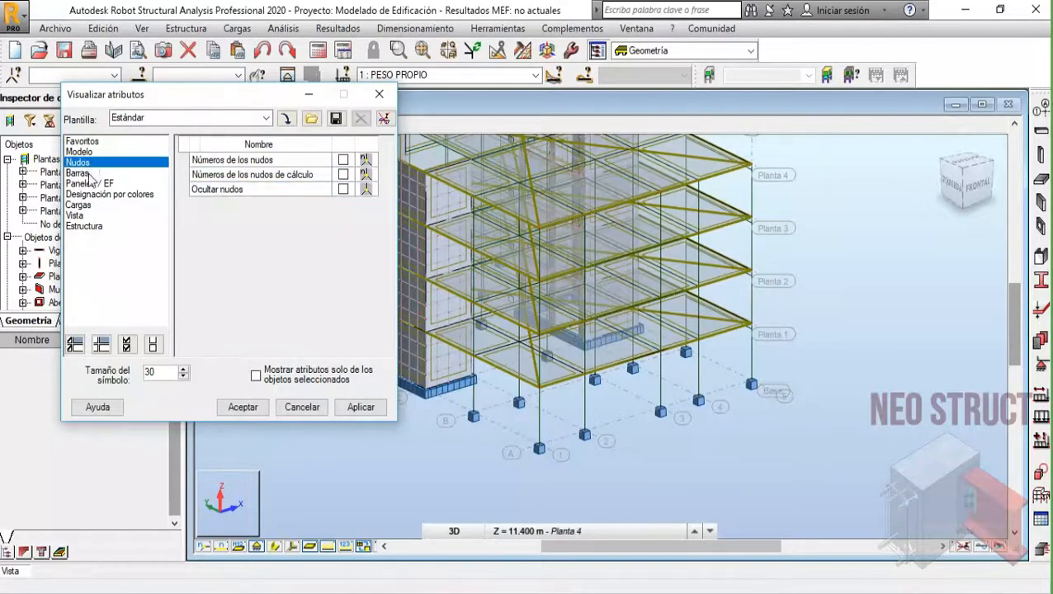
- Review the display attributes for Barras, Paneles / EF, Designación por colores, Cargas, Vista and Estructura, leaving all settings as they are
{"action": "left_click", "coordinate": [91, 173]}
{"action": "left_click", "coordinate": [92, 183]}
{"action": "left_click", "coordinate": [92, 194]}
{"action": "left_click", "coordinate": [92, 205]}
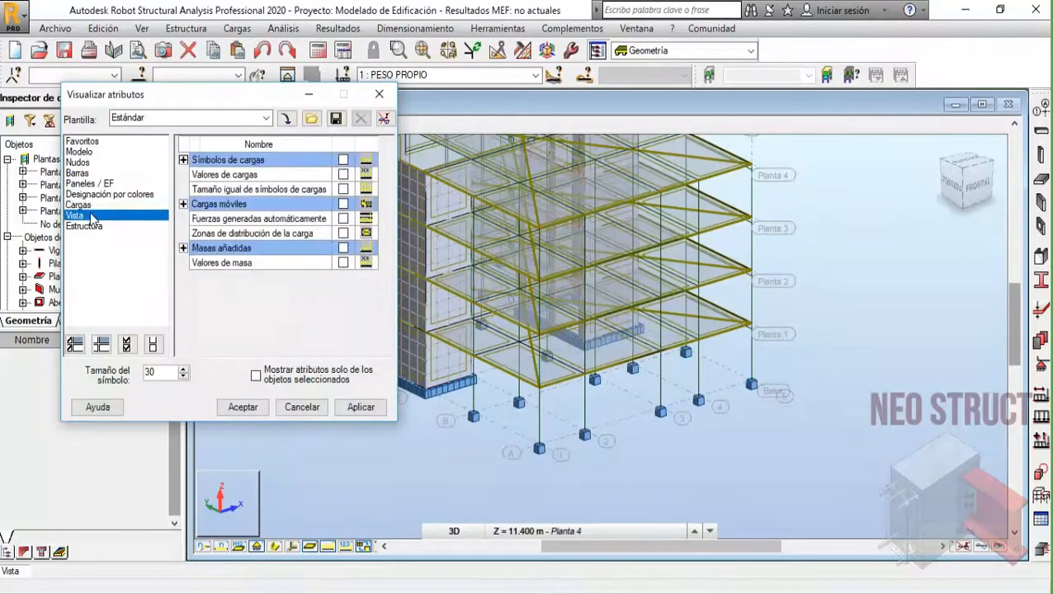
{"action": "left_click", "coordinate": [92, 215]}
{"action": "left_click", "coordinate": [93, 226]}
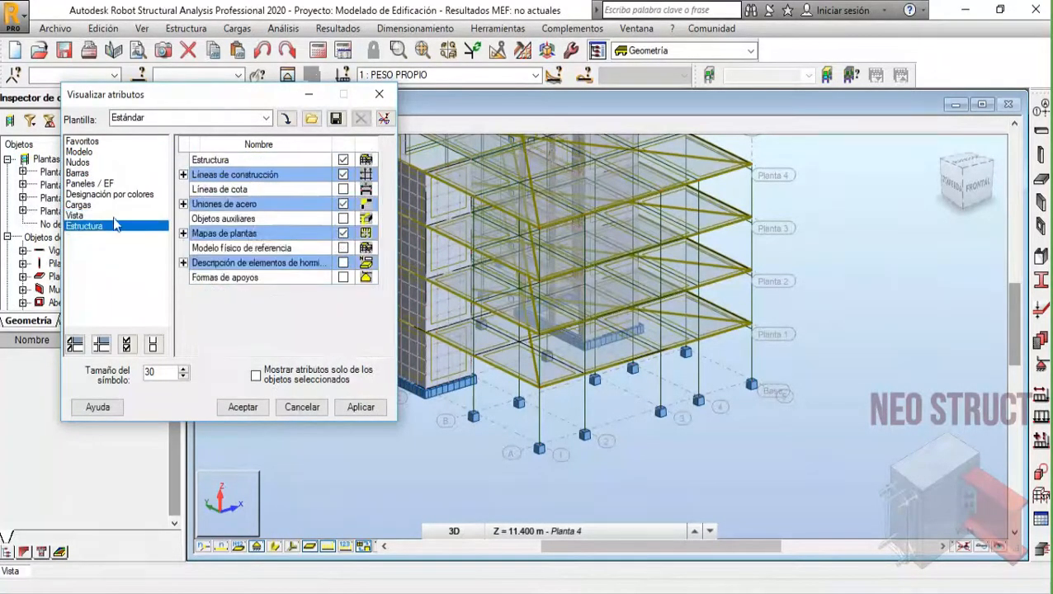
{"action": "left_click", "coordinate": [380, 94]}
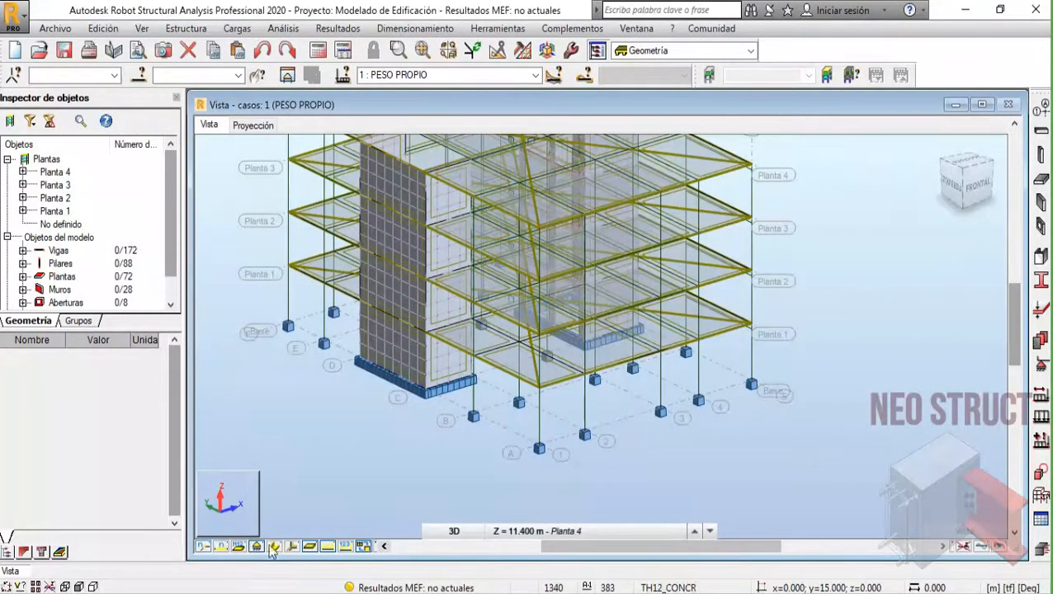
- Show and hide the node numbers on the lower storeys, and do the same with the bar numbers
{"action": "scroll", "coordinate": [636, 440], "scroll_direction": "up", "scroll_amount": 3}
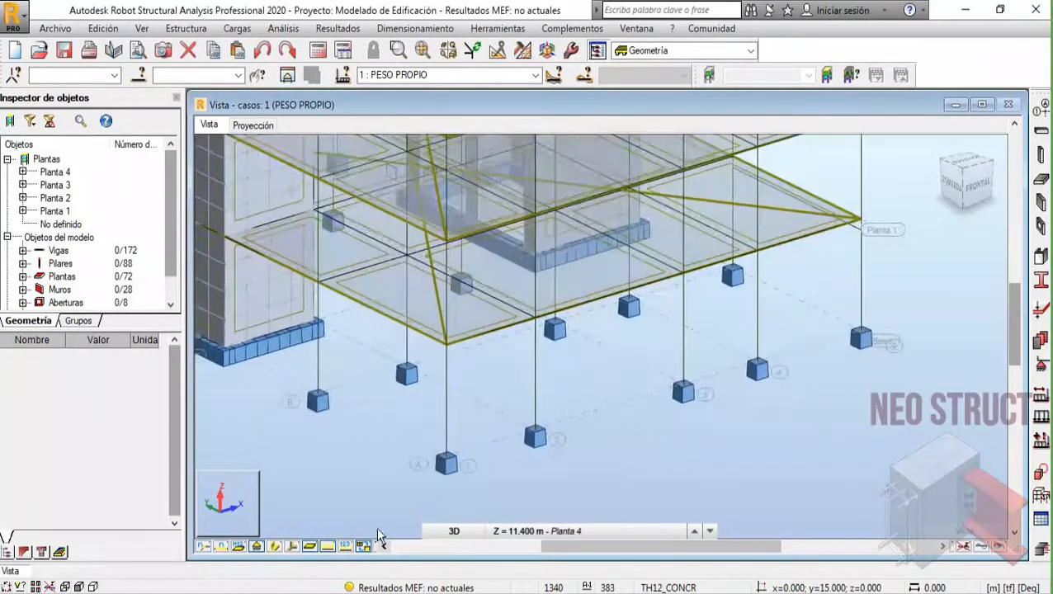
{"action": "left_click", "coordinate": [202, 546]}
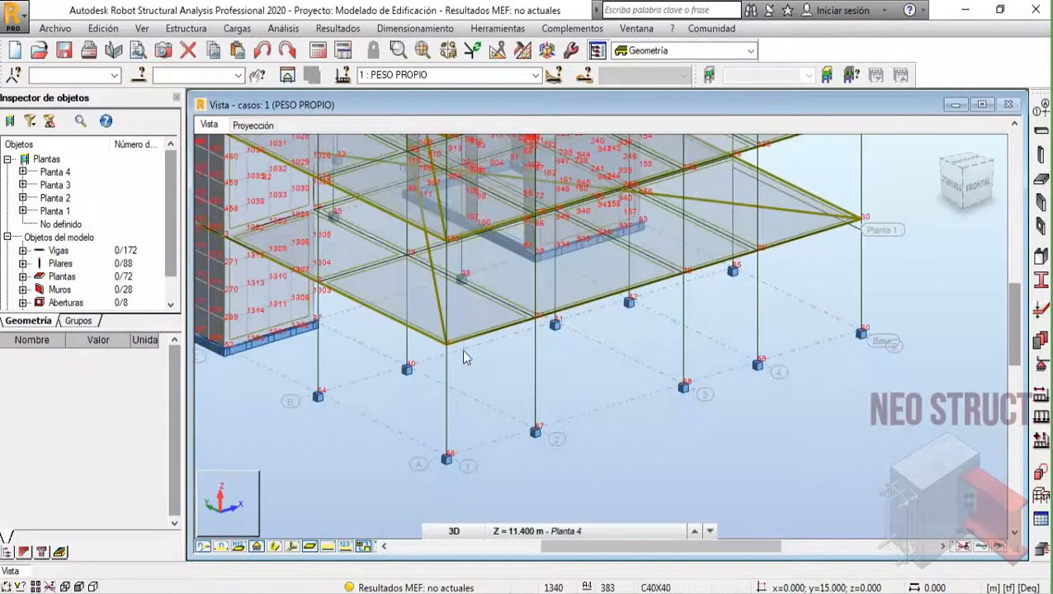
{"action": "left_click", "coordinate": [220, 546]}
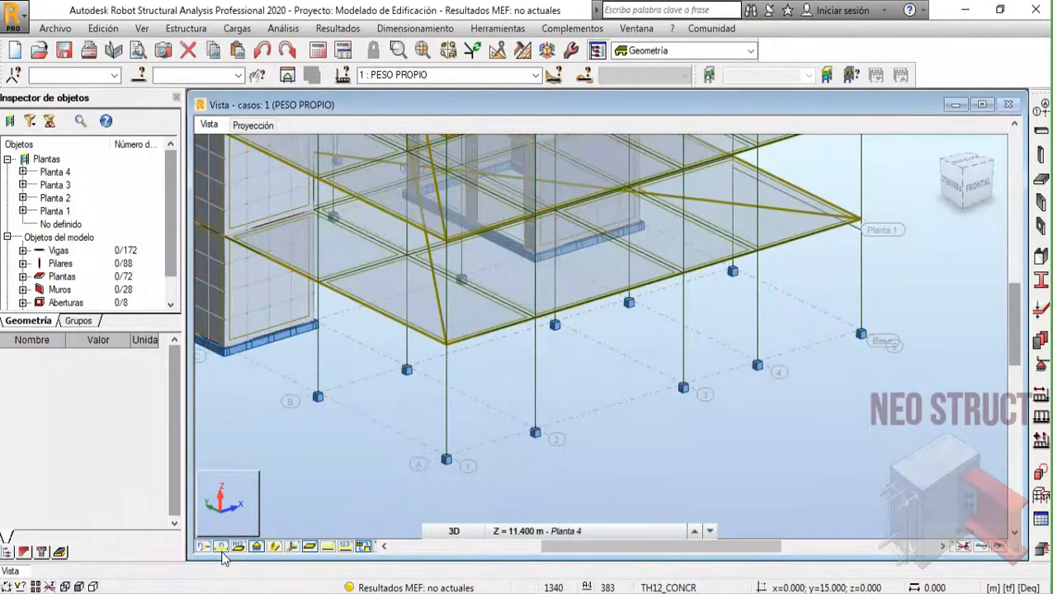
{"action": "left_click", "coordinate": [221, 550]}
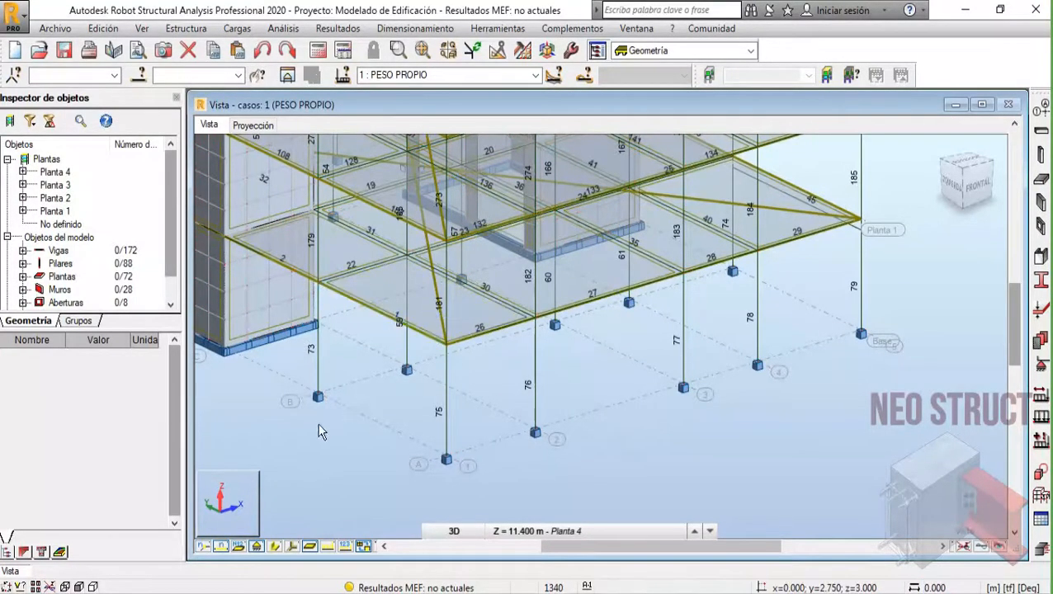
{"action": "left_click", "coordinate": [221, 547]}
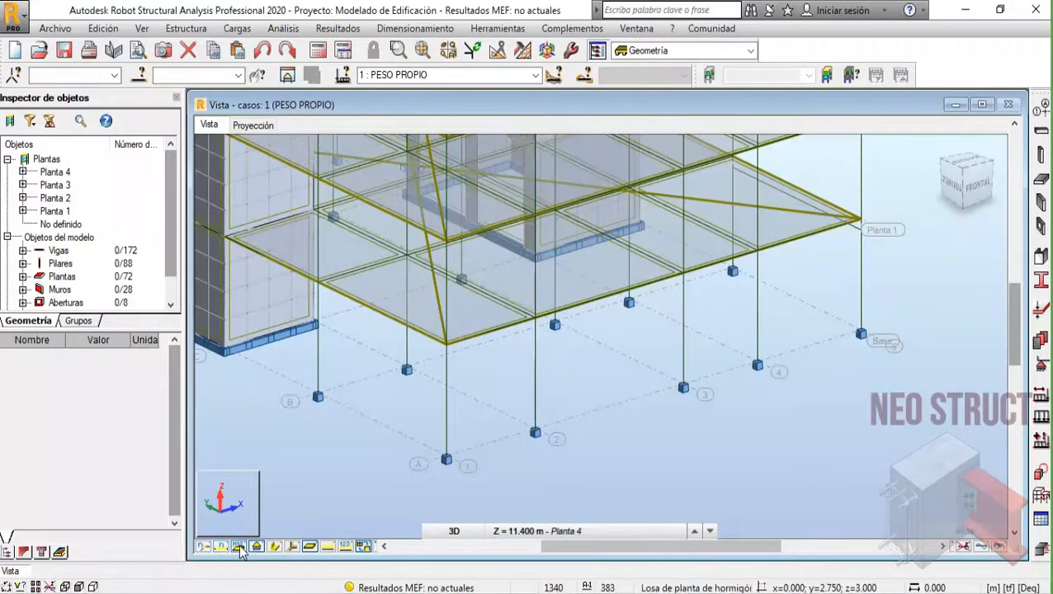
- Show and hide the panel descriptions, and turn the support symbols off and back on
{"action": "left_click", "coordinate": [238, 547]}
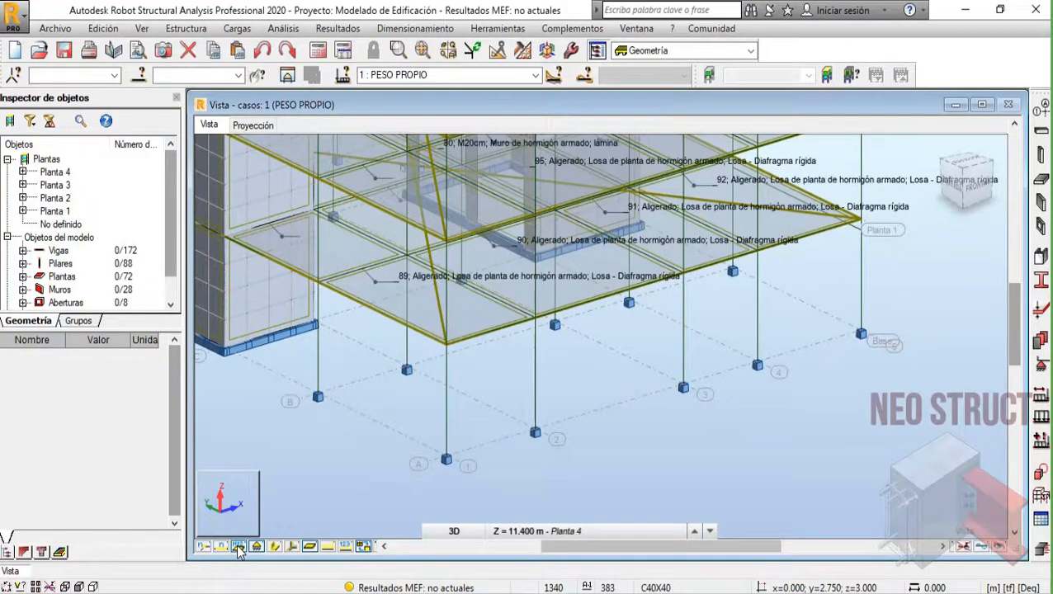
{"action": "left_click", "coordinate": [238, 548]}
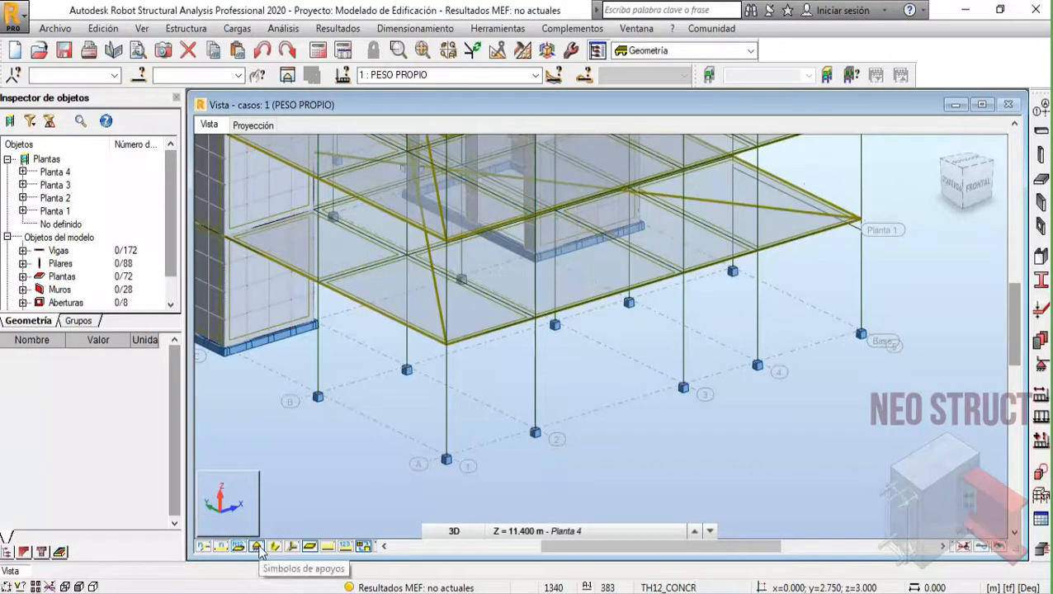
{"action": "left_click", "coordinate": [257, 548]}
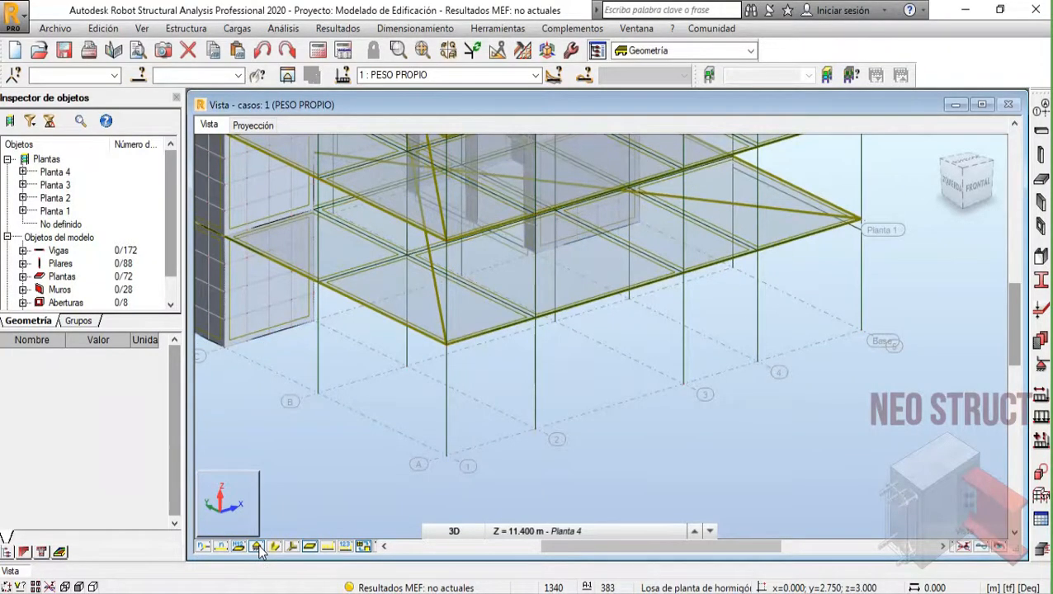
{"action": "left_click", "coordinate": [257, 549]}
- Preview the bars' section shapes, and examine the local axis systems on a Planta 1 edge beam before hiding them
{"action": "left_click", "coordinate": [275, 547]}
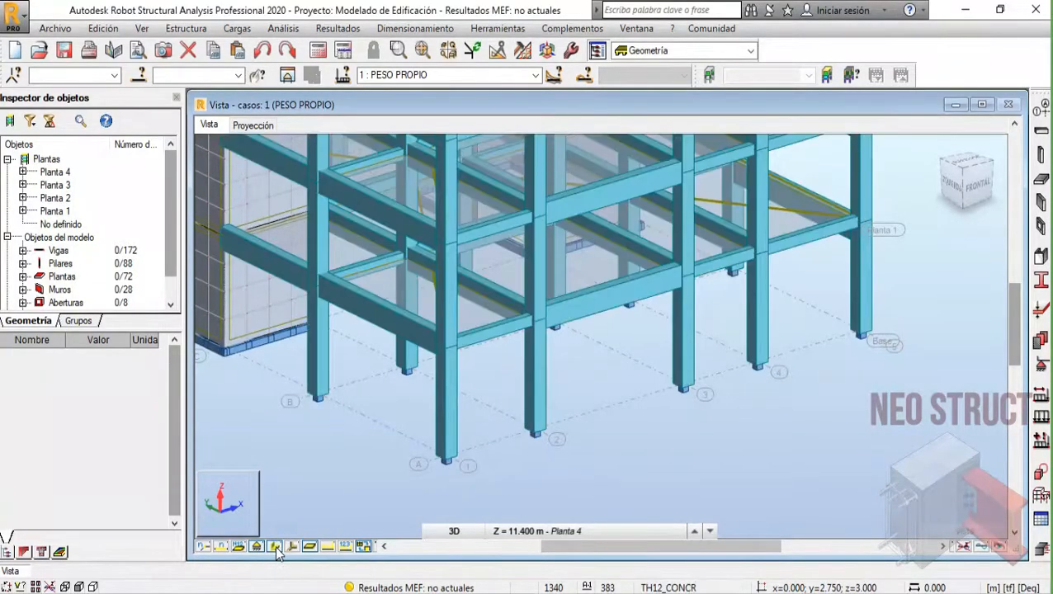
{"action": "left_click", "coordinate": [276, 548]}
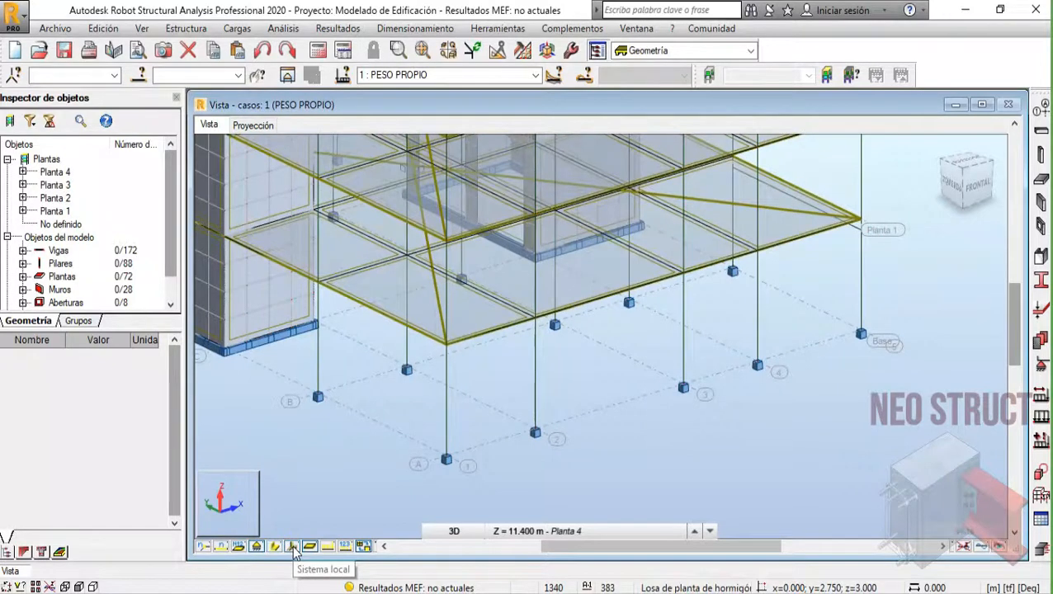
{"action": "left_click", "coordinate": [293, 547]}
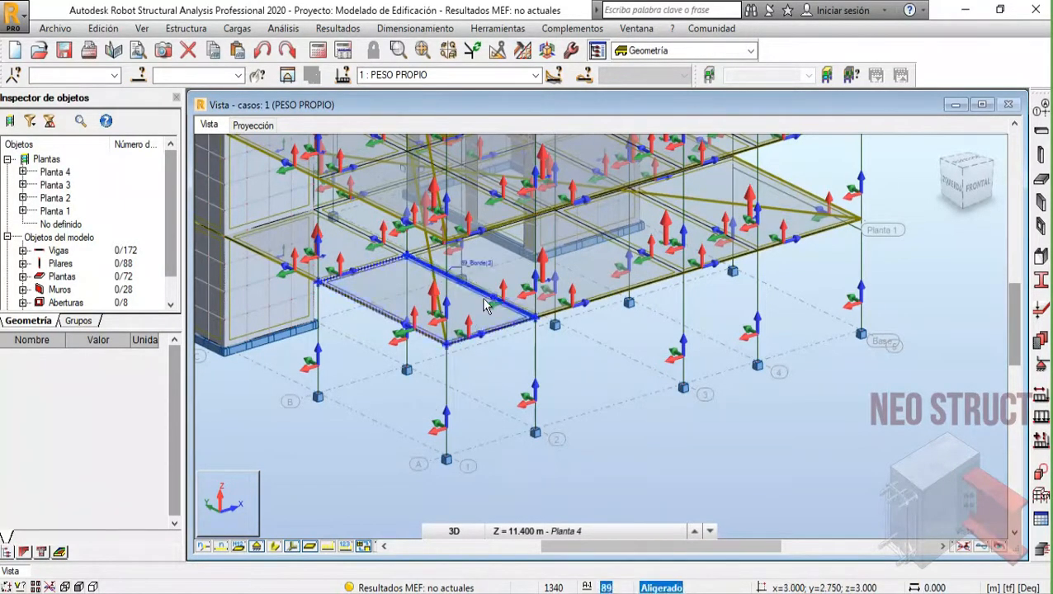
{"action": "scroll", "coordinate": [477, 317], "scroll_direction": "up", "scroll_amount": 6}
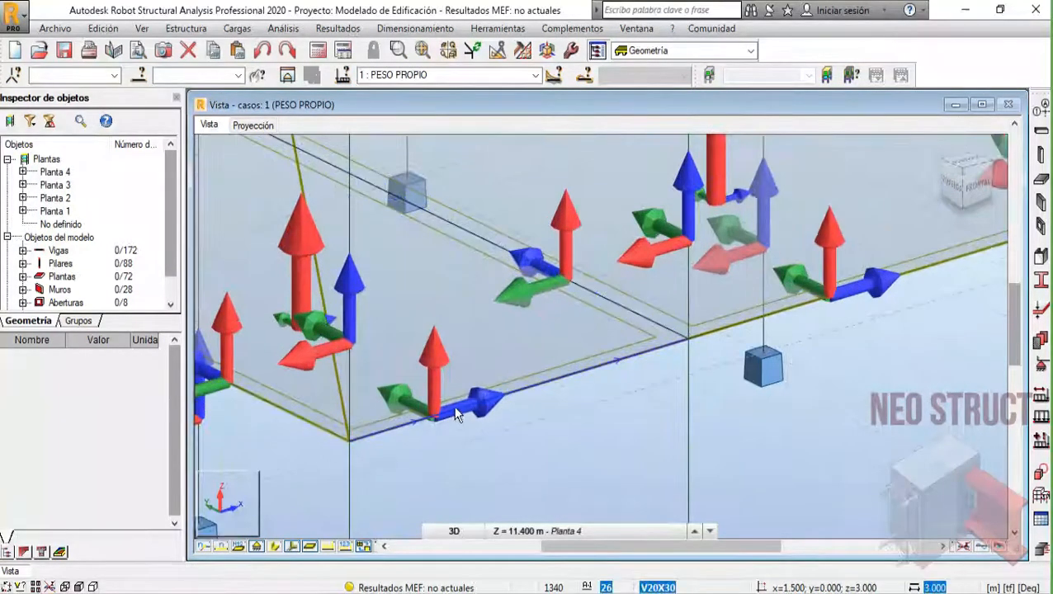
{"action": "left_click", "coordinate": [428, 417]}
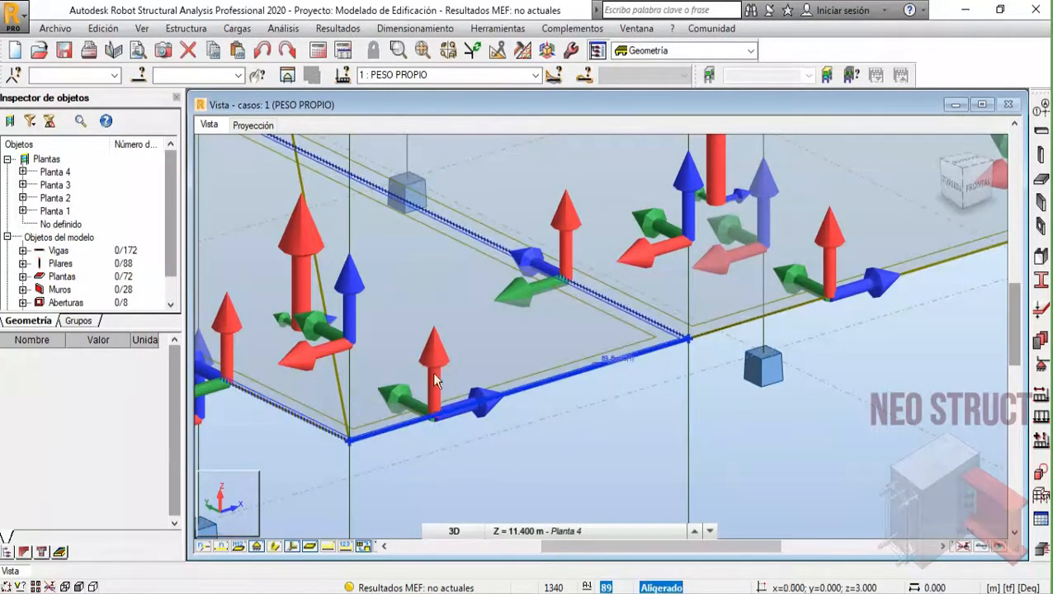
{"action": "left_click", "coordinate": [293, 547]}
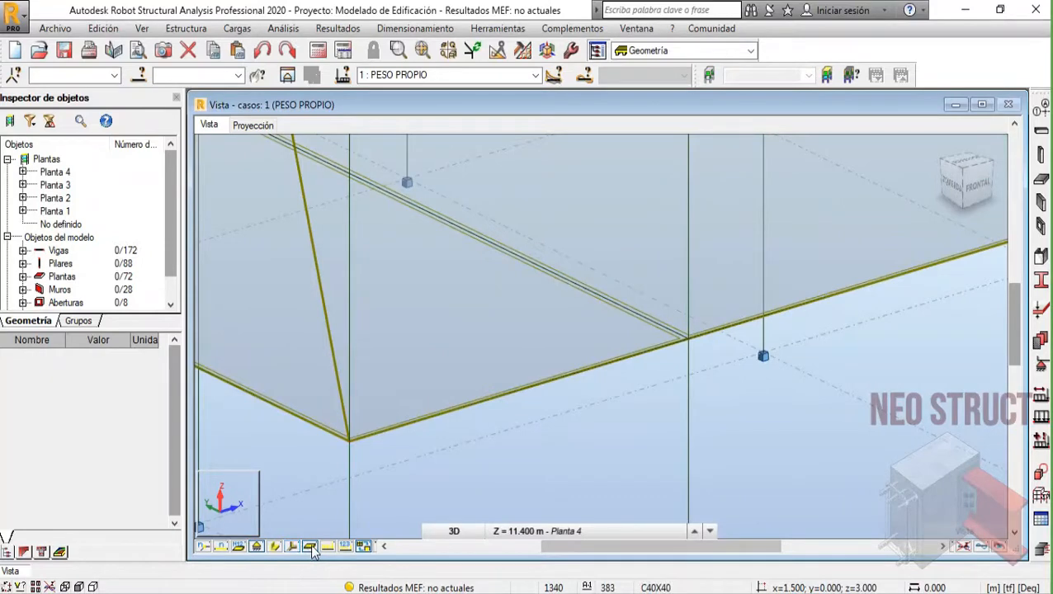
- Toggle the panels' interior fill repeatedly to compare the slabs with and without it, leaving it displayed
{"action": "left_click", "coordinate": [309, 547]}
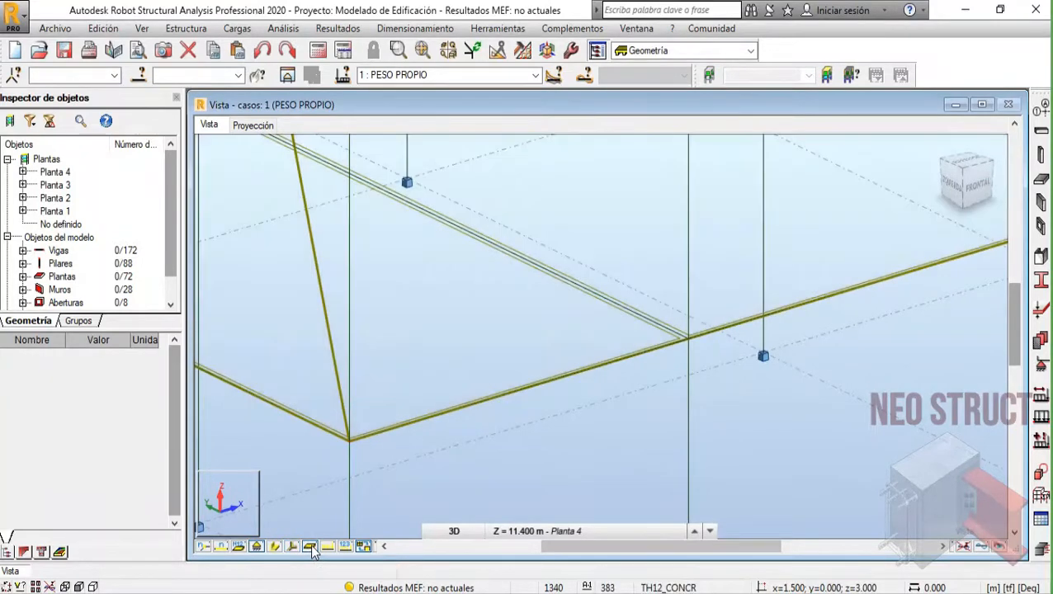
{"action": "left_click", "coordinate": [310, 547]}
{"action": "left_click", "coordinate": [310, 548]}
{"action": "left_click", "coordinate": [310, 549]}
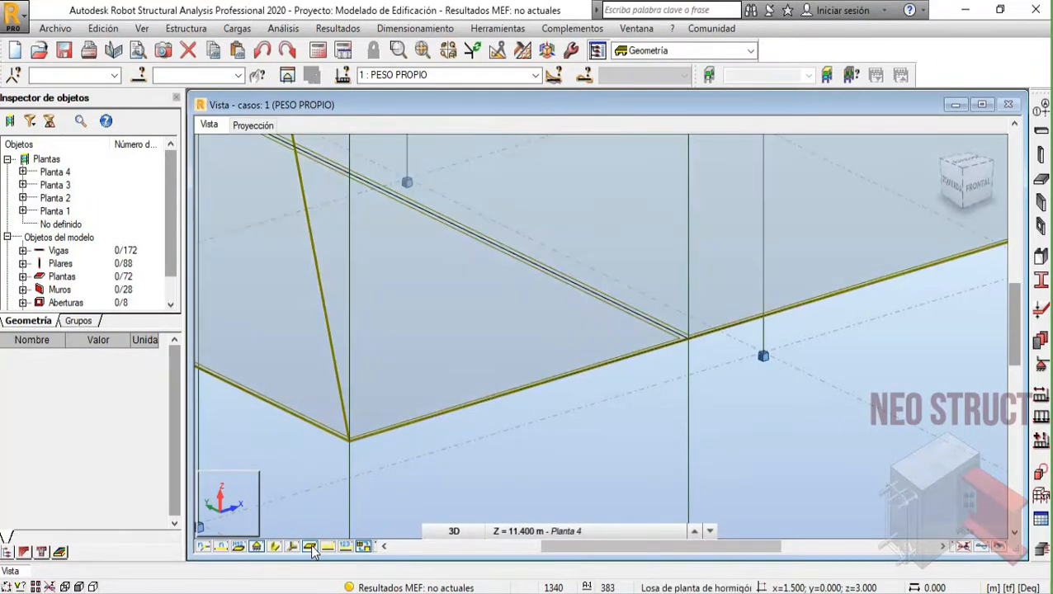
- Switch the active load case to 3 : CARGA VIVA and display its load symbols on the building's slabs
{"action": "scroll", "coordinate": [471, 458], "scroll_direction": "down", "scroll_amount": 2}
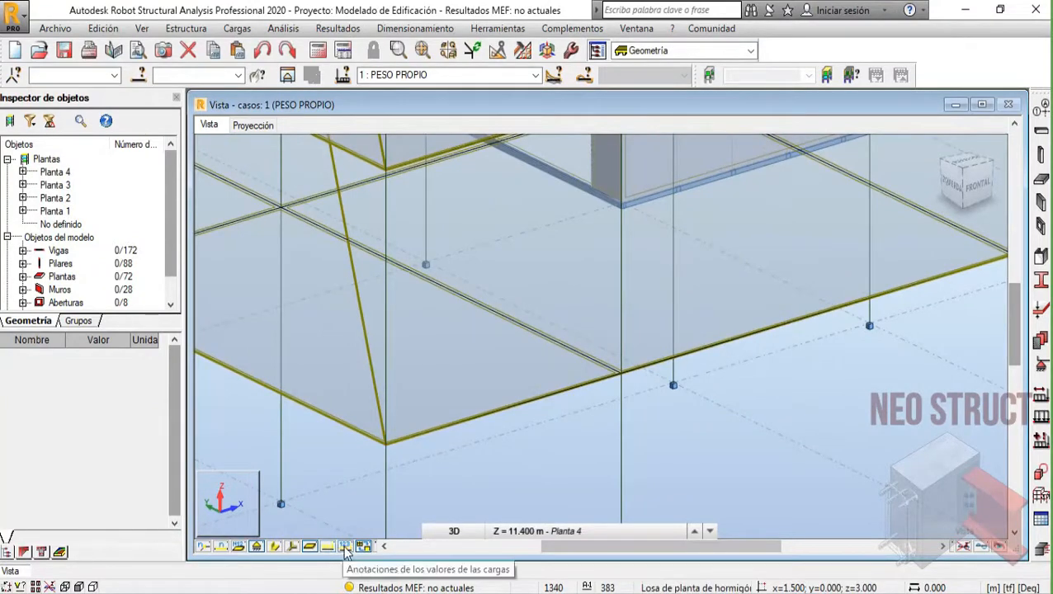
{"action": "scroll", "coordinate": [338, 479], "scroll_direction": "down", "scroll_amount": 4}
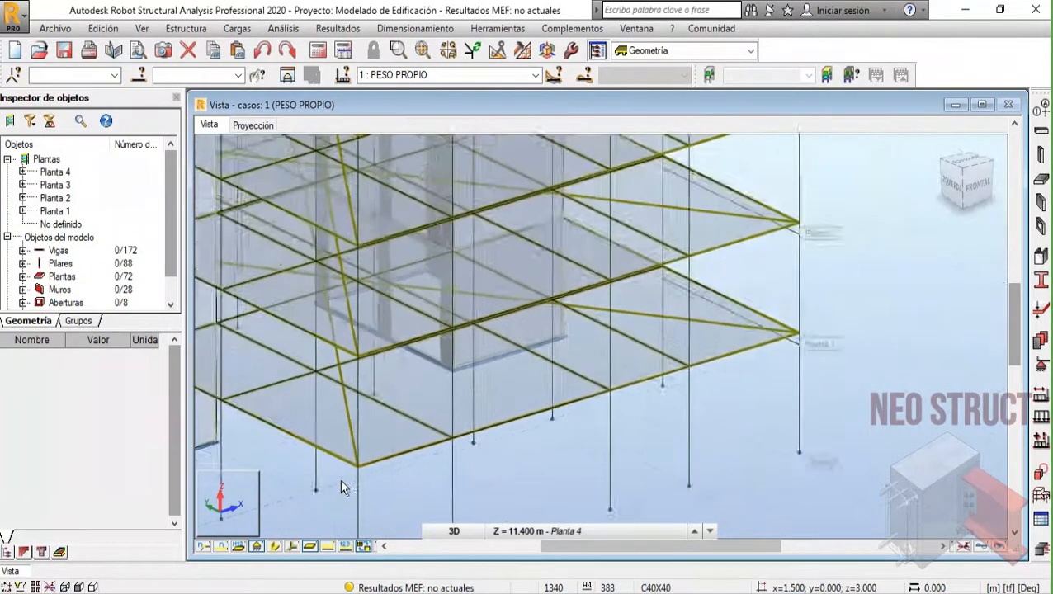
{"action": "scroll", "coordinate": [548, 437], "scroll_direction": "up", "scroll_amount": 1}
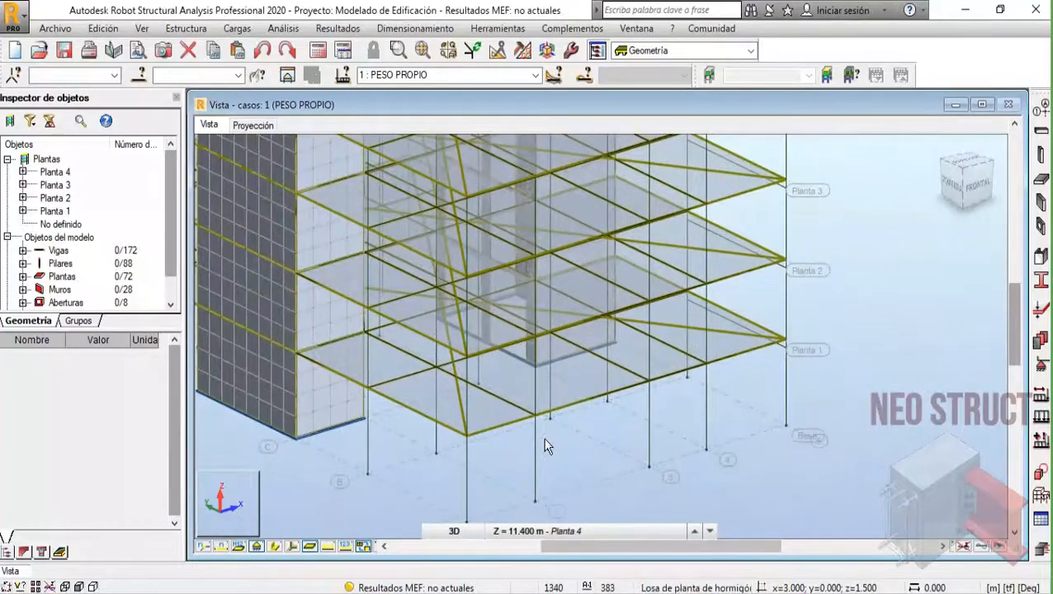
{"action": "middle_click_drag", "start_coordinate": [544, 441], "coordinate": [541, 462], "text": "shift"}
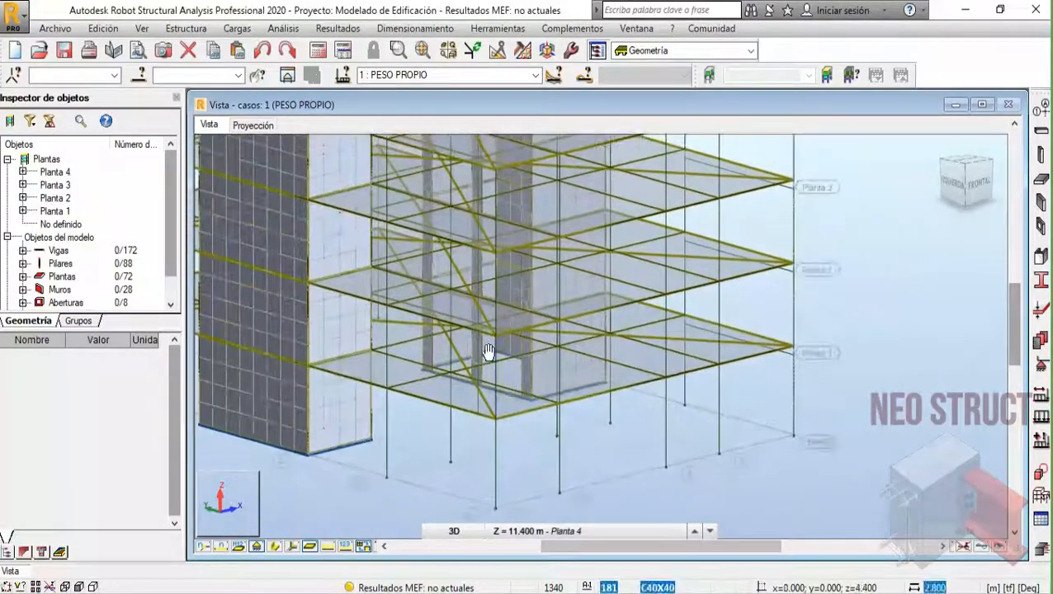
{"action": "left_click", "coordinate": [535, 76]}
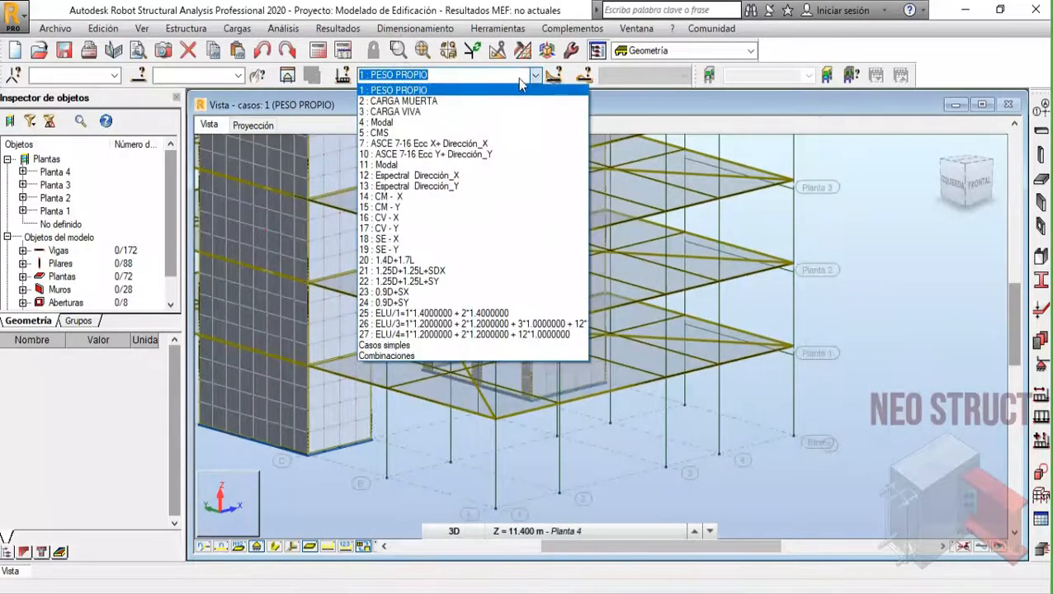
{"action": "left_click", "coordinate": [441, 112]}
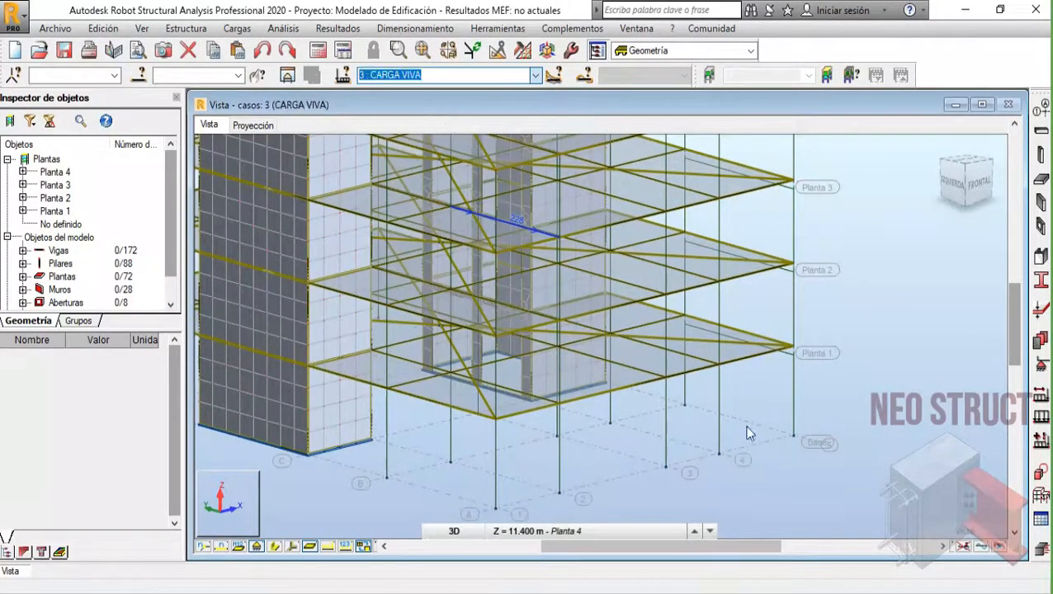
{"action": "left_click", "coordinate": [329, 549]}
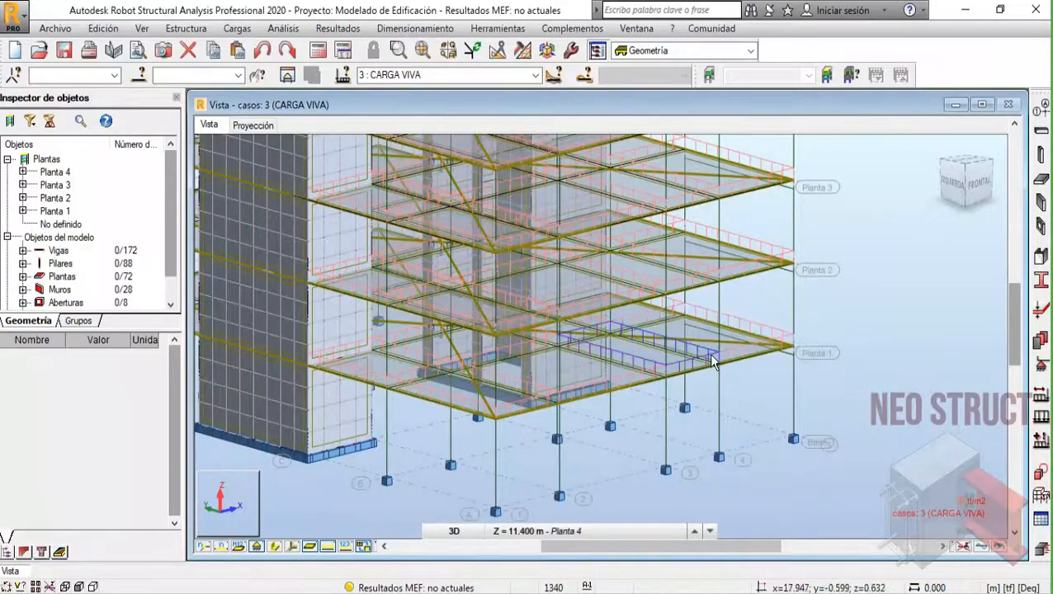
- Examine the live load symbols on the Planta 1 corner slab, turning them off and on again to refresh their size
{"action": "scroll", "coordinate": [783, 339], "scroll_direction": "up", "scroll_amount": 5}
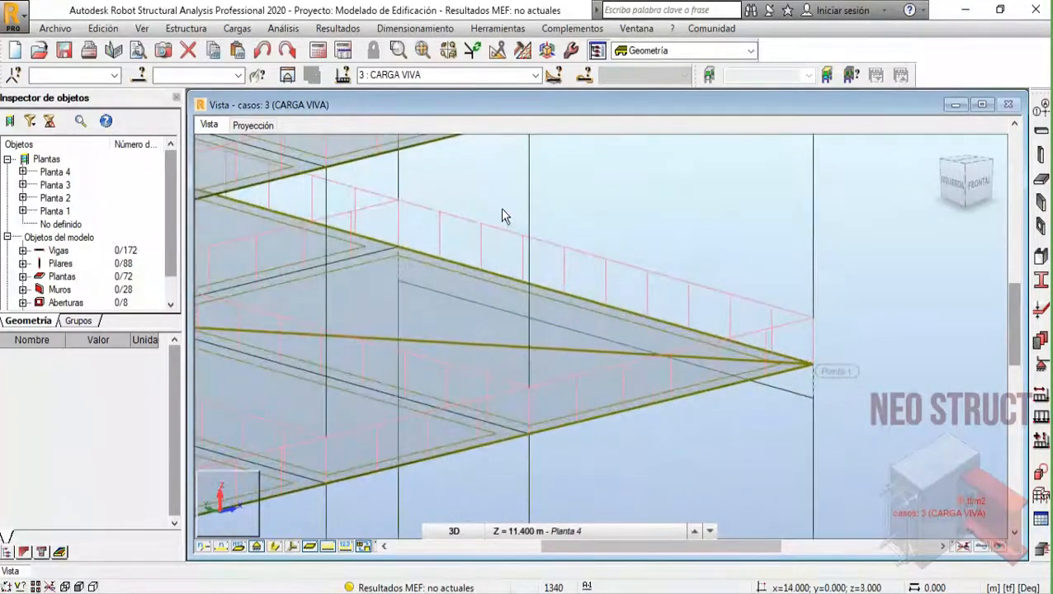
{"action": "scroll", "coordinate": [505, 214], "scroll_direction": "down", "scroll_amount": 3}
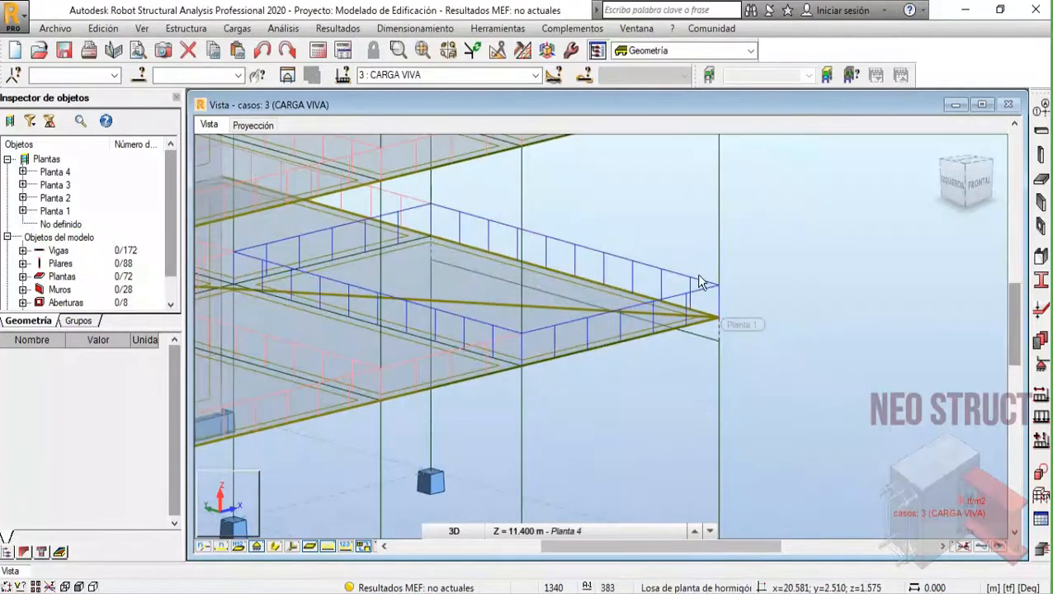
{"action": "left_click", "coordinate": [327, 549]}
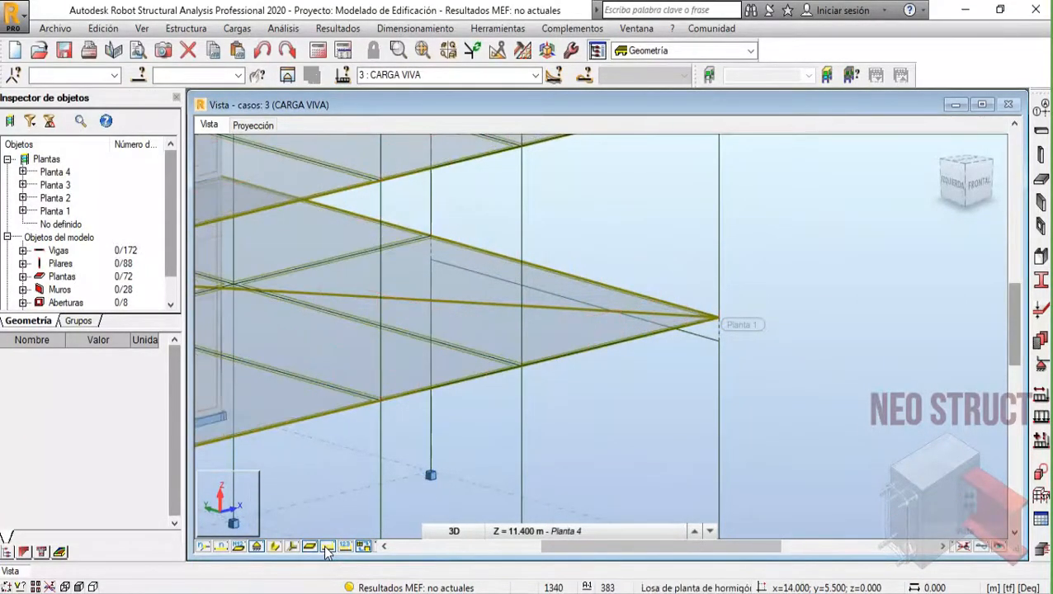
{"action": "left_click", "coordinate": [327, 549]}
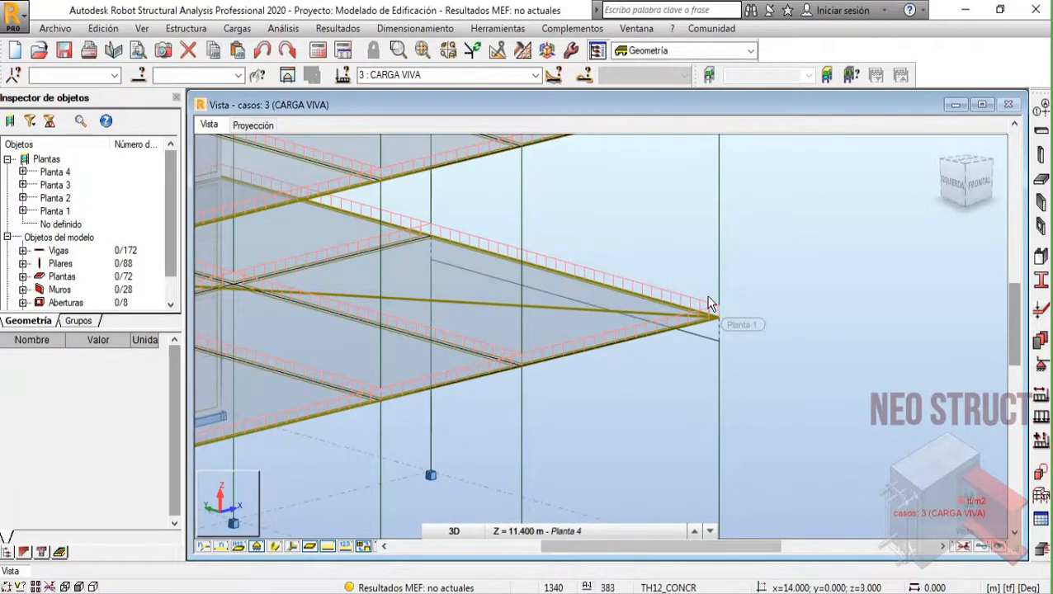
- Display the live load values on the slabs, inspect them across the storeys, and hide the load annotations again
{"action": "left_click", "coordinate": [347, 547]}
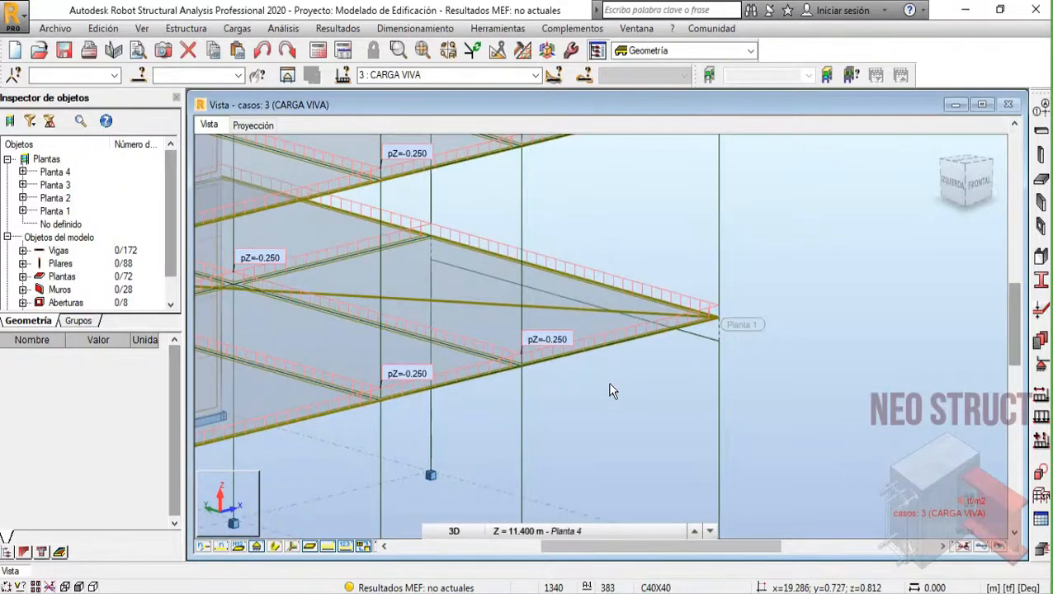
{"action": "scroll", "coordinate": [615, 382], "scroll_direction": "down", "scroll_amount": 2}
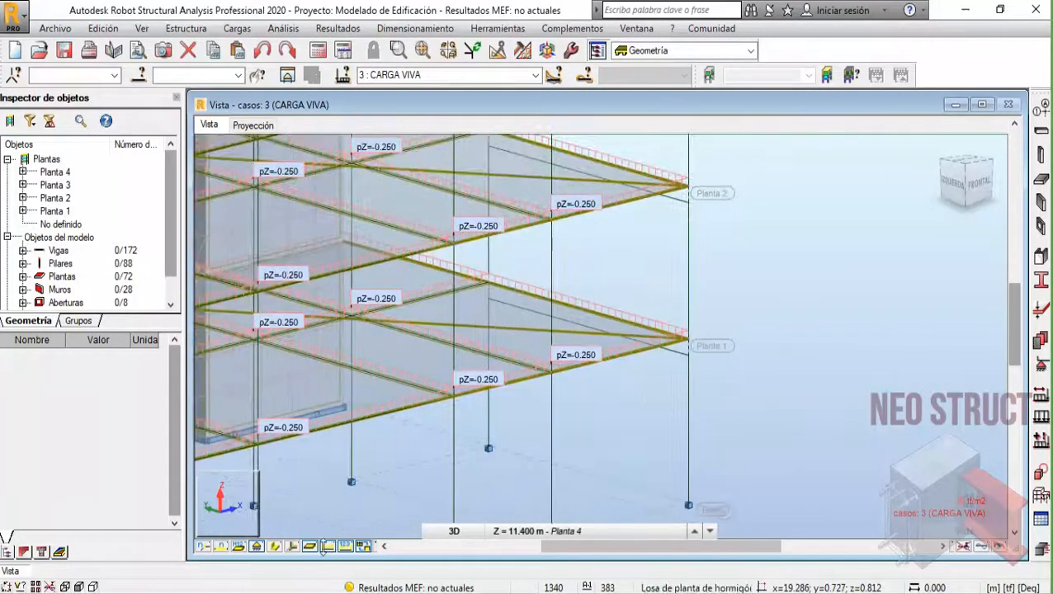
{"action": "scroll", "coordinate": [657, 421], "scroll_direction": "down", "scroll_amount": 1}
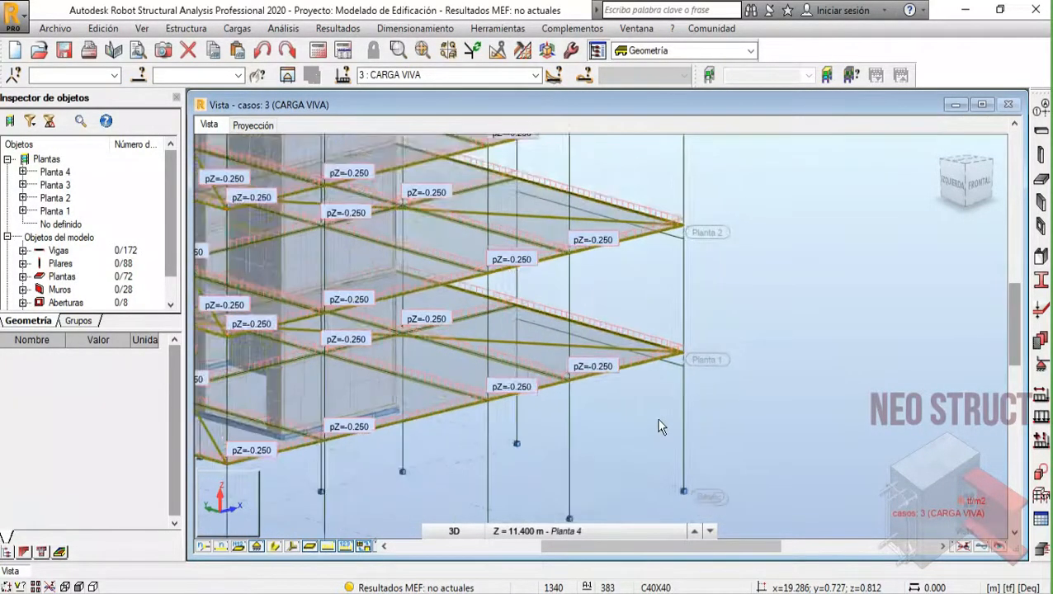
{"action": "scroll", "coordinate": [659, 423], "scroll_direction": "down", "scroll_amount": 1}
{"action": "middle_click_drag", "start_coordinate": [483, 329], "coordinate": [682, 386]}
{"action": "scroll", "coordinate": [617, 345], "scroll_direction": "down", "scroll_amount": 1}
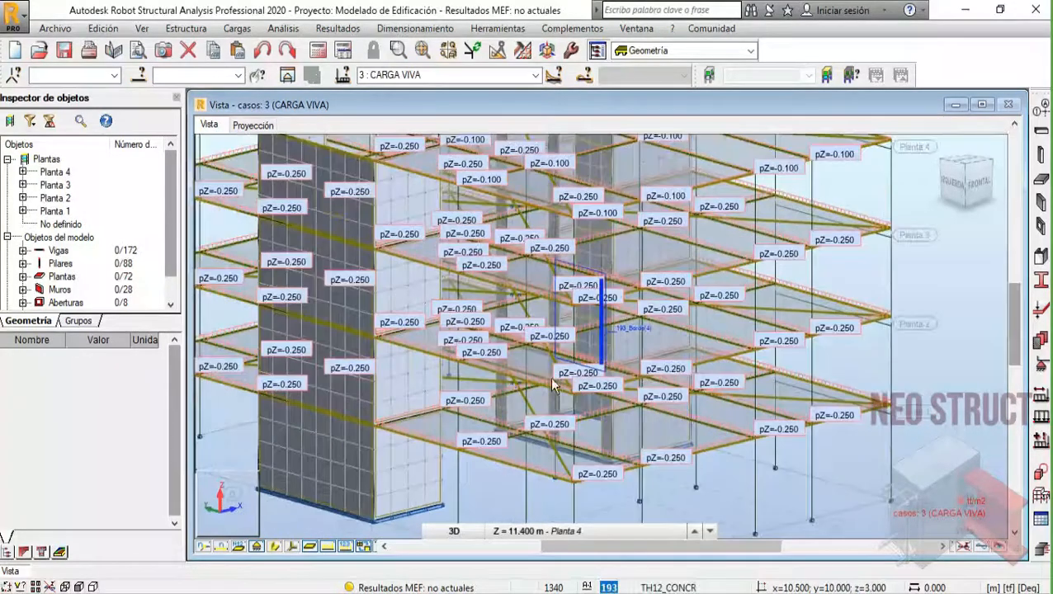
{"action": "left_click", "coordinate": [345, 547]}
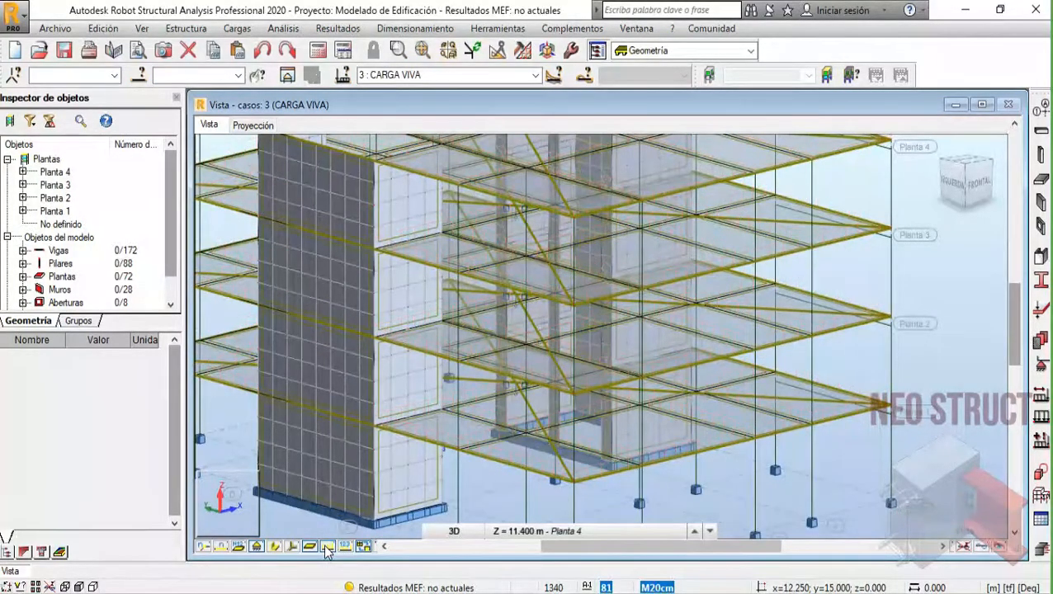
- Create a new plane frame project in place of the building model and leave the view rotation mode
{"action": "scroll", "coordinate": [746, 342], "scroll_direction": "down", "scroll_amount": 3}
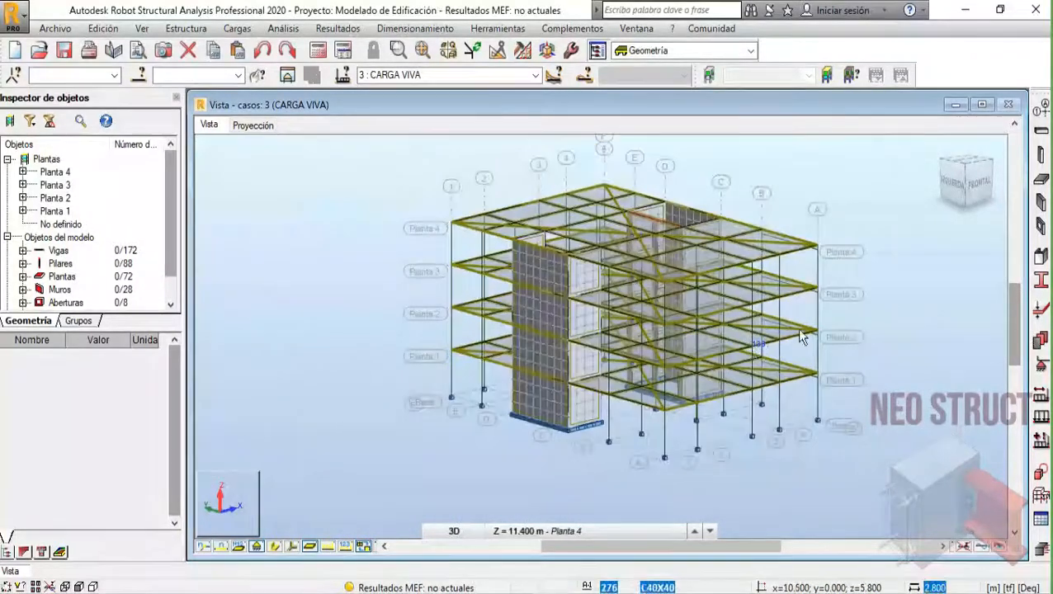
{"action": "middle_click_drag", "start_coordinate": [799, 337], "coordinate": [725, 340]}
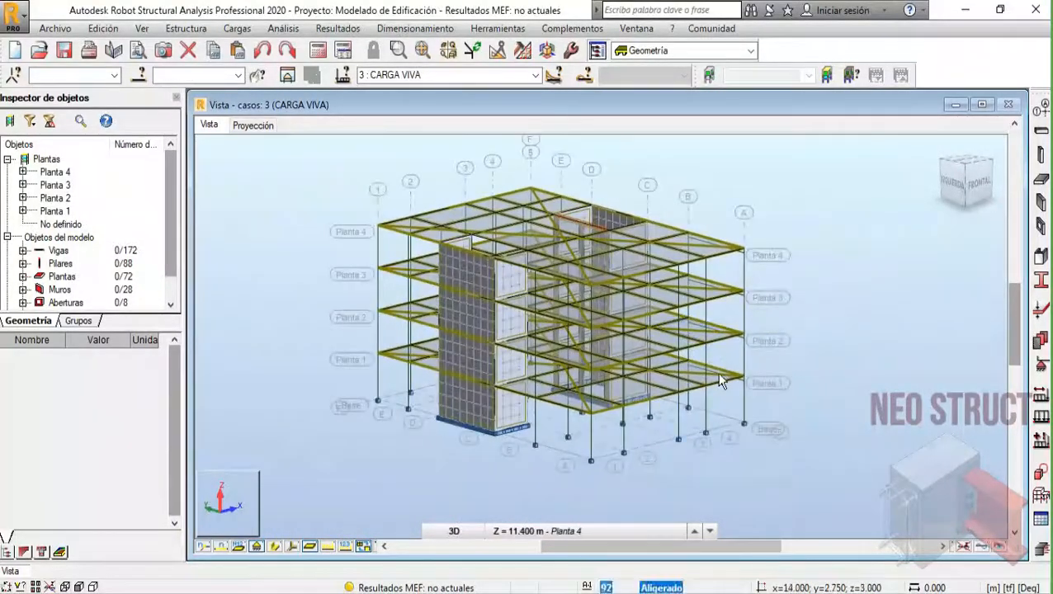
{"action": "left_click", "coordinate": [14, 53]}
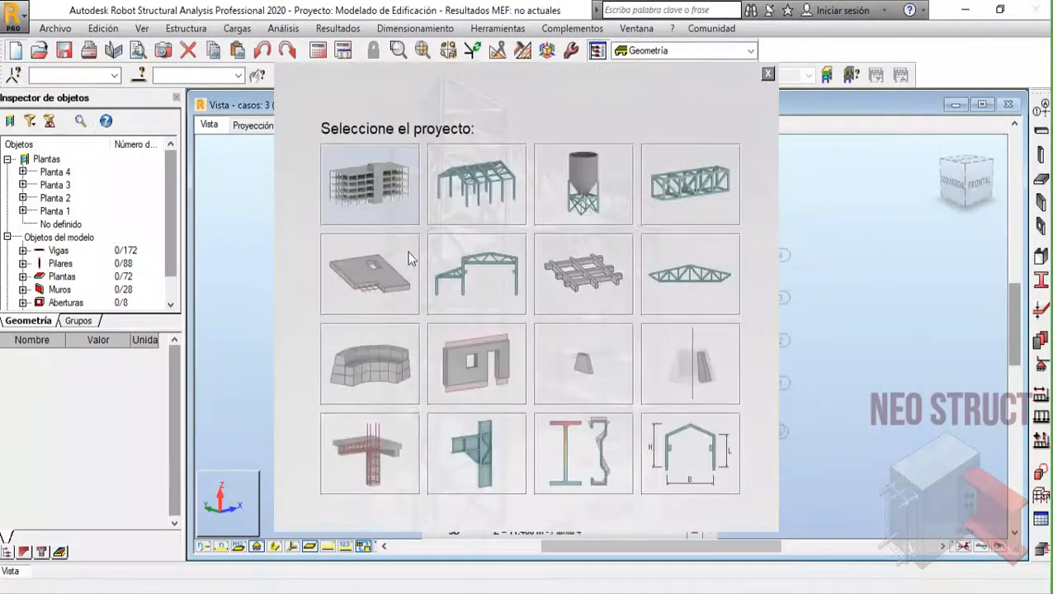
{"action": "left_click", "coordinate": [481, 268]}
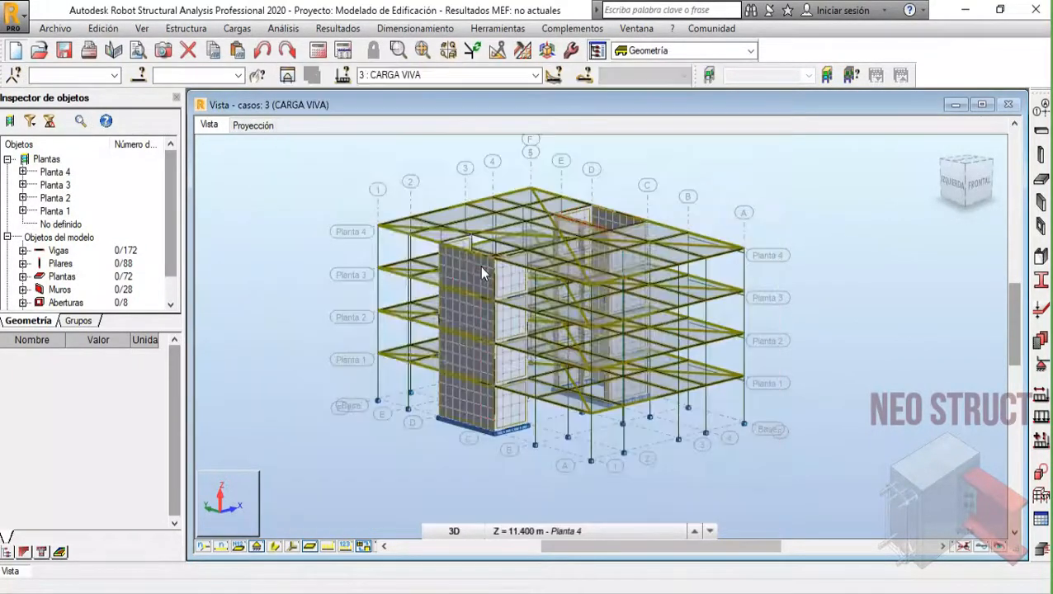
{"action": "left_click", "coordinate": [562, 341]}
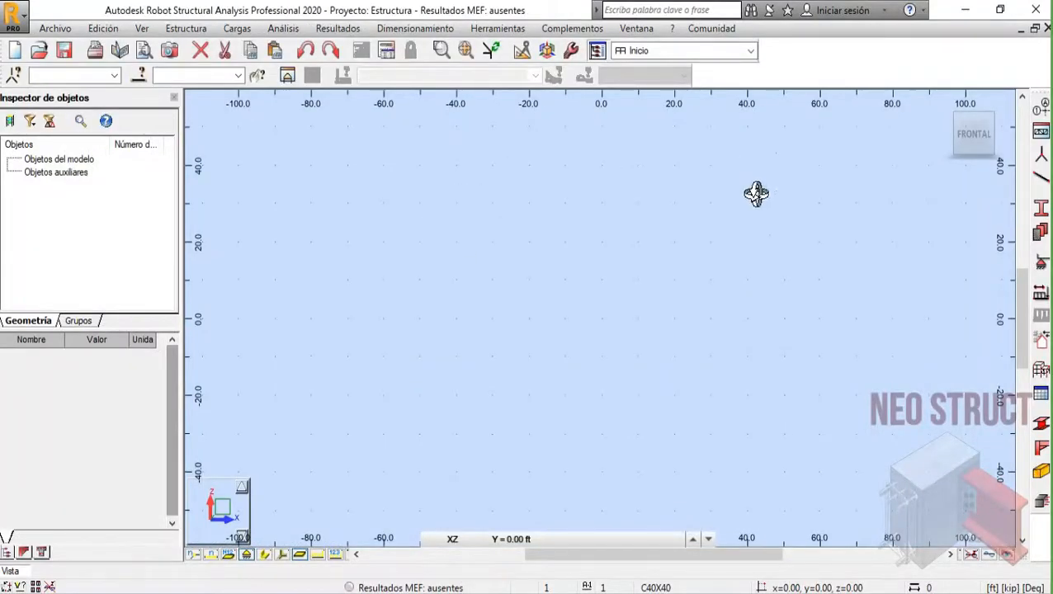
{"action": "right_click", "coordinate": [419, 185]}
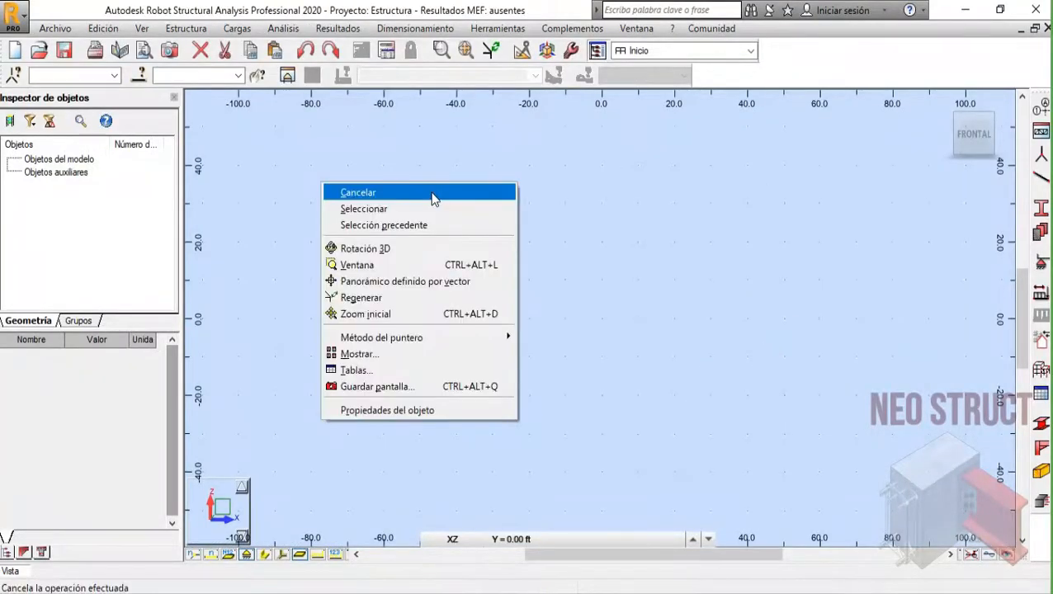
{"action": "left_click", "coordinate": [432, 194]}
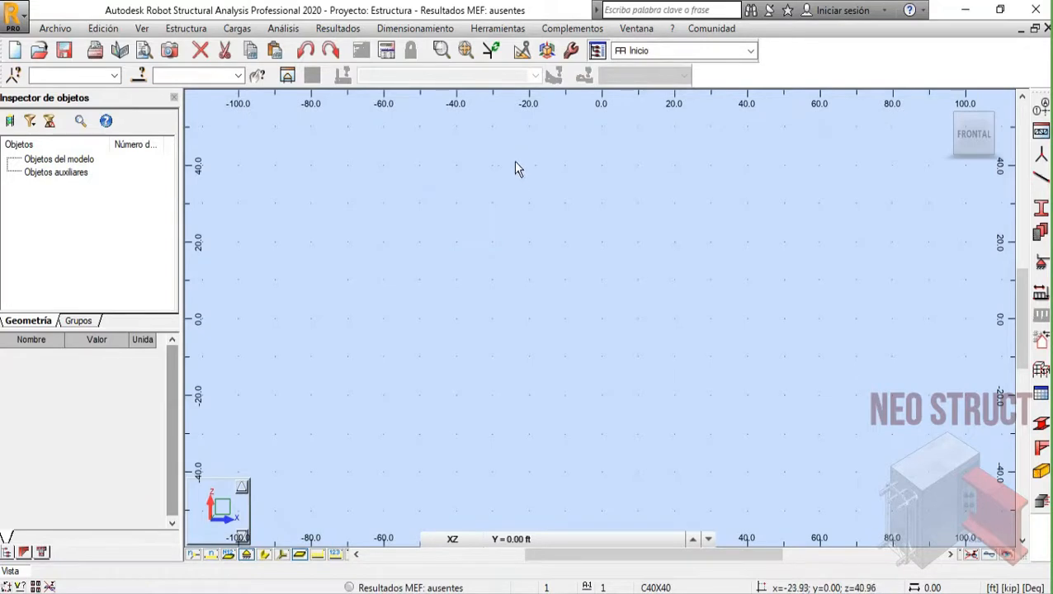
- Display the Herramientas toolbar to examine its available tools, and close it
{"action": "left_click", "coordinate": [571, 51]}
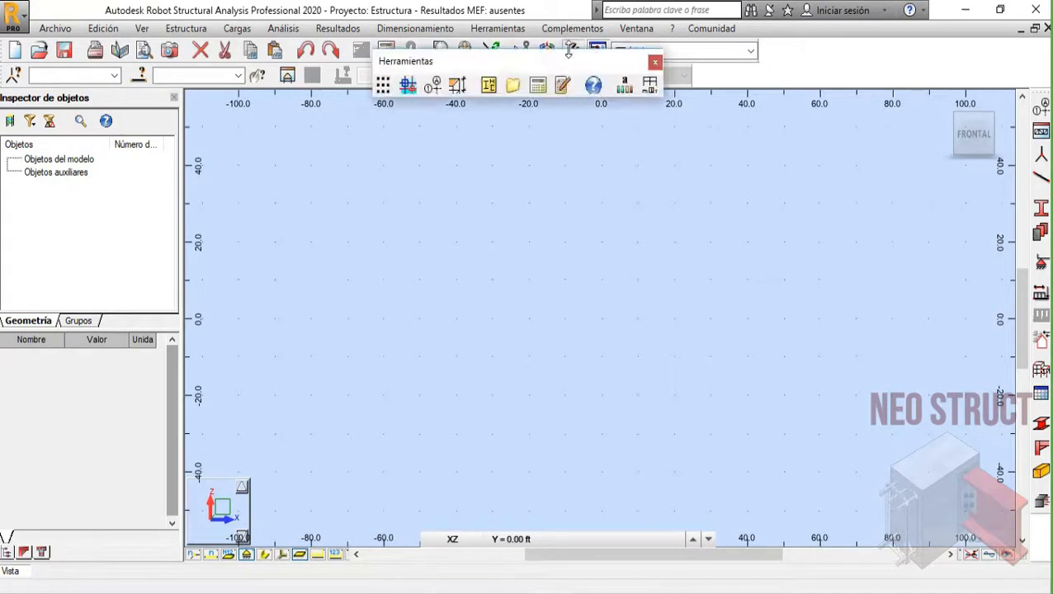
{"action": "left_click_drag", "start_coordinate": [603, 70], "coordinate": [602, 157]}
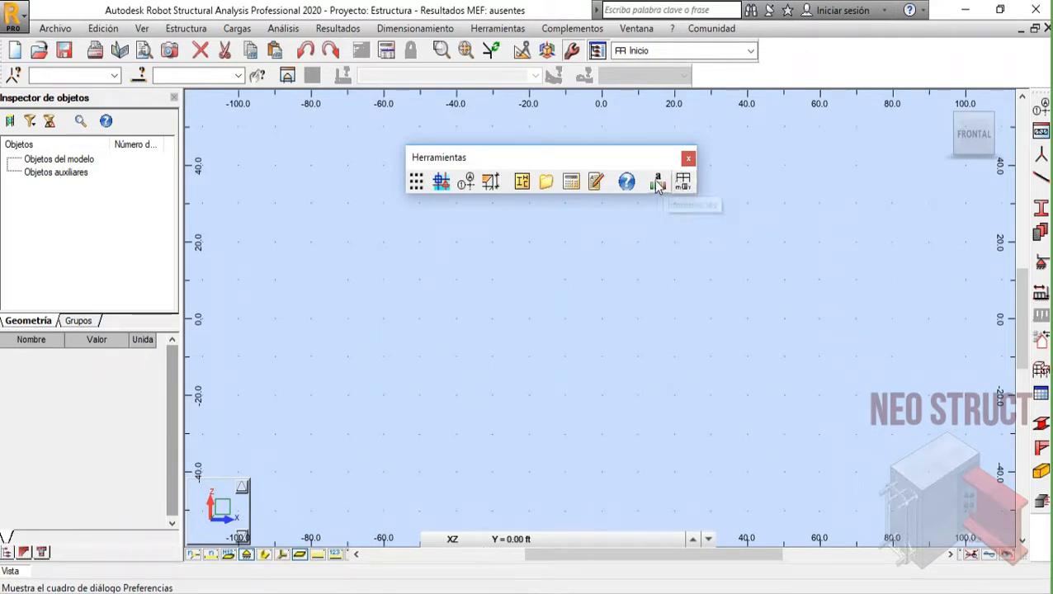
{"action": "left_click", "coordinate": [688, 157]}
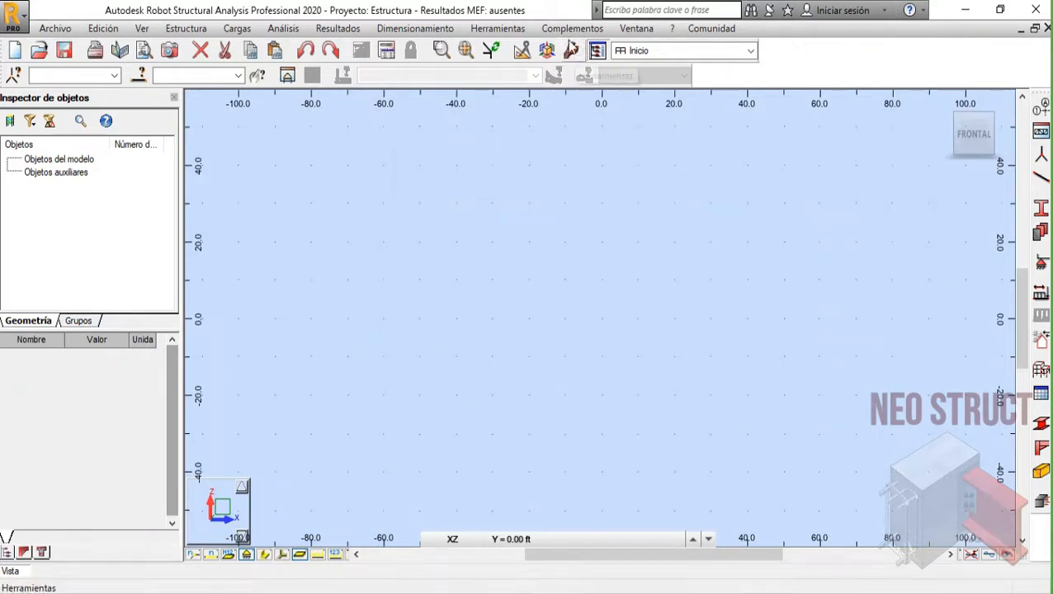
- Open the application preferences and review the choices for regional settings, working language and printing language
{"action": "left_click", "coordinate": [500, 29]}
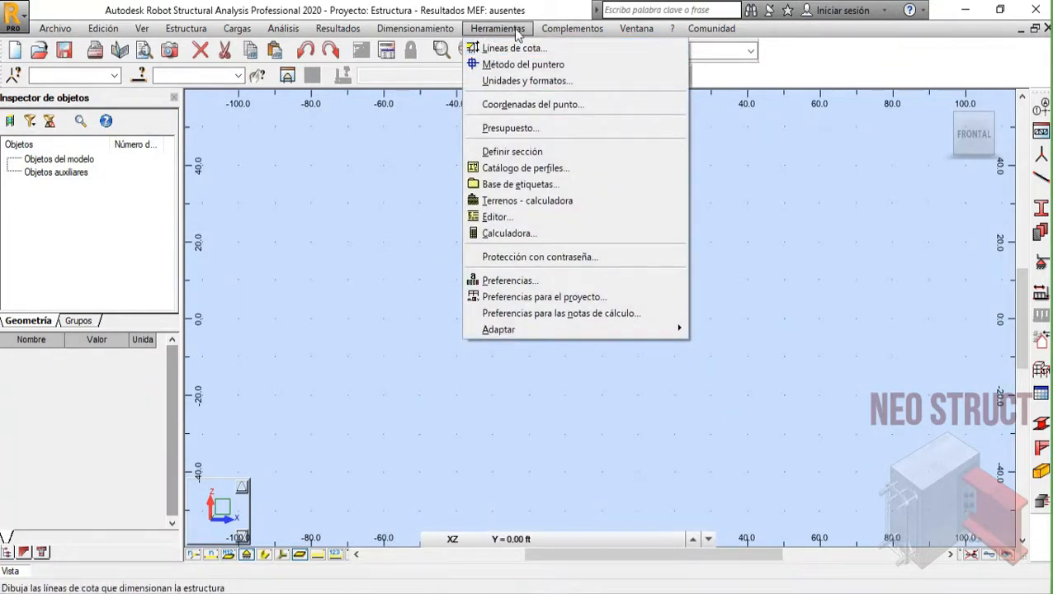
{"action": "left_click", "coordinate": [522, 281]}
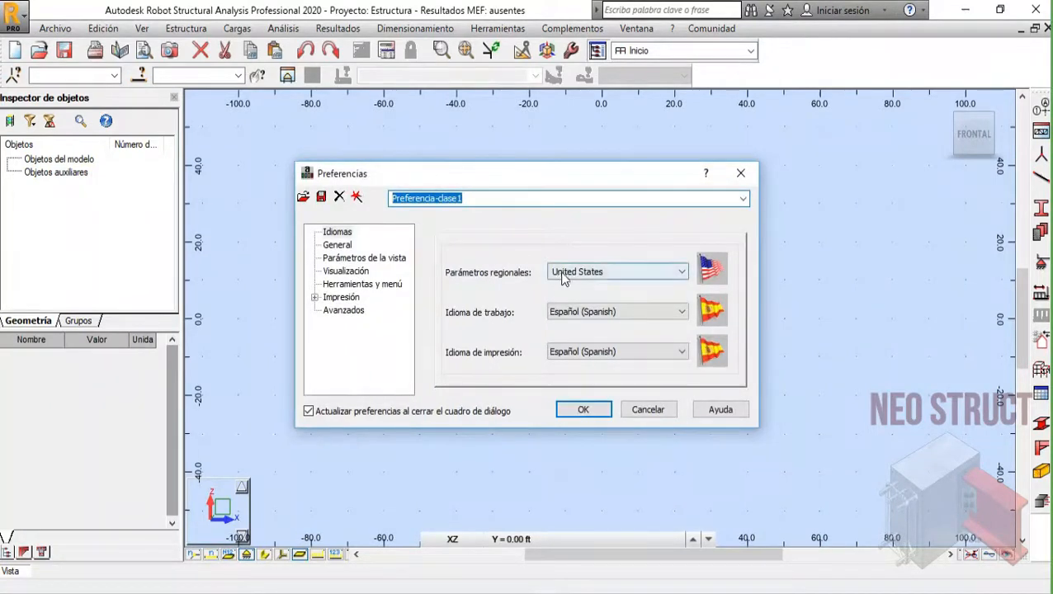
{"action": "left_click", "coordinate": [607, 274]}
{"action": "left_click", "coordinate": [607, 277]}
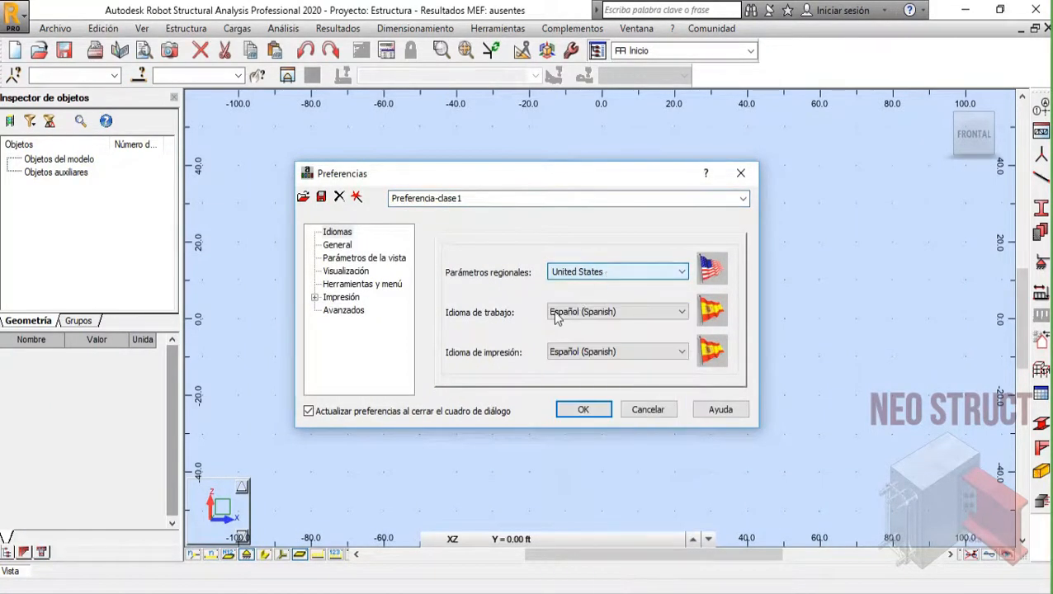
{"action": "left_click", "coordinate": [591, 314]}
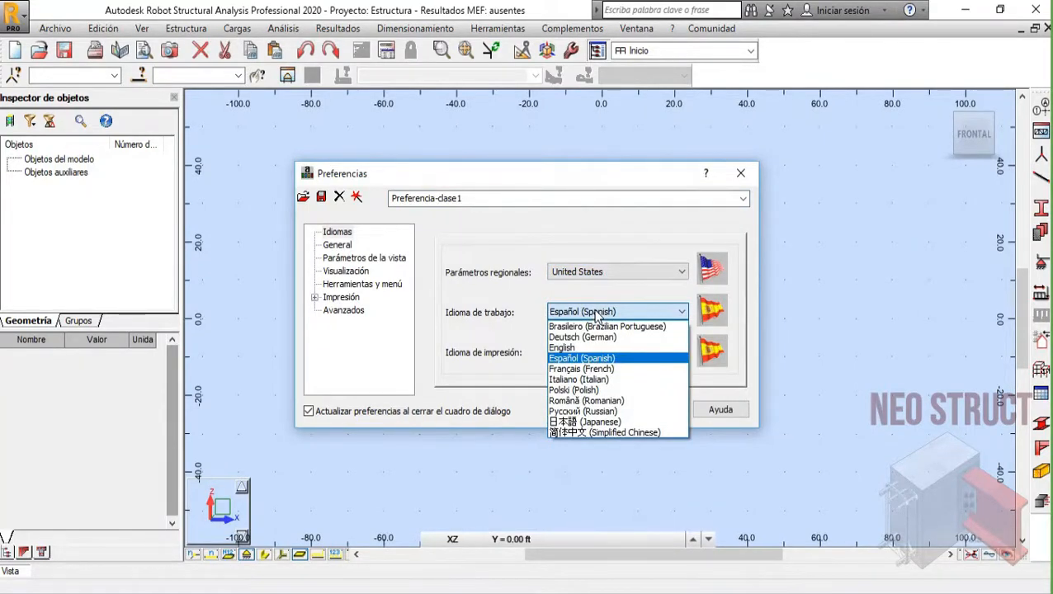
{"action": "left_click", "coordinate": [599, 312]}
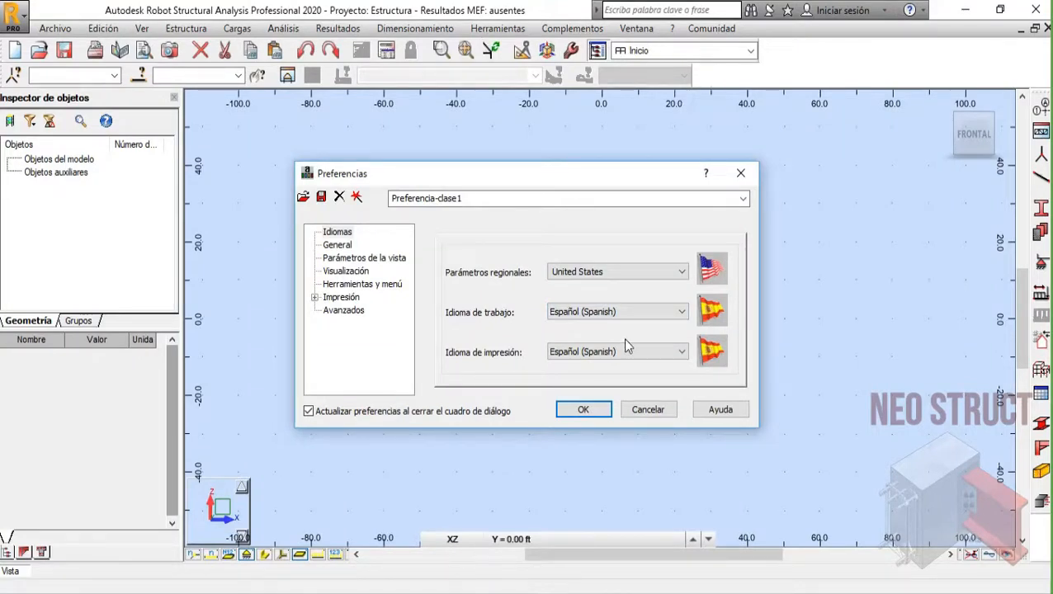
{"action": "left_click", "coordinate": [595, 352]}
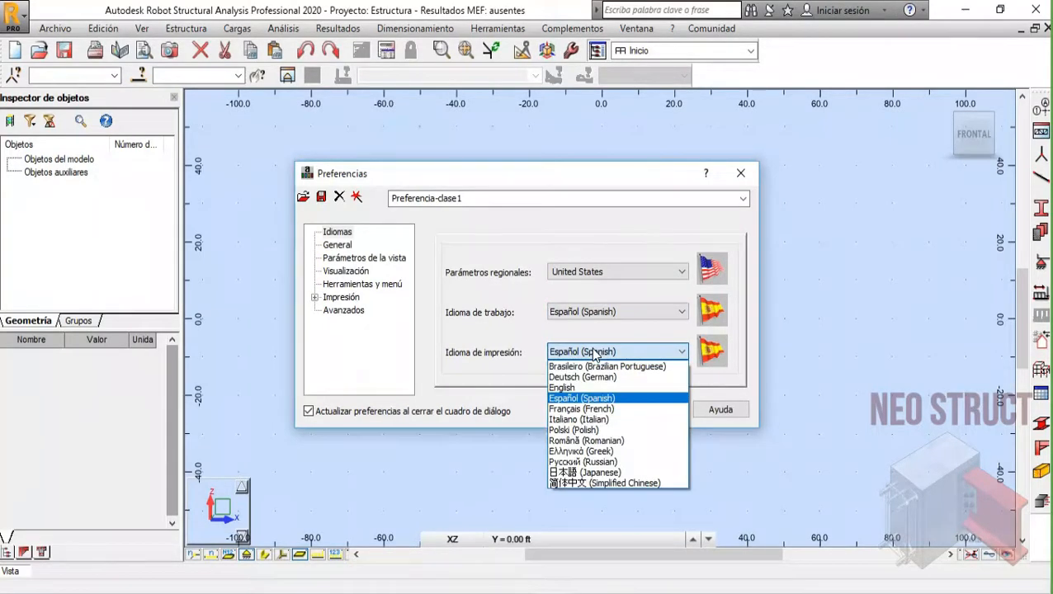
{"action": "left_click", "coordinate": [595, 353]}
- Review the list of saved preference sets, the General options and the view parameters in the preferences
{"action": "left_click", "coordinate": [744, 201]}
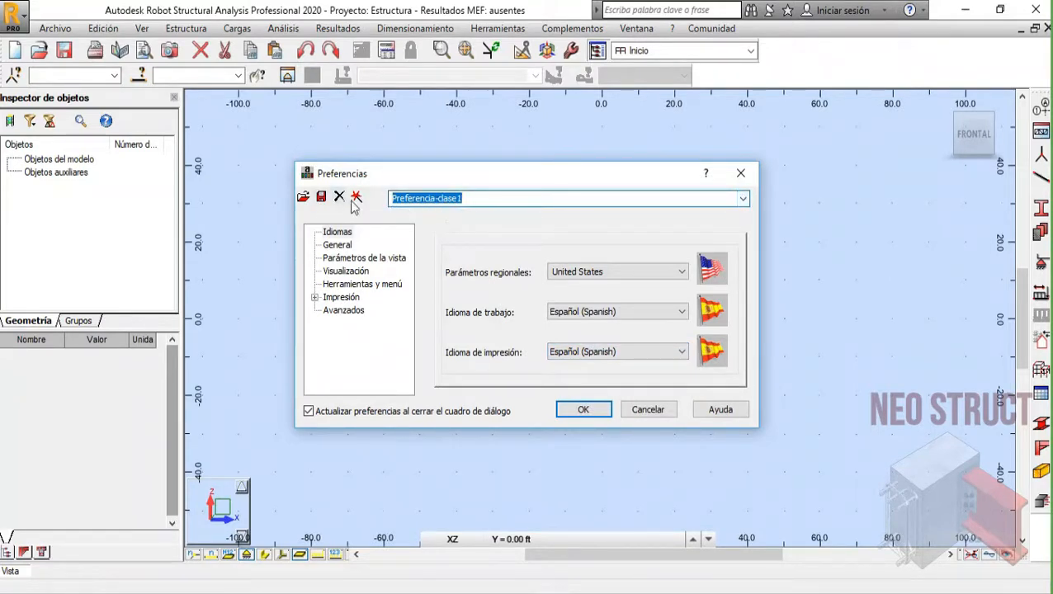
{"action": "left_click", "coordinate": [744, 200]}
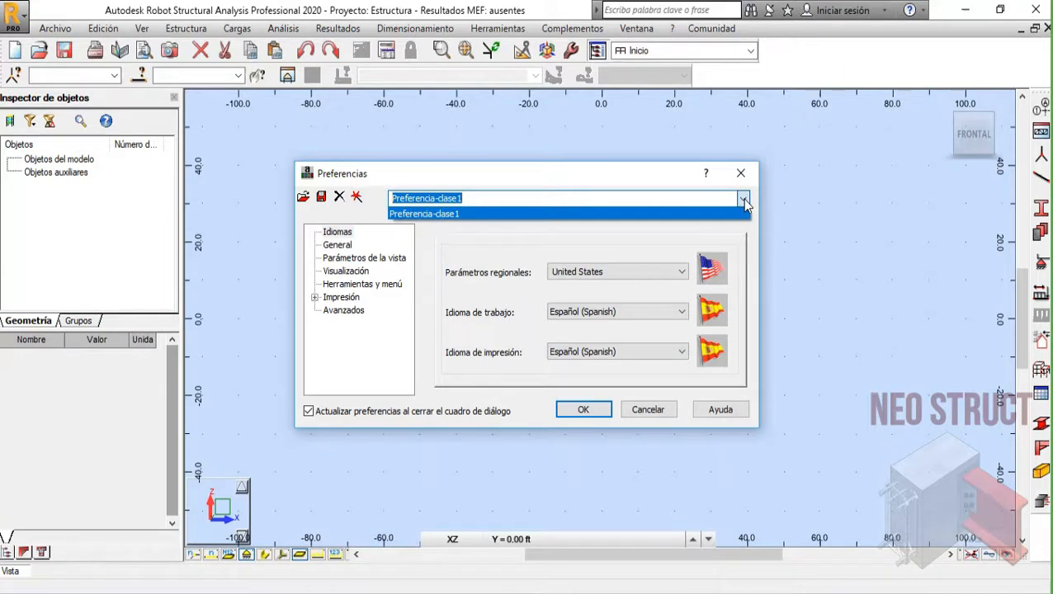
{"action": "left_click", "coordinate": [488, 242]}
{"action": "left_click", "coordinate": [338, 245]}
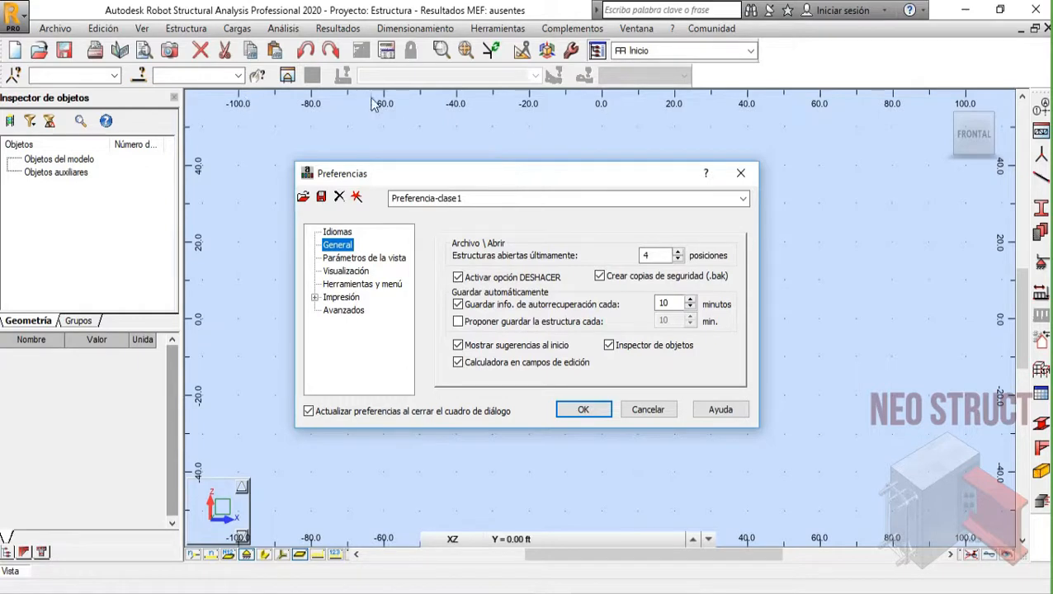
{"action": "left_click", "coordinate": [351, 259]}
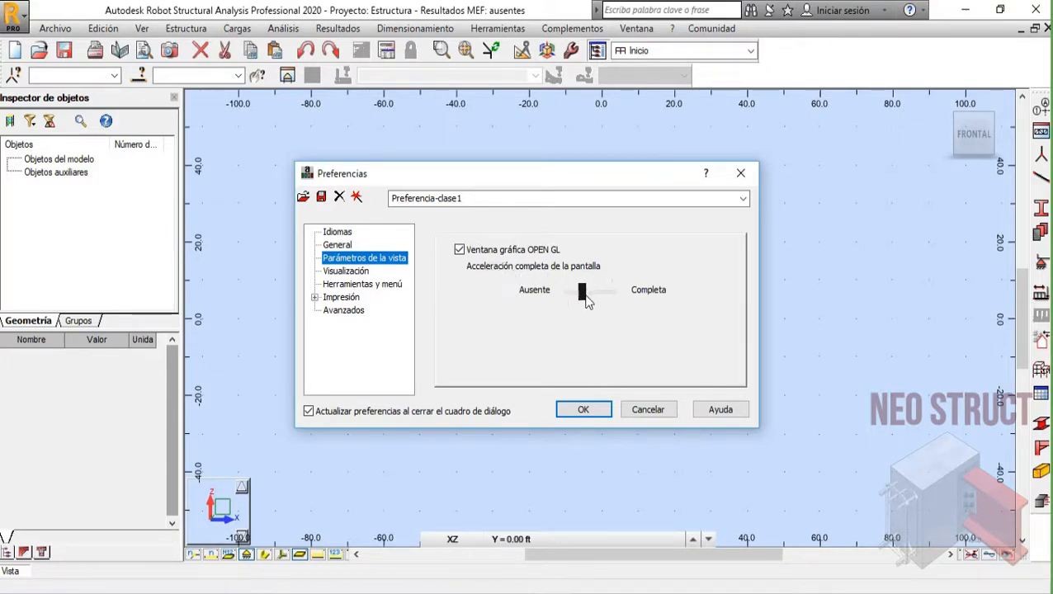
- Set the visualization scheme to DARK and check the property and element choices for the pointer cross
{"action": "left_click", "coordinate": [343, 272]}
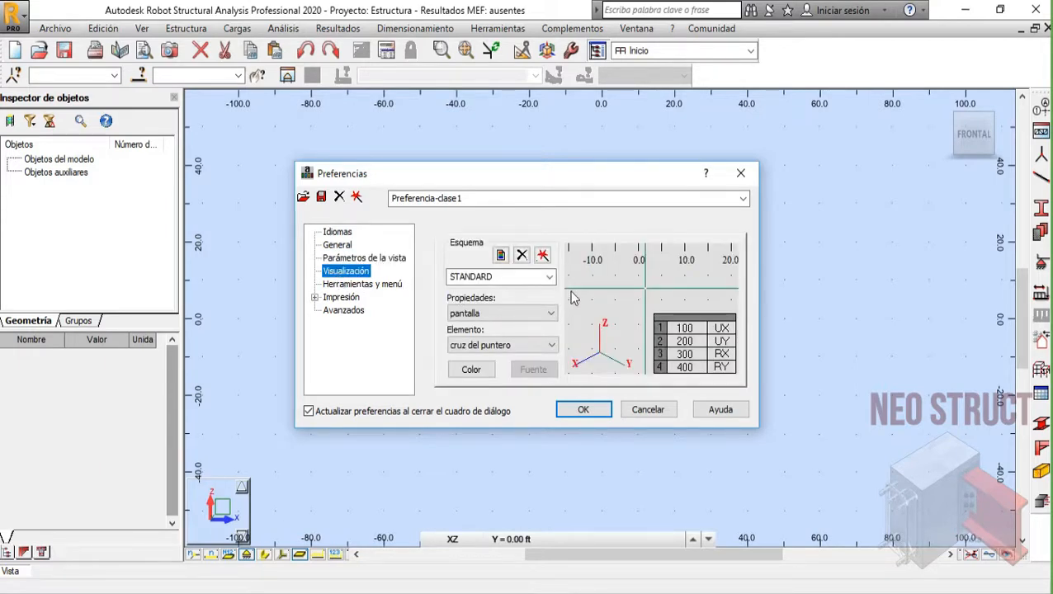
{"action": "left_click", "coordinate": [551, 278]}
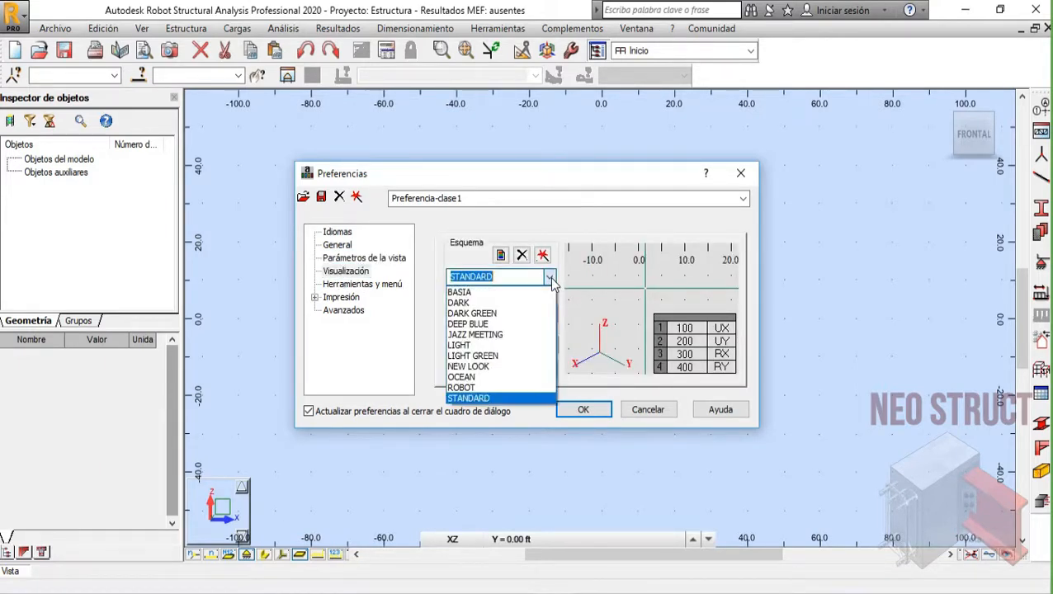
{"action": "left_click", "coordinate": [469, 303]}
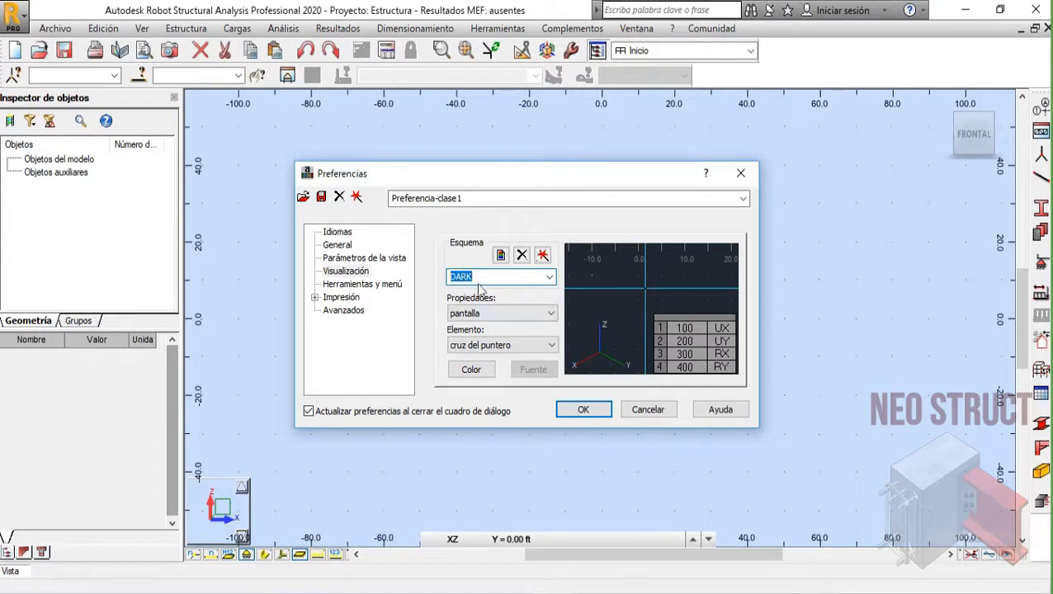
{"action": "left_click", "coordinate": [550, 314]}
{"action": "left_click", "coordinate": [550, 314]}
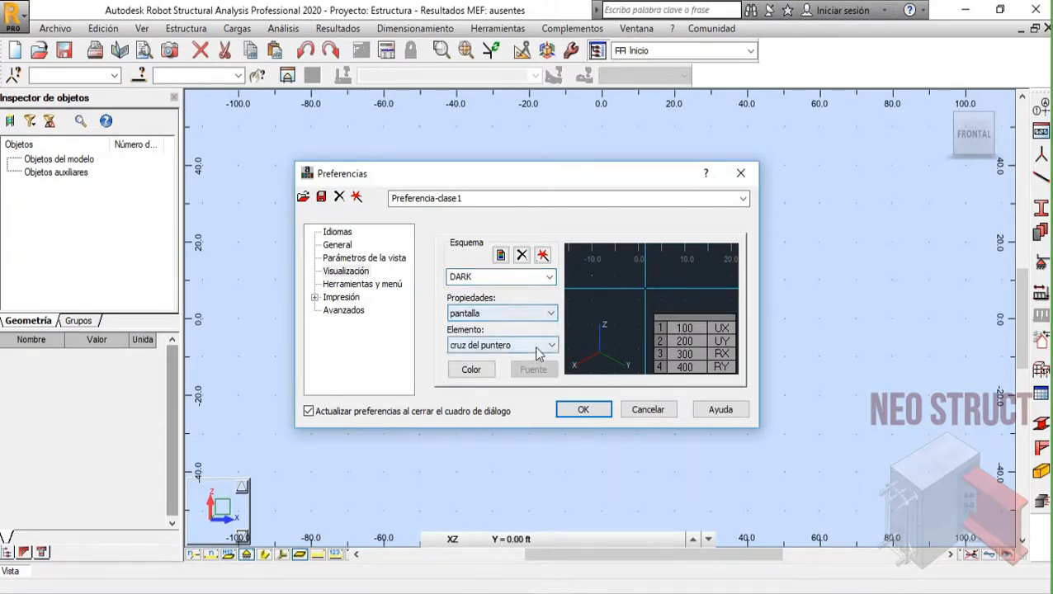
{"action": "left_click", "coordinate": [548, 345]}
{"action": "left_click", "coordinate": [547, 350]}
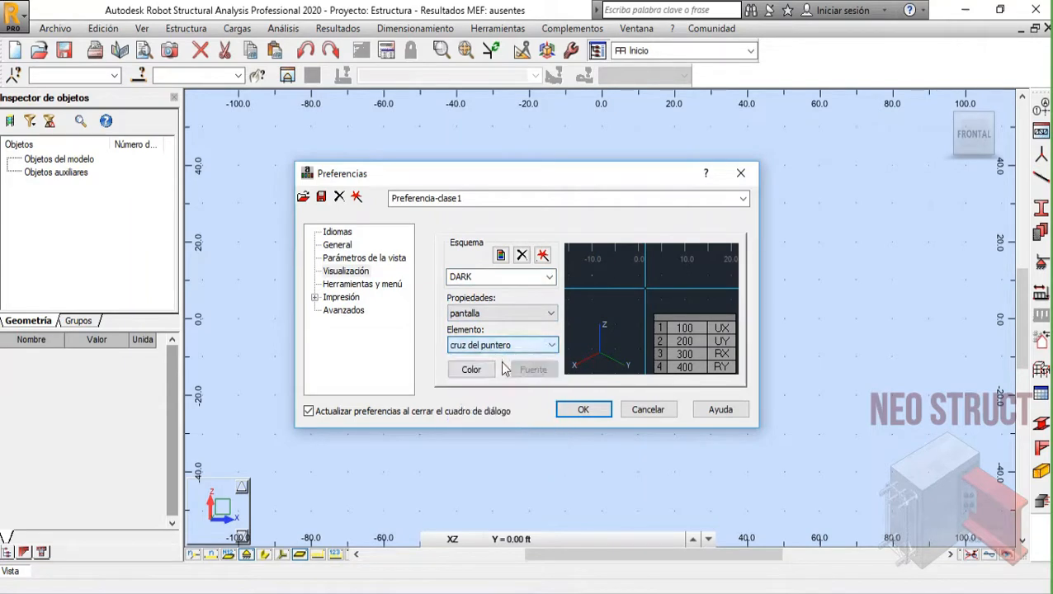
- Try yellow for the pointer cross of the DARK scheme and replace it with light cyan
{"action": "left_click", "coordinate": [468, 369]}
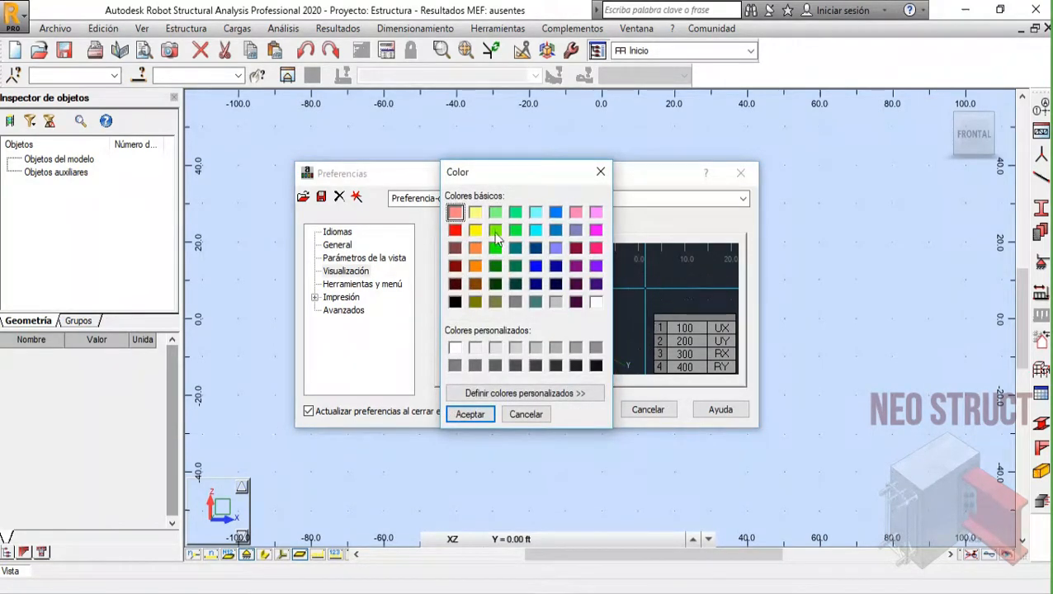
{"action": "left_click", "coordinate": [482, 413]}
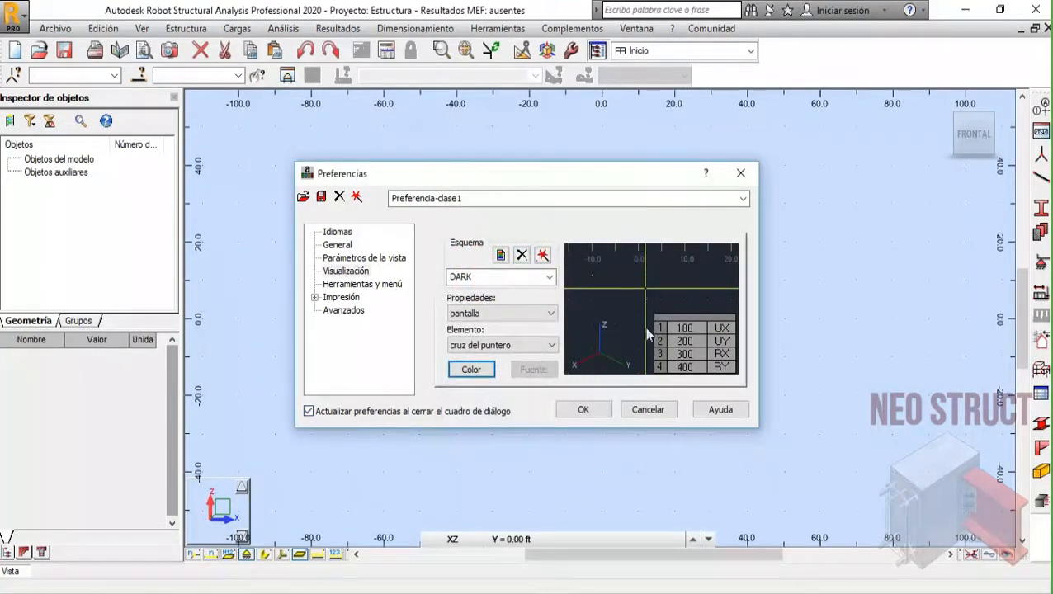
{"action": "left_click", "coordinate": [483, 367]}
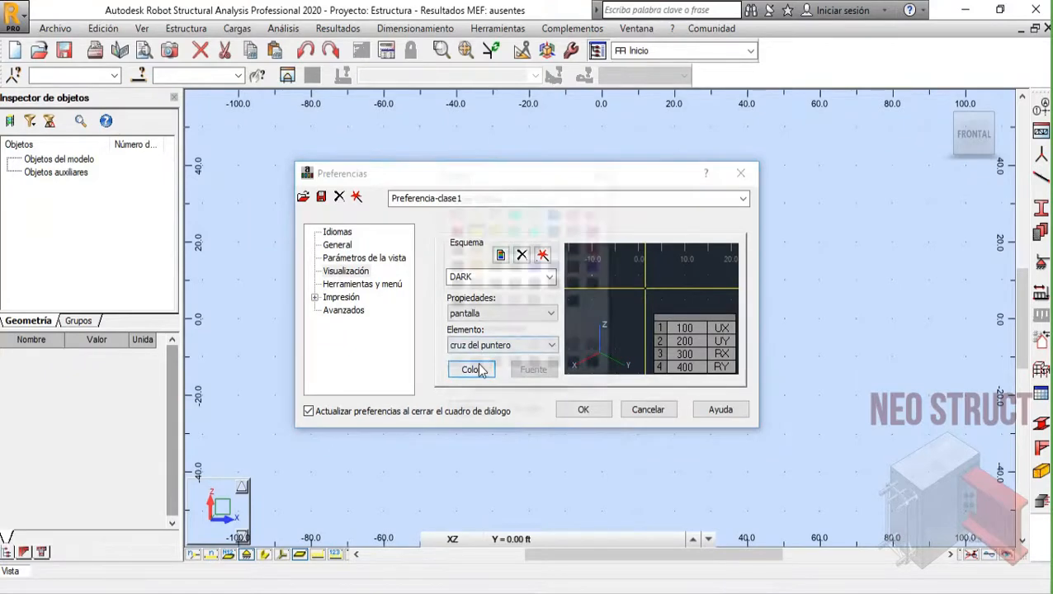
{"action": "left_click", "coordinate": [535, 231]}
{"action": "left_click", "coordinate": [535, 213]}
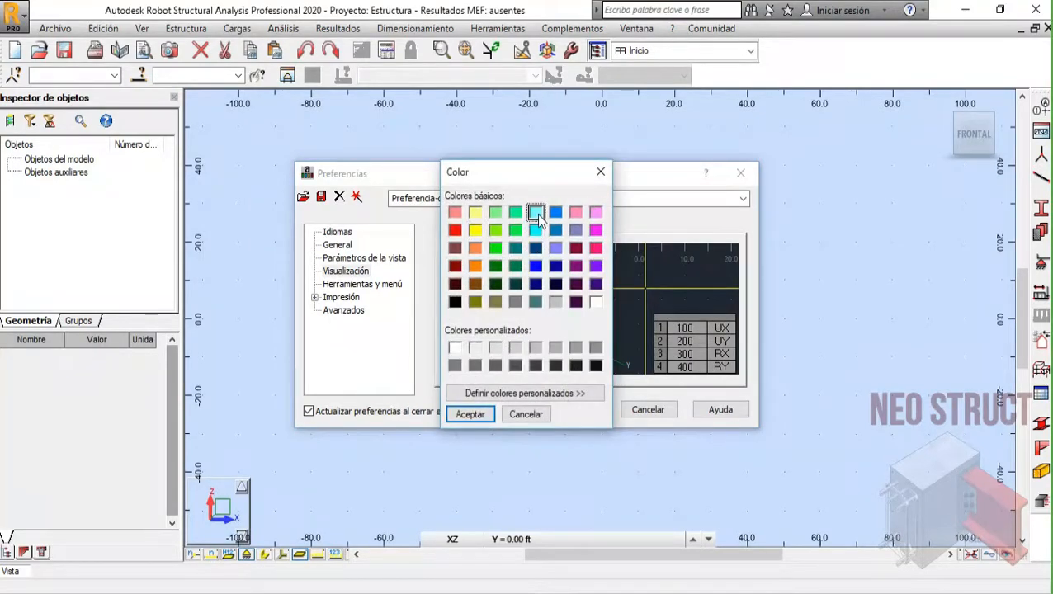
{"action": "left_click", "coordinate": [470, 414]}
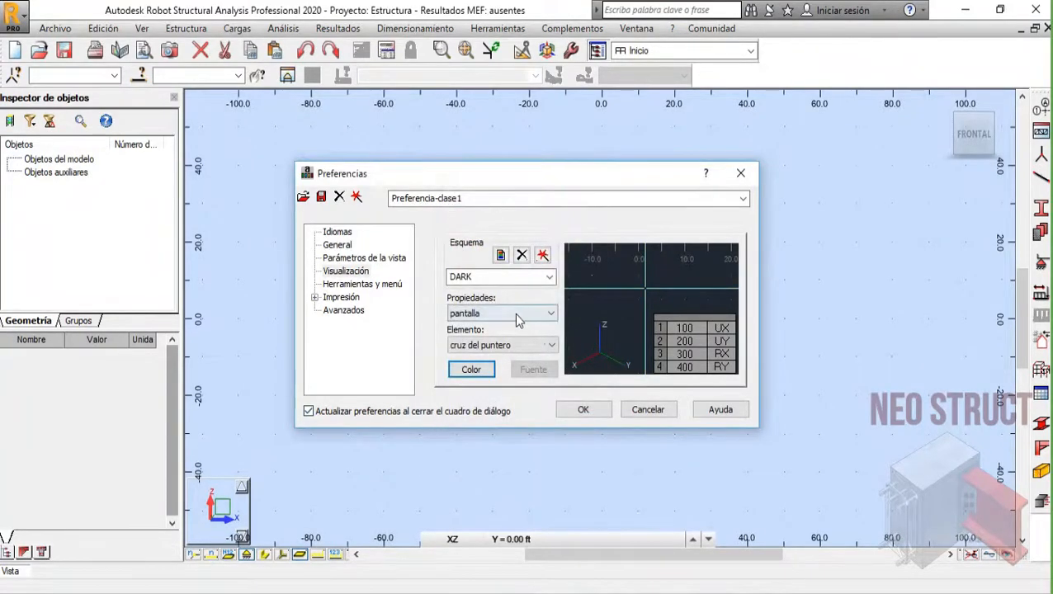
- Switch the scheme's property group to esfuerzos and inspect its elements and the colour choices for fuerza axial FX, cancelling the colour selection
{"action": "left_click", "coordinate": [505, 312]}
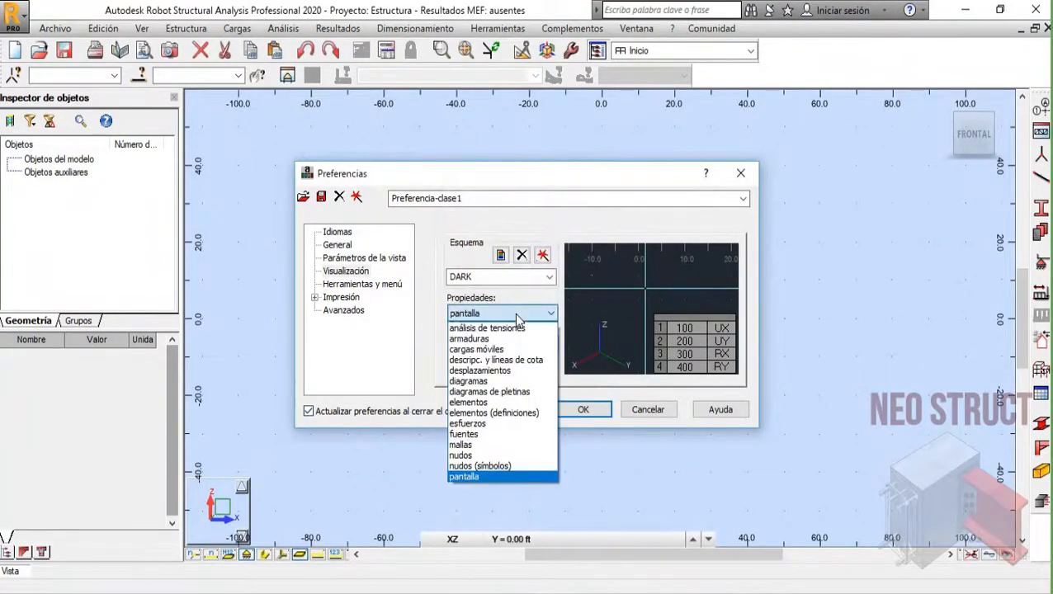
{"action": "left_click", "coordinate": [487, 424]}
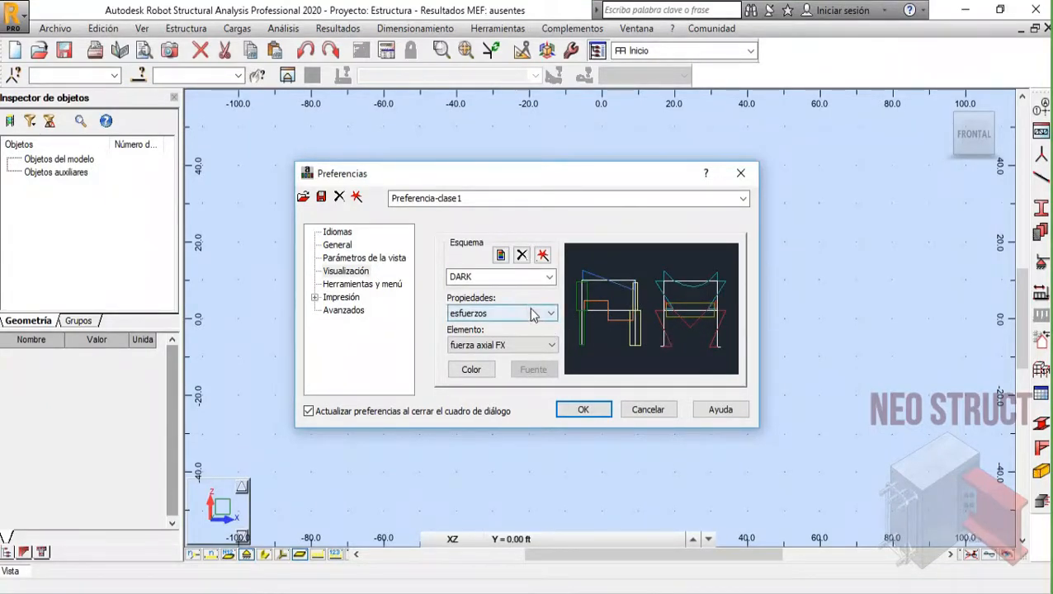
{"action": "left_click", "coordinate": [510, 346]}
{"action": "left_click", "coordinate": [510, 350]}
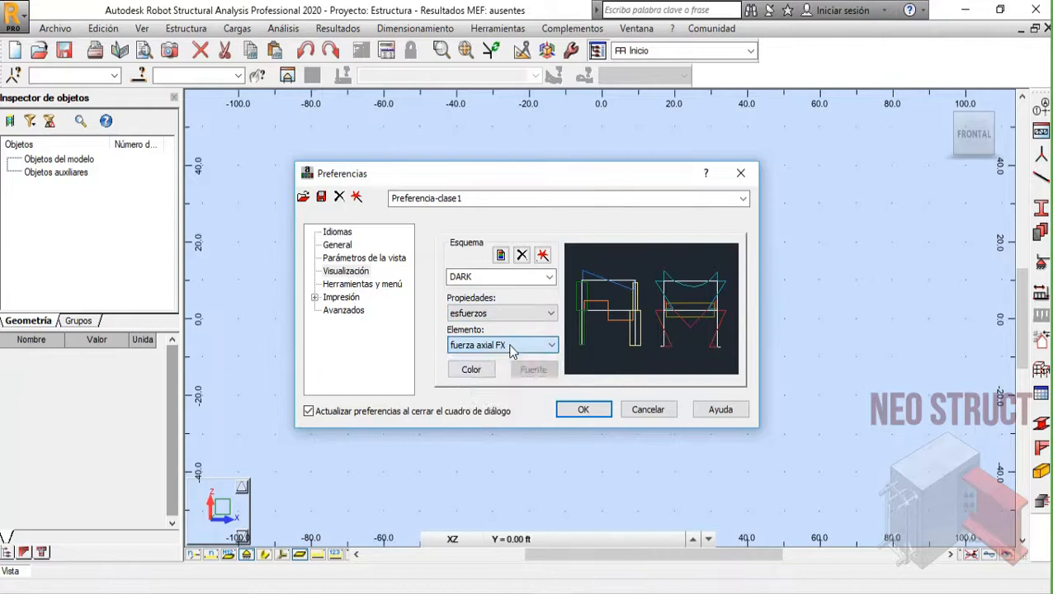
{"action": "left_click", "coordinate": [472, 368]}
{"action": "left_click", "coordinate": [525, 414]}
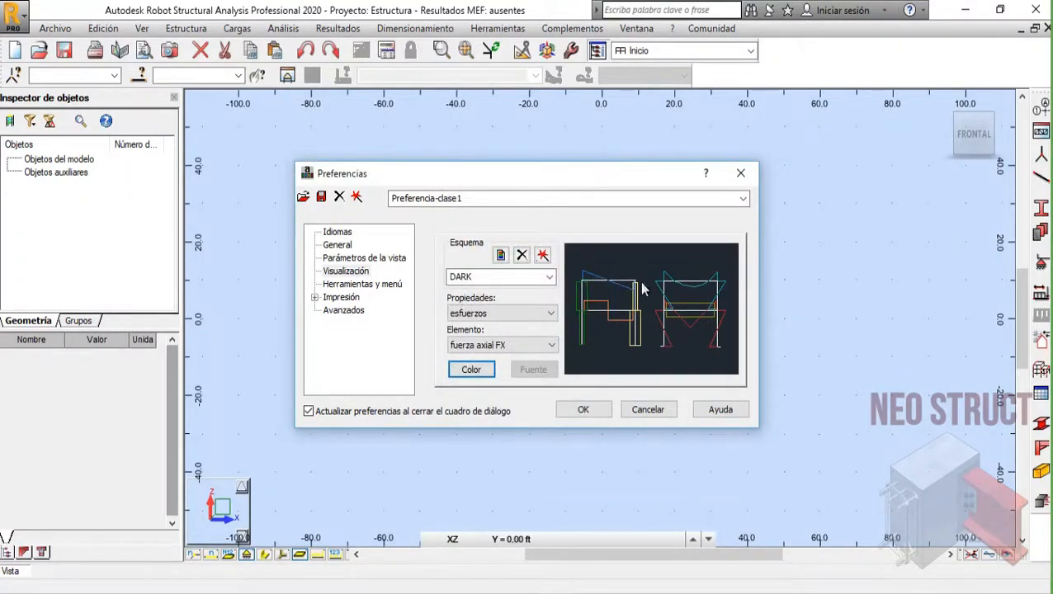
{"action": "left_click", "coordinate": [507, 346]}
{"action": "left_click", "coordinate": [501, 360]}
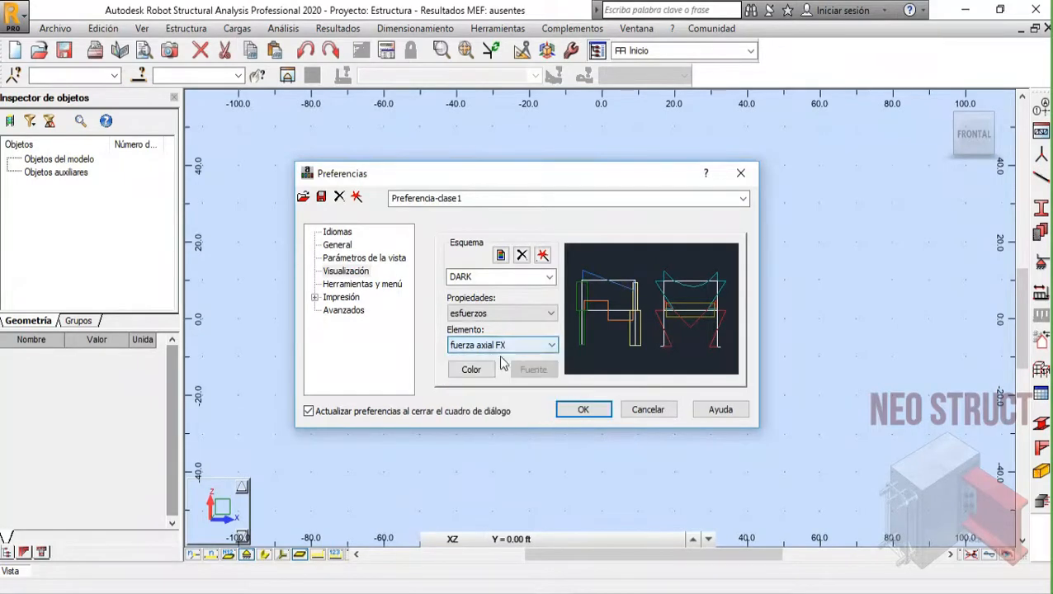
- Select Esfuerzo cortante FY in the esfuerzos group of the DARK scheme and check the element choices and diagram preview
{"action": "left_click", "coordinate": [487, 374]}
{"action": "left_click", "coordinate": [526, 411]}
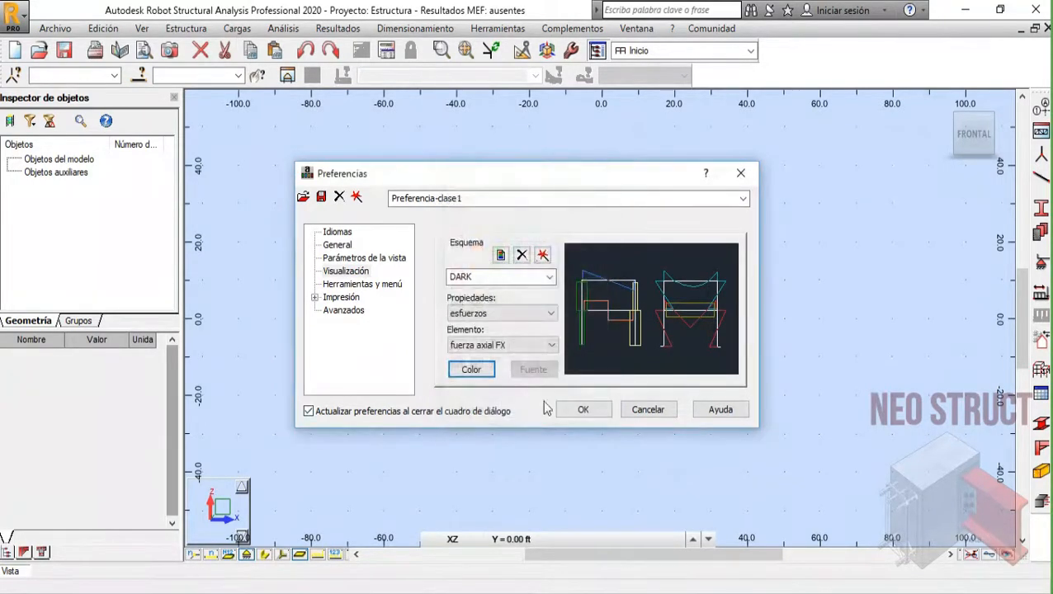
{"action": "left_click", "coordinate": [508, 312]}
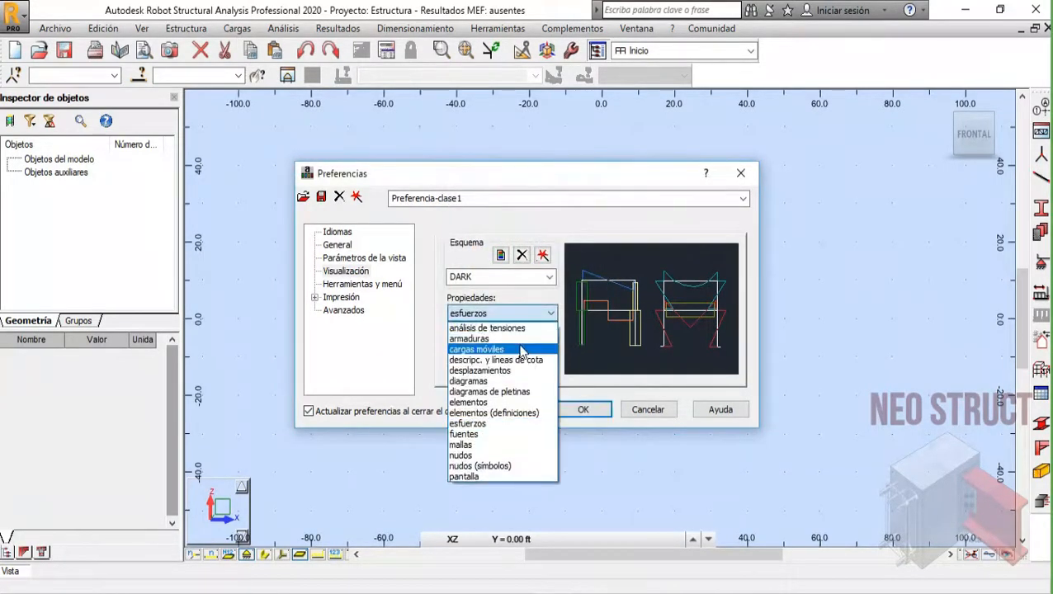
{"action": "left_click", "coordinate": [501, 426]}
{"action": "left_click", "coordinate": [505, 345]}
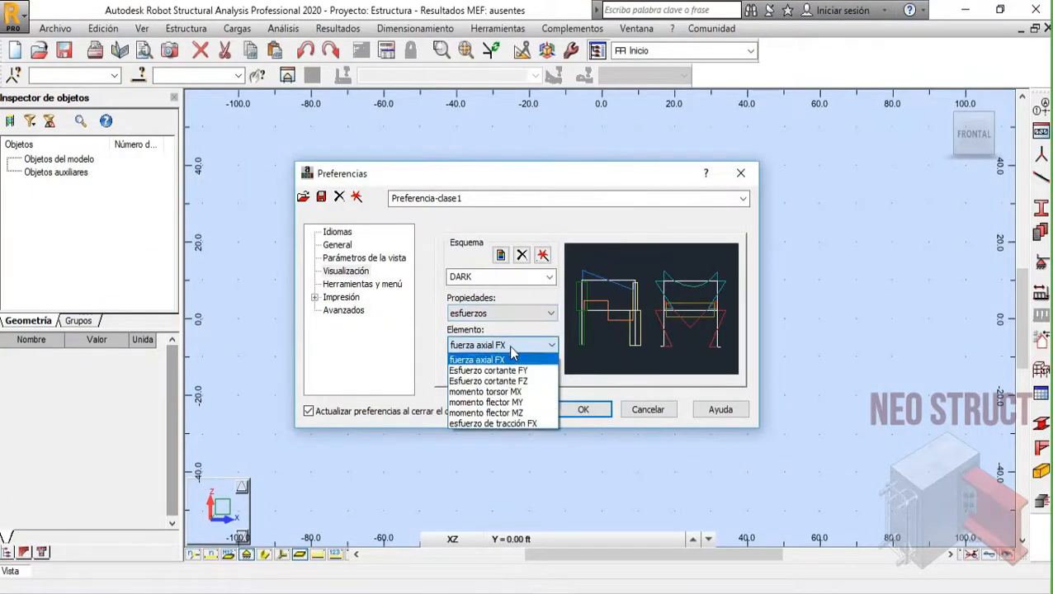
{"action": "left_click", "coordinate": [519, 371]}
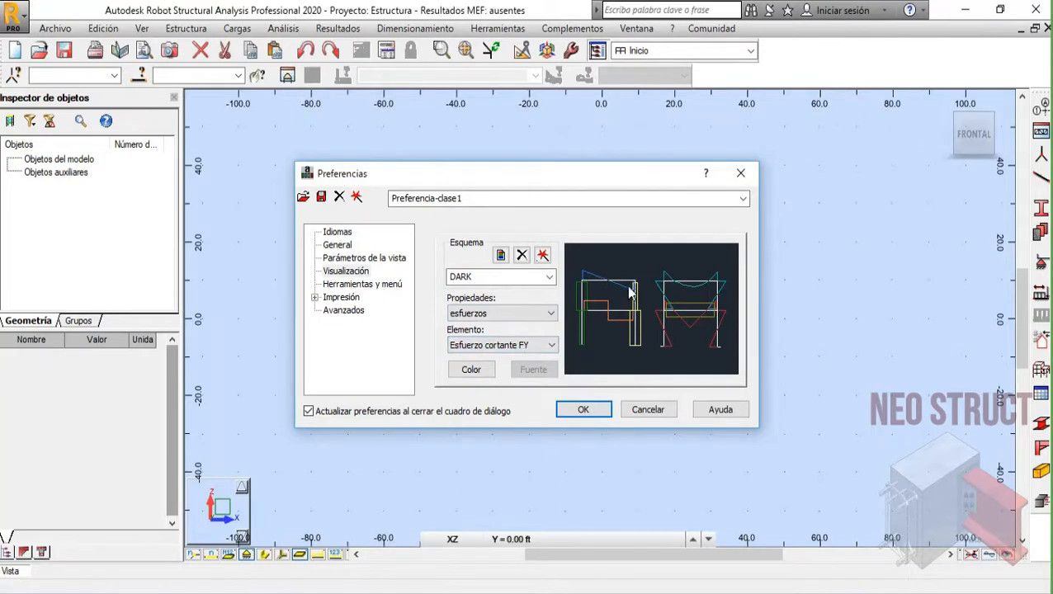
{"action": "left_click", "coordinate": [533, 346]}
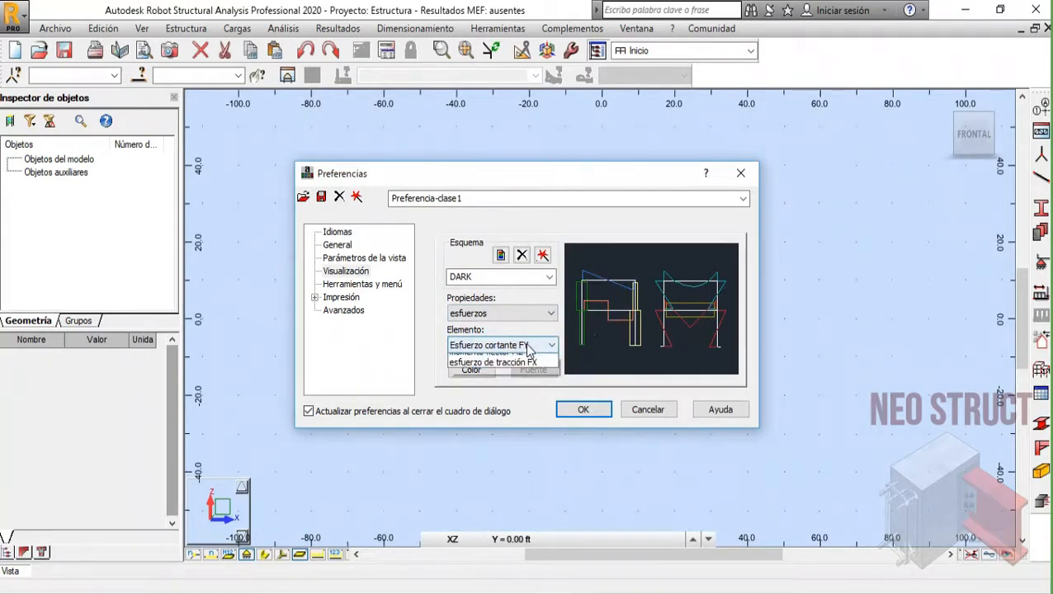
{"action": "left_click", "coordinate": [529, 346]}
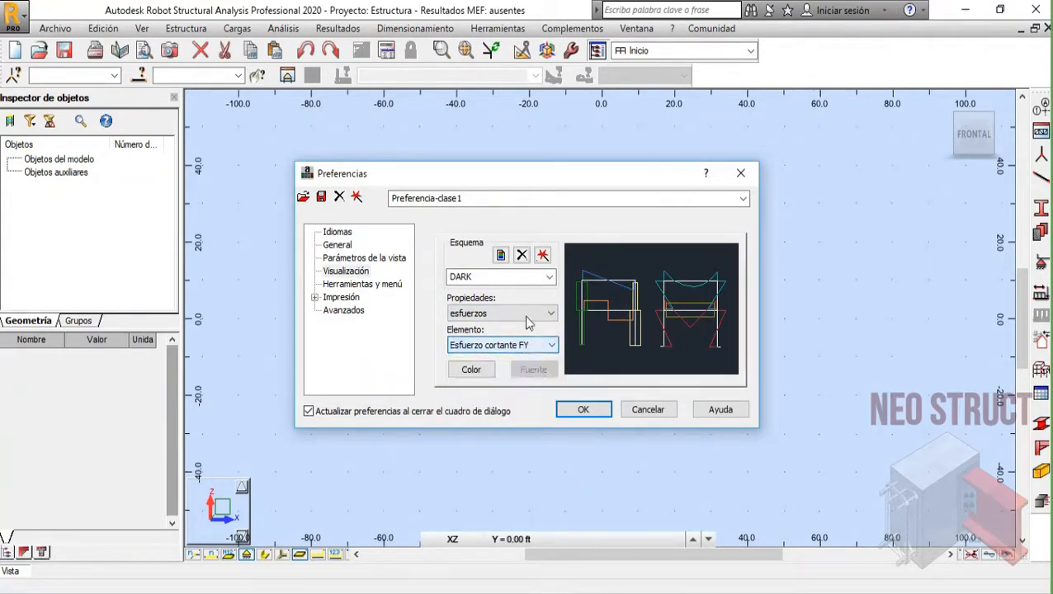
- Review the available property groups of the DARK scheme and switch to pantalla to examine its preview
{"action": "left_click", "coordinate": [520, 314]}
{"action": "left_click", "coordinate": [522, 314]}
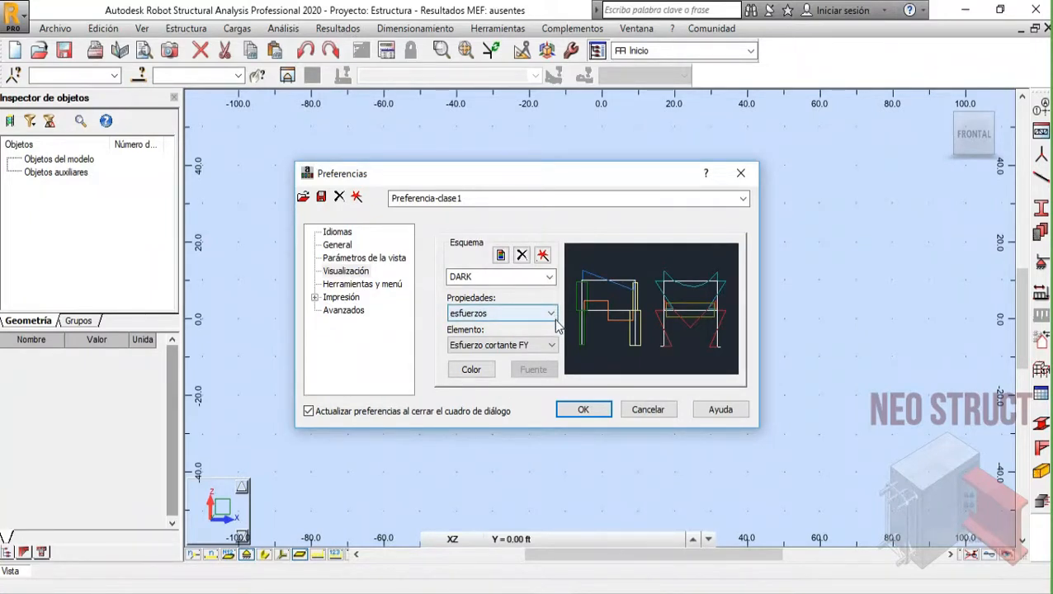
{"action": "left_click", "coordinate": [551, 315]}
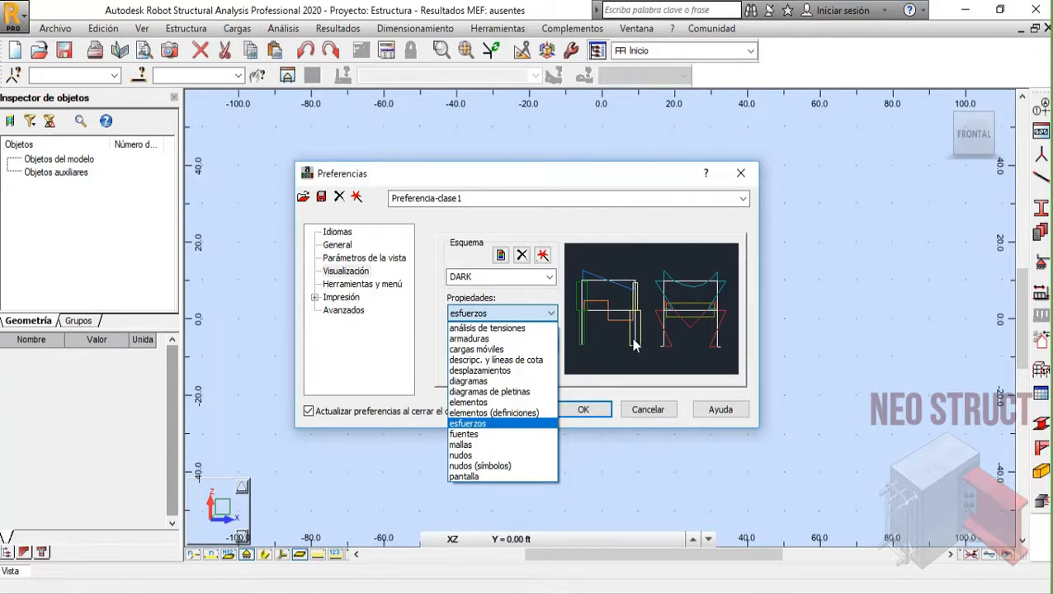
{"action": "left_click", "coordinate": [550, 313]}
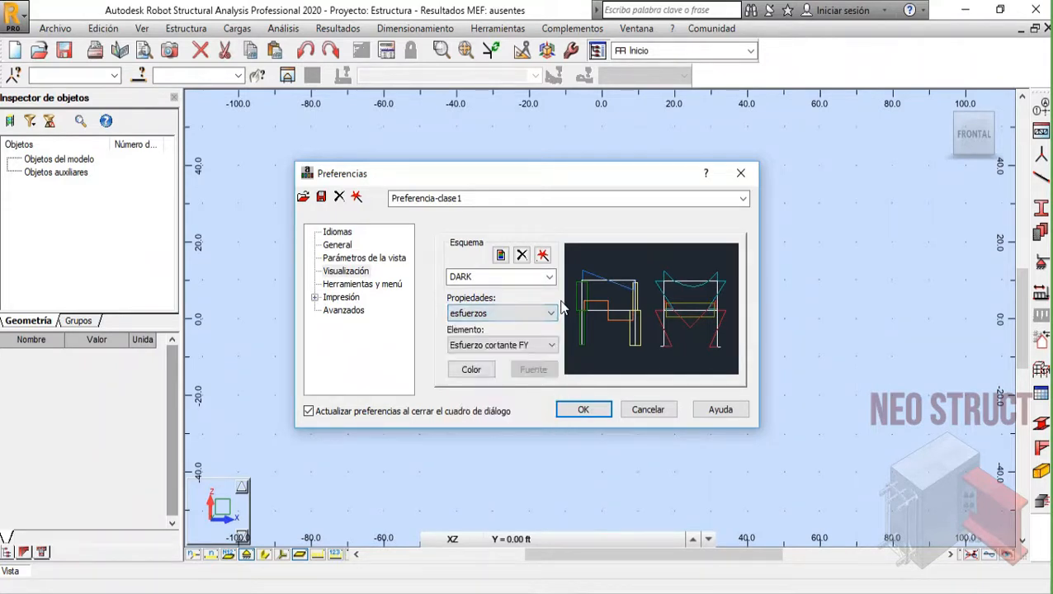
{"action": "left_click", "coordinate": [539, 313]}
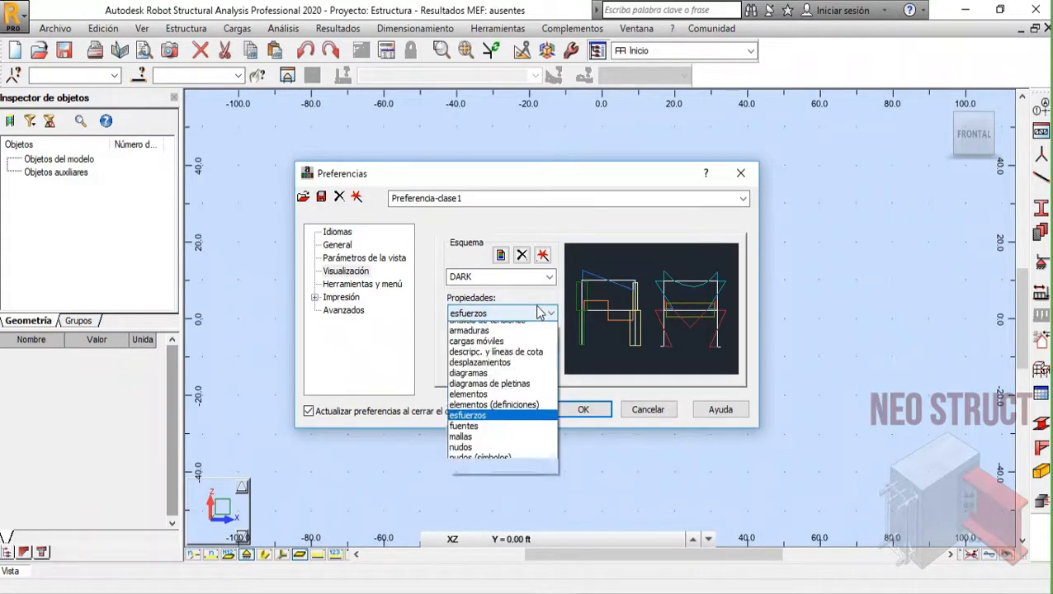
{"action": "left_click", "coordinate": [531, 311]}
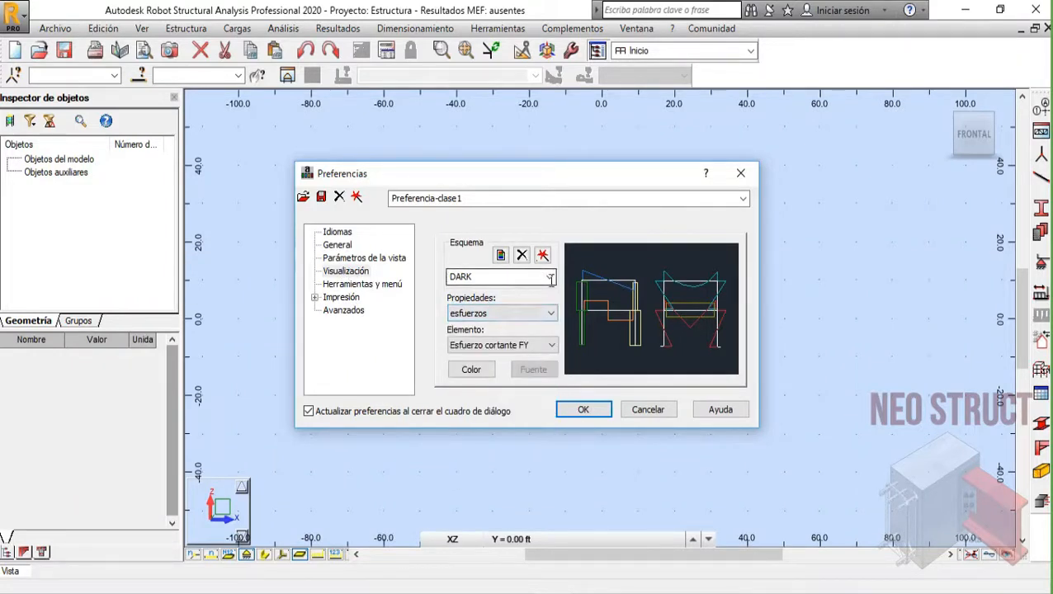
{"action": "left_click", "coordinate": [548, 313]}
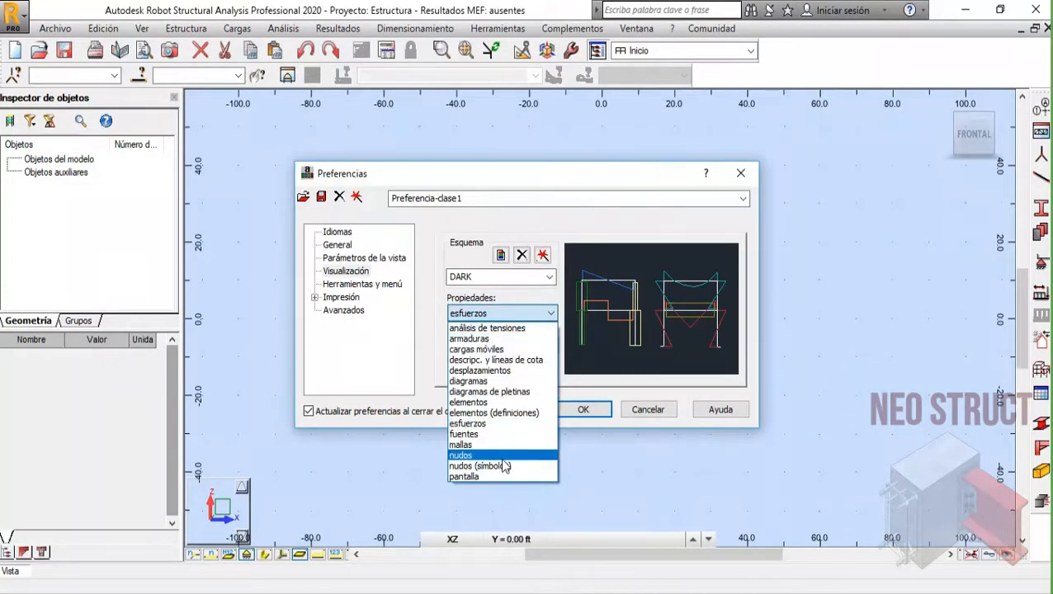
{"action": "left_click", "coordinate": [535, 314]}
{"action": "left_click", "coordinate": [535, 313]}
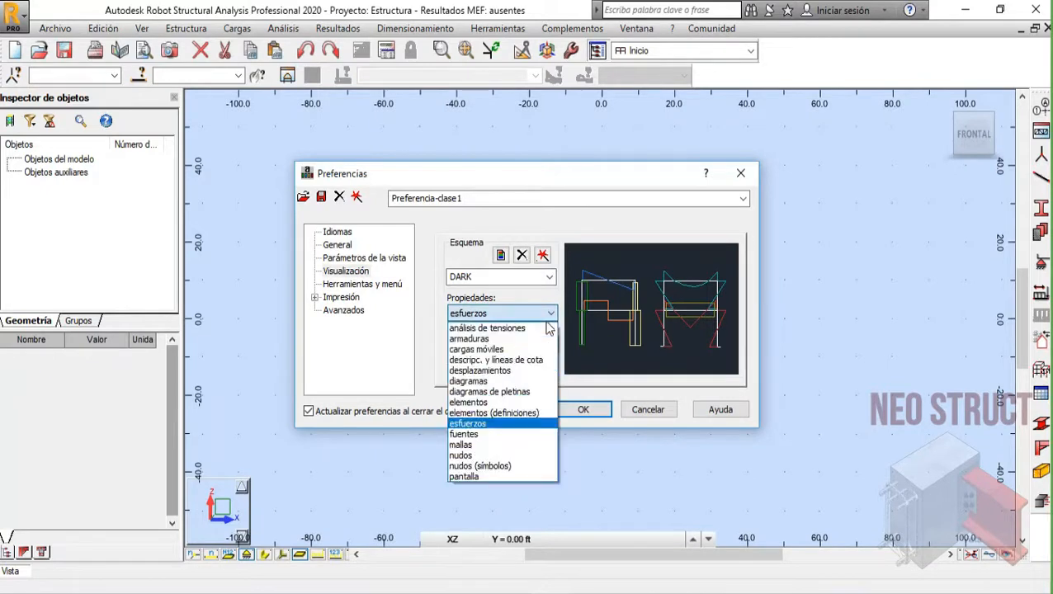
{"action": "left_click", "coordinate": [493, 477]}
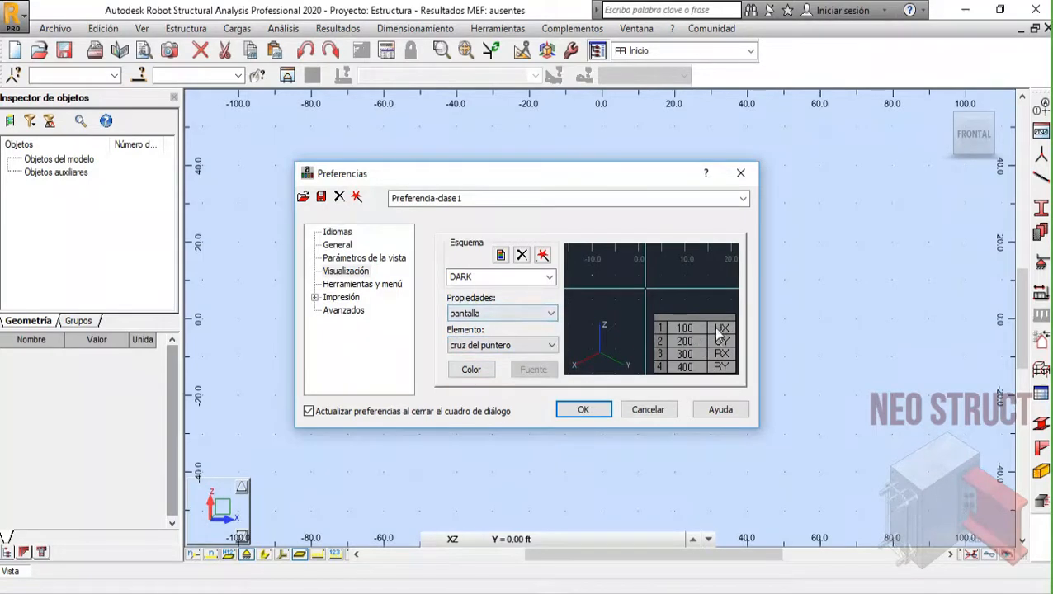
- Switch the property group to fuentes and inspect the font settings for números de nudos, cancelling without changes
{"action": "left_click", "coordinate": [518, 313]}
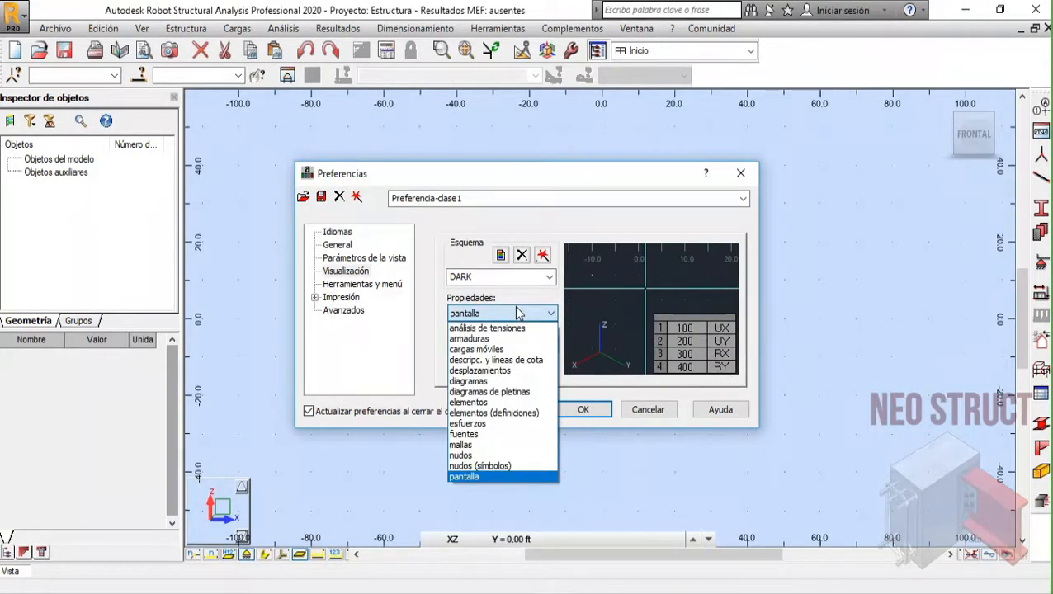
{"action": "left_click", "coordinate": [471, 434]}
{"action": "left_click", "coordinate": [514, 346]}
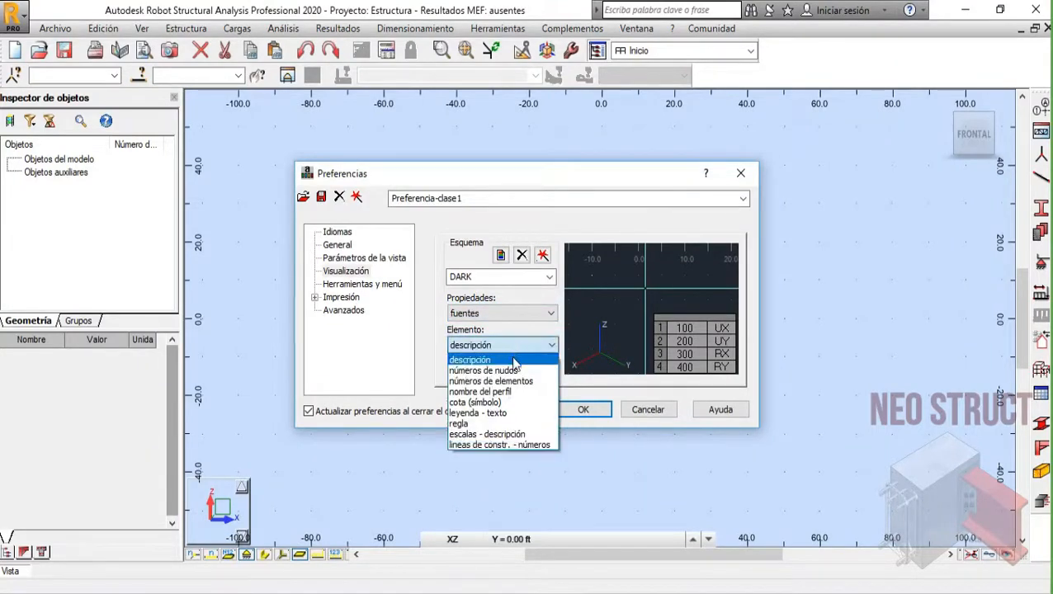
{"action": "left_click", "coordinate": [491, 367]}
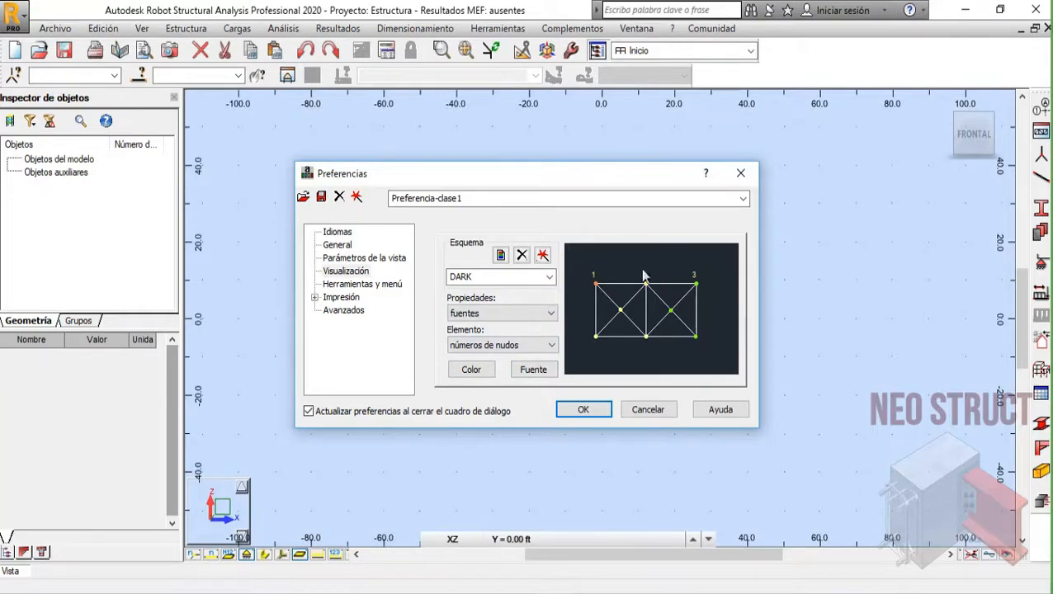
{"action": "left_click", "coordinate": [537, 371]}
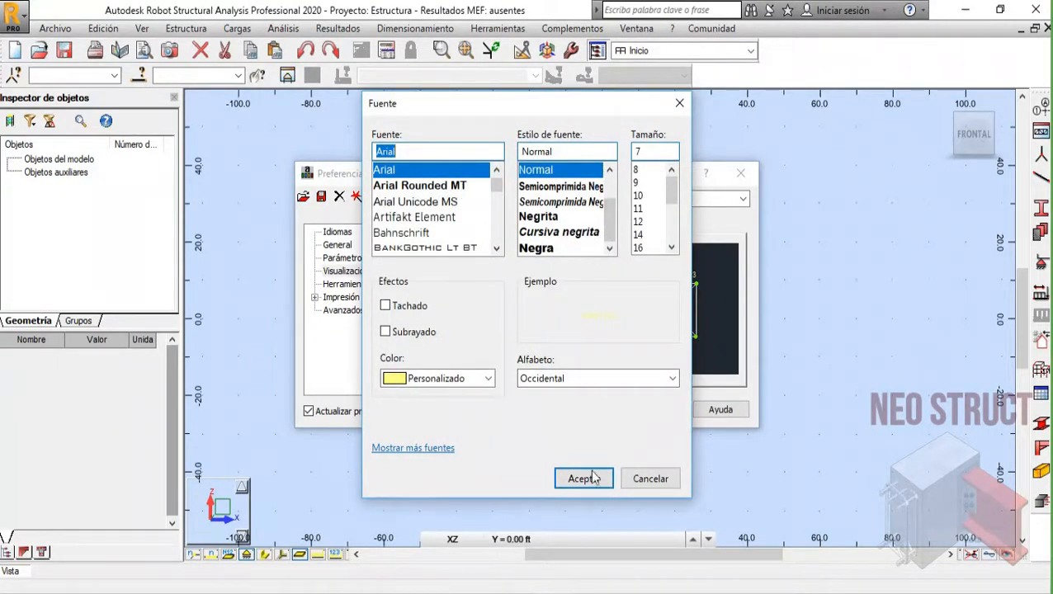
{"action": "left_click", "coordinate": [650, 478]}
- Review the Herramientas y menú, Líneas de impresión, Impresiones and Avanzados settings in the preferences
{"action": "left_click", "coordinate": [382, 286]}
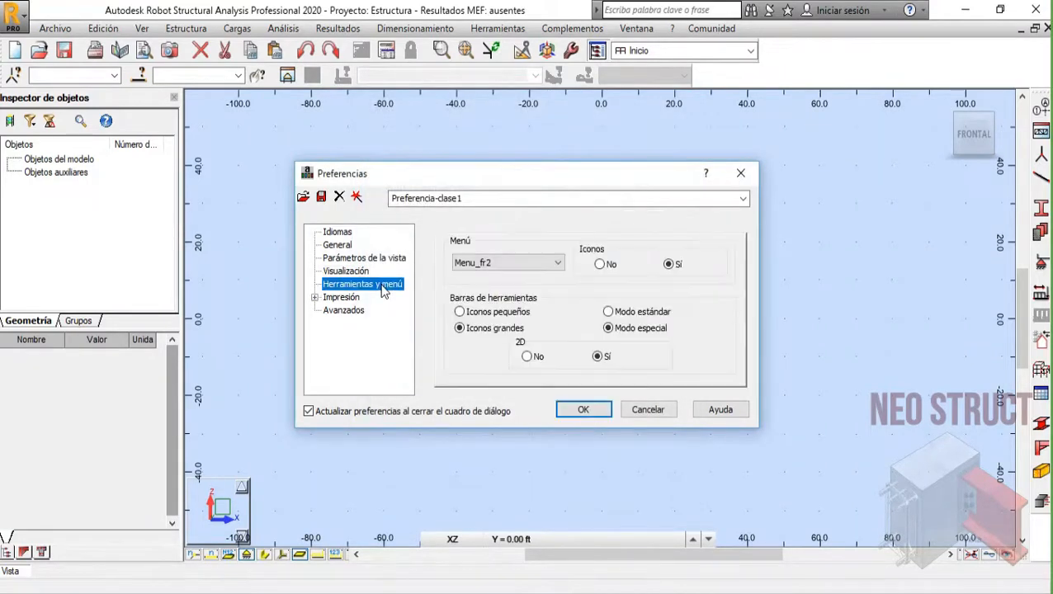
{"action": "left_click", "coordinate": [315, 297]}
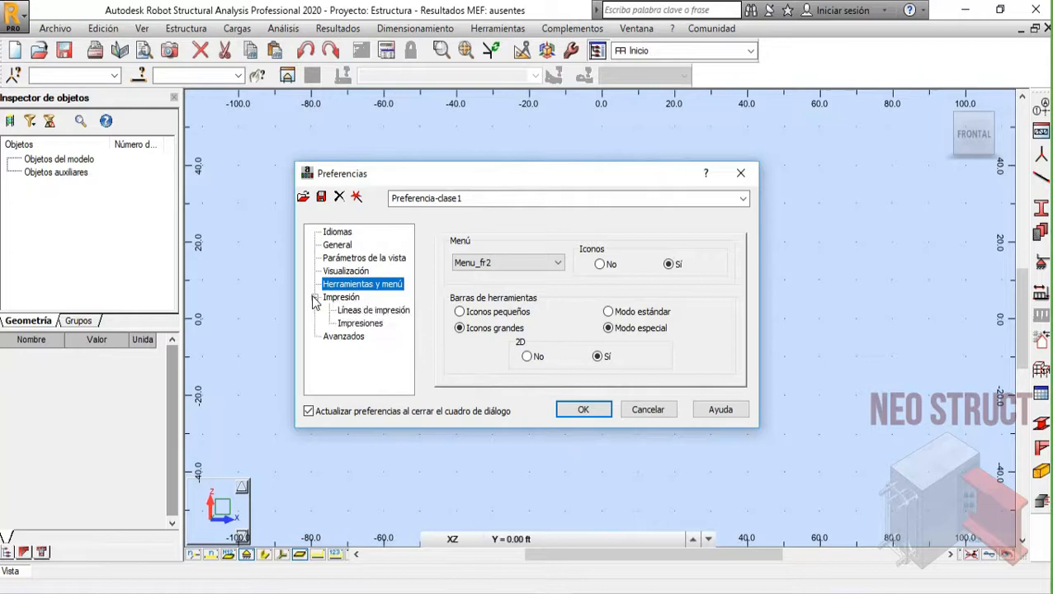
{"action": "left_click", "coordinate": [361, 314]}
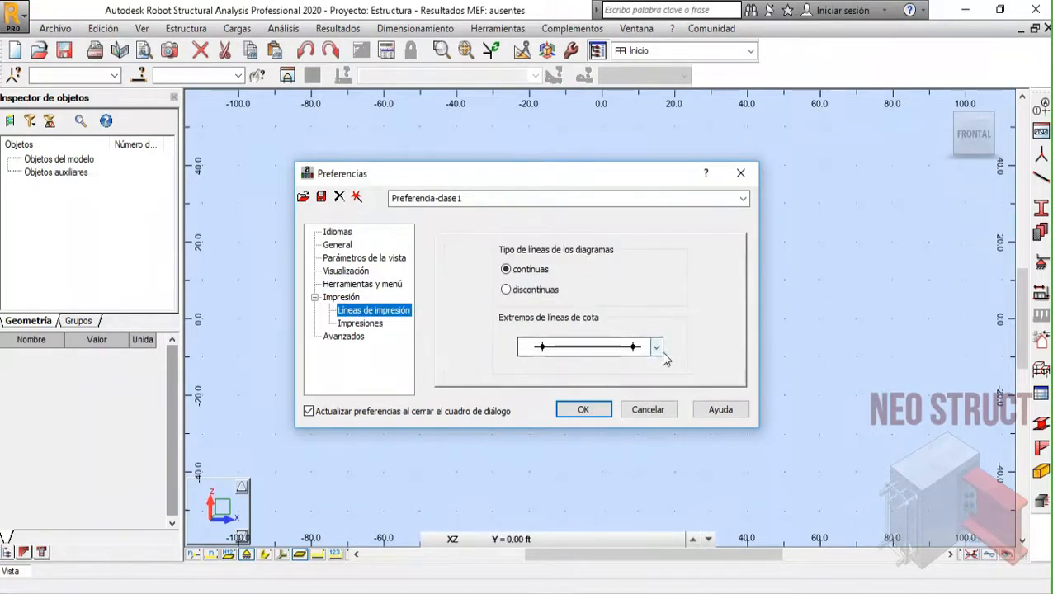
{"action": "left_click", "coordinate": [361, 324]}
{"action": "left_click", "coordinate": [351, 337]}
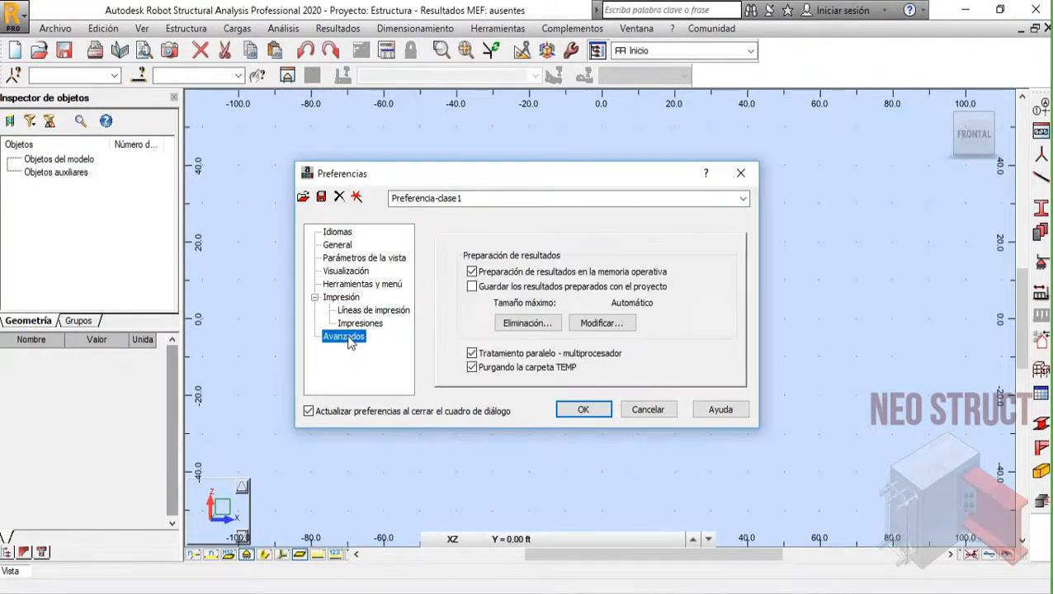
- Return to the Visualización settings and apply the preferences with the DARK scheme
{"action": "left_click", "coordinate": [314, 297]}
{"action": "left_click", "coordinate": [333, 284]}
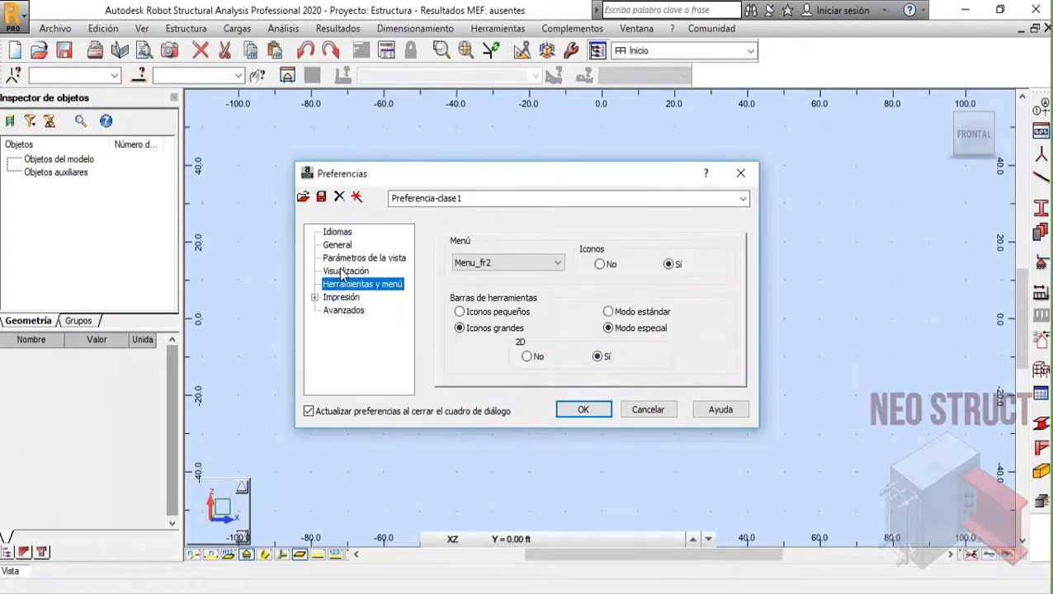
{"action": "left_click", "coordinate": [339, 270]}
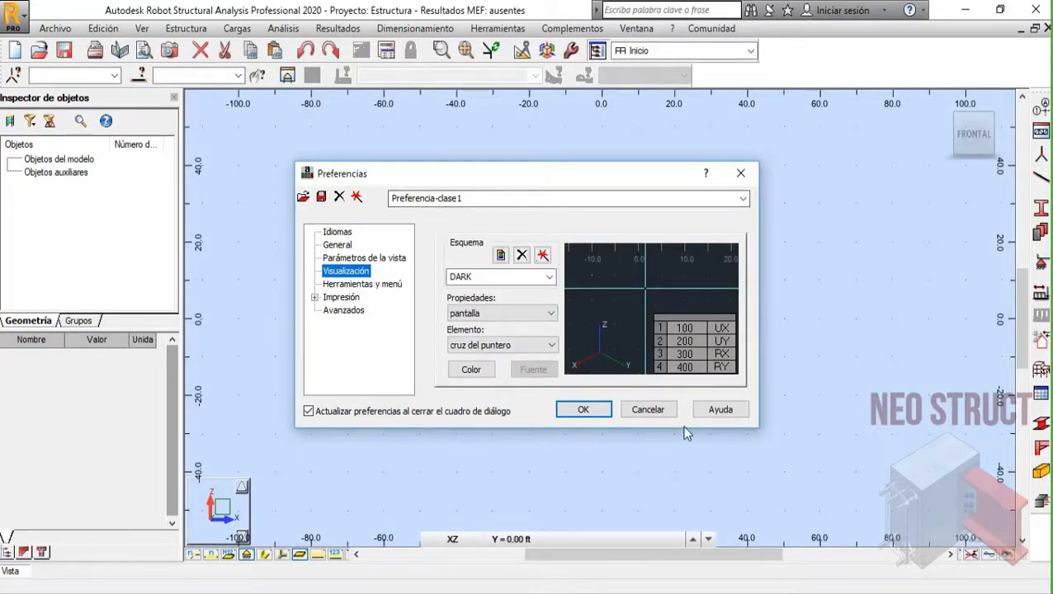
{"action": "left_click", "coordinate": [584, 410]}
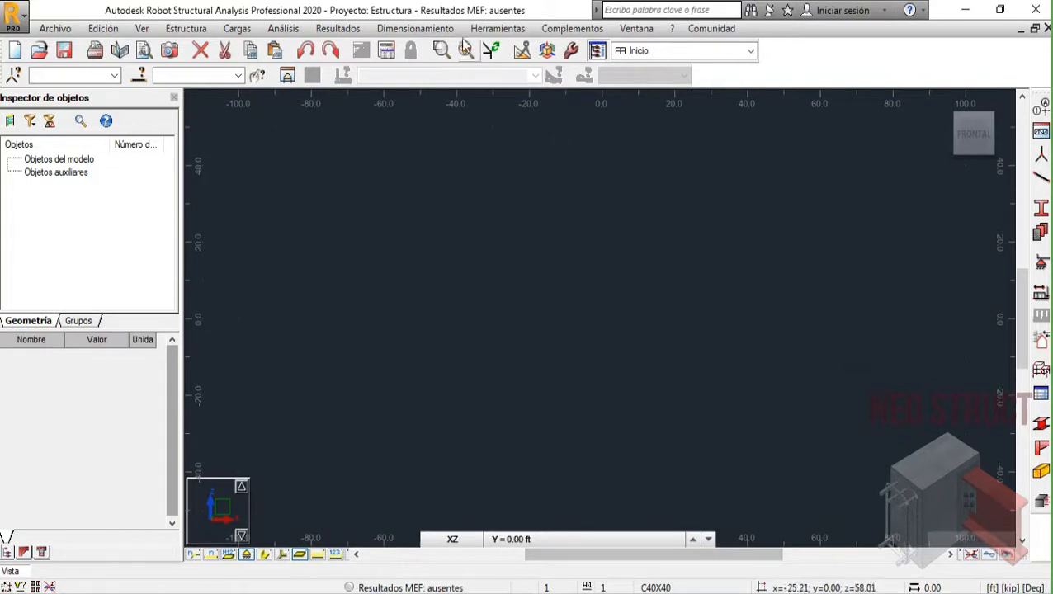
- Inspect the project preferences' design codes, saved preference sets and Unidades y formatos options, and close them without changes
{"action": "left_click", "coordinate": [520, 29]}
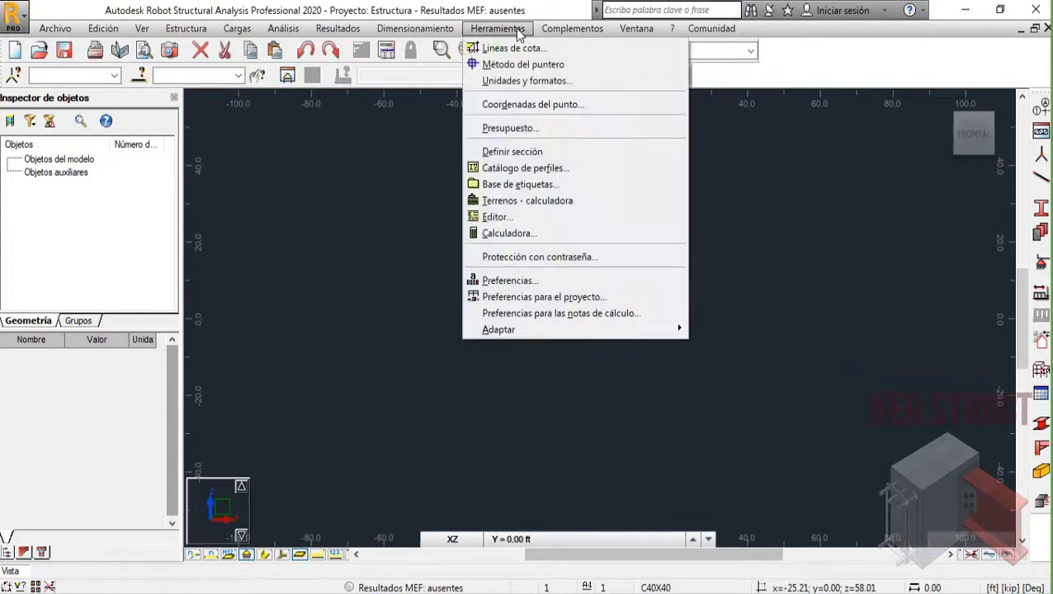
{"action": "left_click", "coordinate": [517, 299]}
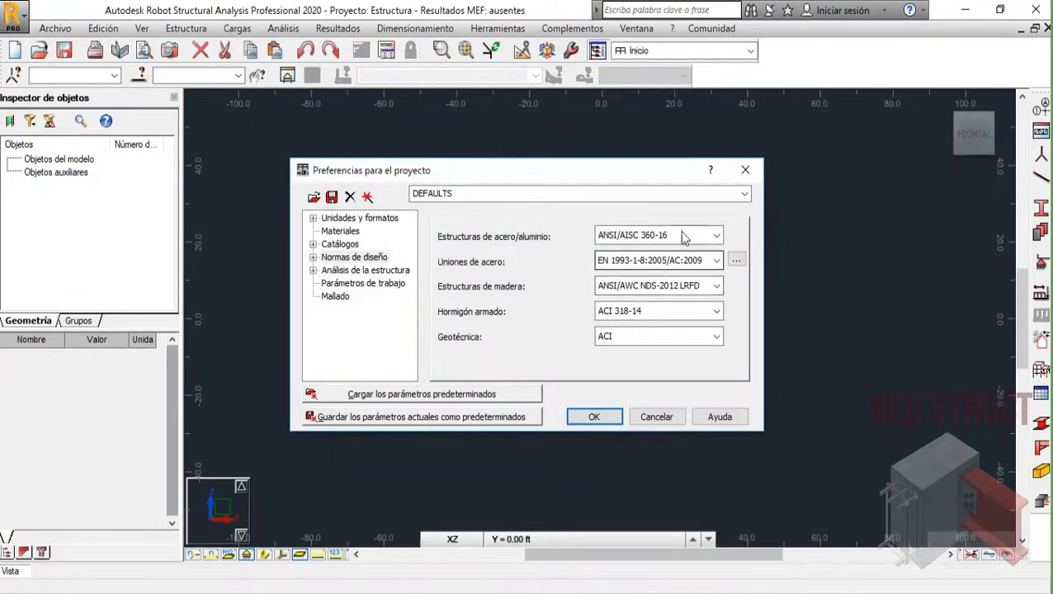
{"action": "left_click", "coordinate": [745, 193]}
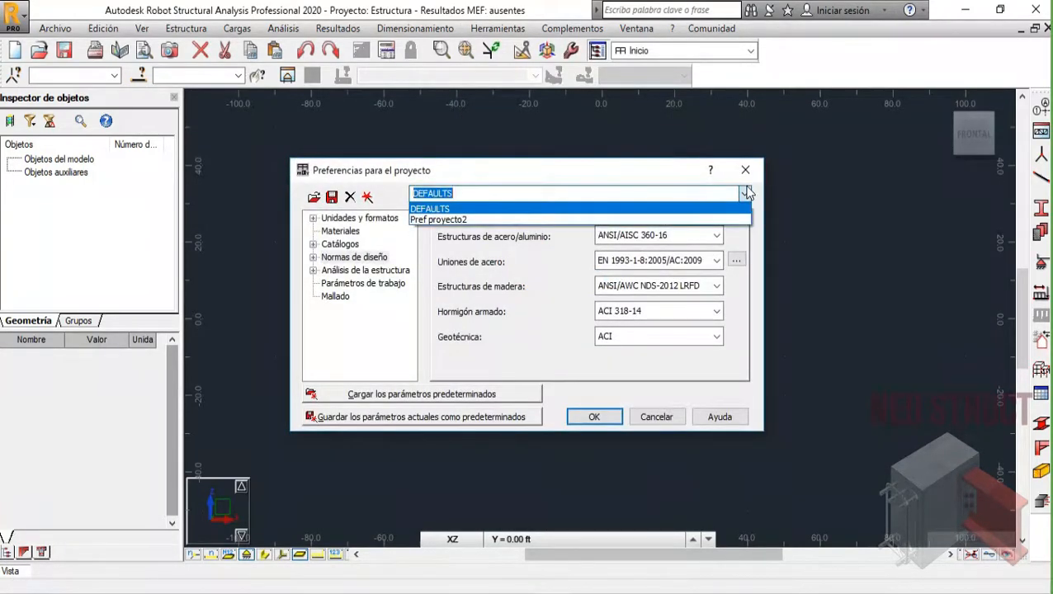
{"action": "left_click", "coordinate": [477, 210]}
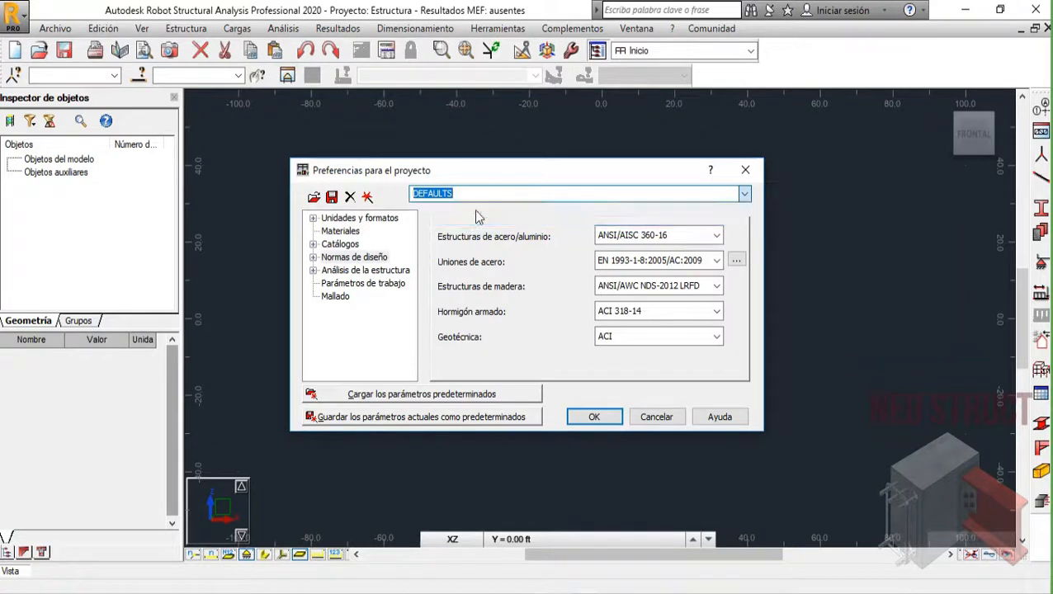
{"action": "left_click", "coordinate": [340, 218]}
{"action": "left_click", "coordinate": [313, 218]}
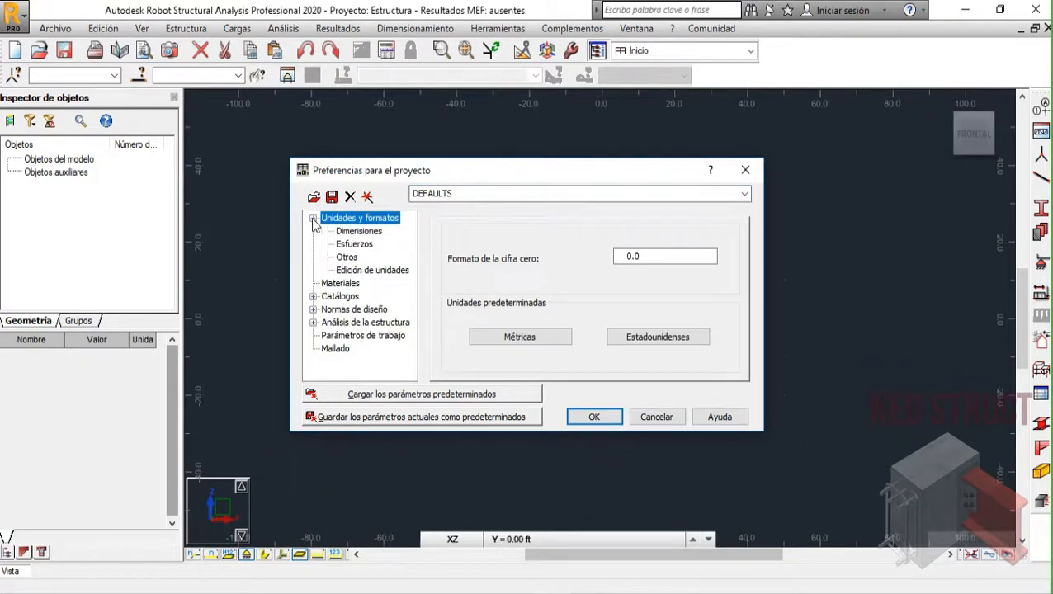
{"action": "left_click", "coordinate": [745, 170]}
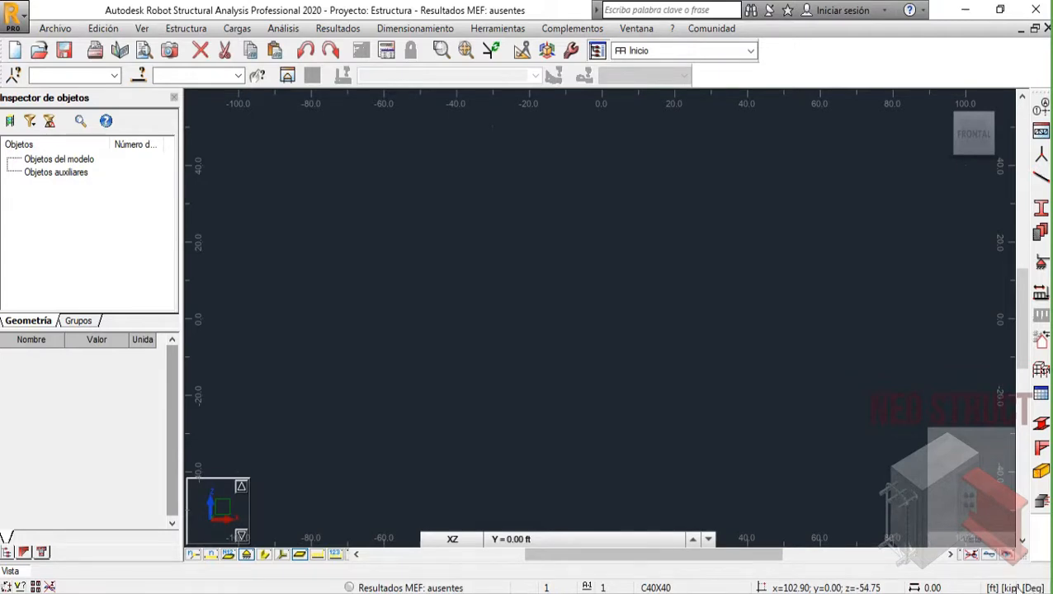
- Open the project preferences, expand Unidades y formatos, and name the preference set Preferencia Propia
{"action": "left_click", "coordinate": [519, 32]}
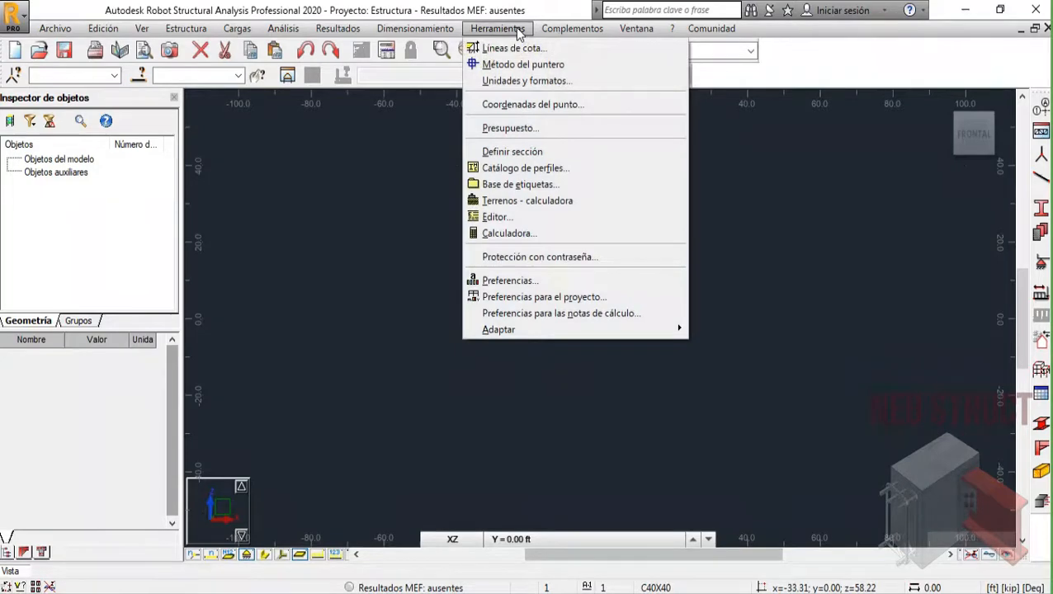
{"action": "left_click", "coordinate": [588, 295]}
{"action": "left_click", "coordinate": [326, 221]}
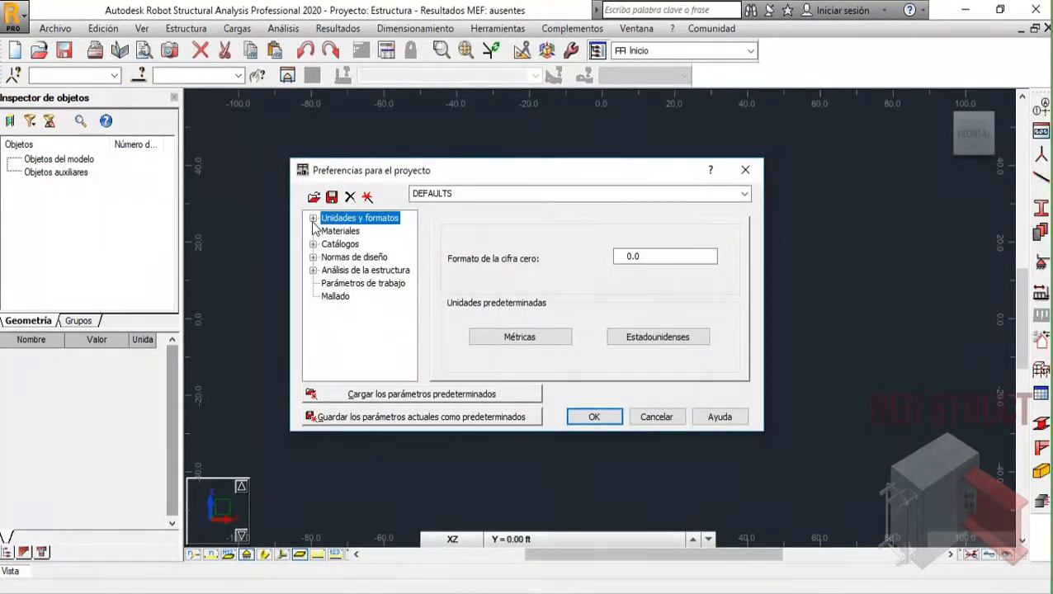
{"action": "left_click", "coordinate": [313, 219]}
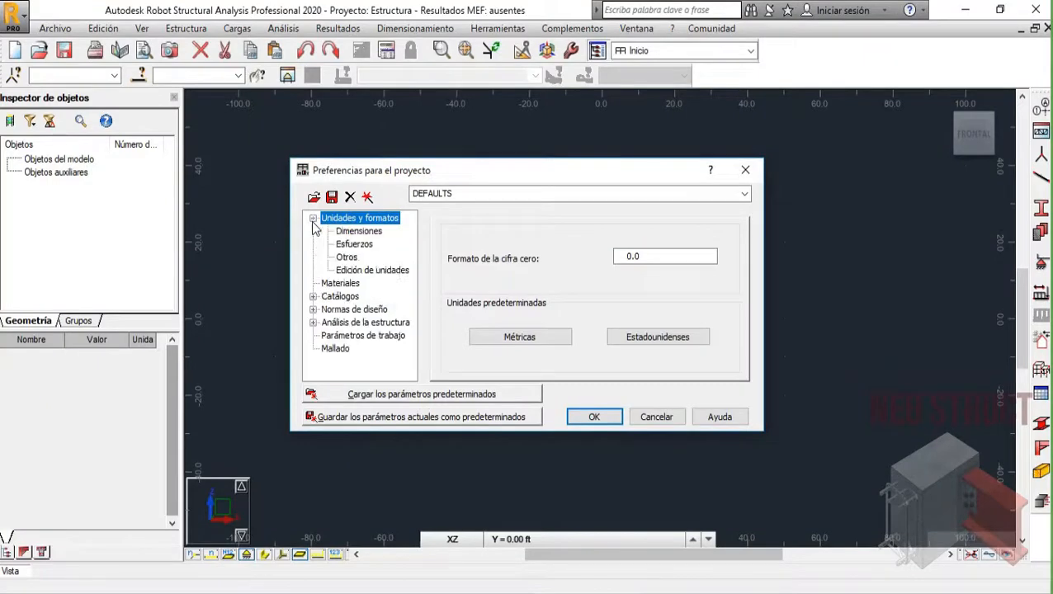
{"action": "left_click", "coordinate": [526, 195]}
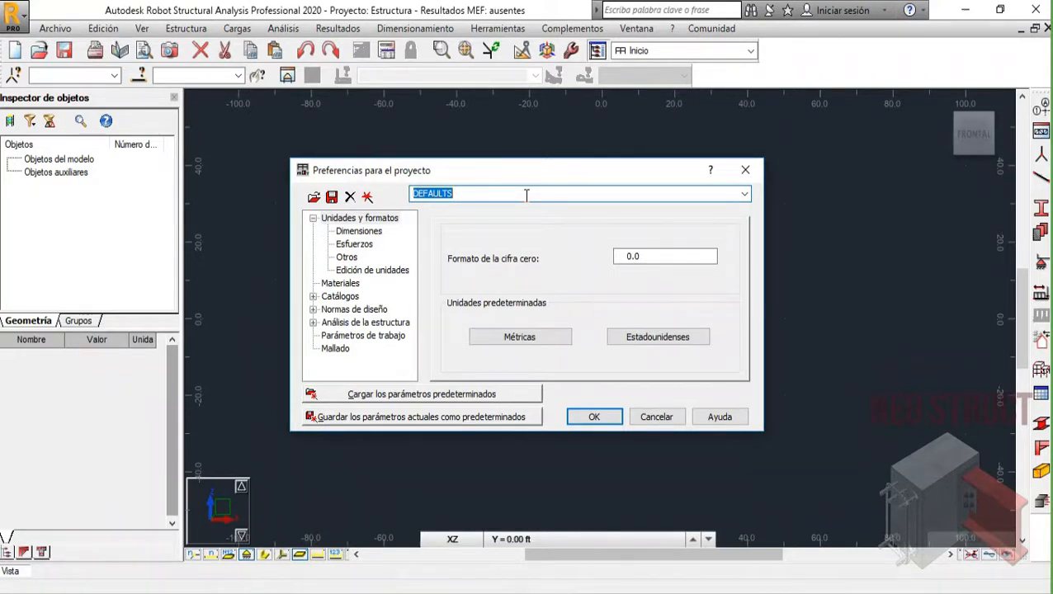
{"action": "type", "text": "Preferencia Propia"}
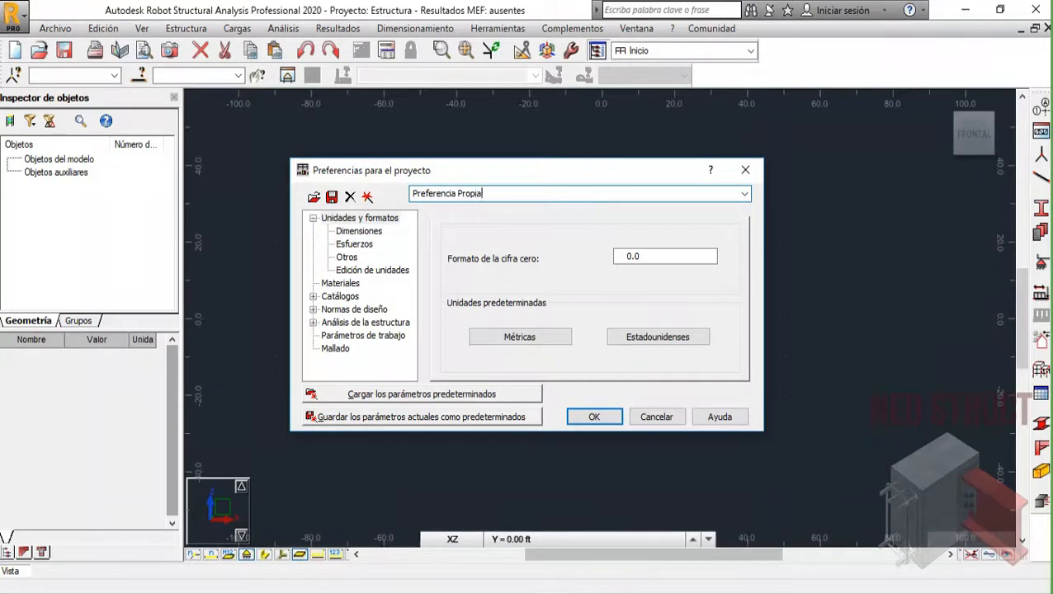
- Start saving the project preferences to a .cov file and browse to the Clase 1 folder inside 4. ROBOT STRUCTURAL
{"action": "left_click", "coordinate": [332, 197]}
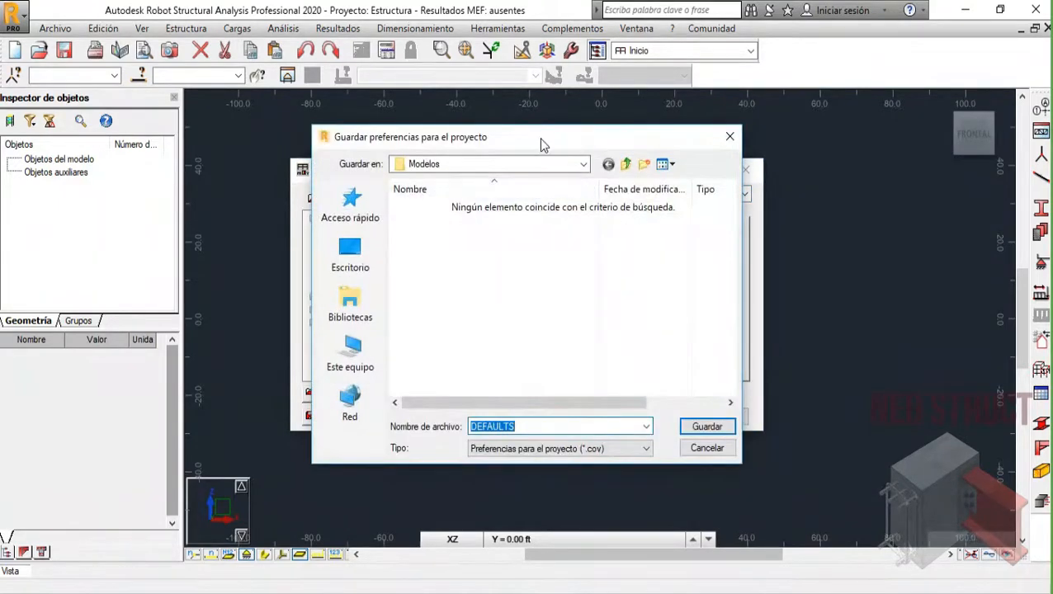
{"action": "left_click_drag", "start_coordinate": [544, 142], "coordinate": [654, 146]}
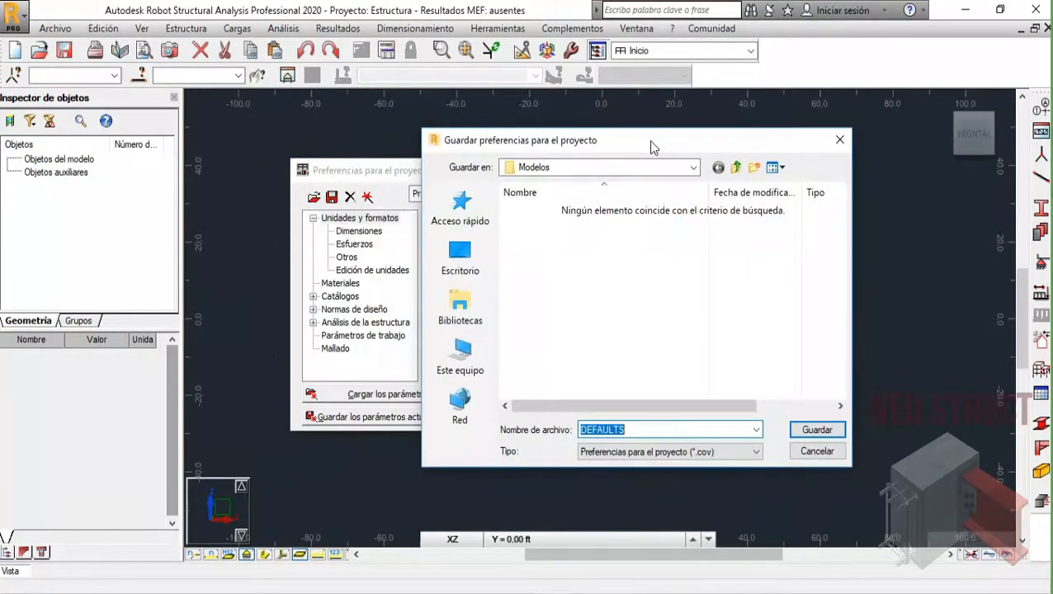
{"action": "left_click", "coordinate": [711, 459]}
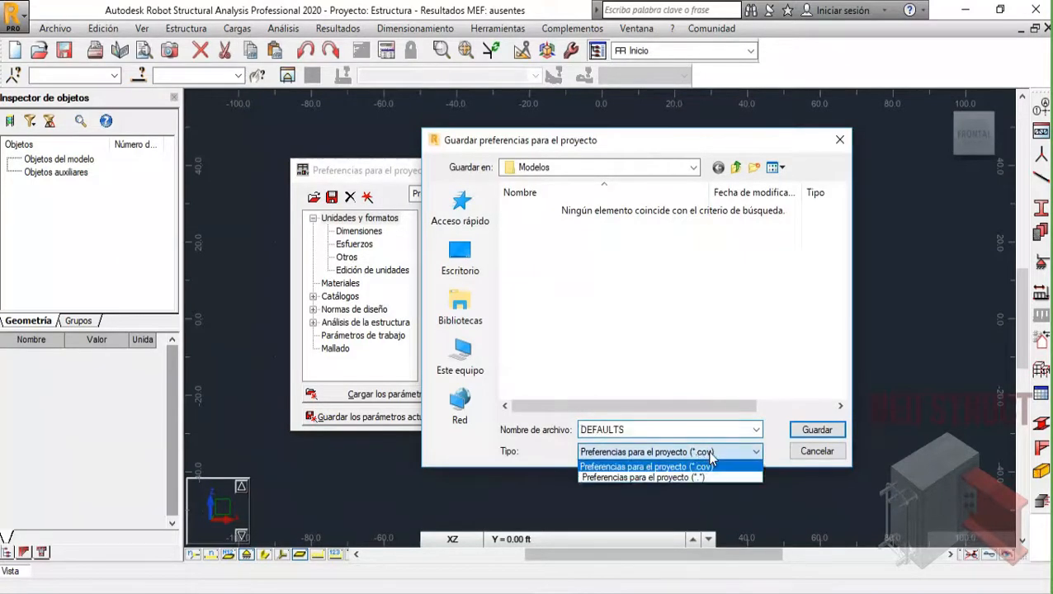
{"action": "left_click", "coordinate": [710, 456]}
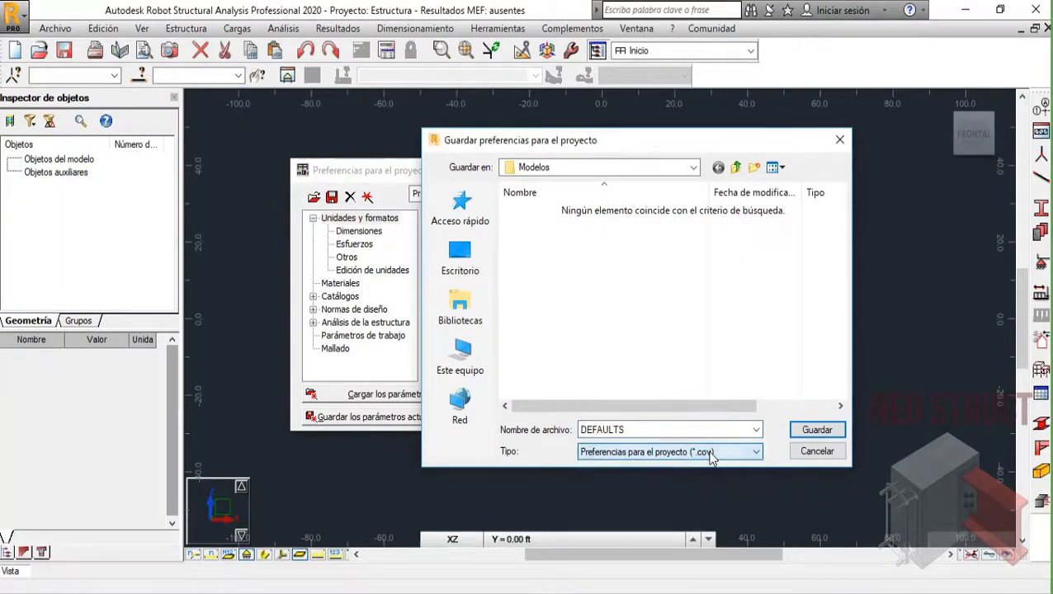
{"action": "left_click", "coordinate": [734, 167]}
{"action": "left_click", "coordinate": [735, 168]}
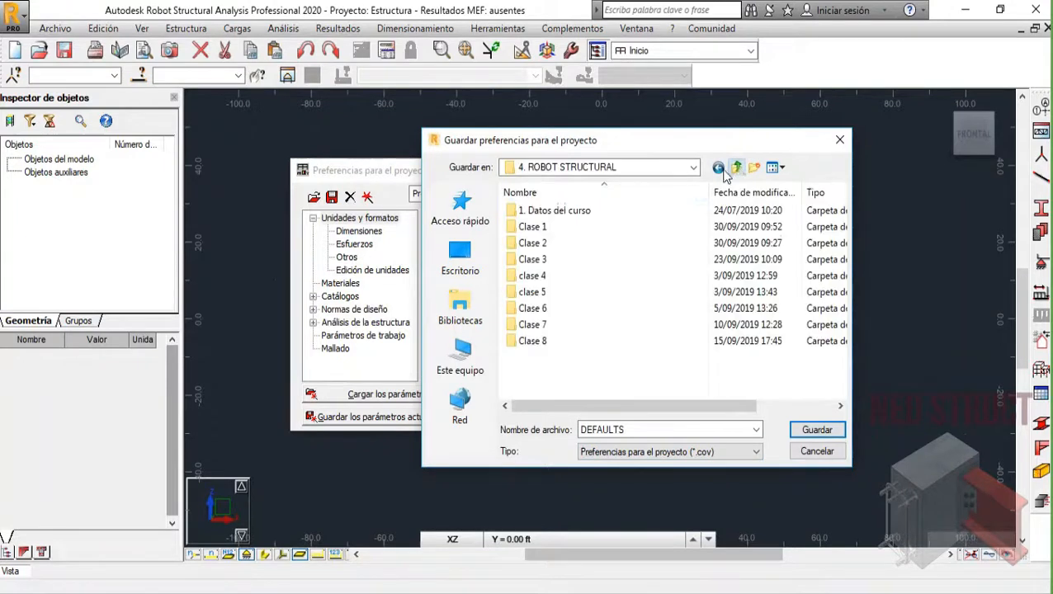
{"action": "double_click", "coordinate": [551, 226]}
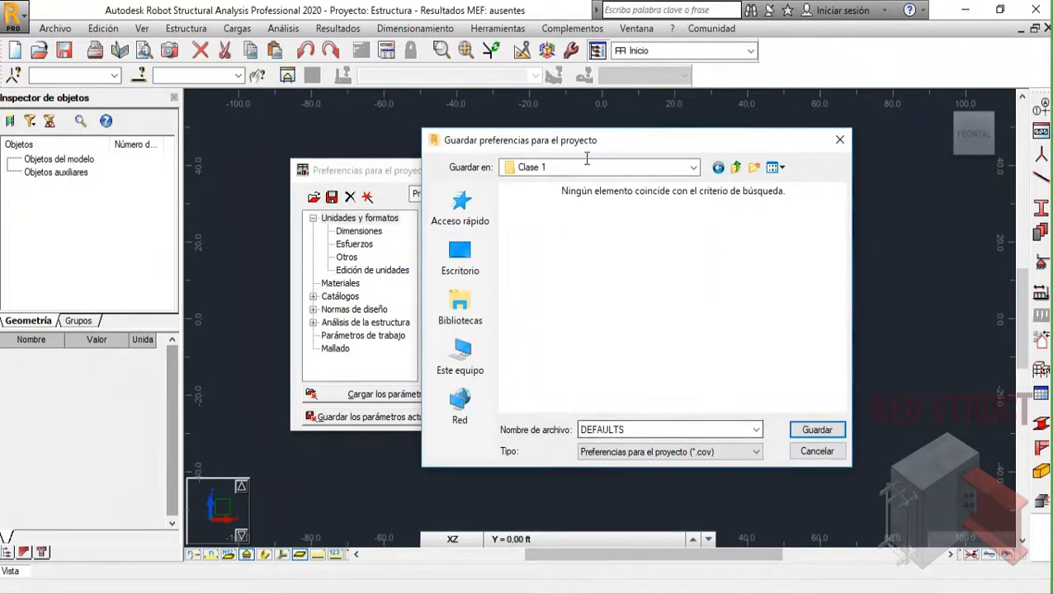
{"action": "left_click_drag", "start_coordinate": [610, 142], "coordinate": [638, 154]}
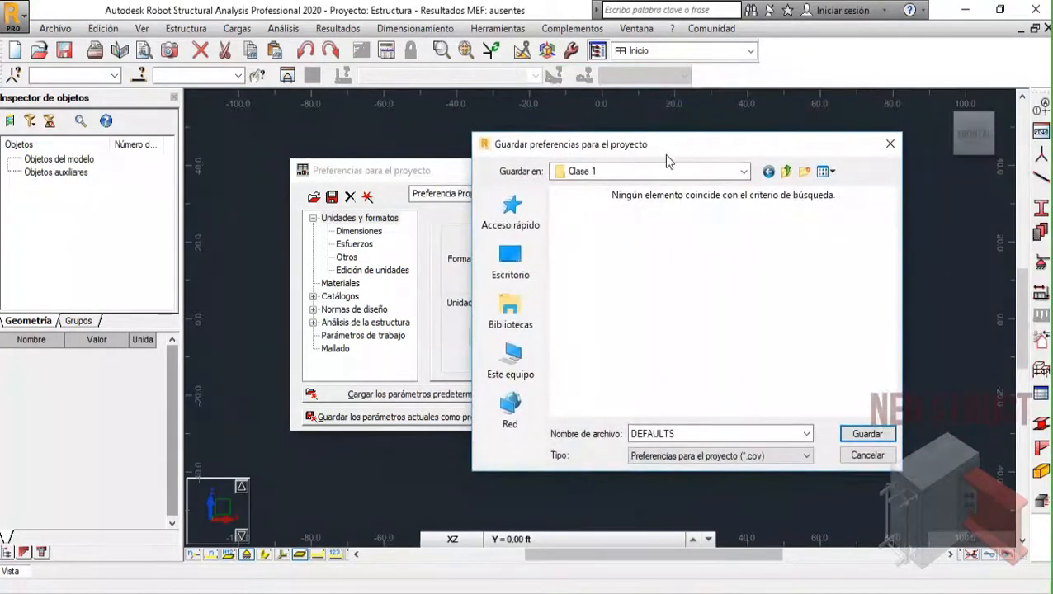
- Create a folder named Modelo in Clase 1 and save the project preferences inside it as Preferencias
{"action": "left_click", "coordinate": [804, 172]}
{"action": "type", "text": "Modelo"}
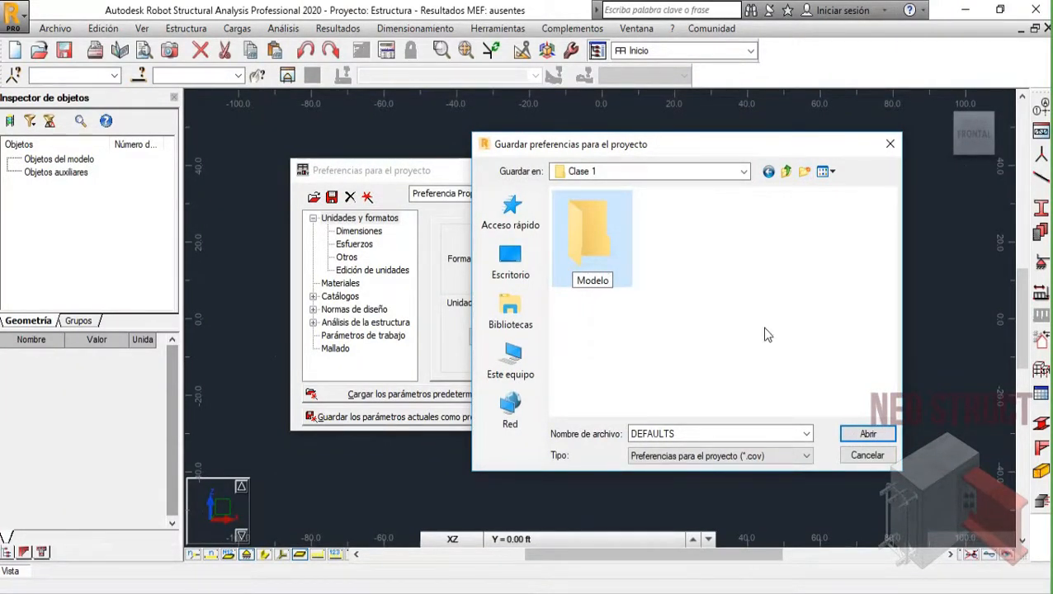
{"action": "key", "text": "Return"}
{"action": "key", "text": "Return"}
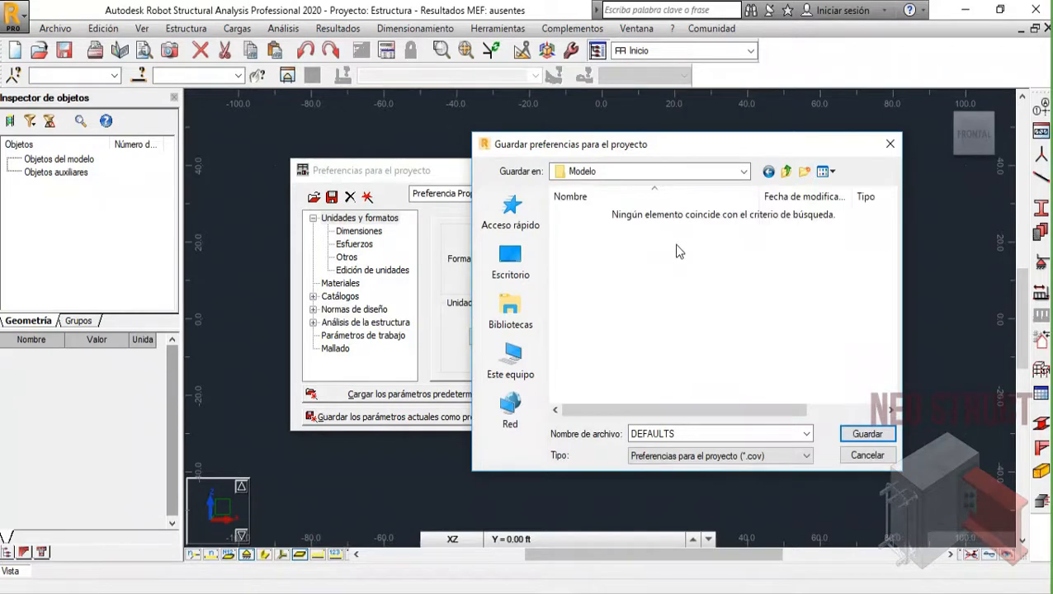
{"action": "double_click", "coordinate": [736, 433]}
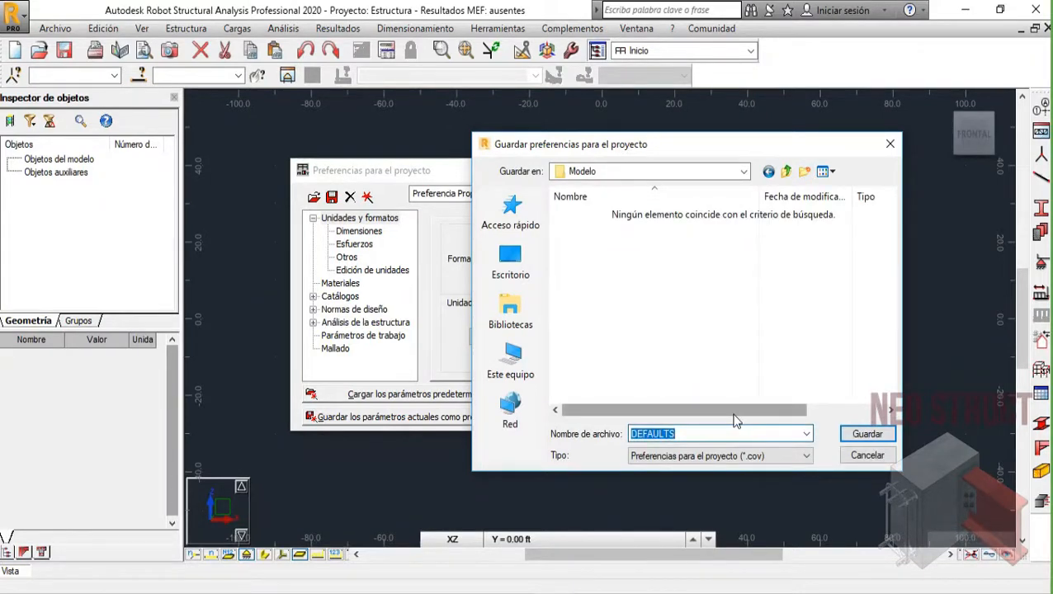
{"action": "type", "text": "Preferencias"}
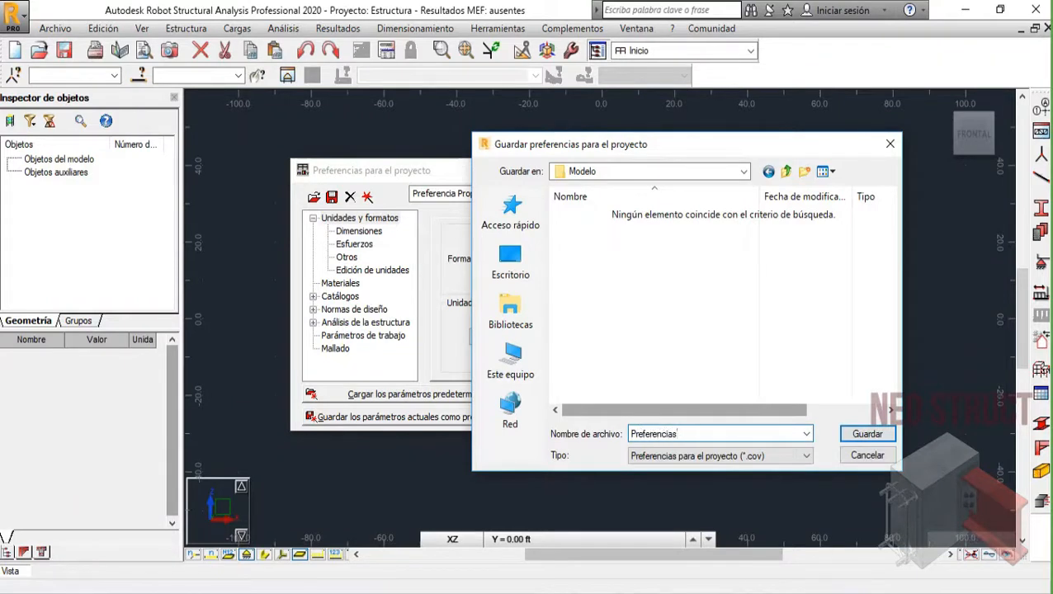
{"action": "key", "text": "Return"}
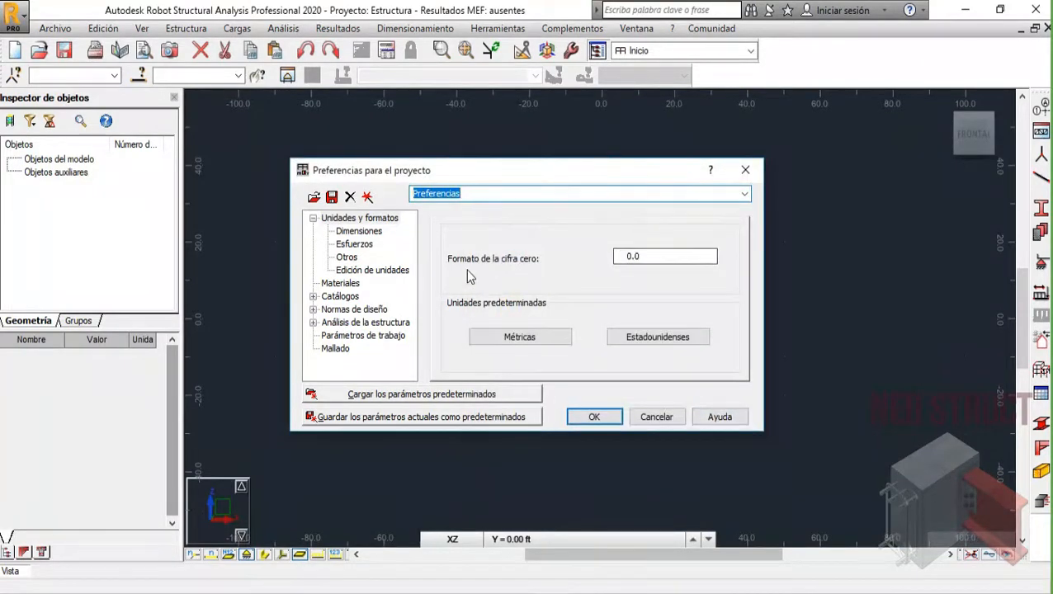
- In the Dimensiones units, set Dimensiones de la estructura to m
{"action": "left_click", "coordinate": [646, 258]}
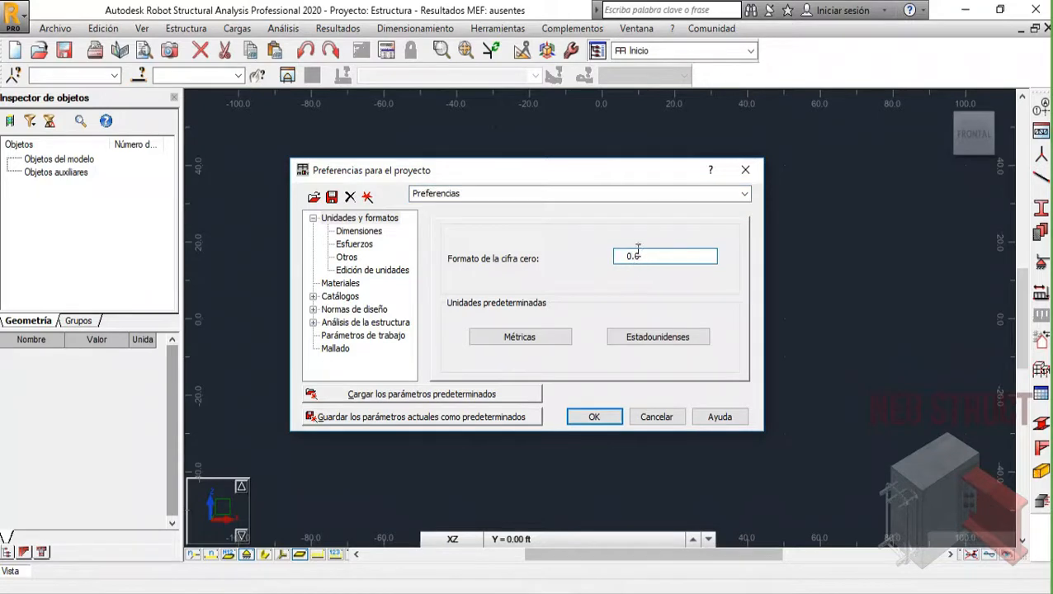
{"action": "left_click", "coordinate": [357, 232]}
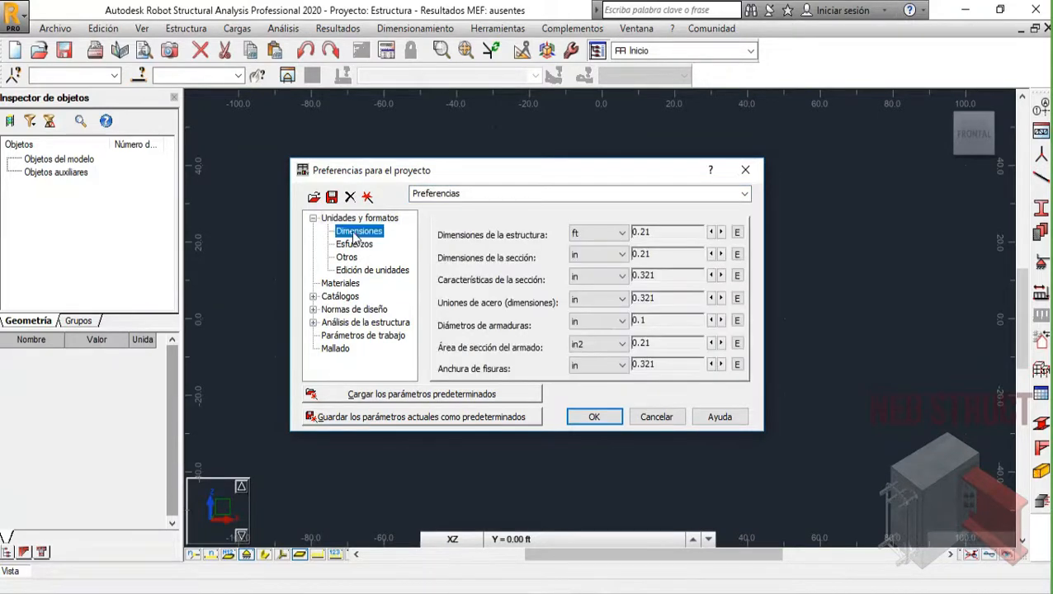
{"action": "left_click", "coordinate": [598, 235]}
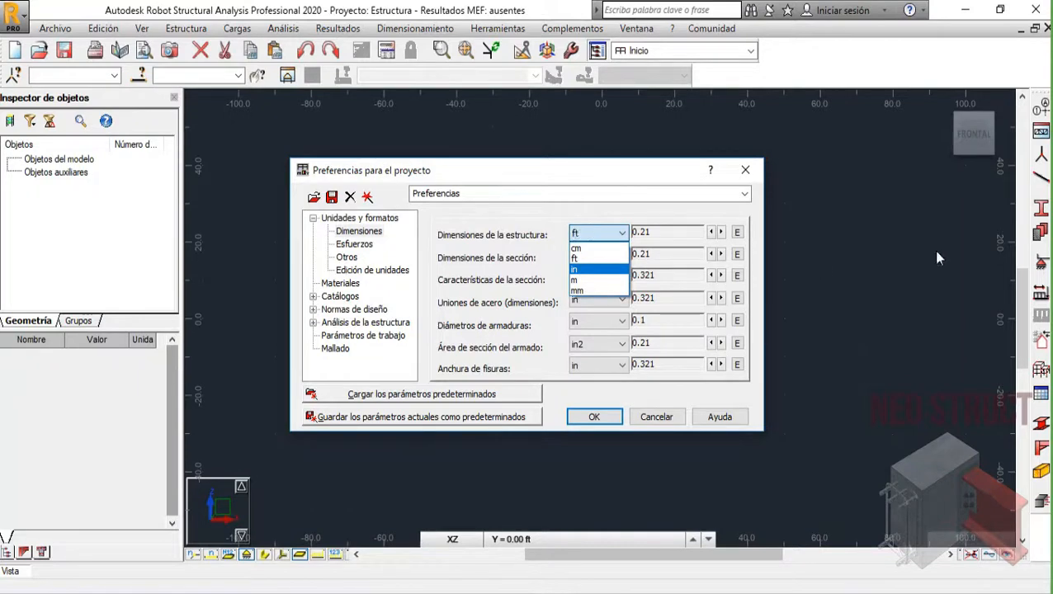
{"action": "left_click", "coordinate": [603, 285]}
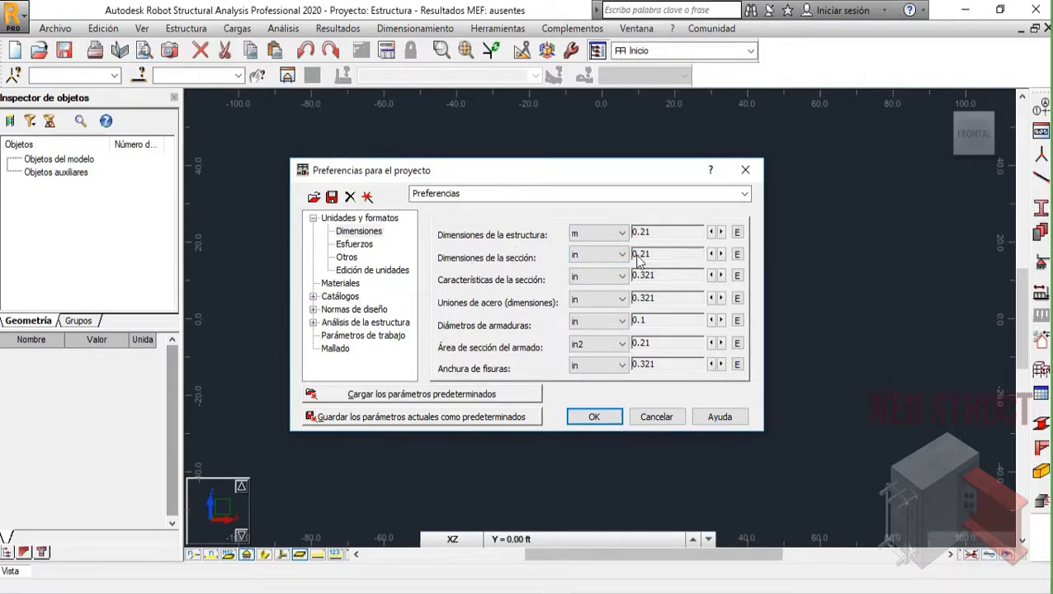
- Set Dimensiones de la sección to cm with one decimal, and Características de la sección to cm
{"action": "left_click", "coordinate": [589, 263]}
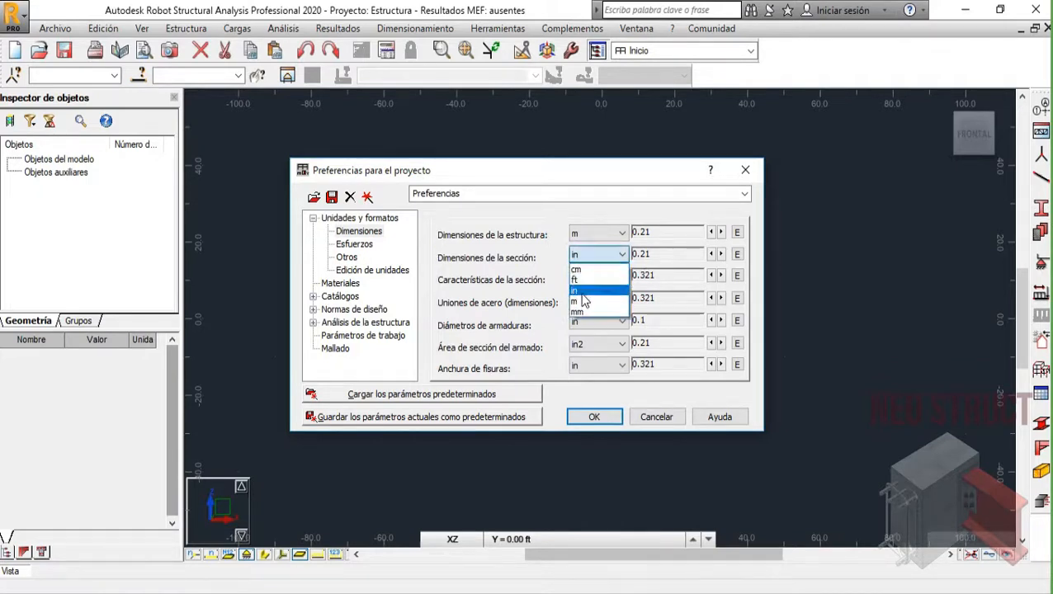
{"action": "left_click", "coordinate": [588, 275]}
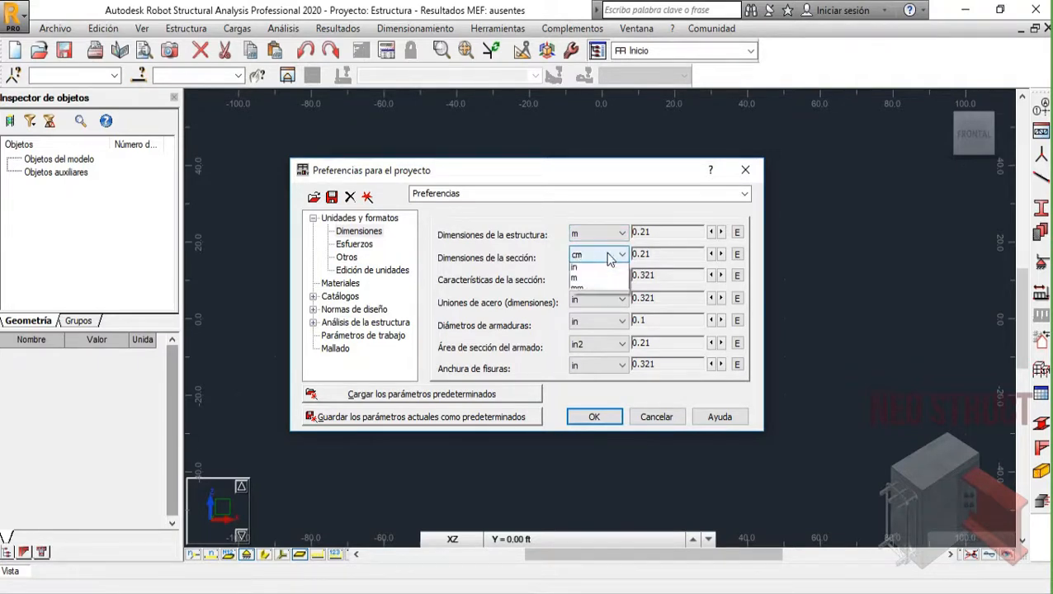
{"action": "left_click", "coordinate": [580, 257]}
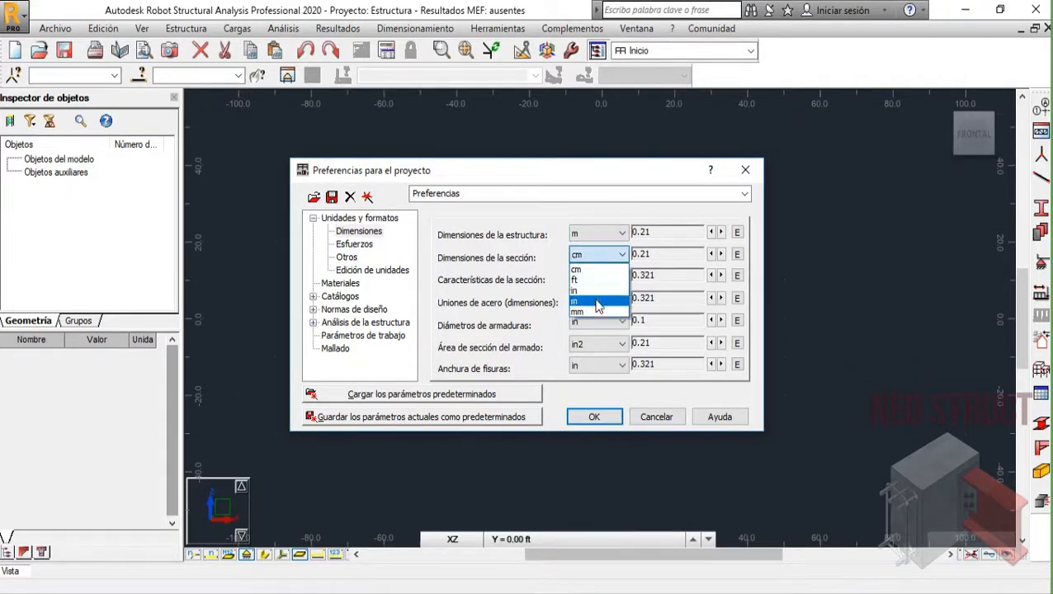
{"action": "left_click", "coordinate": [581, 270]}
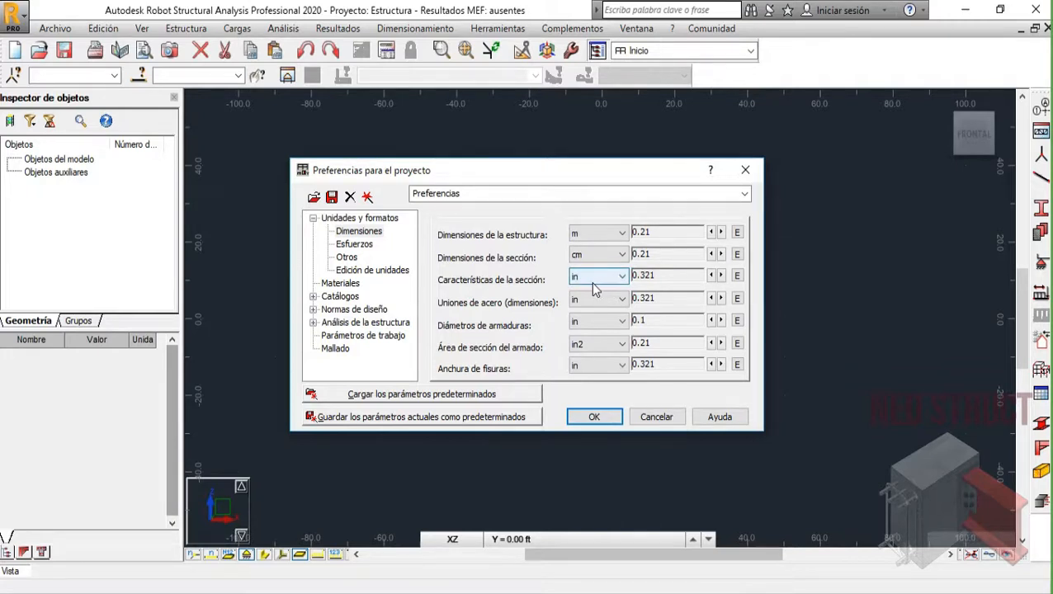
{"action": "left_click", "coordinate": [582, 282]}
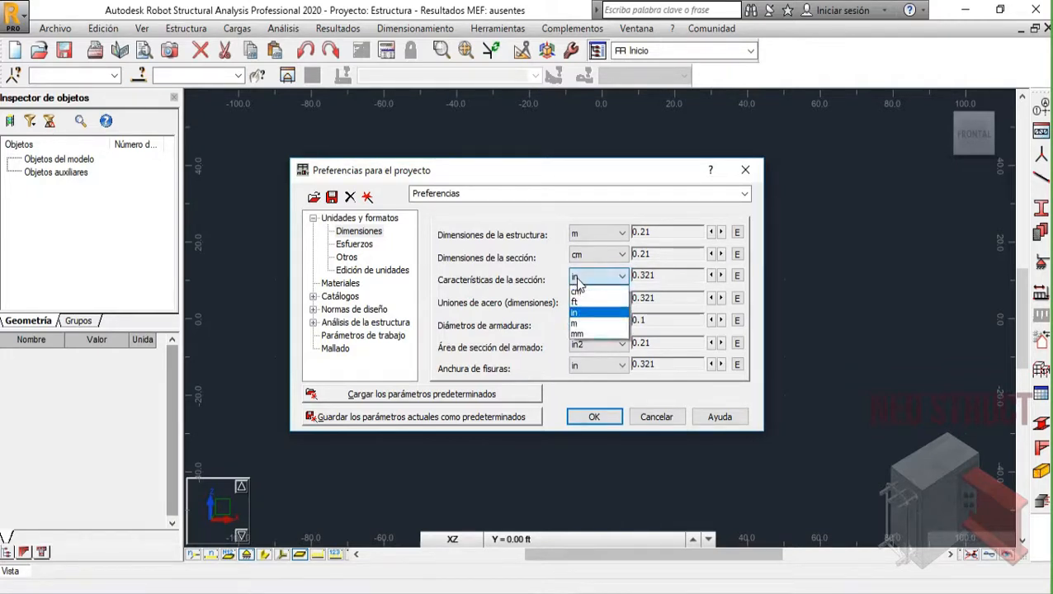
{"action": "left_click", "coordinate": [583, 292]}
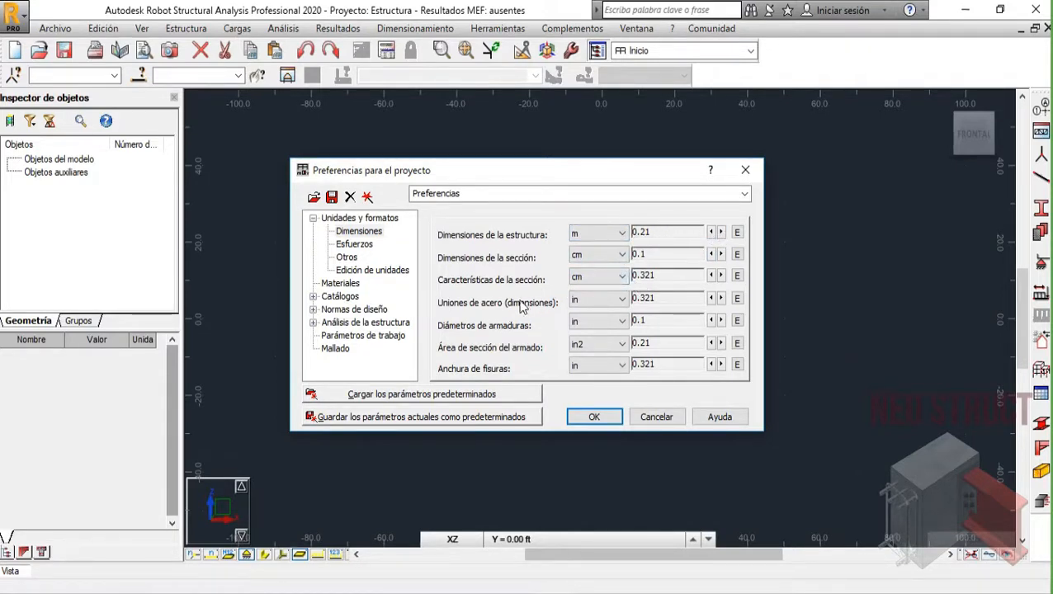
- Set Uniones de acero (dimensiones) to mm with no decimals
{"action": "left_click", "coordinate": [607, 304]}
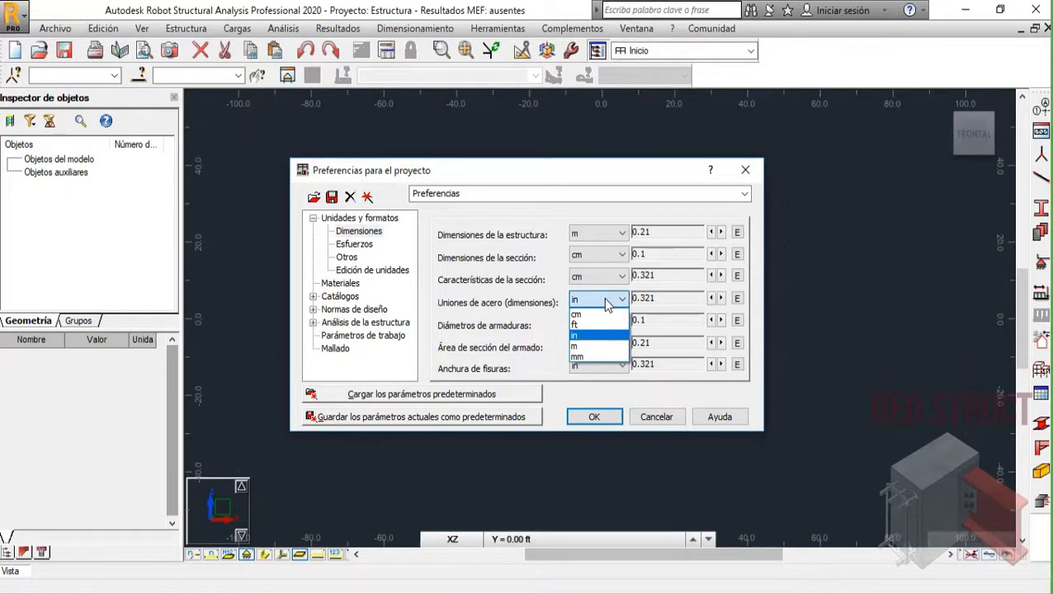
{"action": "left_click", "coordinate": [591, 356]}
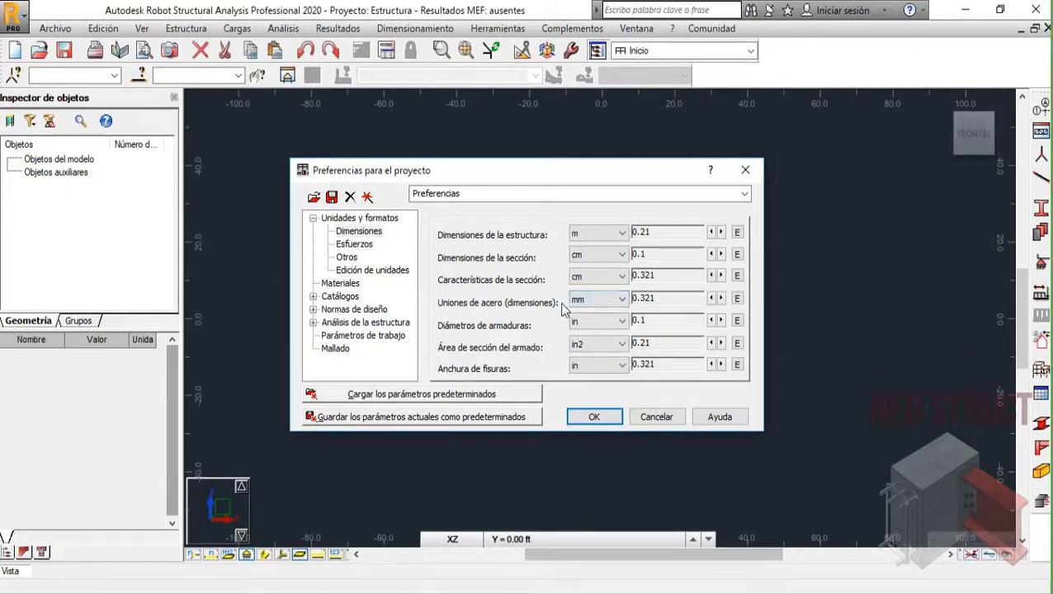
{"action": "left_click", "coordinate": [712, 299]}
{"action": "left_click", "coordinate": [712, 299]}
{"action": "left_click", "coordinate": [712, 298]}
- Keep Diámetros de armaduras in inches, check 3/8 as a decimal in the Windows calculator, and set the format to three decimals
{"action": "left_click", "coordinate": [605, 324]}
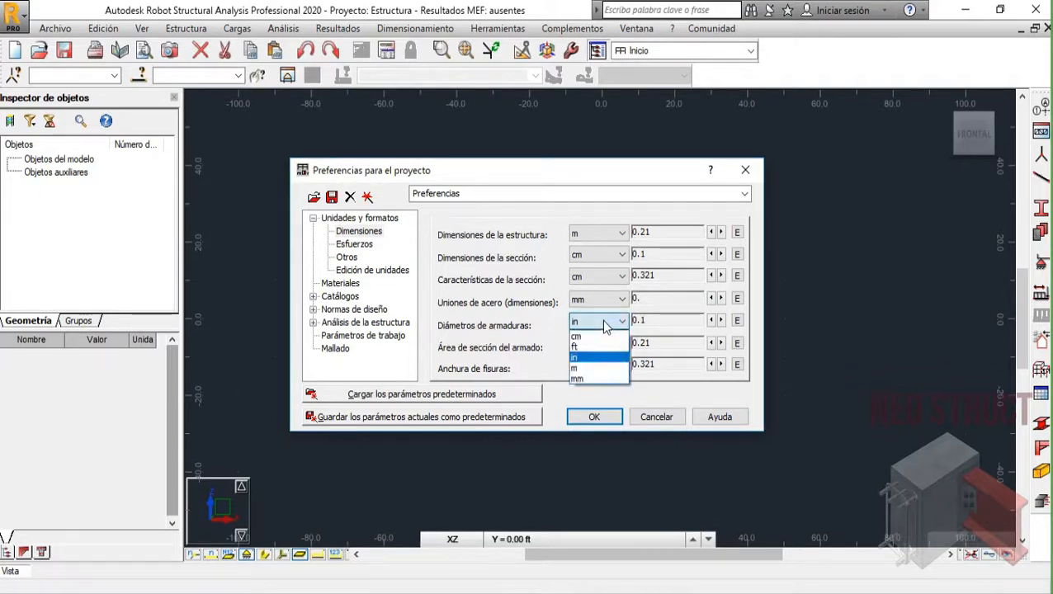
{"action": "left_click", "coordinate": [577, 357]}
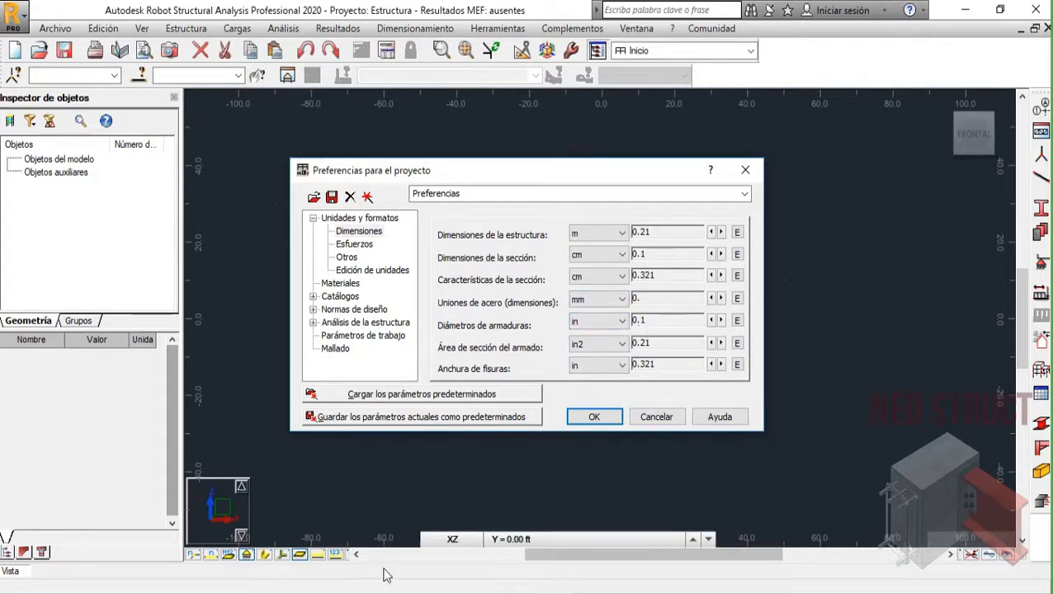
{"action": "left_click", "coordinate": [375, 593]}
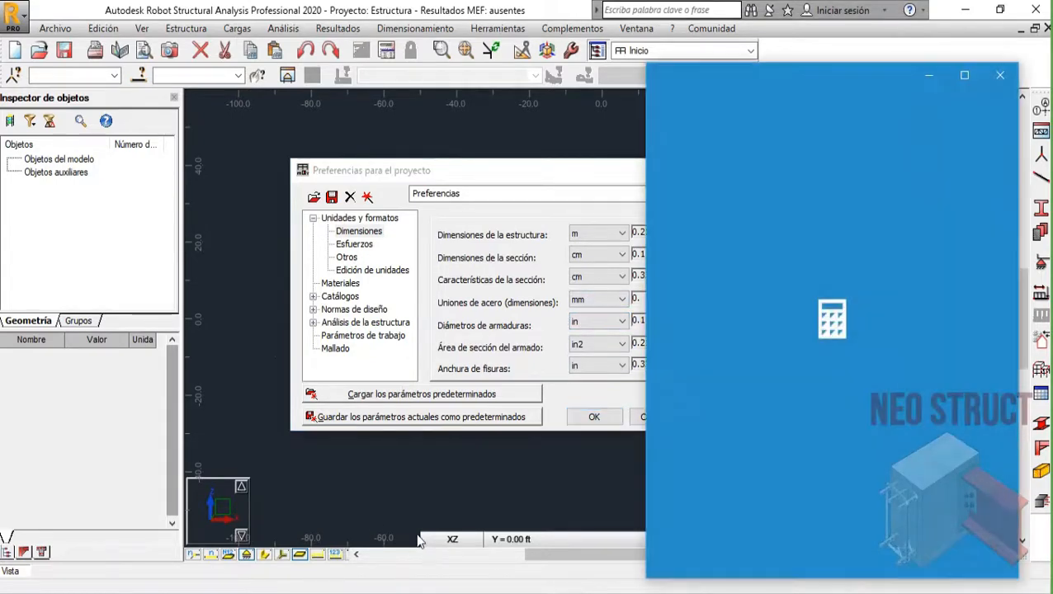
{"action": "type", "text": "3/8"}
{"action": "key", "text": "Return"}
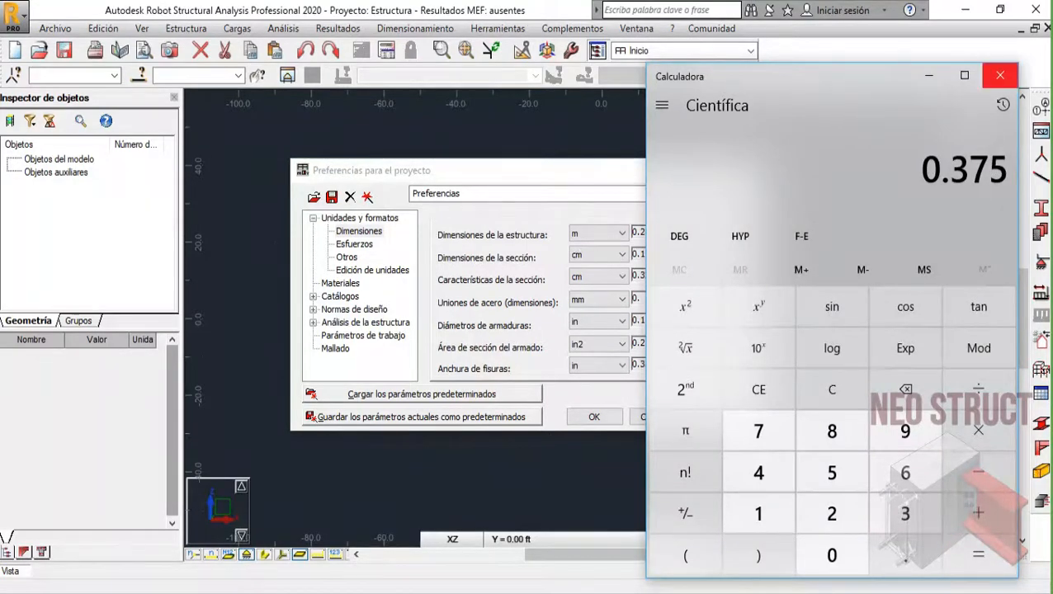
{"action": "left_click", "coordinate": [999, 75]}
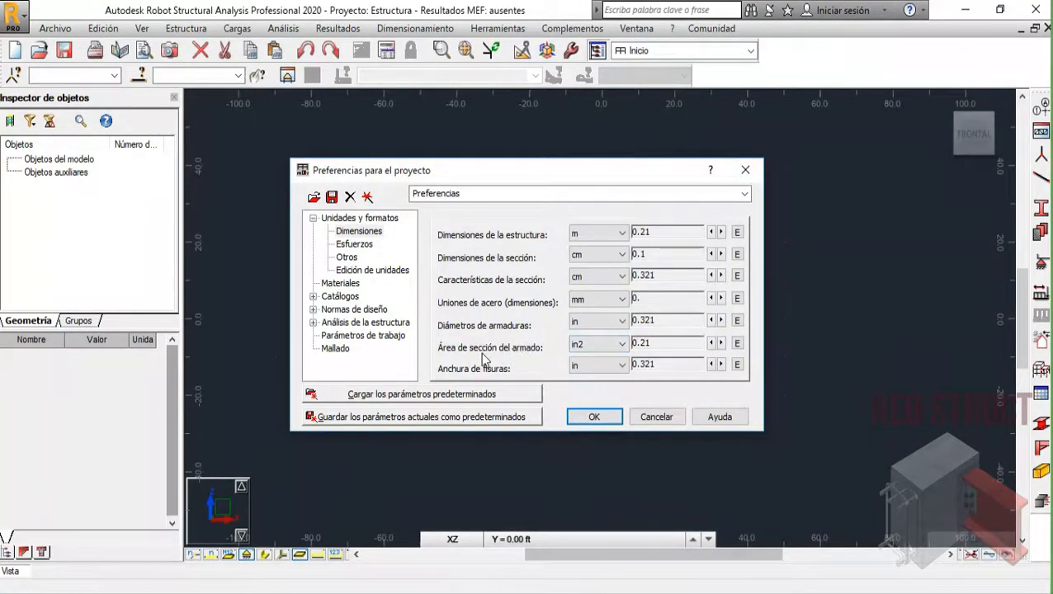
- Set Área de sección del armado to cm2 and Anchura de fisuras to mm with two decimals
{"action": "left_click", "coordinate": [607, 351]}
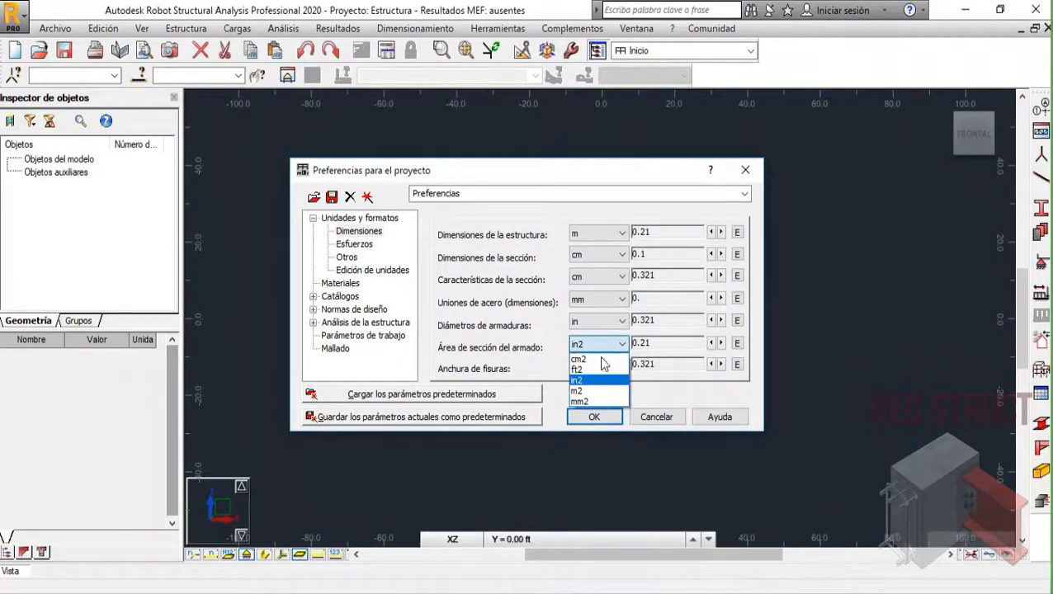
{"action": "left_click", "coordinate": [595, 367]}
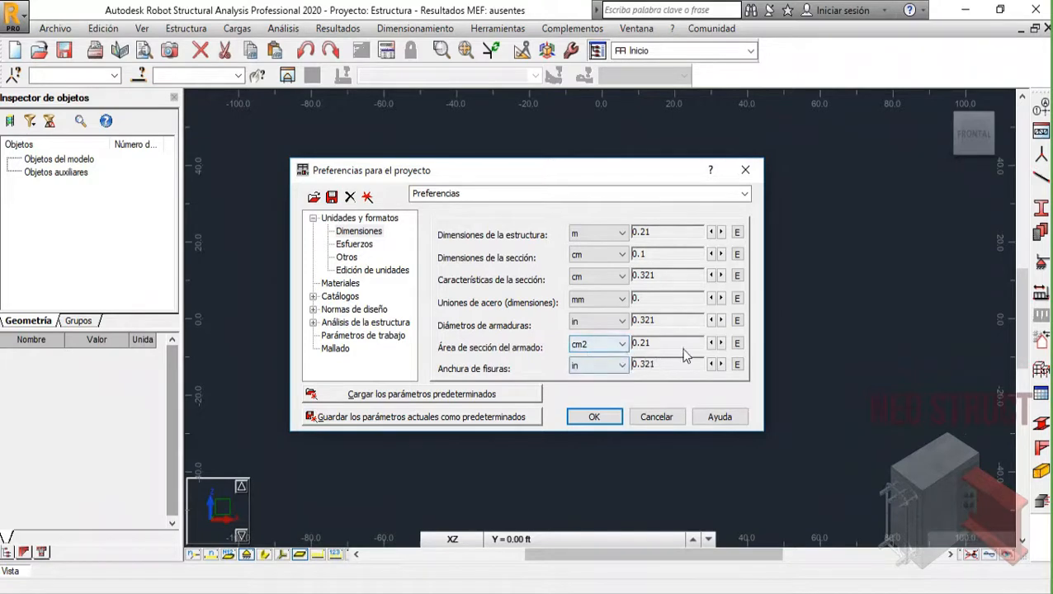
{"action": "left_click", "coordinate": [624, 373]}
{"action": "left_click", "coordinate": [593, 419]}
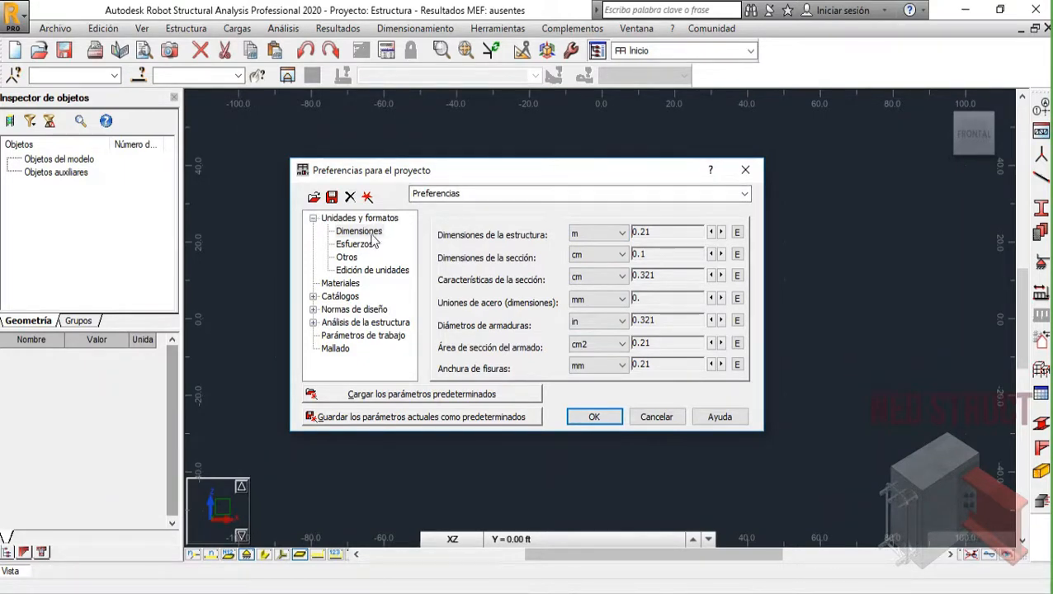
- In the Esfuerzos units, set Fuerza to tf
{"action": "left_click", "coordinate": [352, 246]}
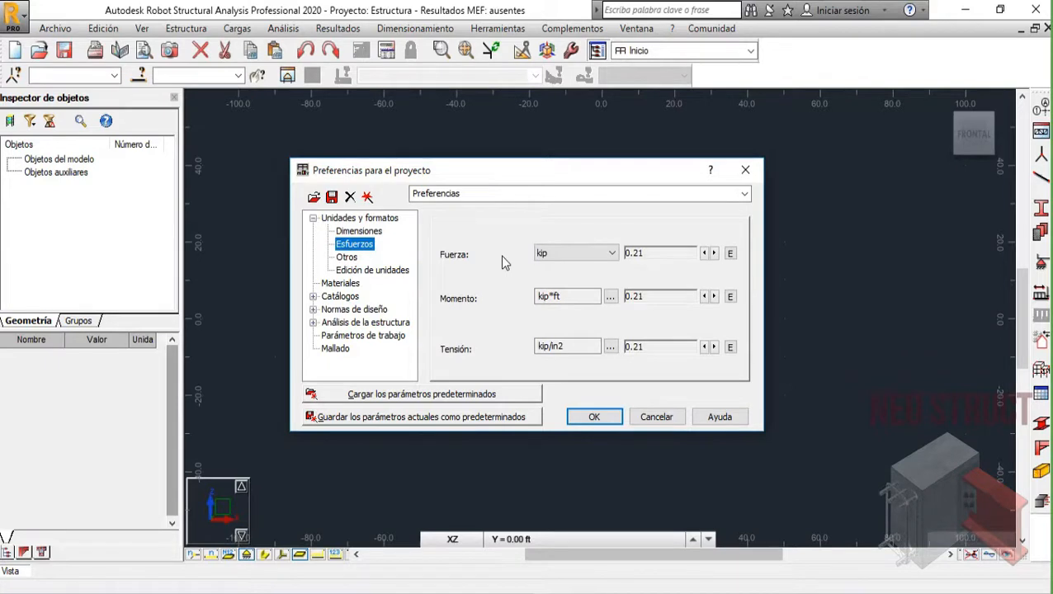
{"action": "left_click", "coordinate": [594, 255]}
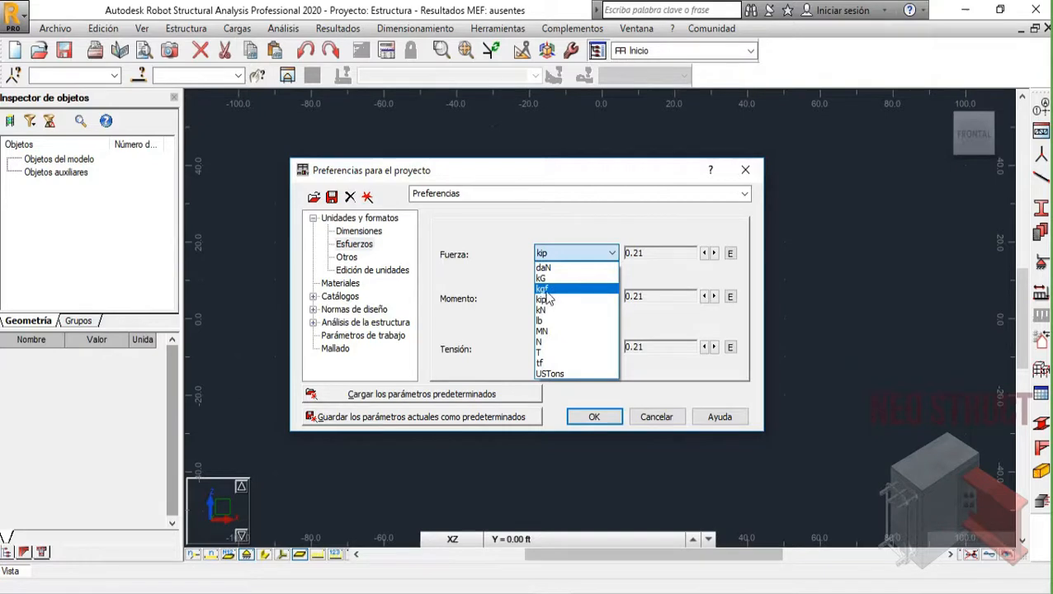
{"action": "left_click", "coordinate": [554, 362]}
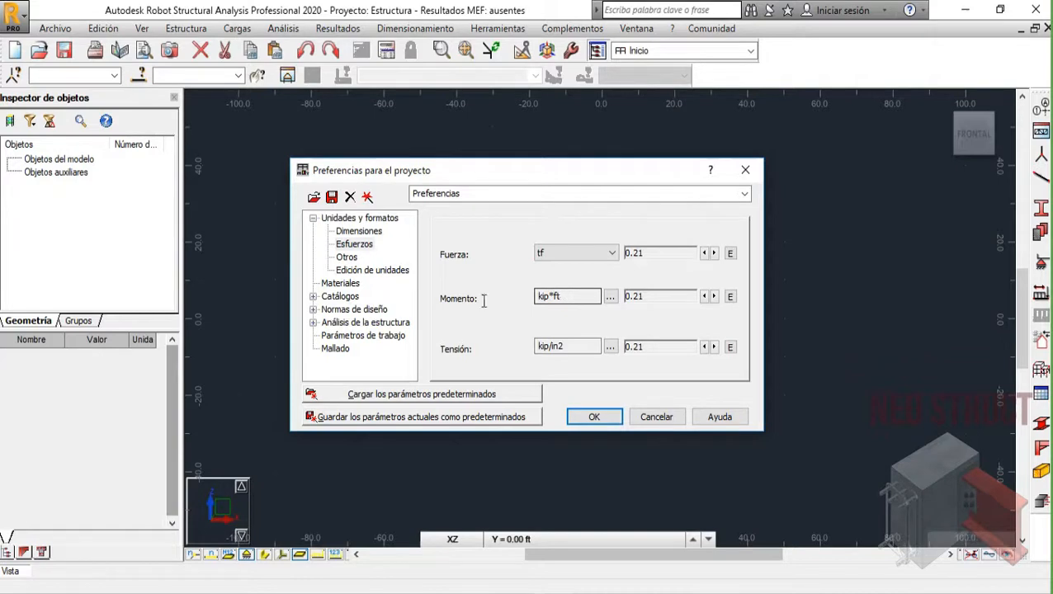
- Define the Momento unit as tf*m, using tf for force and m for length
{"action": "left_click", "coordinate": [612, 297]}
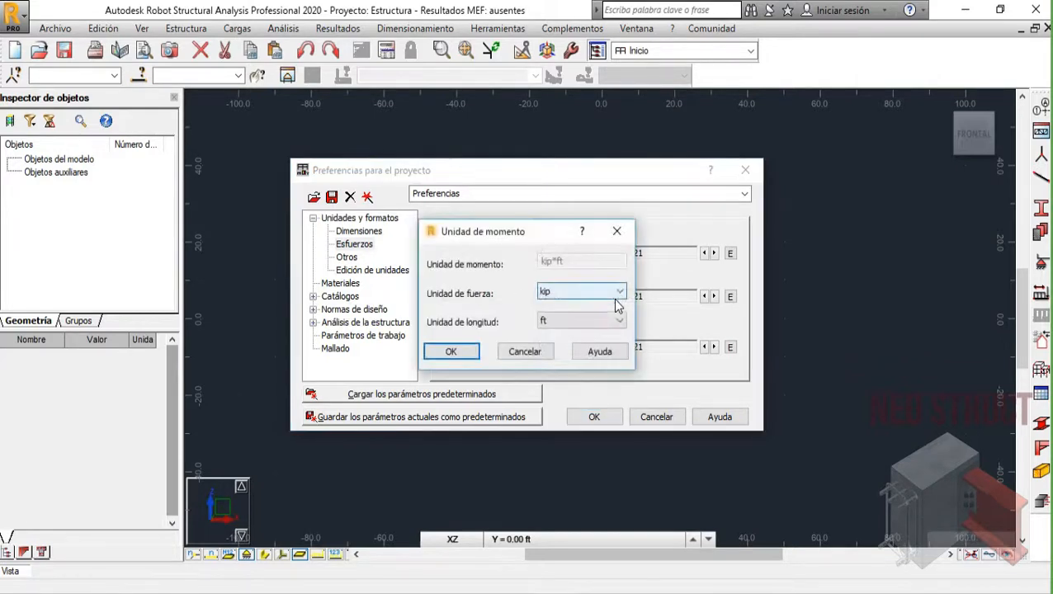
{"action": "left_click_drag", "start_coordinate": [500, 233], "coordinate": [699, 200]}
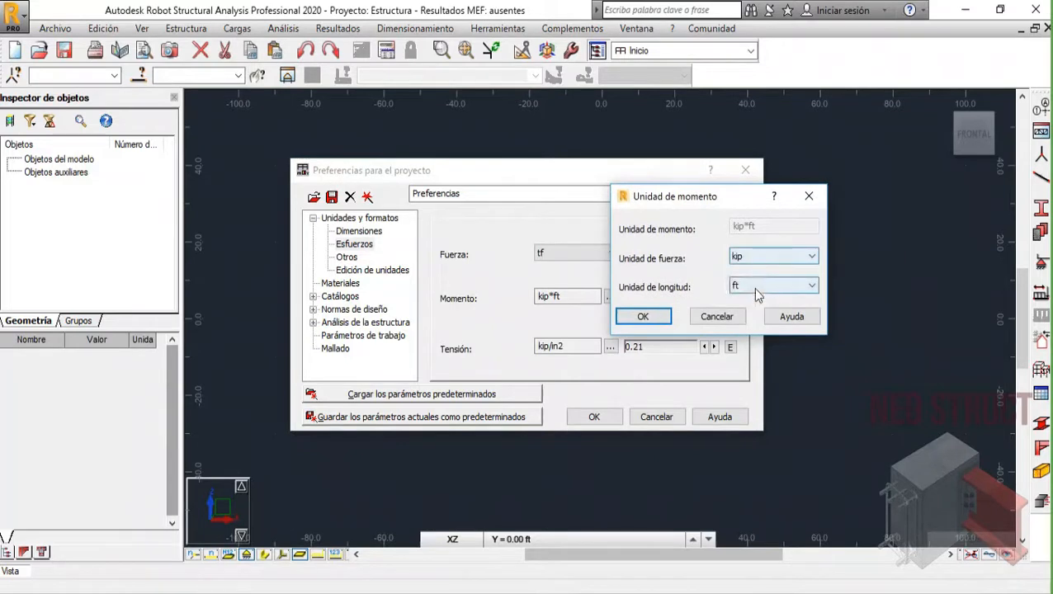
{"action": "left_click", "coordinate": [761, 258]}
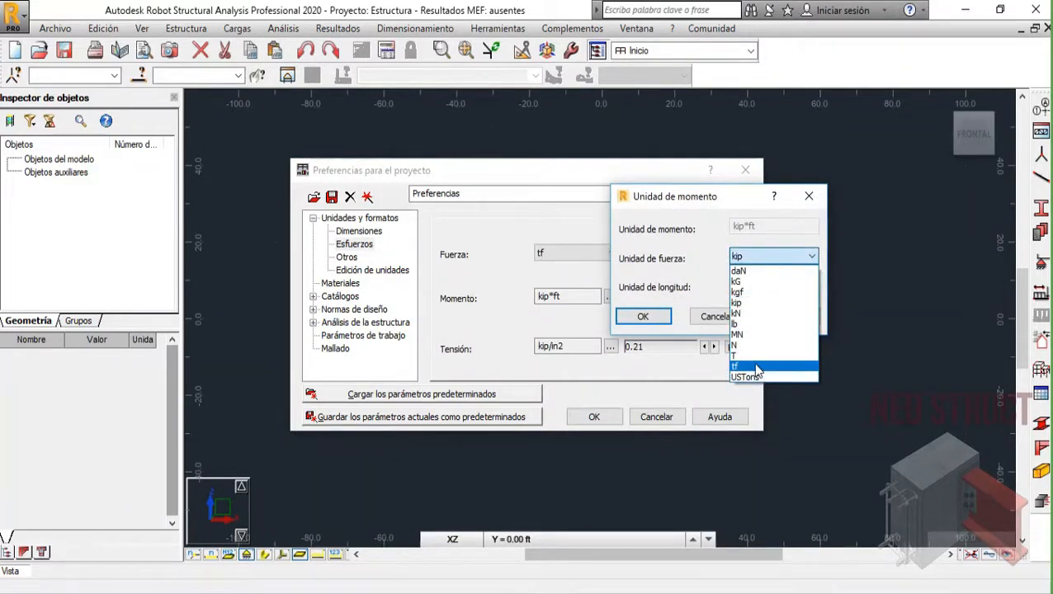
{"action": "left_click", "coordinate": [757, 367]}
{"action": "left_click", "coordinate": [743, 288]}
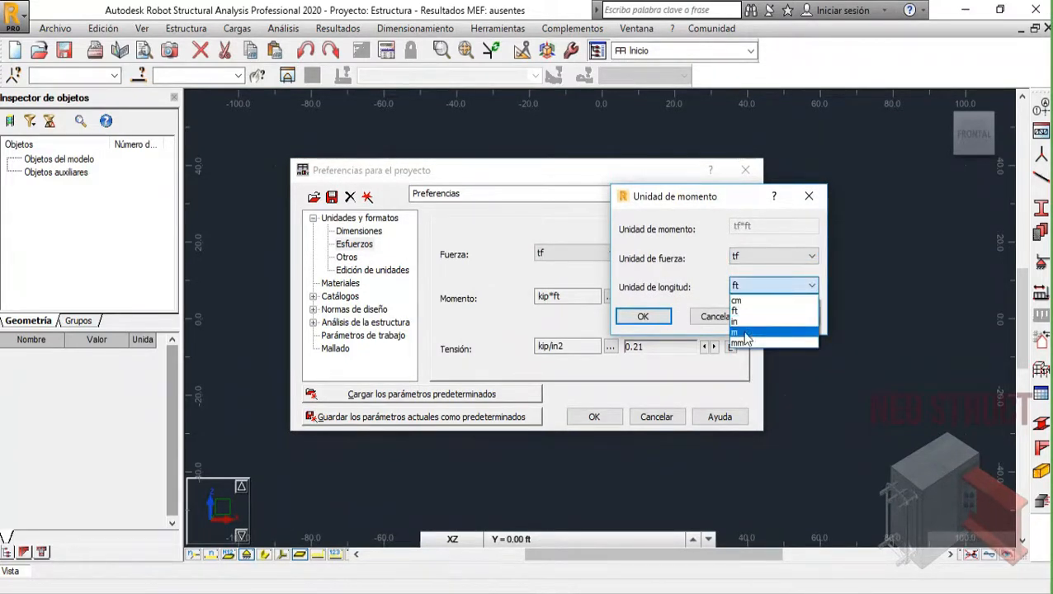
{"action": "left_click", "coordinate": [745, 333]}
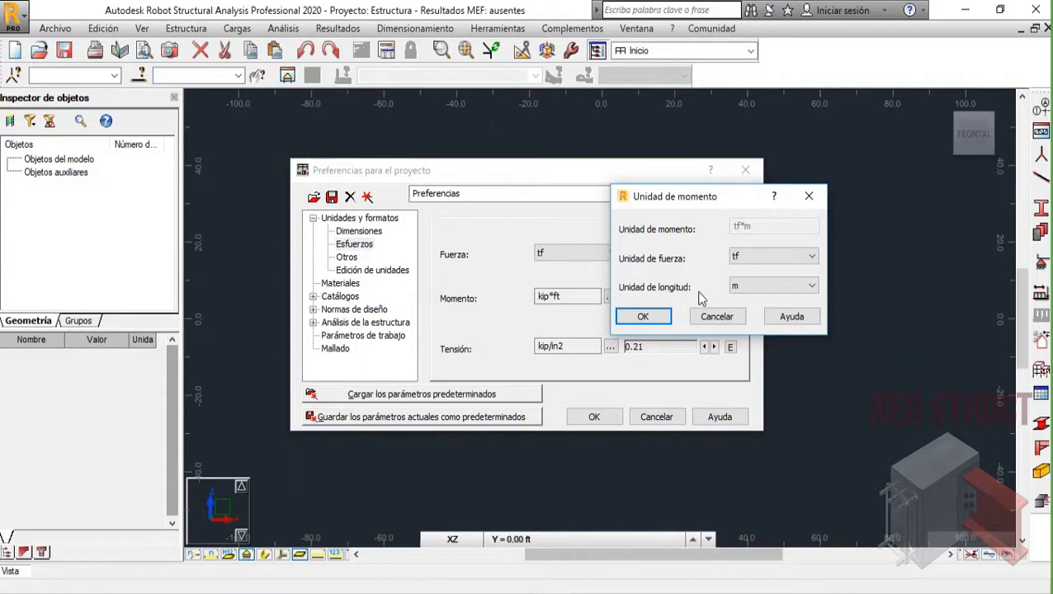
{"action": "left_click", "coordinate": [641, 316]}
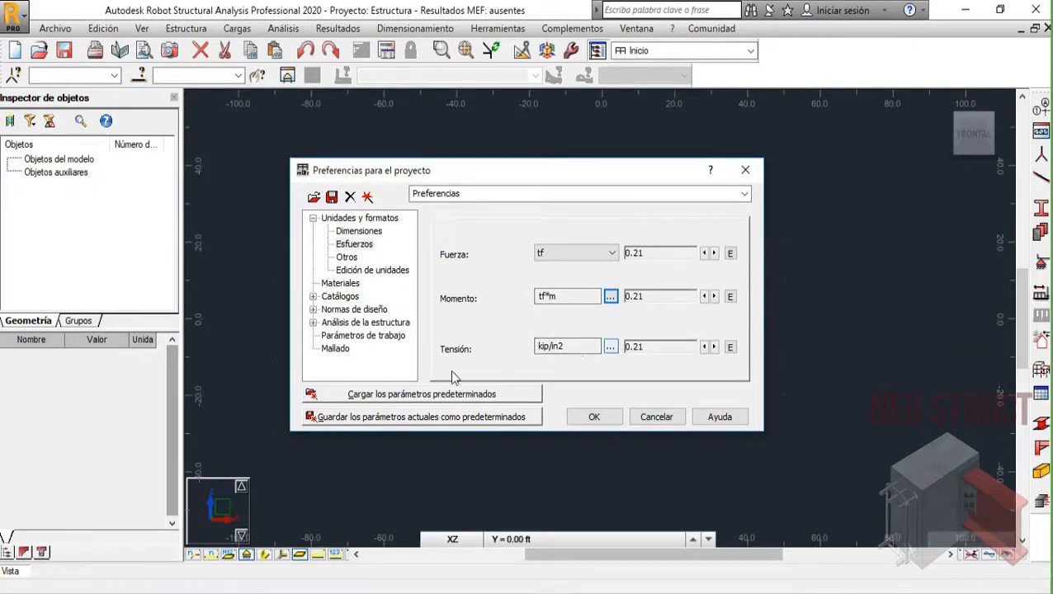
- Open the Tensión unit definition and choose tf for force and m2 for area
{"action": "left_click", "coordinate": [611, 350]}
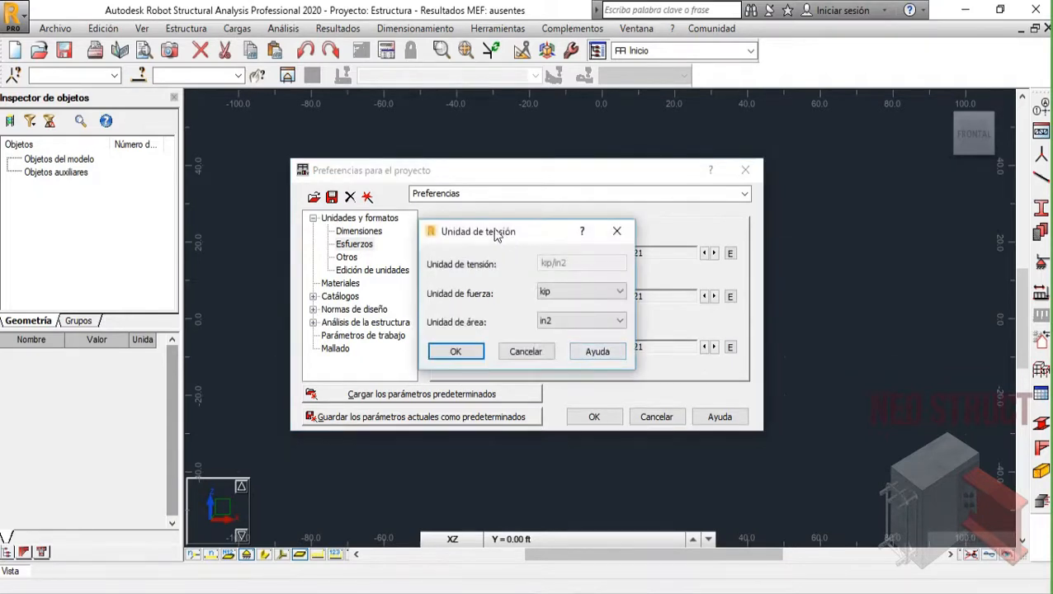
{"action": "left_click_drag", "start_coordinate": [489, 236], "coordinate": [702, 251]}
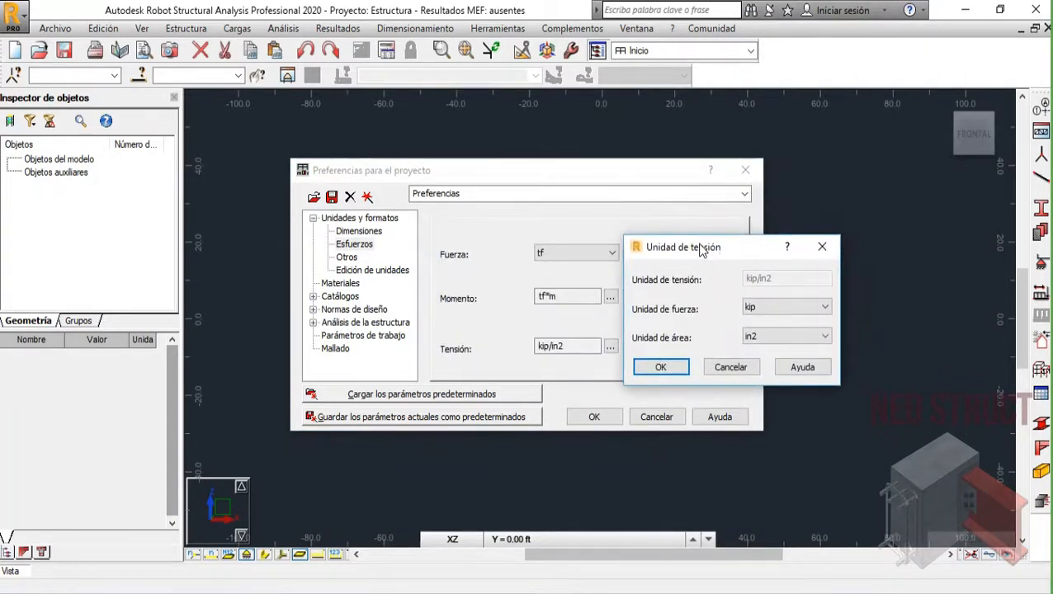
{"action": "left_click", "coordinate": [794, 311]}
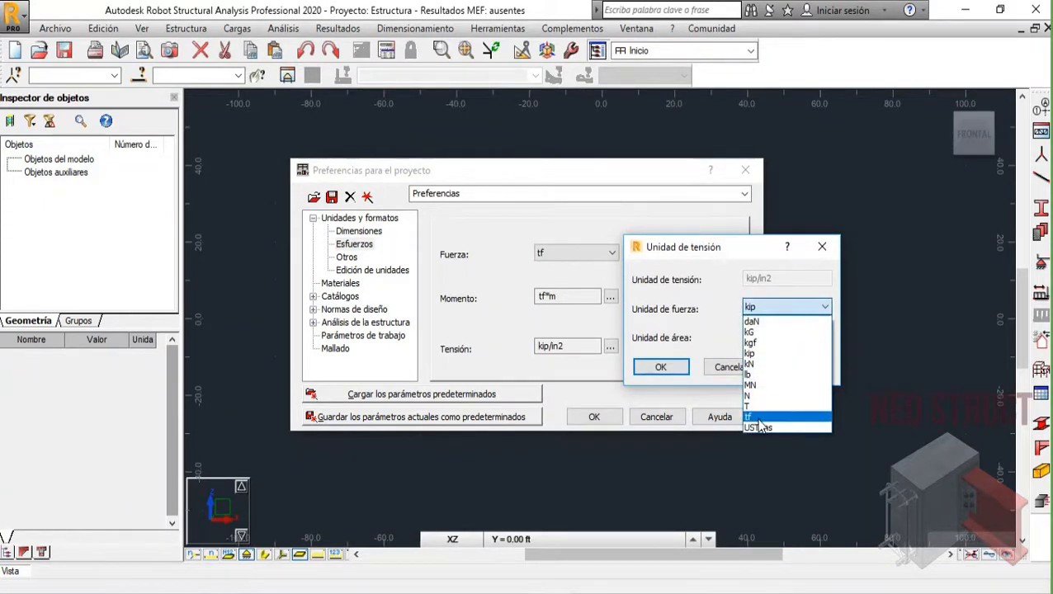
{"action": "left_click", "coordinate": [756, 418]}
{"action": "left_click", "coordinate": [789, 341]}
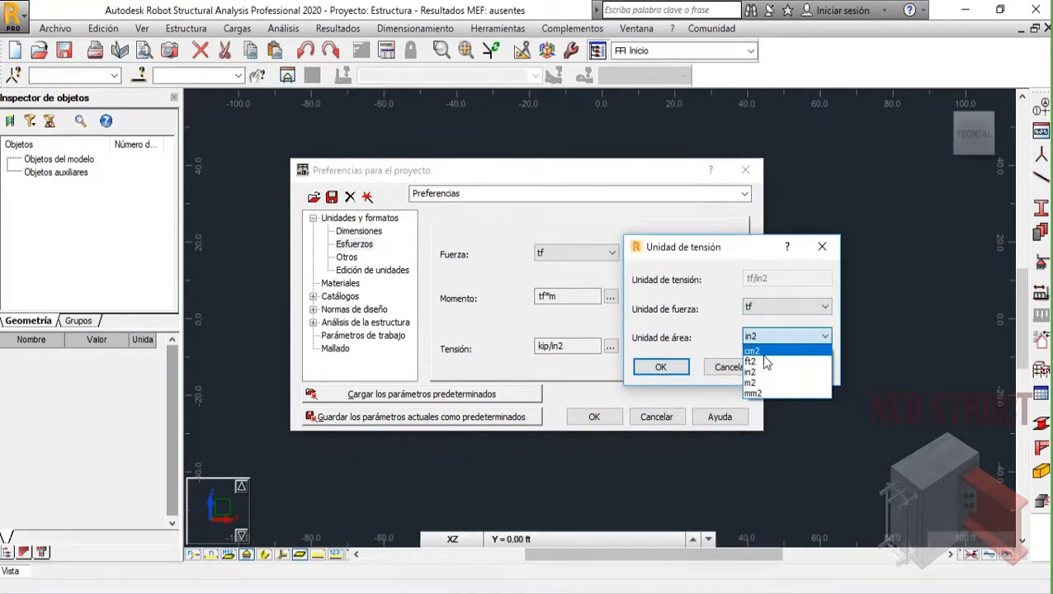
{"action": "left_click", "coordinate": [758, 384]}
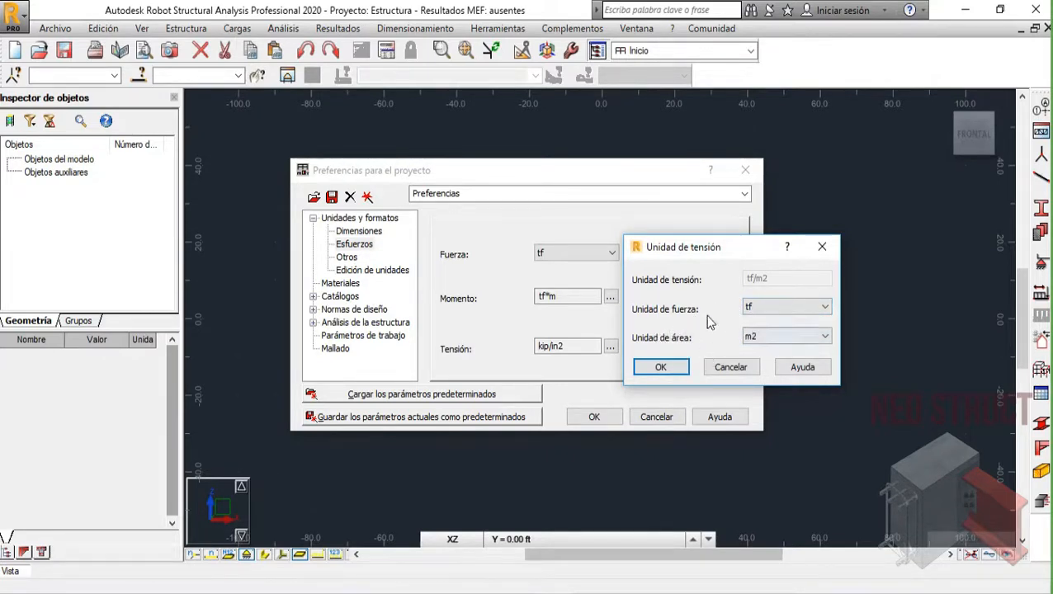
- Change the Tensión unit to kgf/cm2, using kgf for force and cm2 for area, and accept it
{"action": "left_click", "coordinate": [769, 309]}
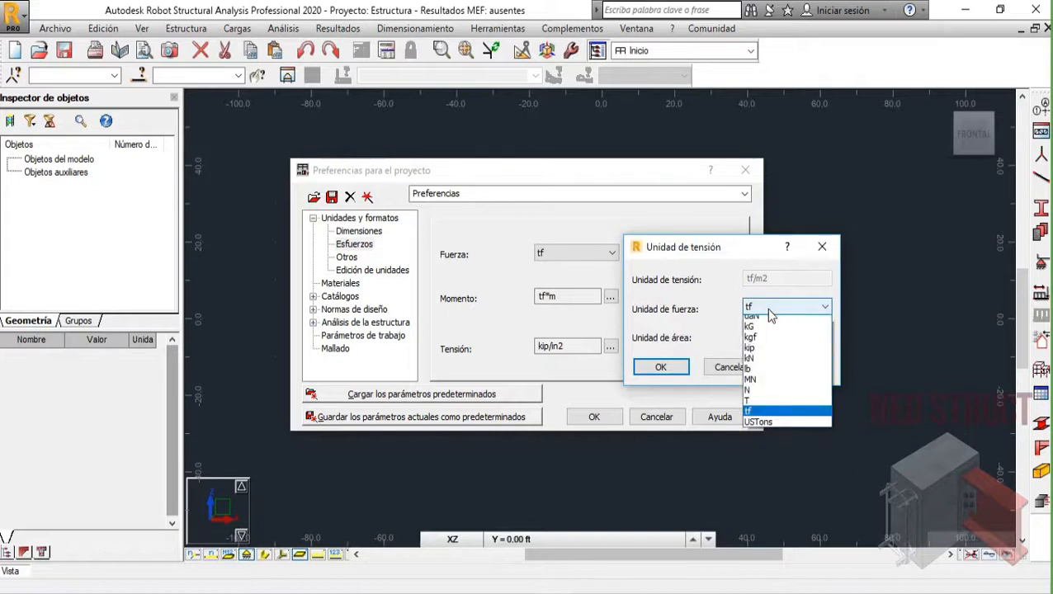
{"action": "left_click", "coordinate": [768, 338]}
{"action": "left_click", "coordinate": [769, 339]}
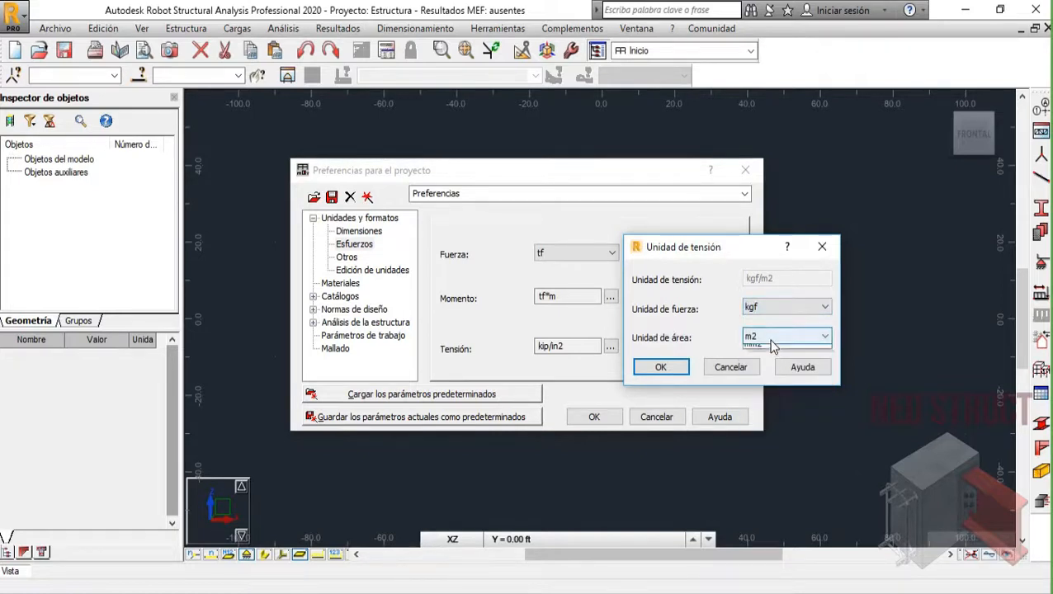
{"action": "left_click", "coordinate": [768, 347]}
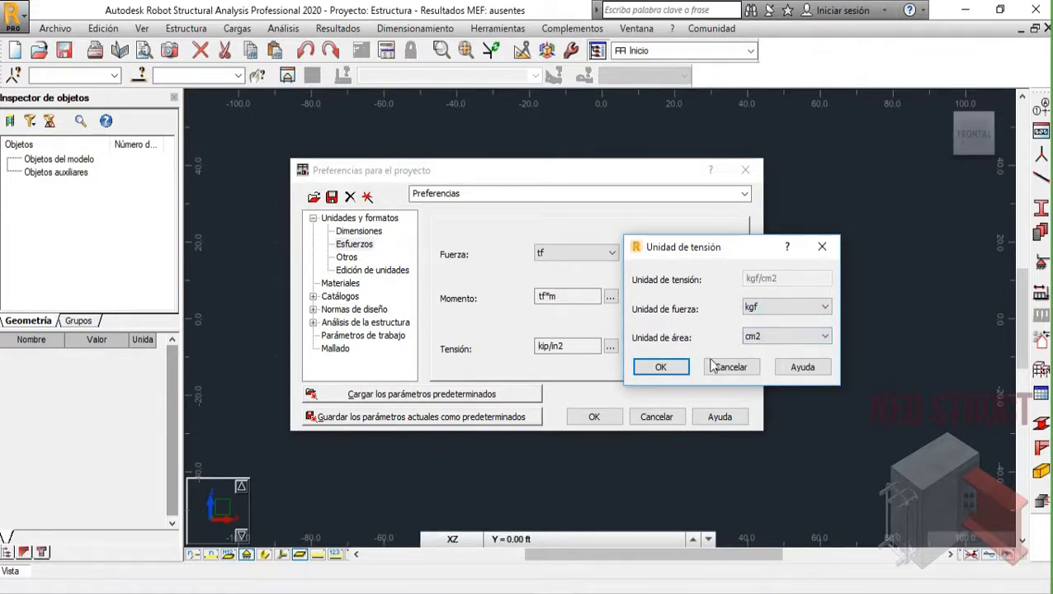
{"action": "left_click", "coordinate": [679, 368]}
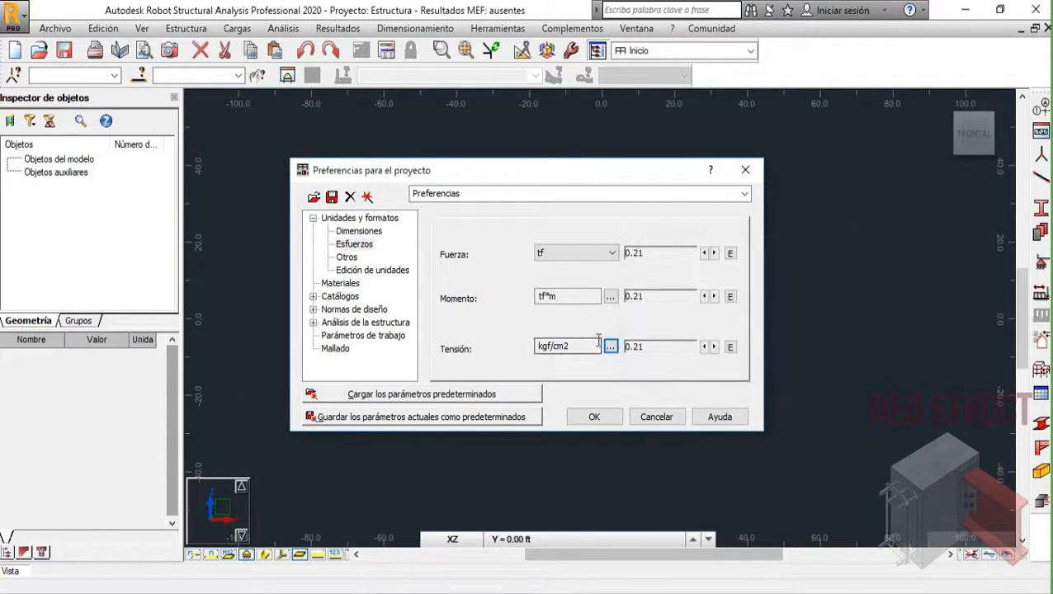
- In the Otros units, set Desplazamiento lineal to cm with two decimals
{"action": "left_click", "coordinate": [347, 258]}
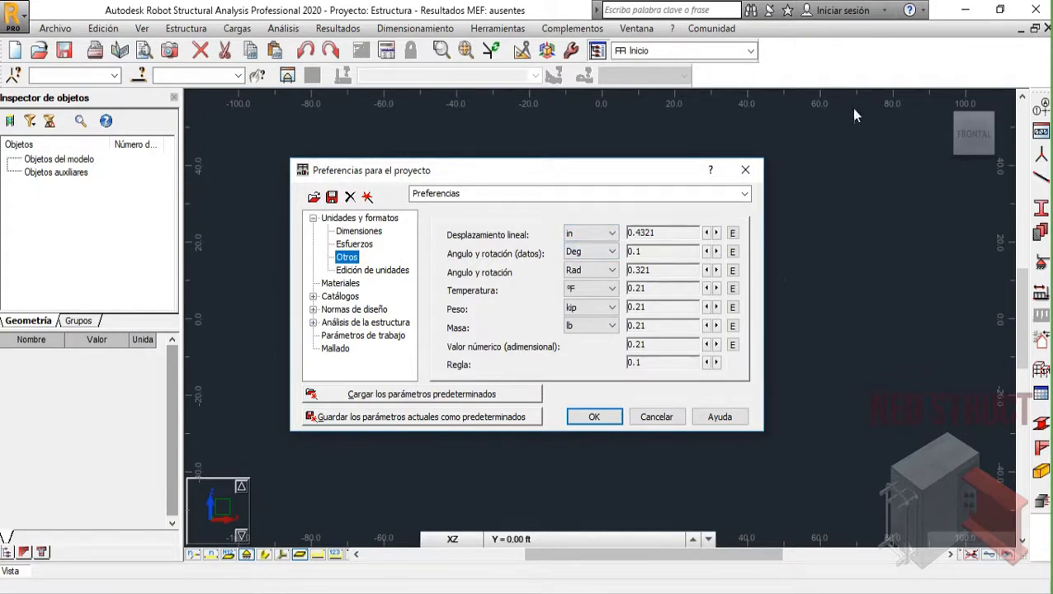
{"action": "left_click", "coordinate": [585, 236]}
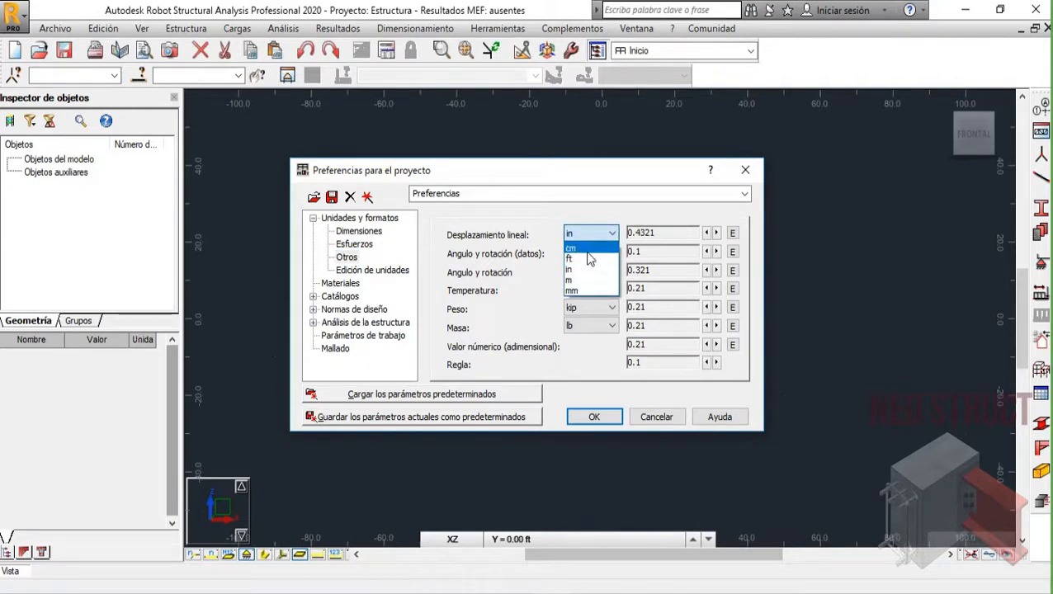
{"action": "left_click", "coordinate": [589, 257]}
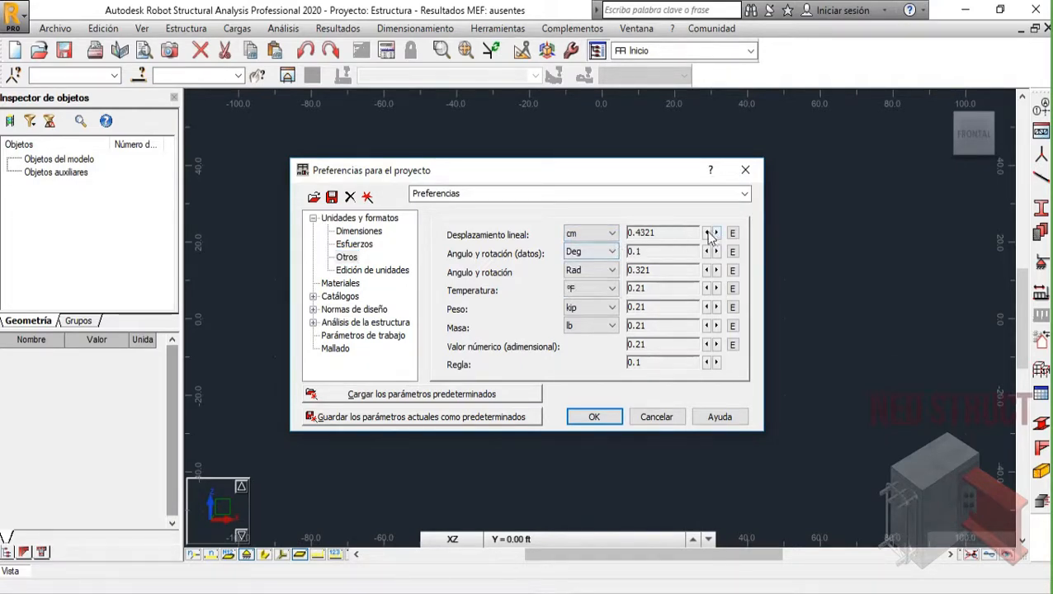
{"action": "left_click", "coordinate": [707, 234]}
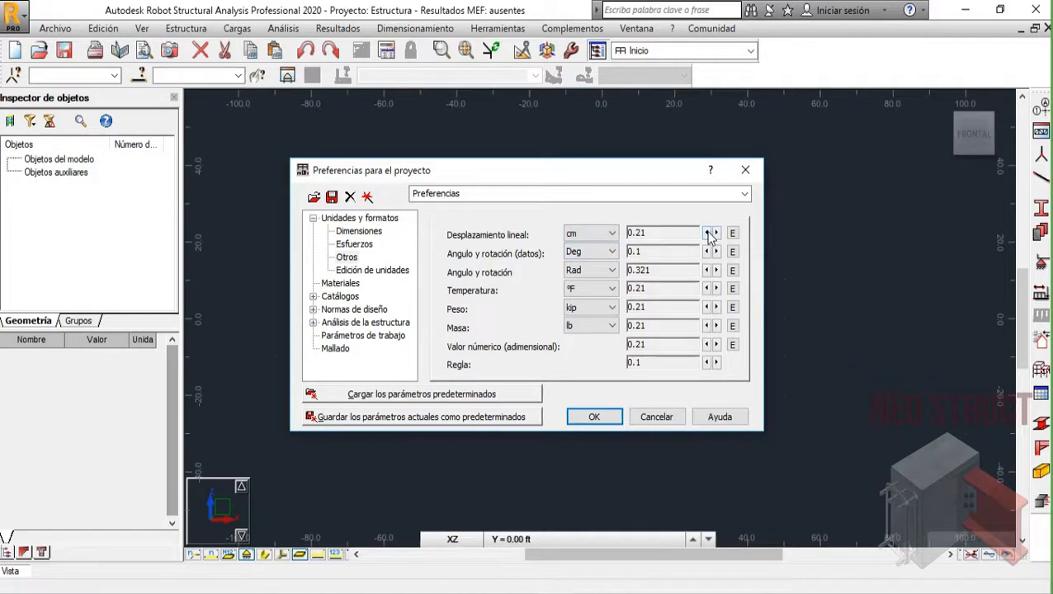
- Keep Angulo y rotación (datos) in Deg, set Angulo y rotación to Deg and Temperatura to ºC
{"action": "left_click", "coordinate": [610, 252]}
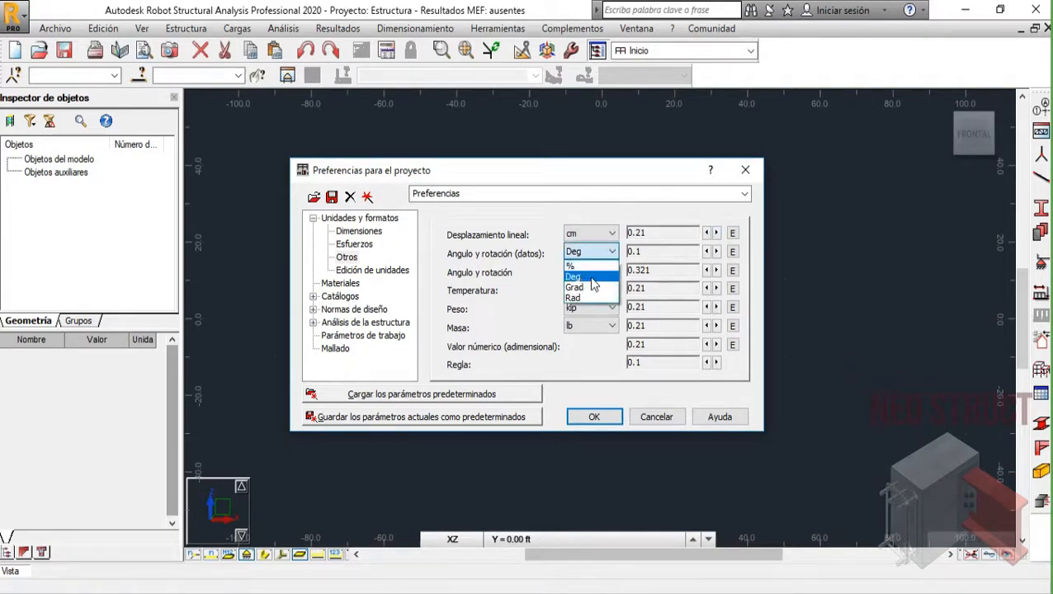
{"action": "left_click", "coordinate": [593, 277]}
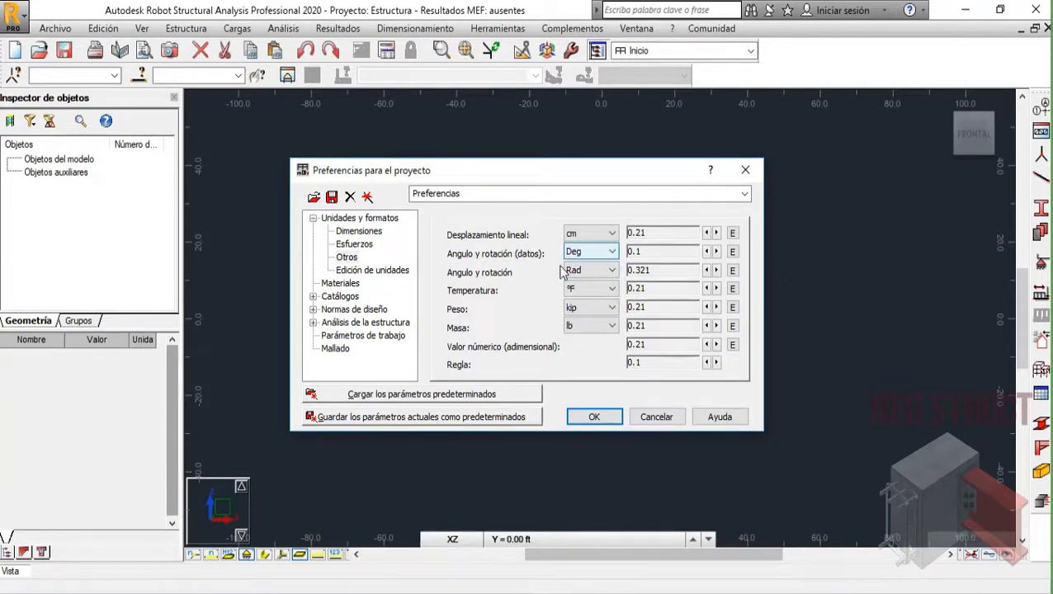
{"action": "left_click", "coordinate": [594, 272]}
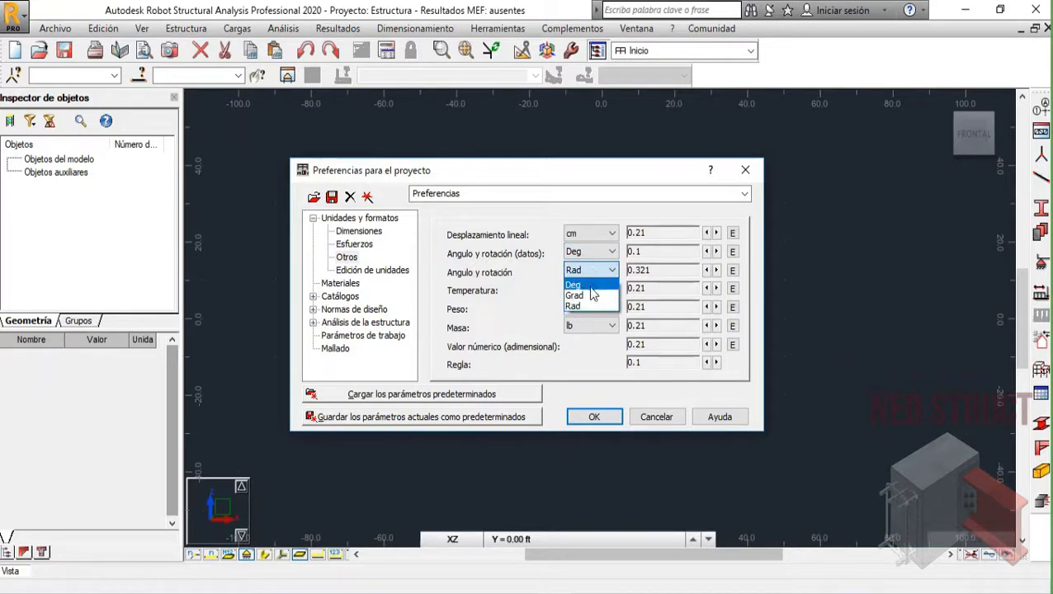
{"action": "left_click", "coordinate": [591, 287]}
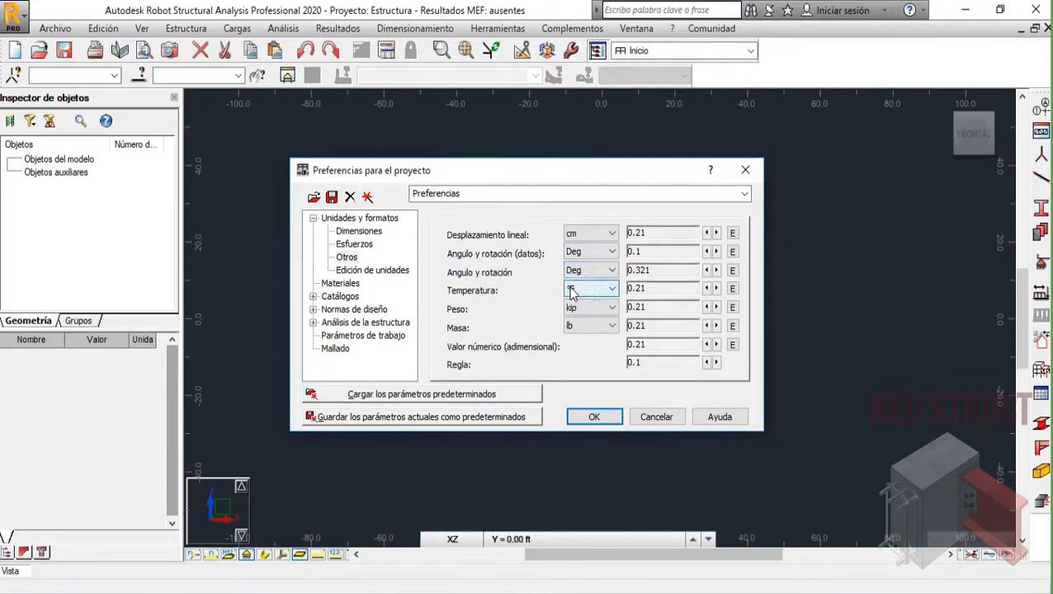
{"action": "left_click", "coordinate": [584, 291]}
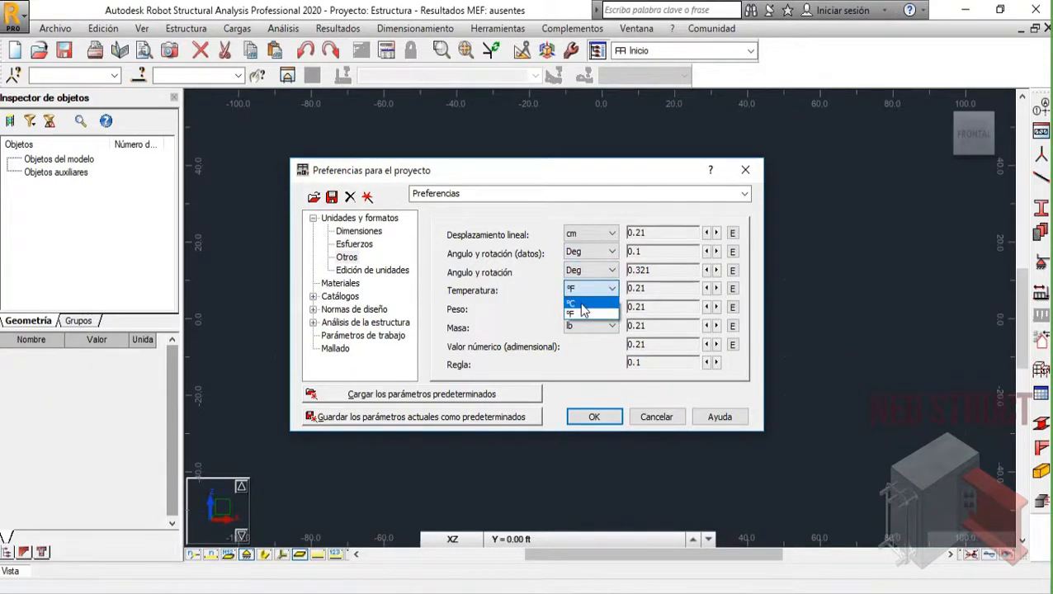
{"action": "left_click", "coordinate": [578, 307]}
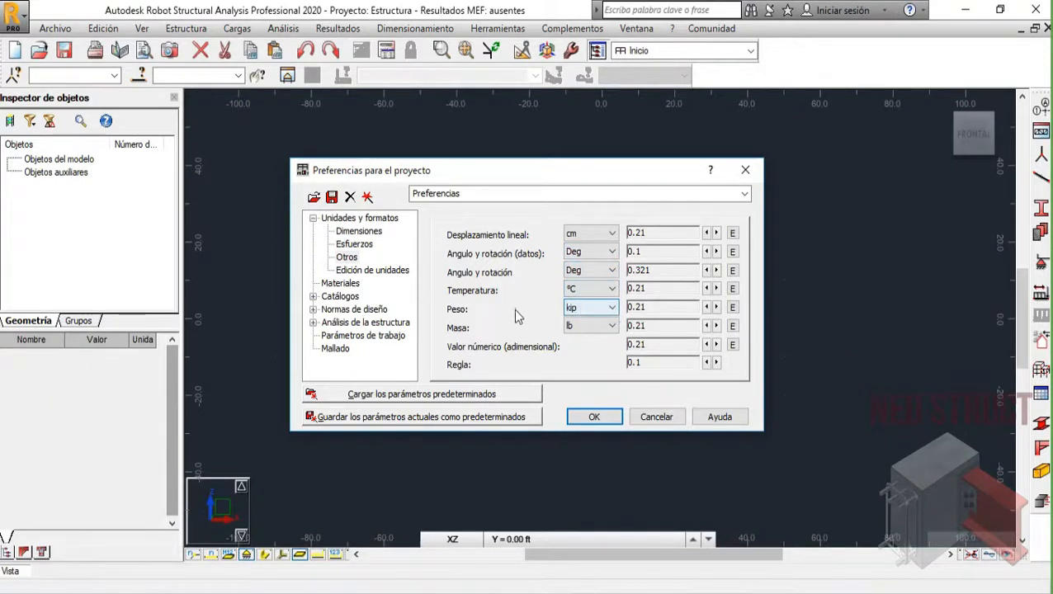
- Set Peso to tf and Masa to t
{"action": "left_click", "coordinate": [574, 308]}
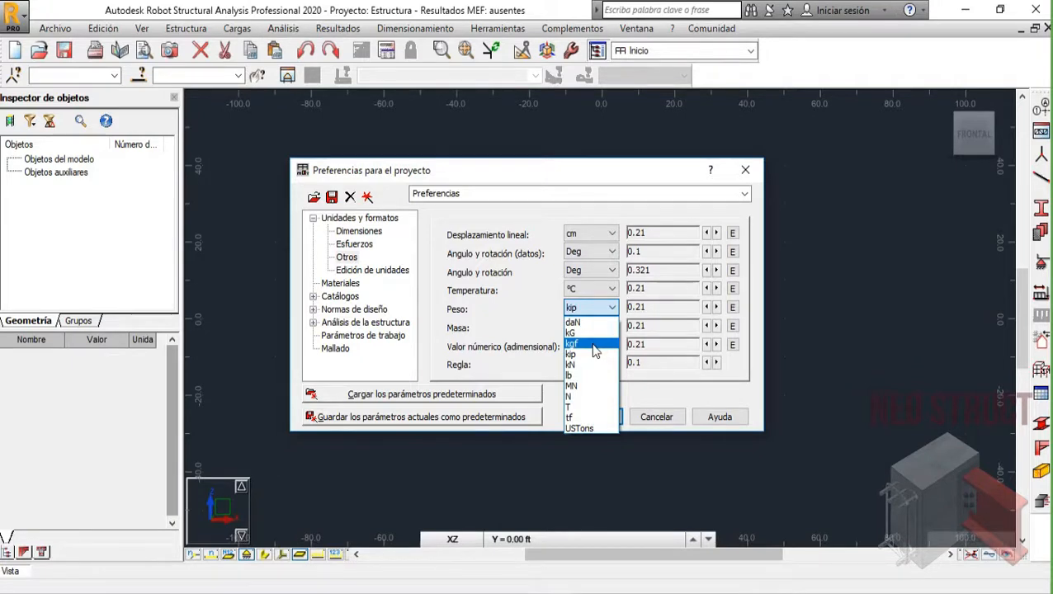
{"action": "left_click", "coordinate": [593, 345]}
{"action": "left_click", "coordinate": [607, 307]}
{"action": "left_click", "coordinate": [581, 420]}
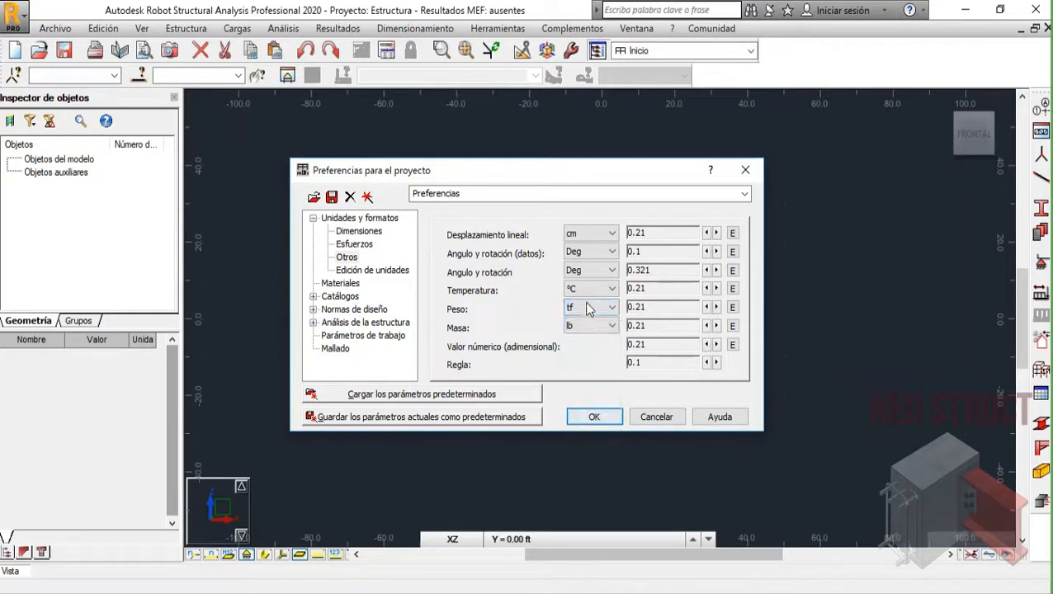
{"action": "left_click", "coordinate": [612, 328]}
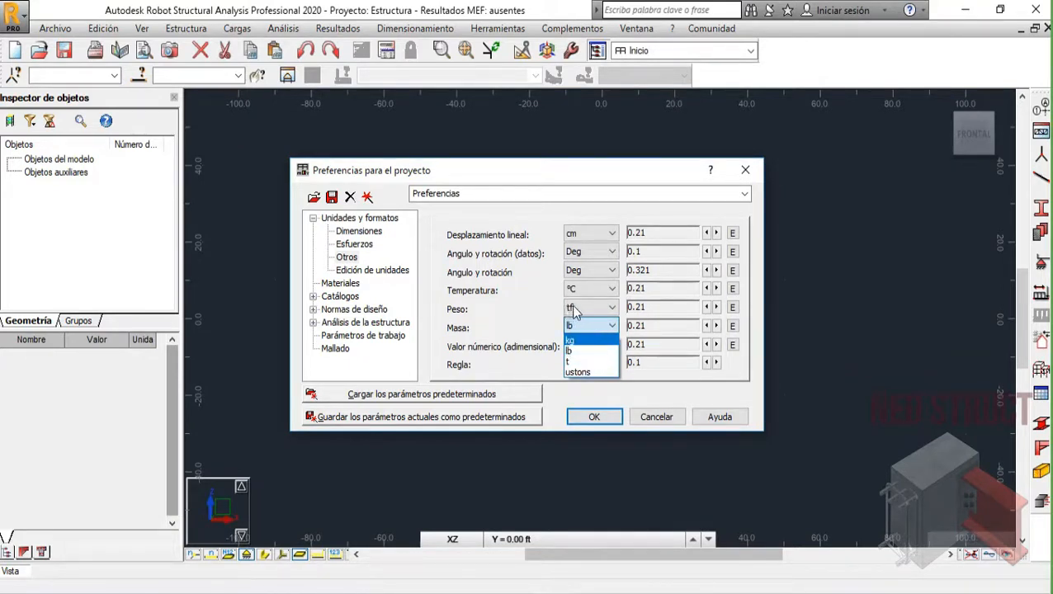
{"action": "left_click", "coordinate": [578, 363]}
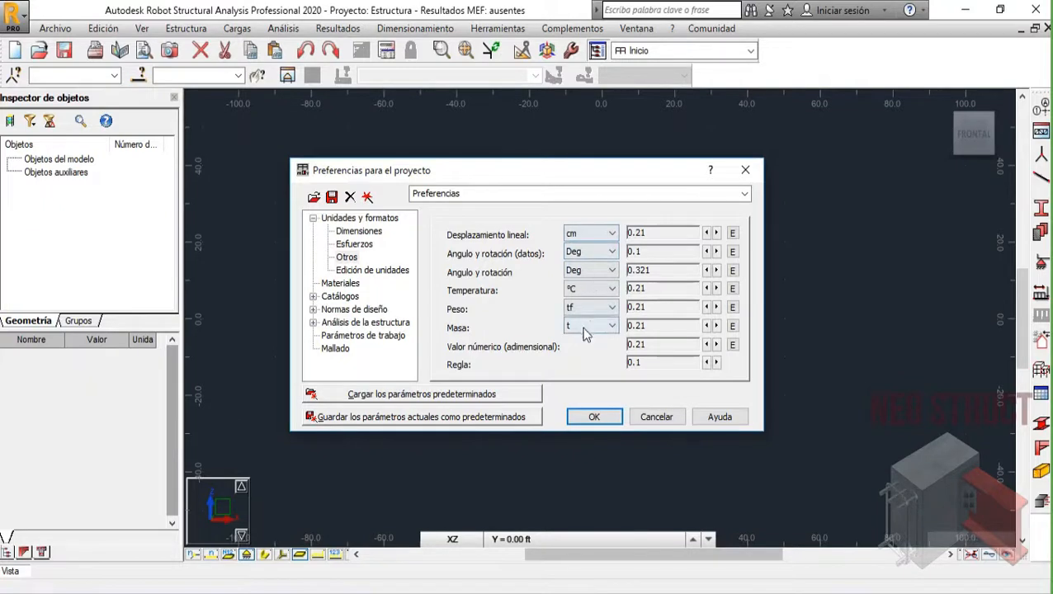
- Review the unit and format settings for Esfuerzos, Dimensiones and Otros
{"action": "left_click", "coordinate": [351, 244]}
{"action": "left_click", "coordinate": [353, 232]}
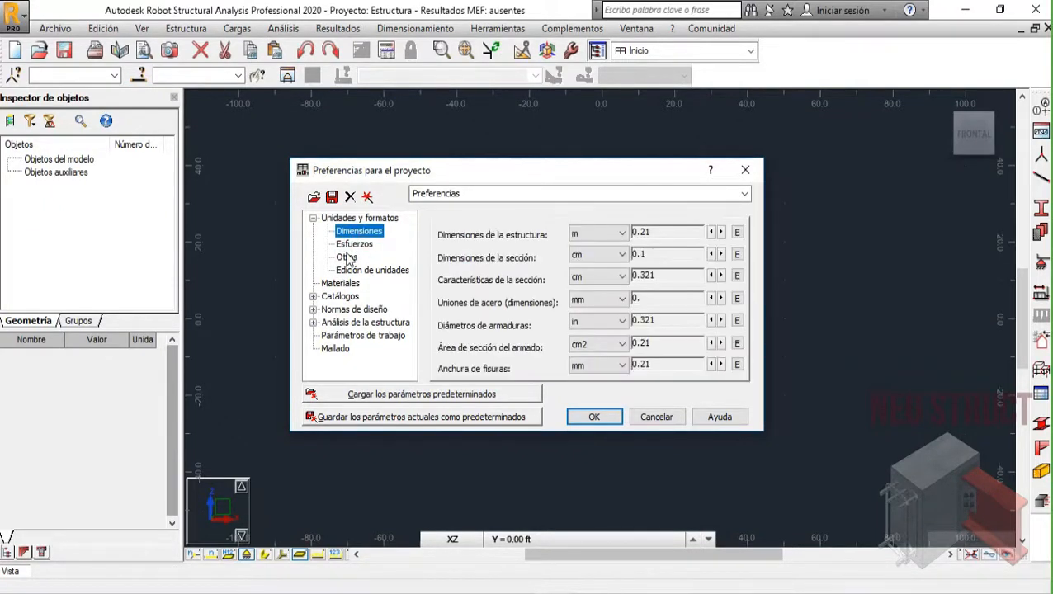
{"action": "left_click", "coordinate": [352, 245]}
{"action": "left_click", "coordinate": [347, 257]}
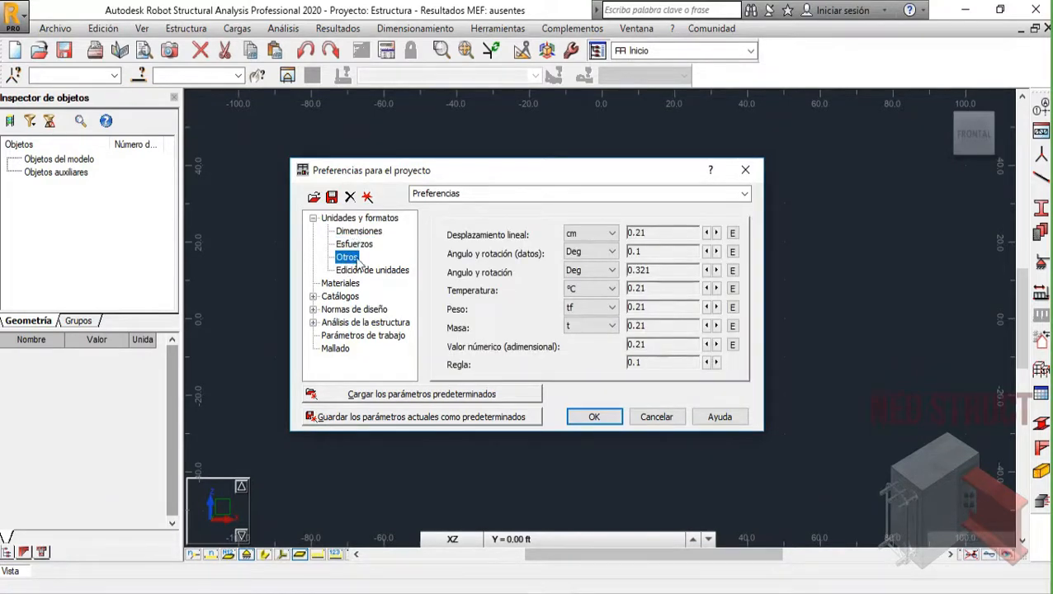
- Examine the available length, force and mass units in Edición de unidades without changing them
{"action": "left_click", "coordinate": [363, 271]}
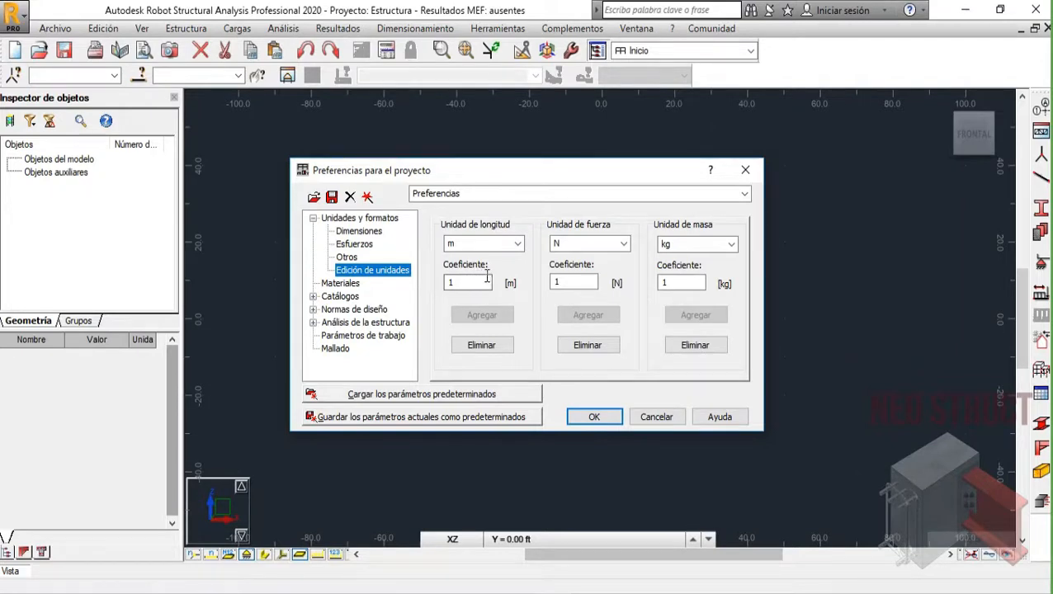
{"action": "left_click", "coordinate": [624, 243]}
{"action": "left_click", "coordinate": [623, 243]}
{"action": "left_click", "coordinate": [731, 243]}
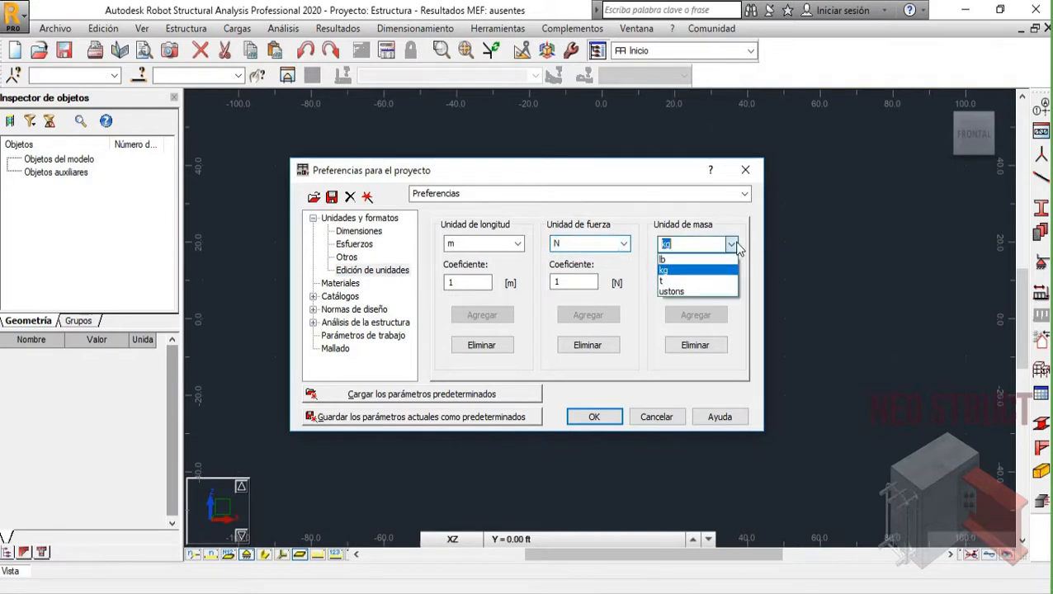
{"action": "left_click", "coordinate": [731, 243]}
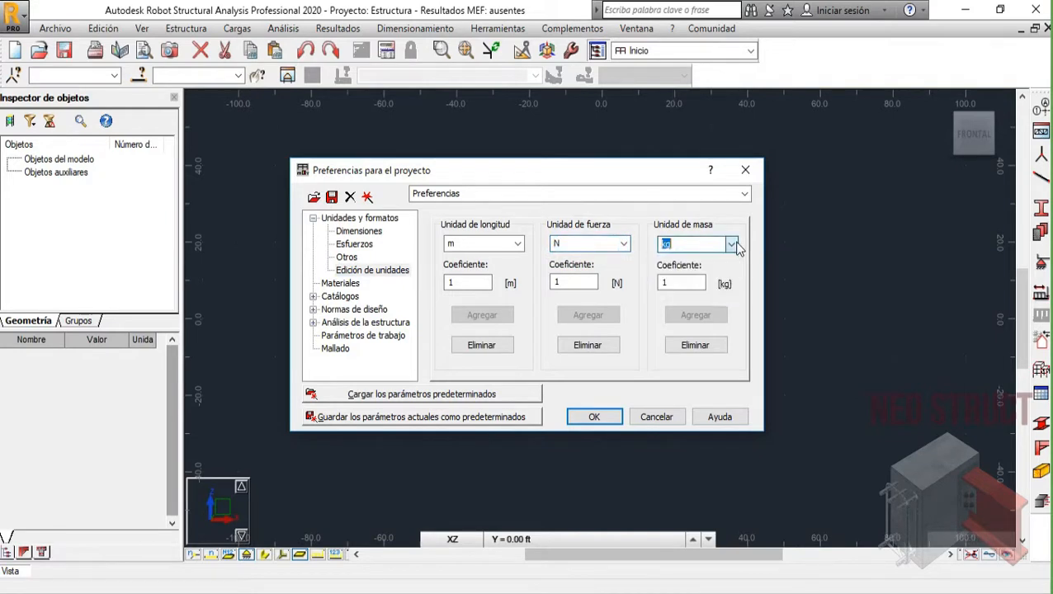
{"action": "left_click", "coordinate": [519, 249]}
{"action": "left_click", "coordinate": [517, 243]}
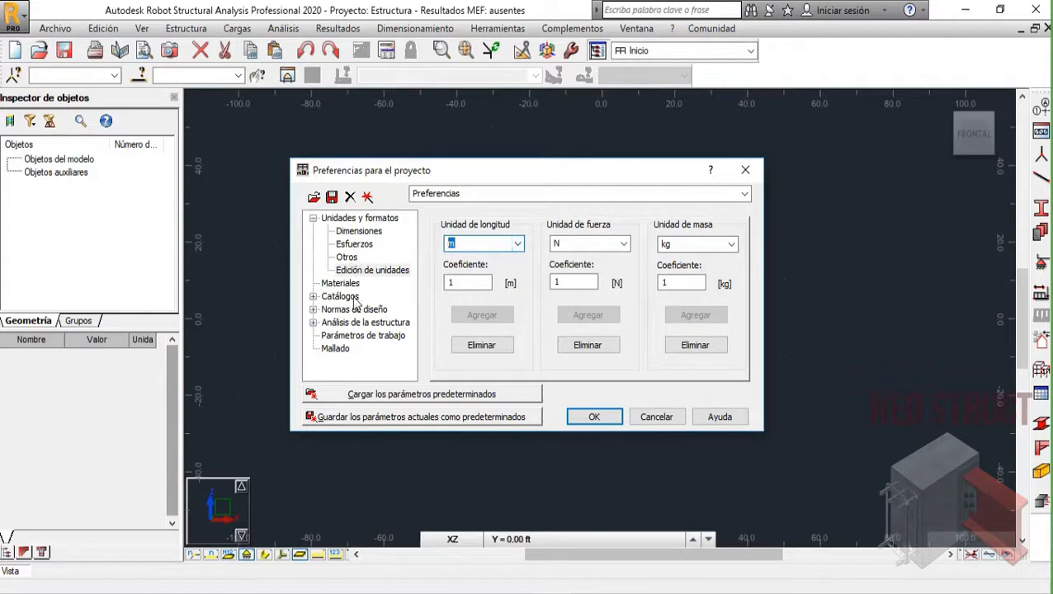
- Try to save the project preferences over the existing Preferencias.cov file in the Modelo folder
{"action": "left_click", "coordinate": [356, 245]}
{"action": "left_click", "coordinate": [359, 231]}
{"action": "left_click", "coordinate": [331, 198]}
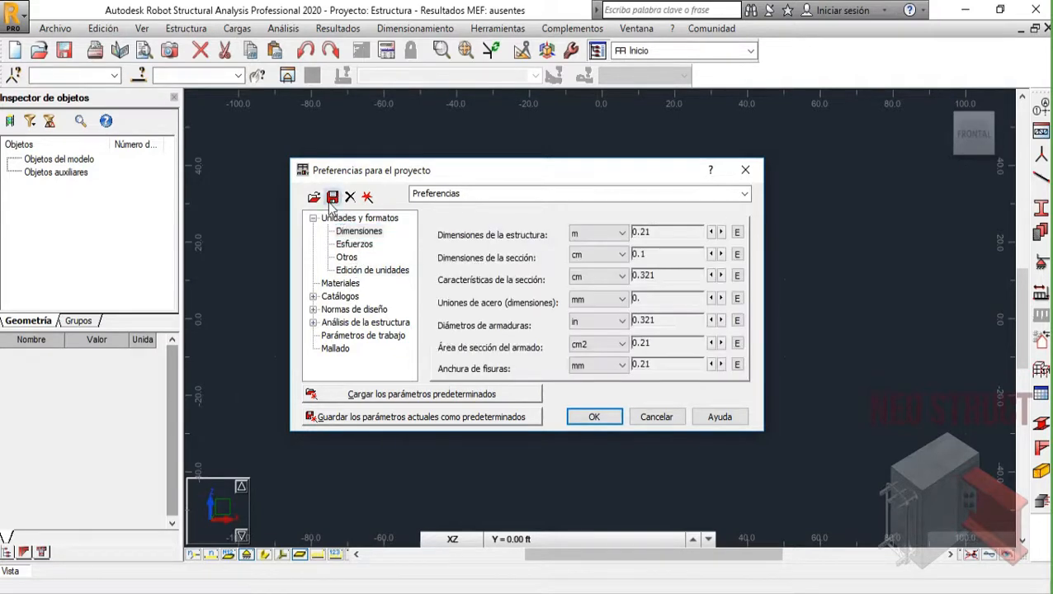
{"action": "left_click", "coordinate": [427, 210]}
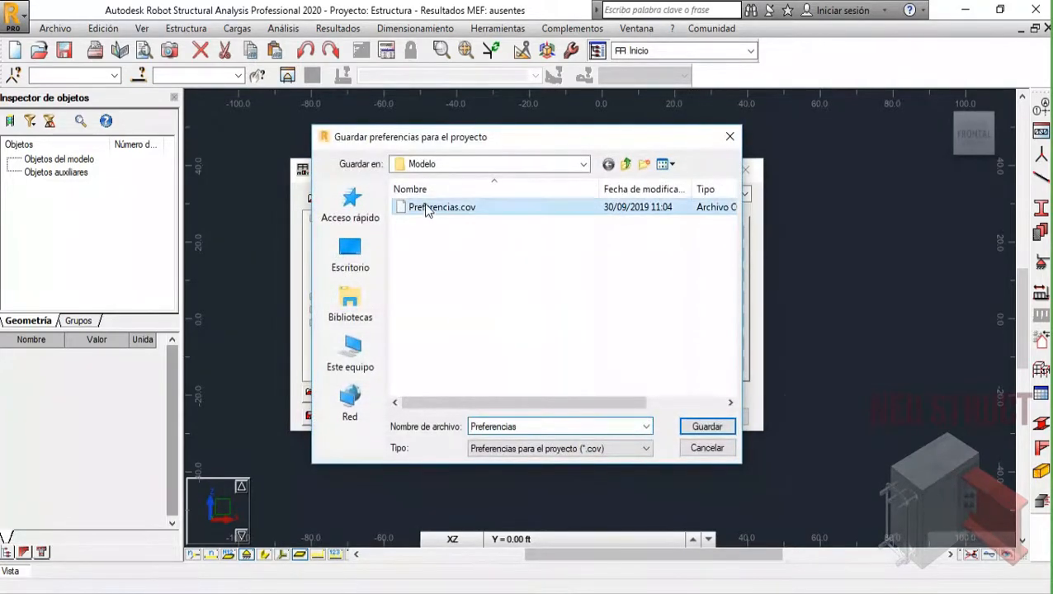
{"action": "left_click", "coordinate": [705, 428]}
{"action": "left_click", "coordinate": [558, 307]}
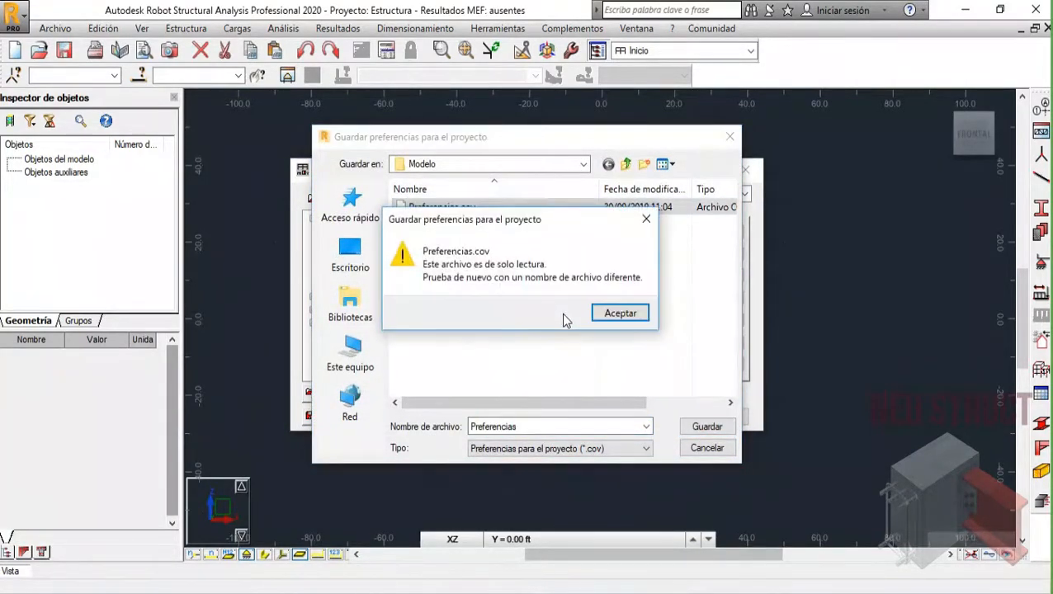
{"action": "left_click", "coordinate": [619, 313]}
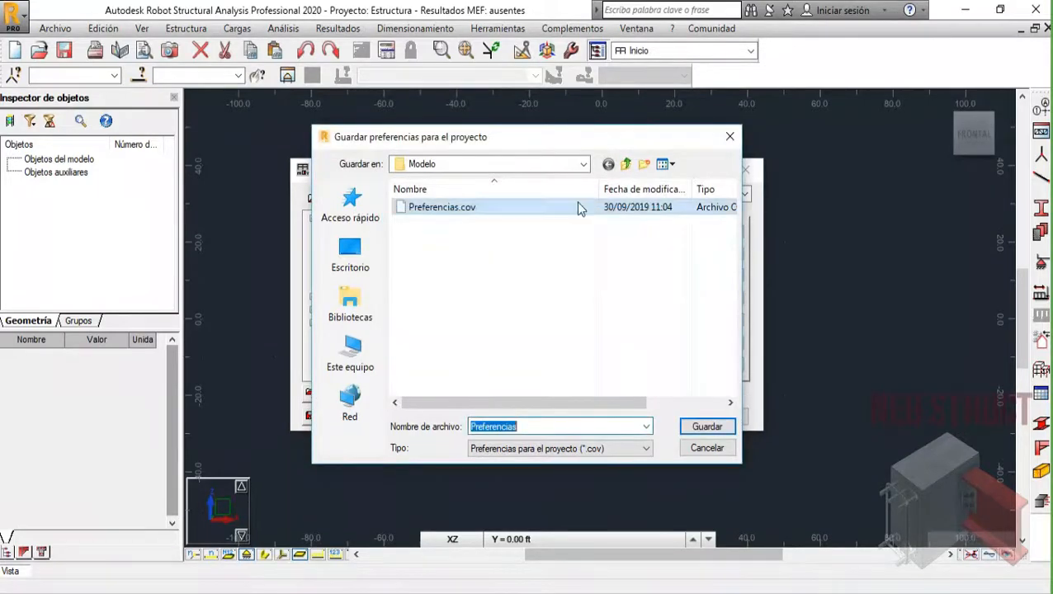
{"action": "left_click", "coordinate": [733, 138]}
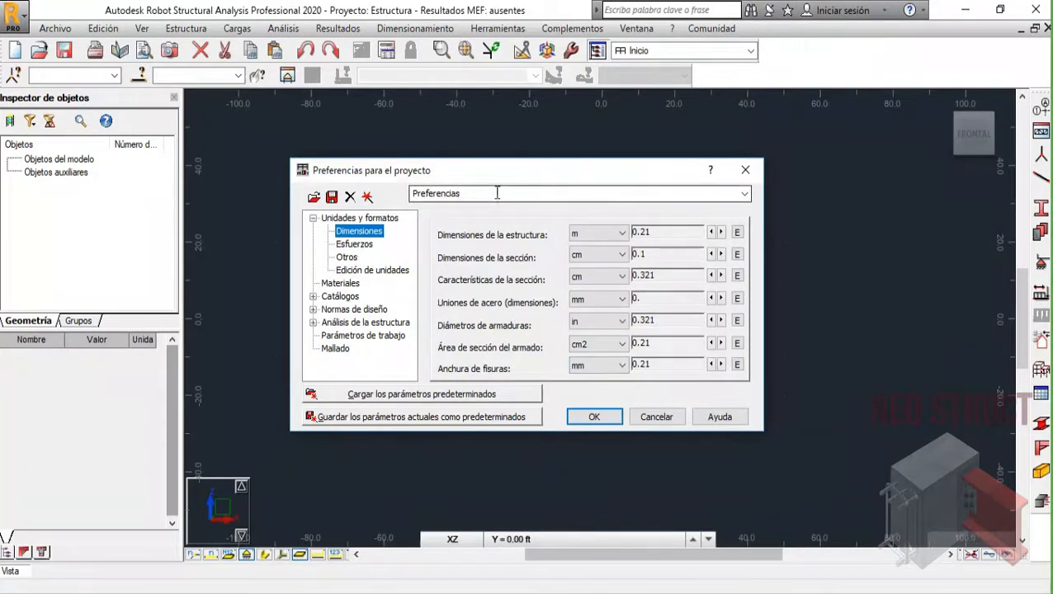
- In the Materiales preferences, look through the available material sets and keep American
{"action": "left_click", "coordinate": [343, 284]}
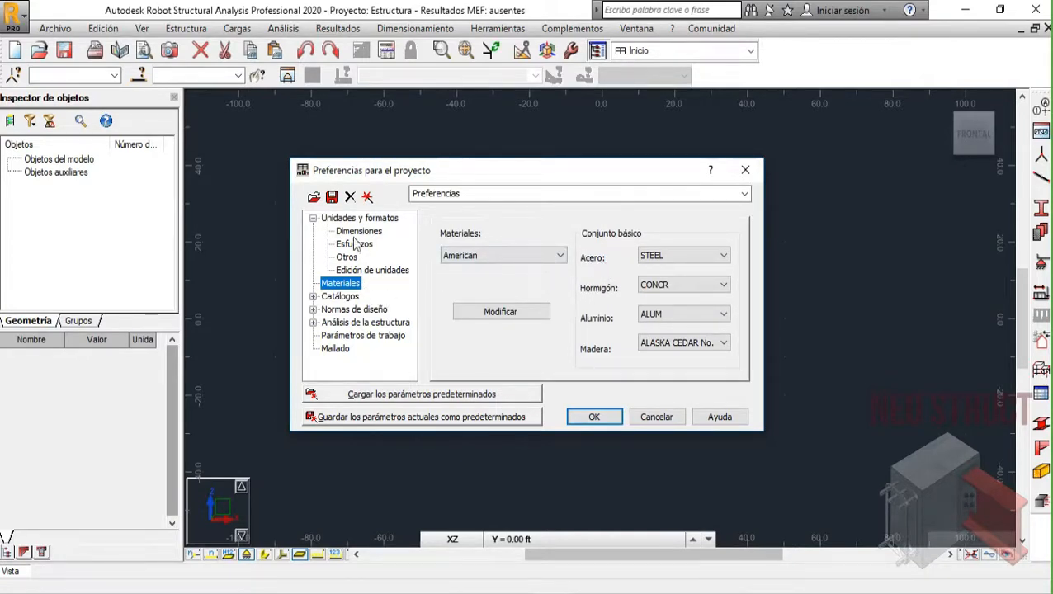
{"action": "left_click_drag", "start_coordinate": [539, 162], "coordinate": [621, 137]}
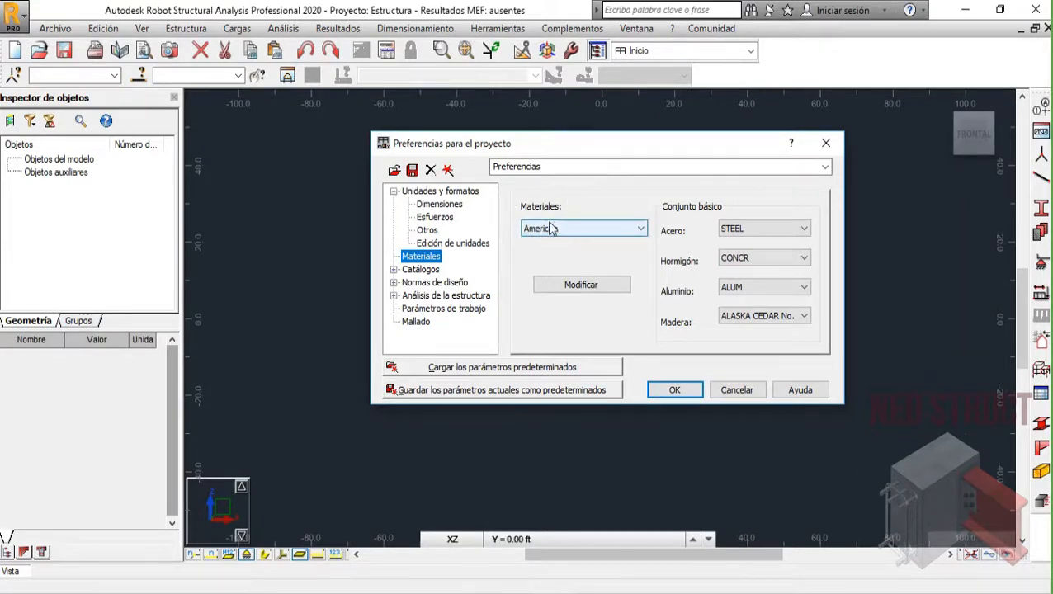
{"action": "left_click", "coordinate": [578, 230]}
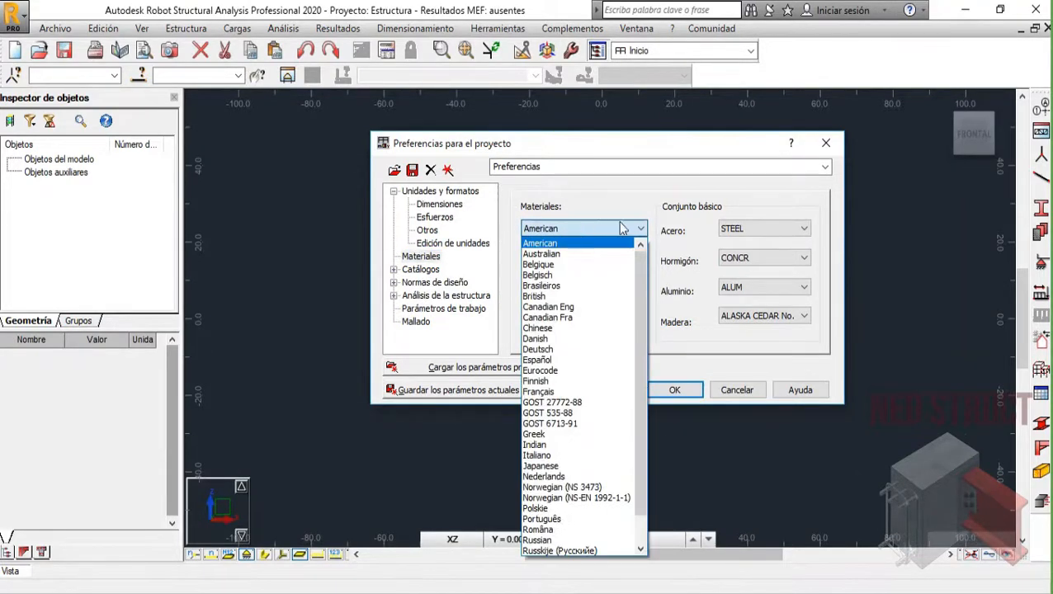
{"action": "left_click_drag", "start_coordinate": [641, 281], "coordinate": [647, 361]}
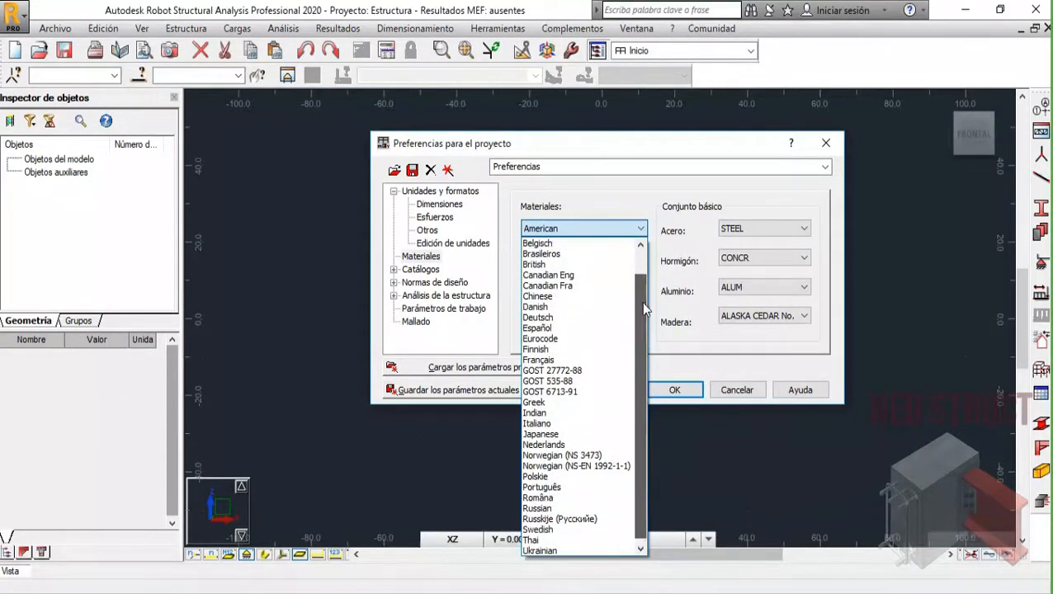
{"action": "left_click_drag", "start_coordinate": [641, 302], "coordinate": [662, 262]}
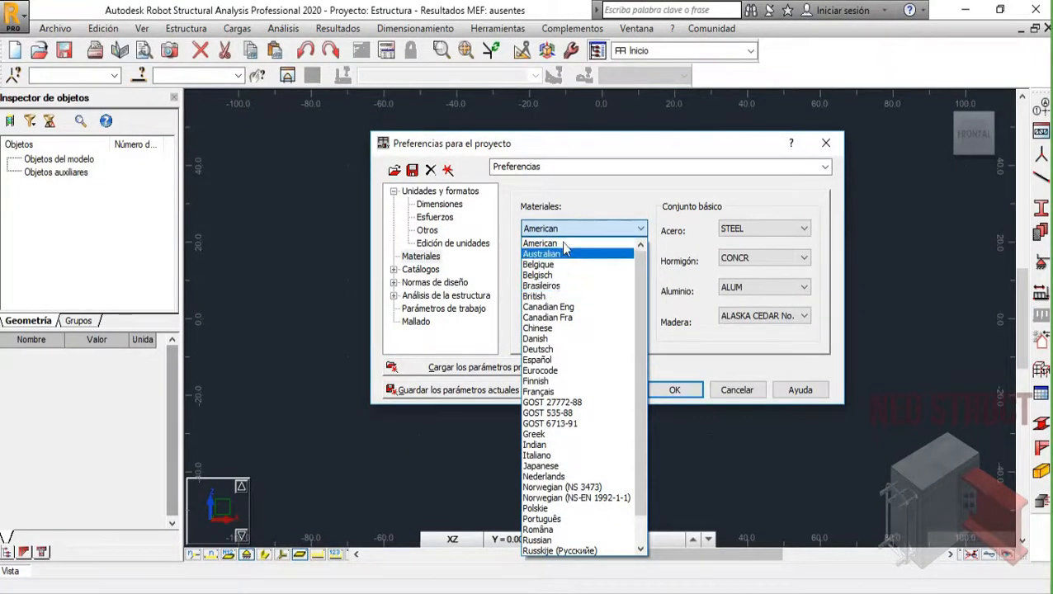
{"action": "left_click", "coordinate": [549, 243]}
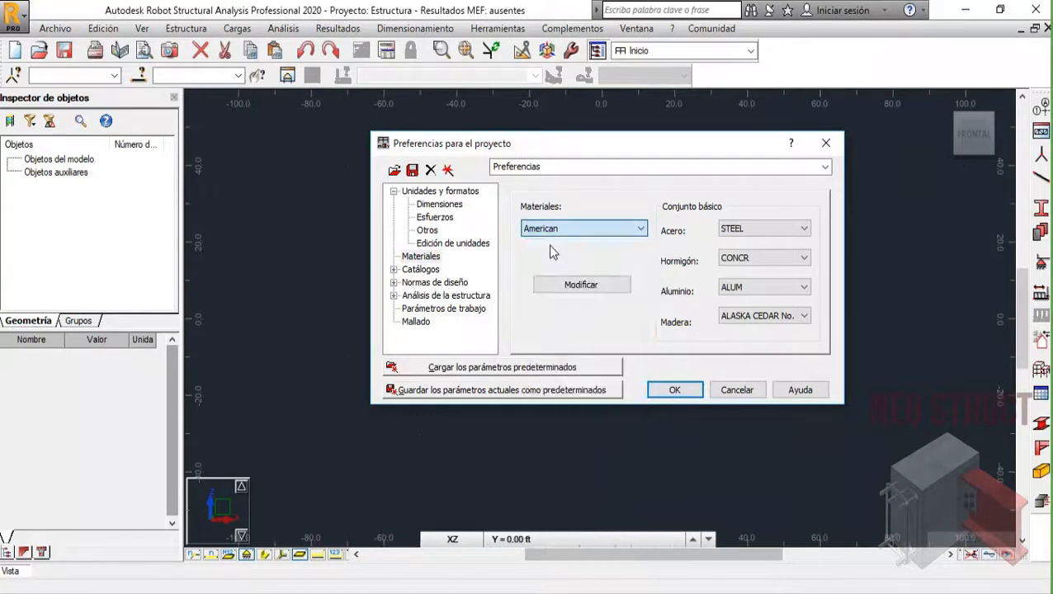
- Examine the basic-set options for Acero, Hormigón, Aluminio and Madera, leaving STEEL, CONCR, ALUM and the Alaska cedar selected
{"action": "left_click", "coordinate": [759, 232]}
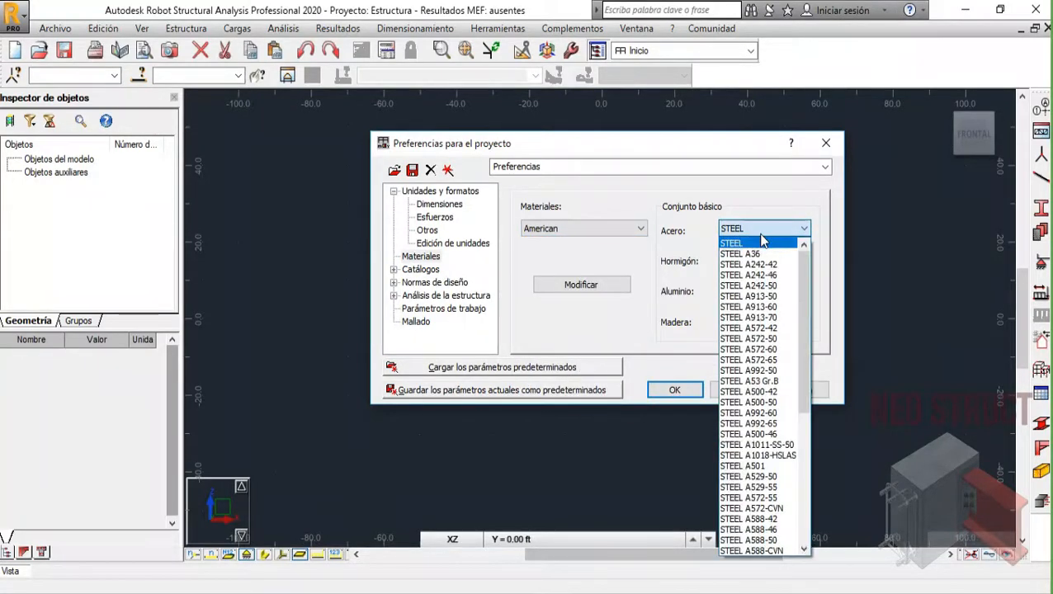
{"action": "left_click_drag", "start_coordinate": [802, 281], "coordinate": [797, 204]}
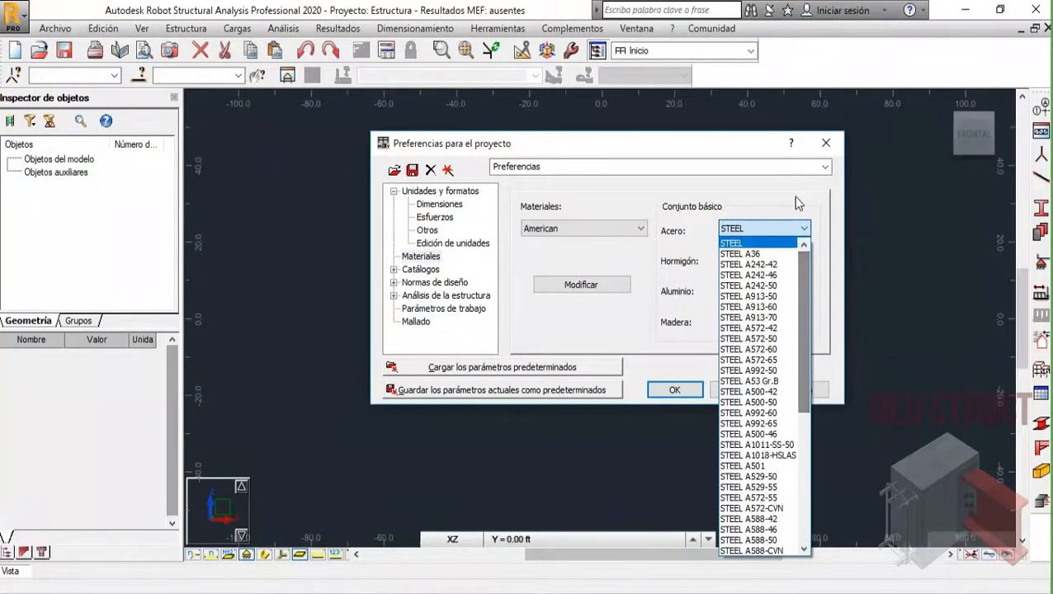
{"action": "left_click", "coordinate": [798, 204]}
{"action": "left_click", "coordinate": [765, 257]}
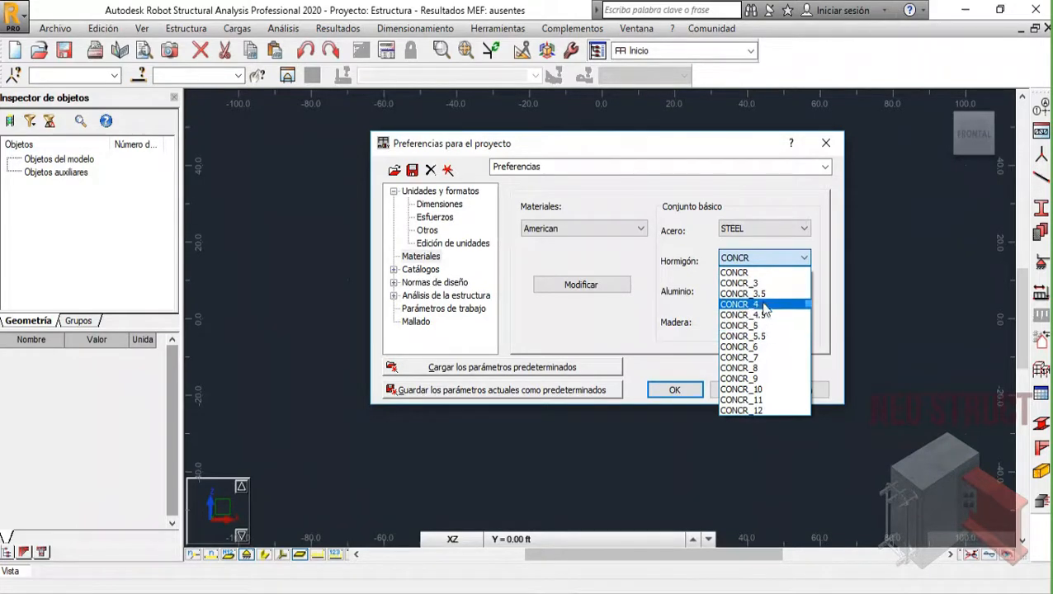
{"action": "left_click", "coordinate": [748, 219]}
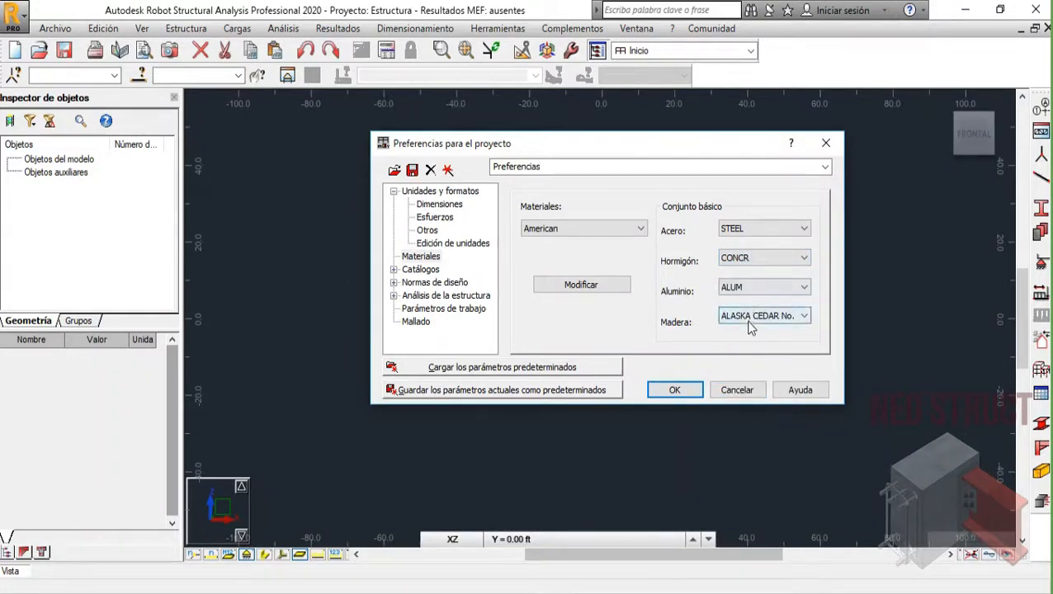
{"action": "left_click", "coordinate": [754, 289]}
{"action": "left_click", "coordinate": [751, 299]}
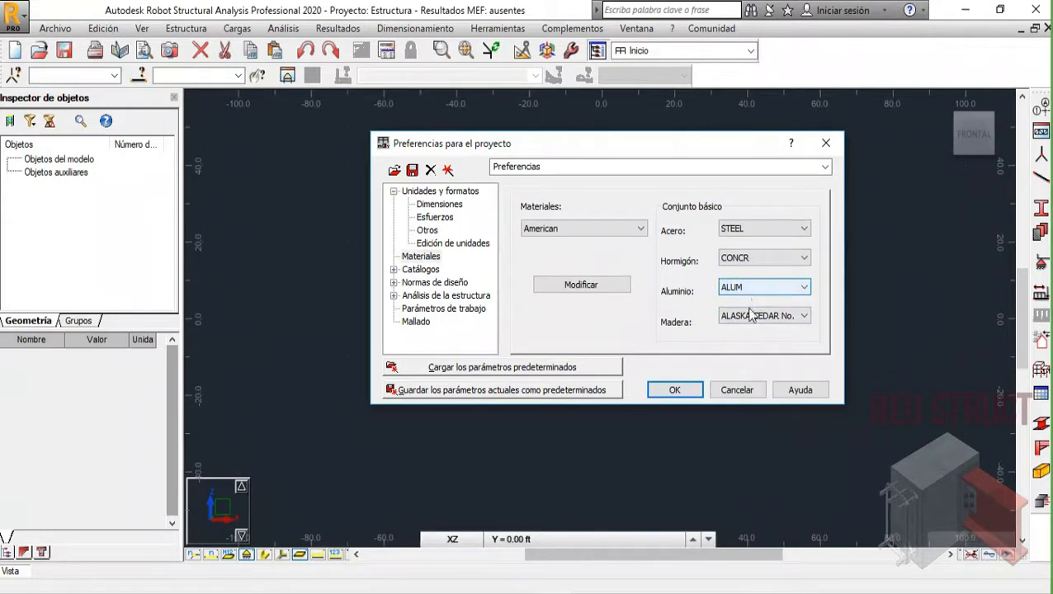
{"action": "left_click", "coordinate": [749, 317]}
{"action": "left_click", "coordinate": [748, 330]}
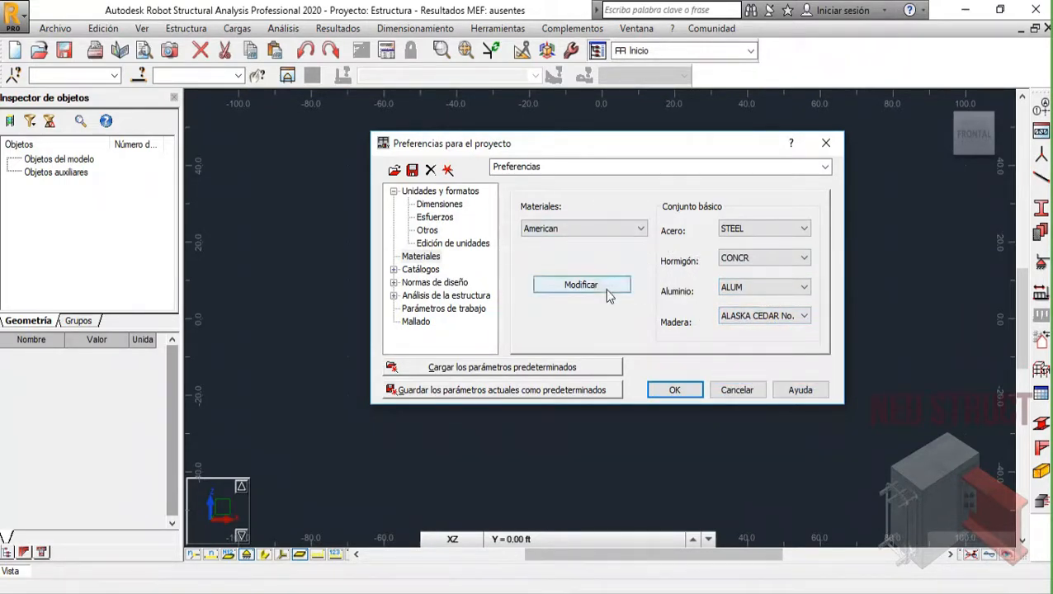
- Open the American material definitions for modification and display the properties of STEEL A36
{"action": "left_click", "coordinate": [580, 285]}
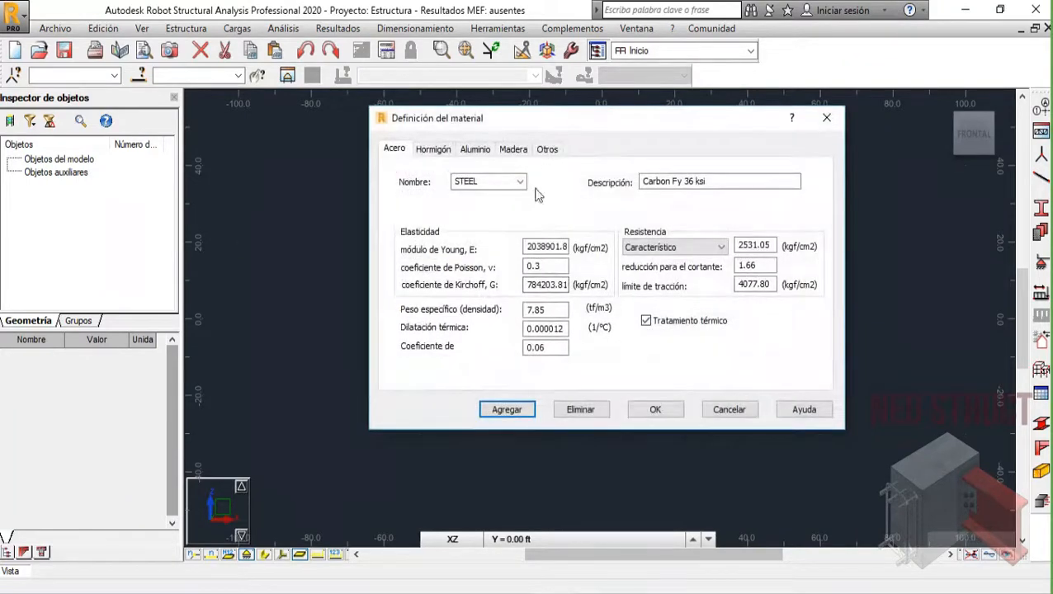
{"action": "left_click_drag", "start_coordinate": [500, 124], "coordinate": [560, 174]}
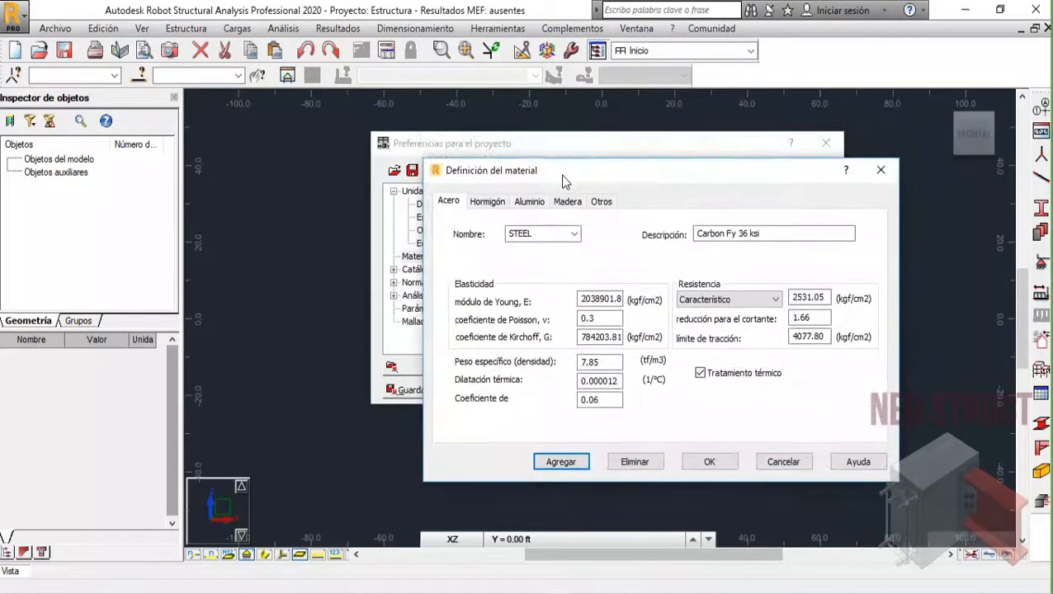
{"action": "left_click", "coordinate": [575, 234]}
{"action": "left_click", "coordinate": [544, 260]}
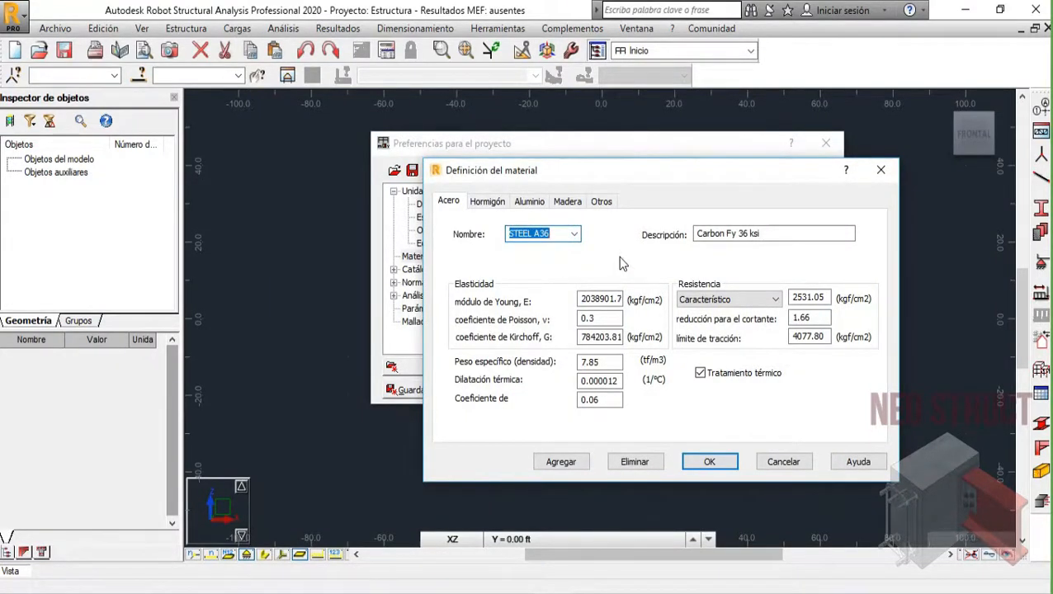
{"action": "left_click", "coordinate": [575, 236]}
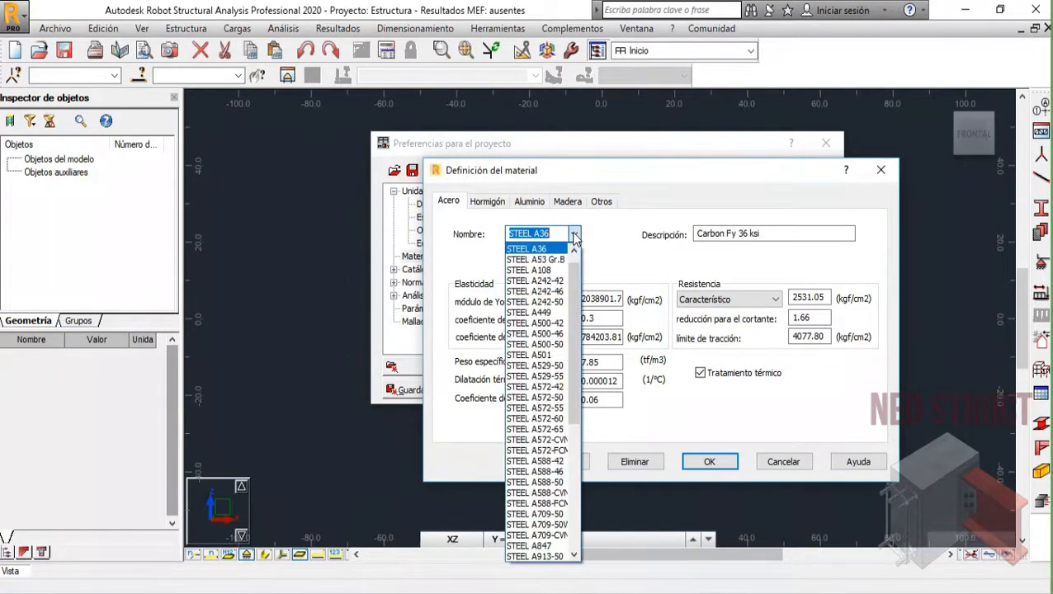
{"action": "left_click", "coordinate": [636, 276]}
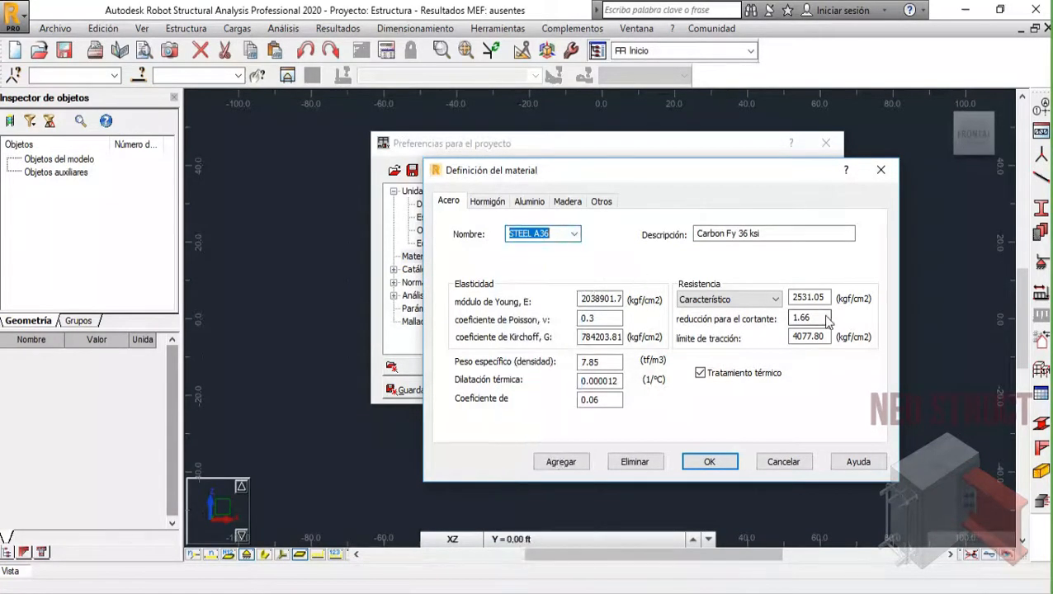
- Display the STEEL A529-50 properties, and check the yield strength by computing 50 × 70 in the Windows Calculator
{"action": "left_click", "coordinate": [575, 235]}
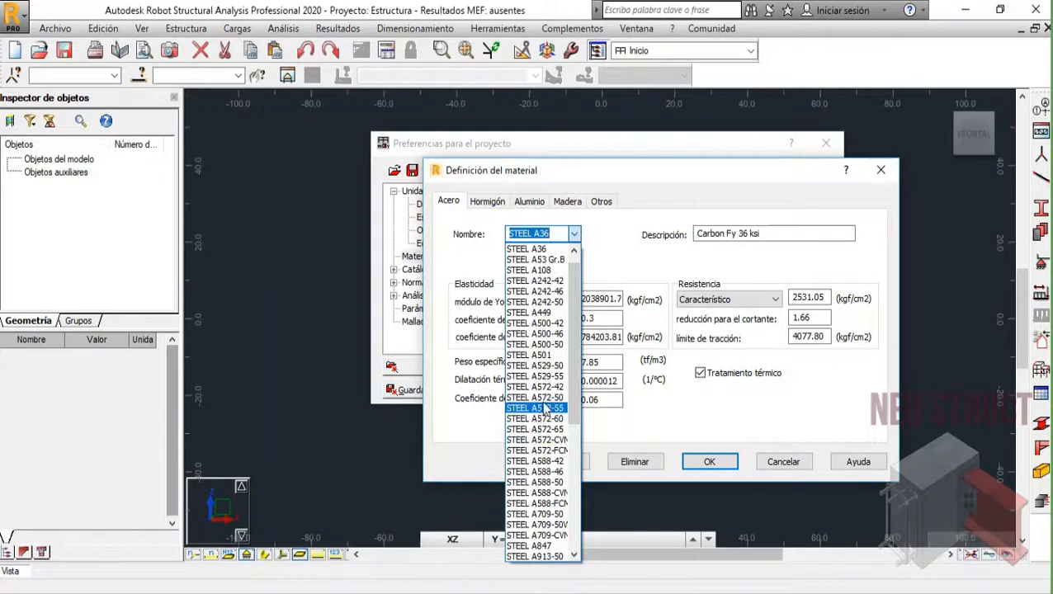
{"action": "left_click", "coordinate": [550, 366]}
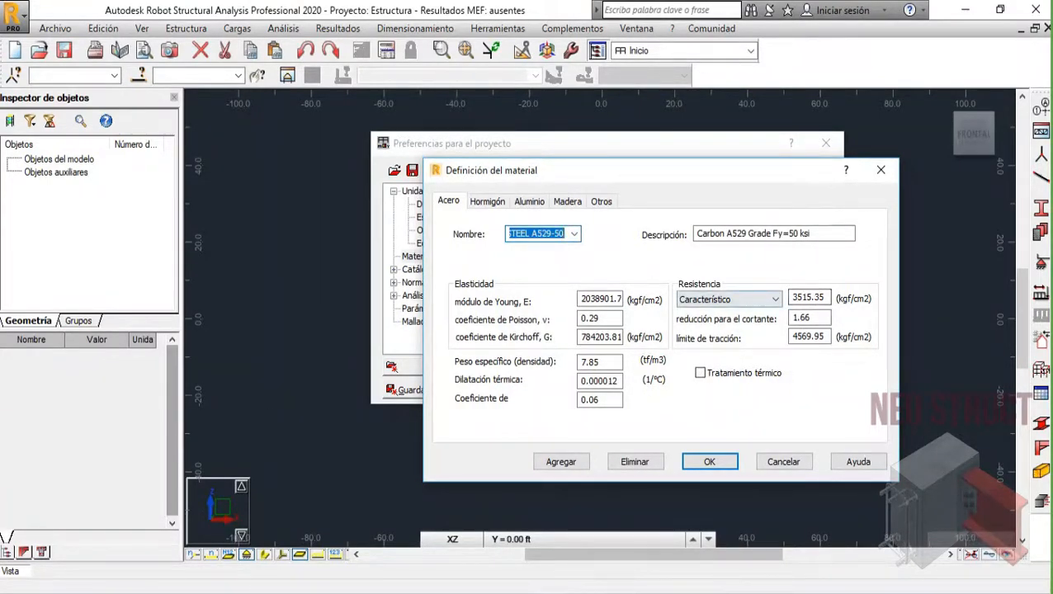
{"action": "left_click", "coordinate": [479, 593]}
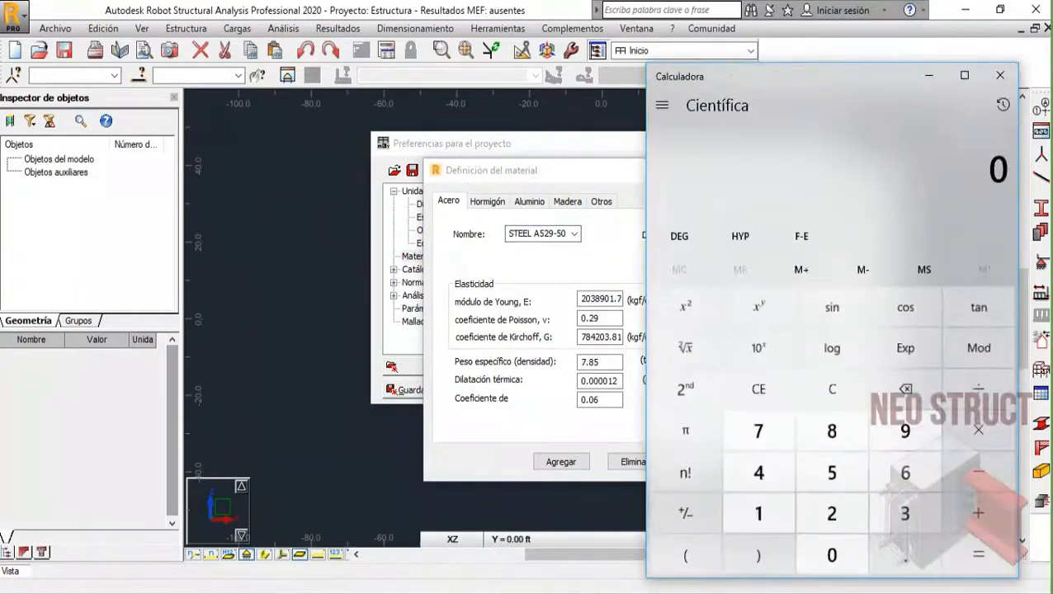
{"action": "type", "text": "50*"}
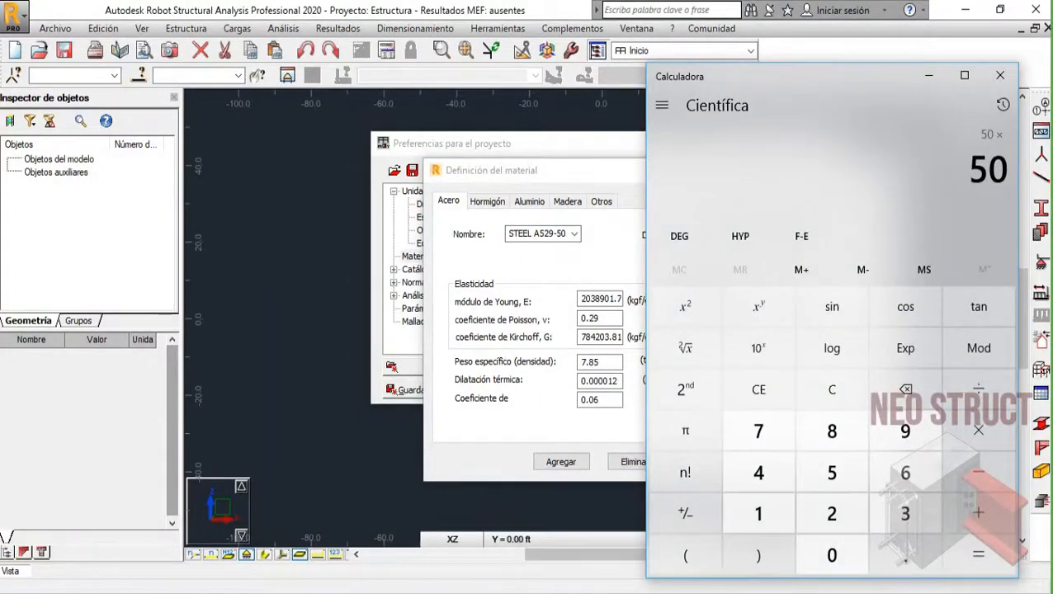
{"action": "type", "text": "70"}
{"action": "key", "text": "Return"}
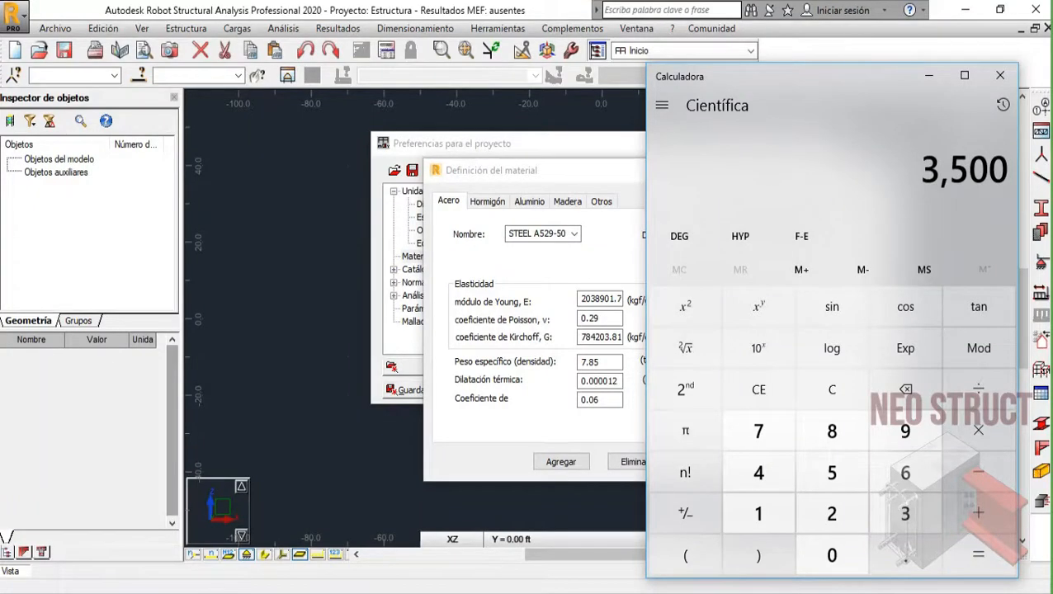
{"action": "left_click", "coordinate": [1000, 75]}
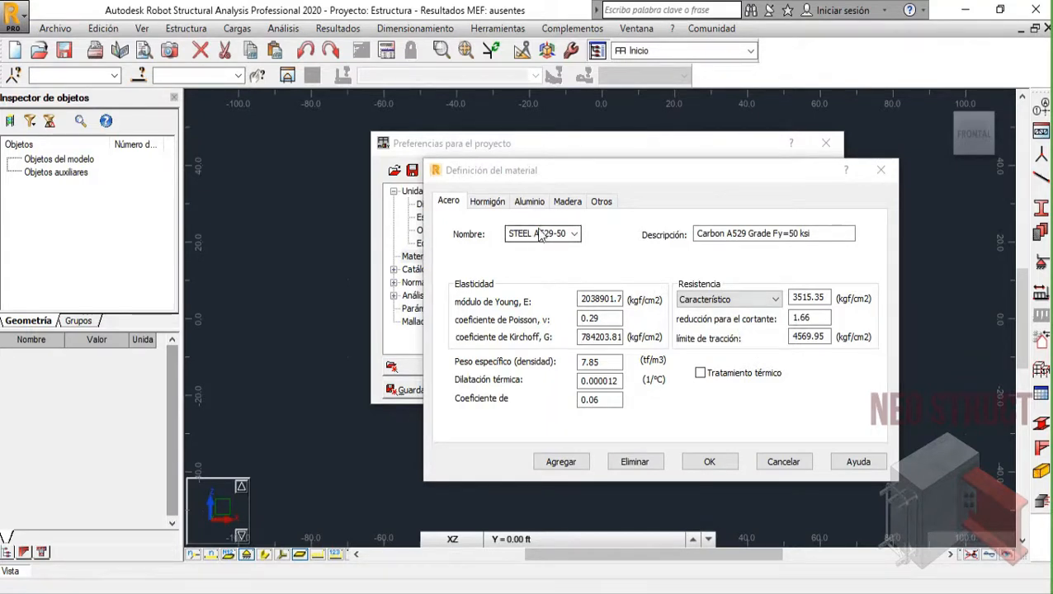
- Base a new steel on STEEL, naming it A-36 with the description Fy=2500kgf/cm2
{"action": "left_click", "coordinate": [574, 233]}
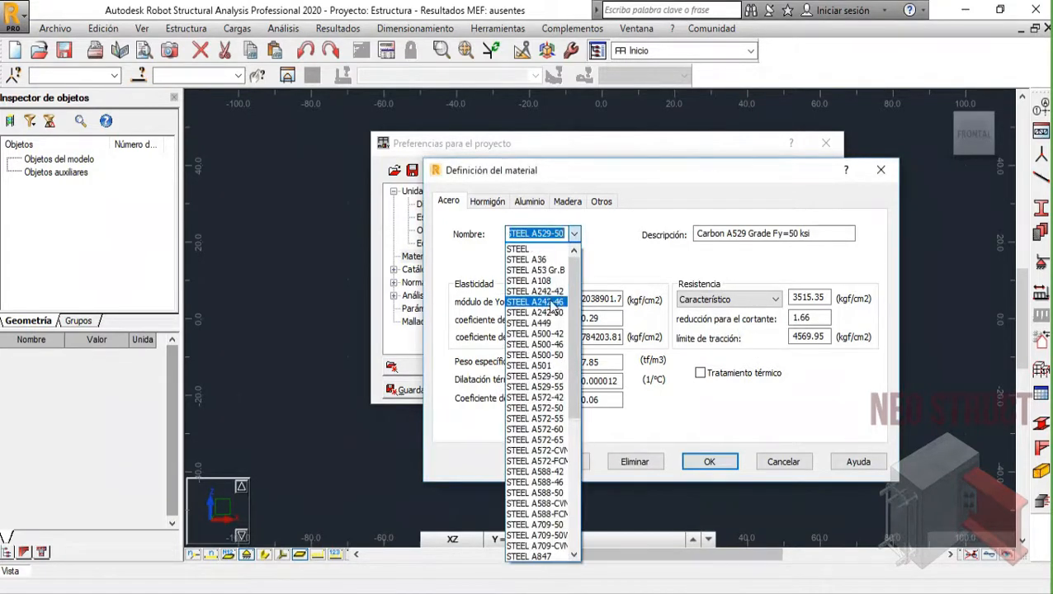
{"action": "left_click", "coordinate": [541, 248]}
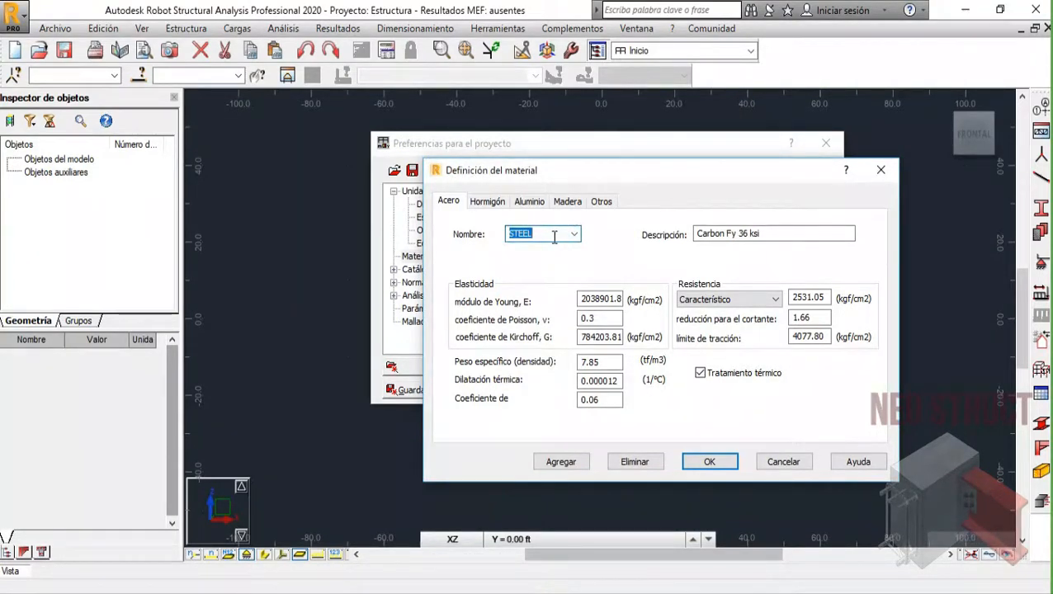
{"action": "type", "text": "A-36"}
{"action": "left_click", "coordinate": [769, 233]}
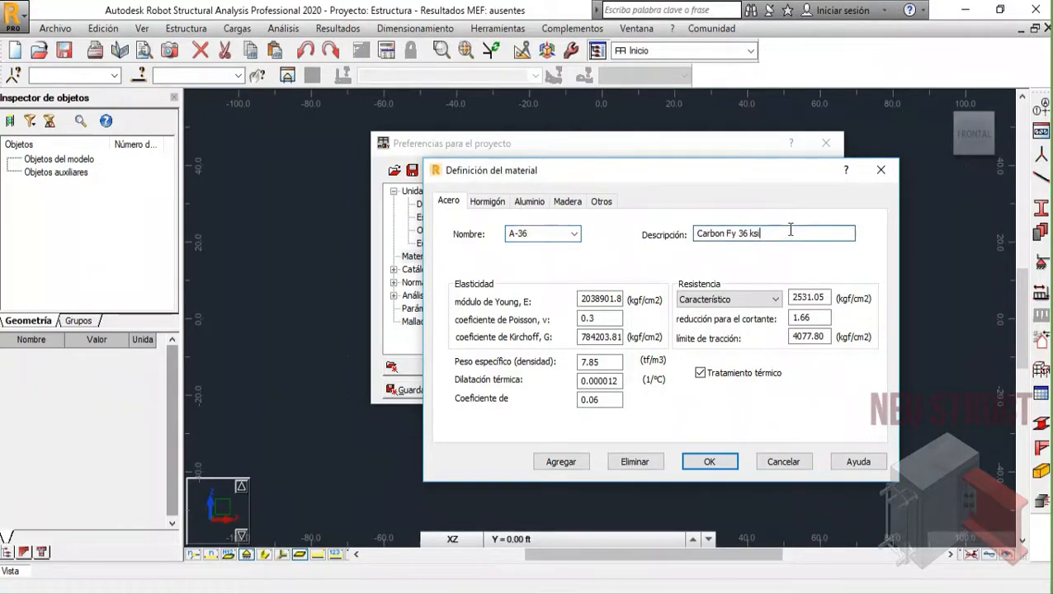
{"action": "left_click_drag", "start_coordinate": [727, 234], "coordinate": [824, 234]}
{"action": "key", "text": "Delete"}
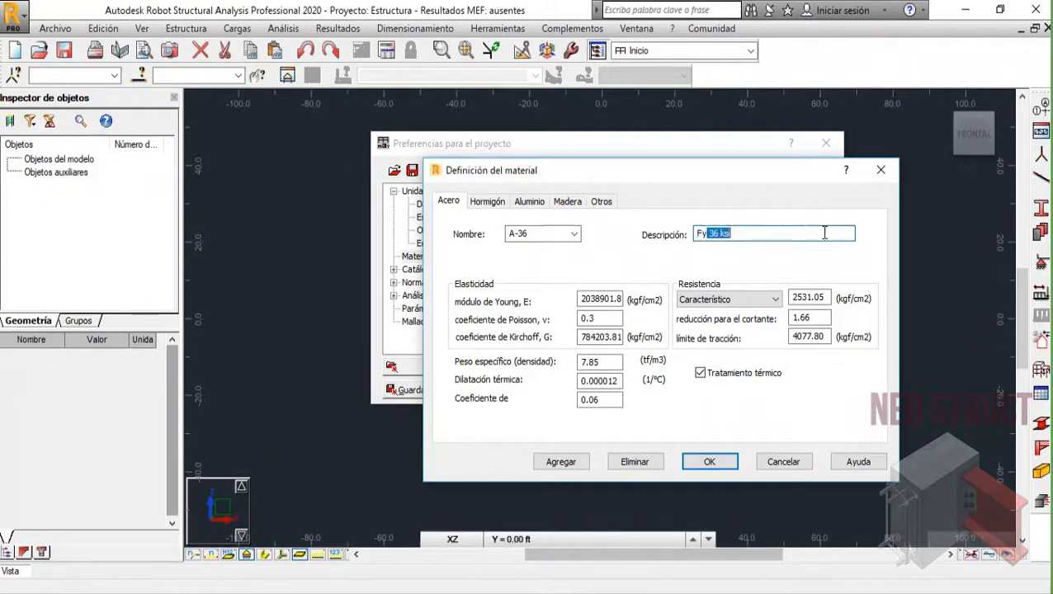
{"action": "key", "text": "Delete"}
{"action": "type", "text": "=2500kgf/cm2"}
- Check the A-36 yield strength by computing 36 × 70 in the Windows Calculator, and close the calculator
{"action": "key", "text": "XF86Calculator"}
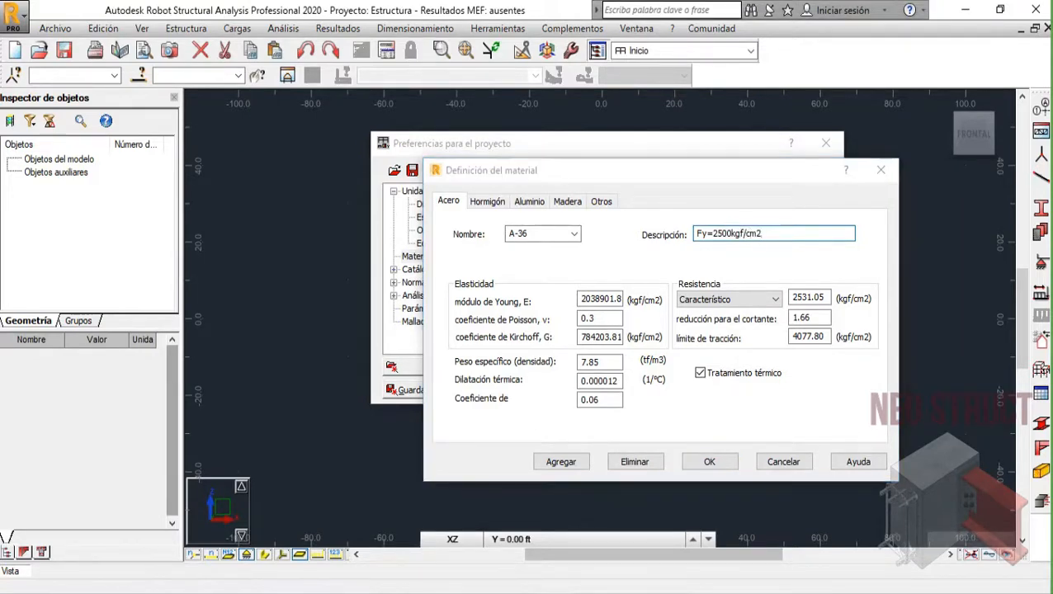
{"action": "type", "text": "36*70"}
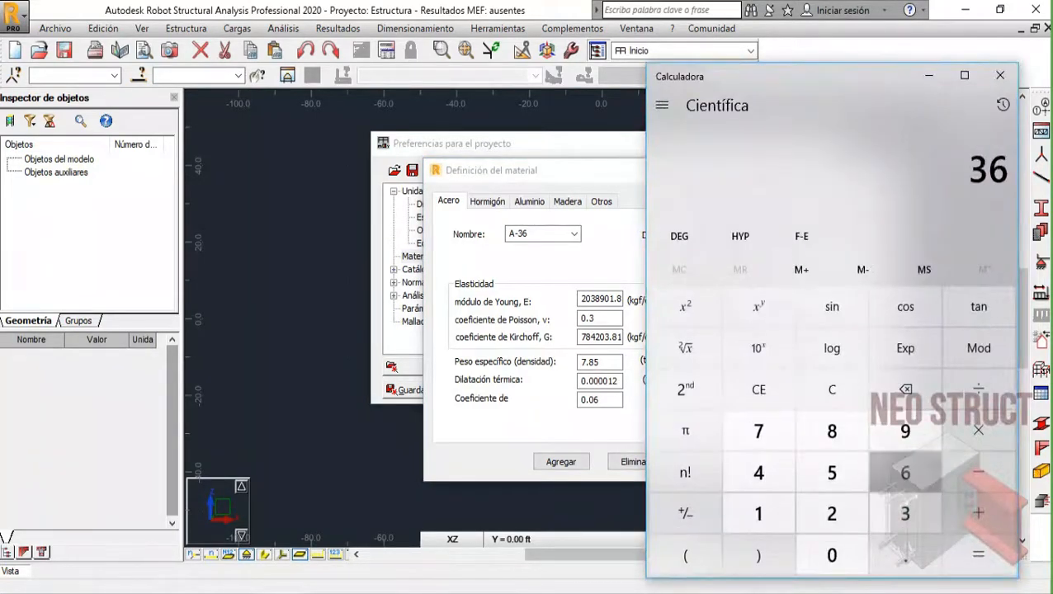
{"action": "key", "text": "Return"}
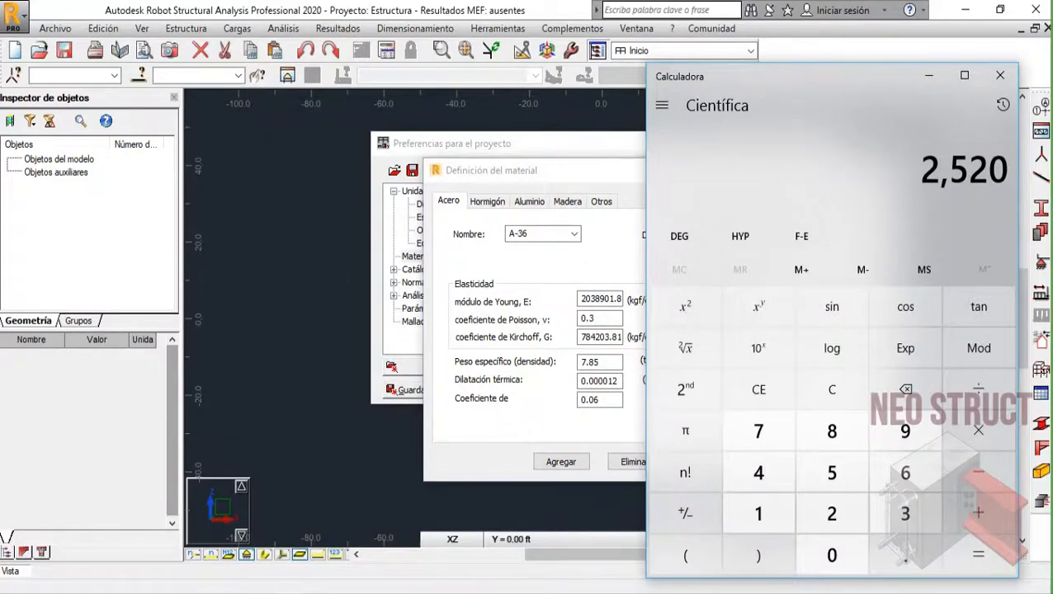
{"action": "left_click", "coordinate": [1000, 76]}
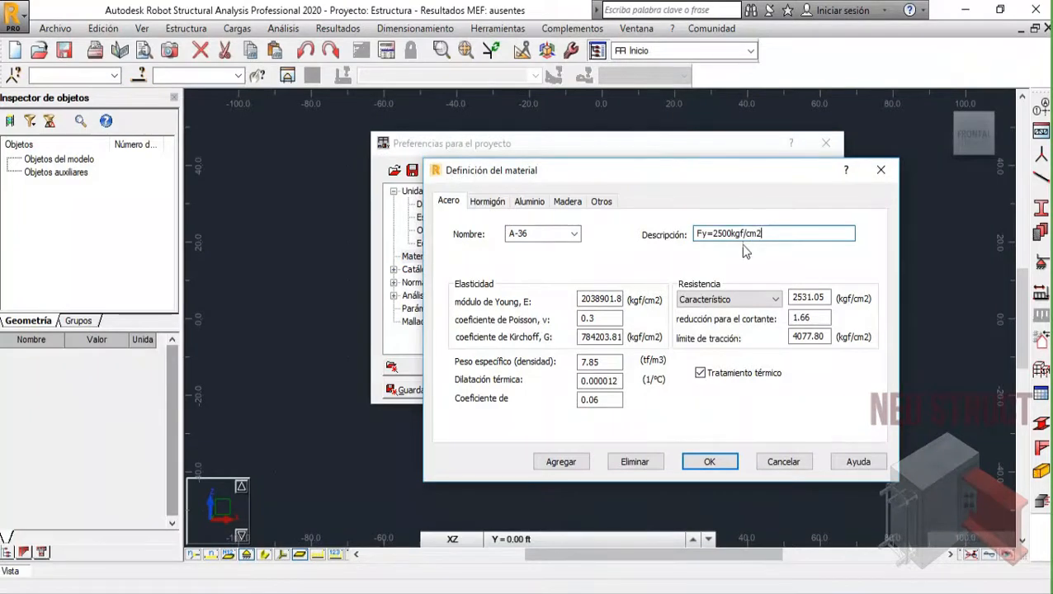
- Set the Young's modulus of A-36 to 2000000 kgf/cm2 and review its Poisson and Kirchhoff coefficients
{"action": "double_click", "coordinate": [593, 302]}
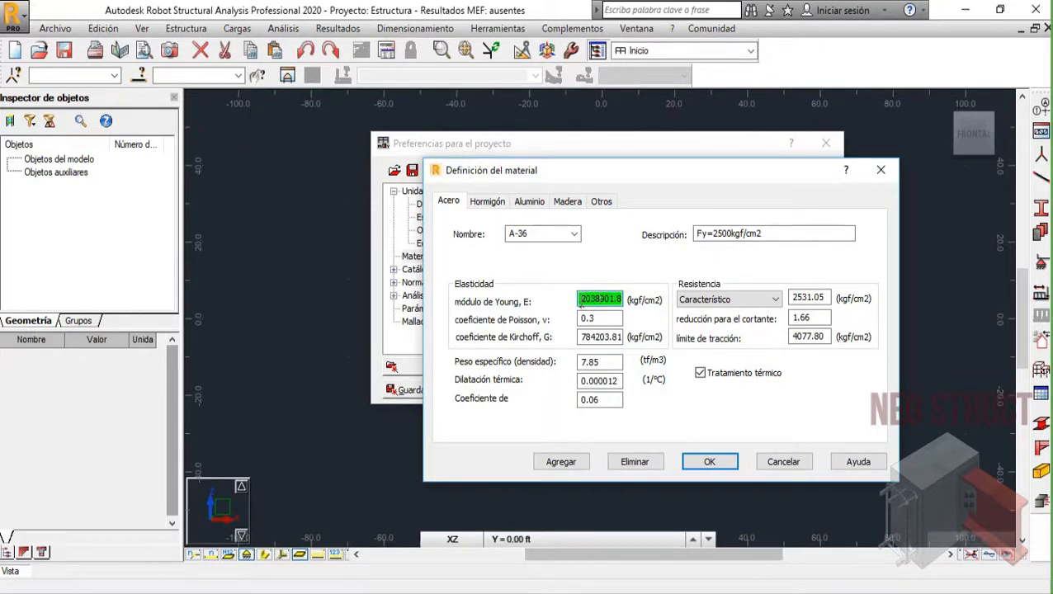
{"action": "left_click_drag", "start_coordinate": [581, 304], "coordinate": [661, 303]}
{"action": "type", "text": "2000000"}
{"action": "left_click", "coordinate": [611, 318]}
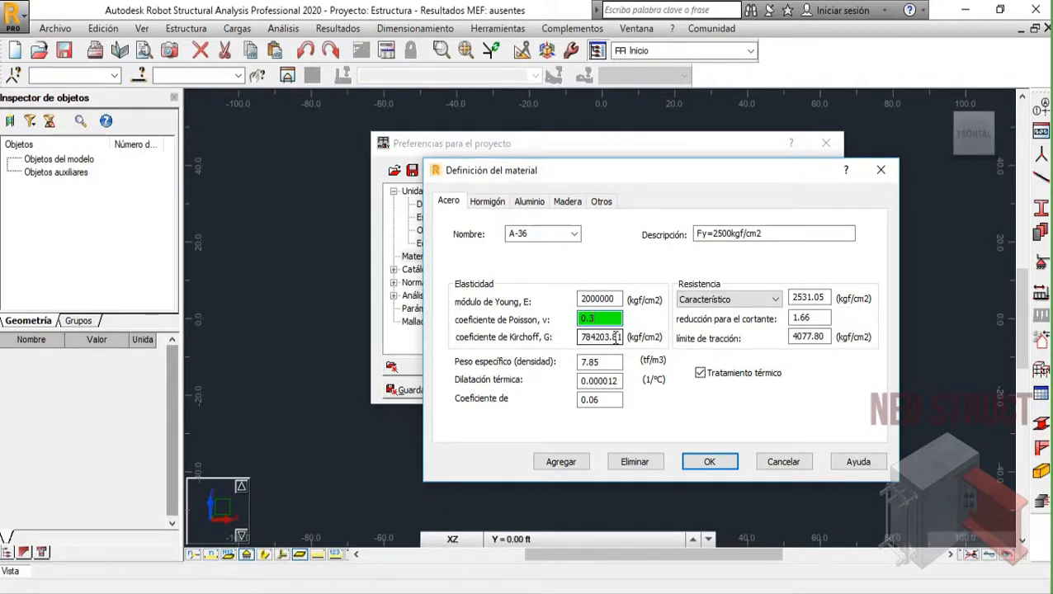
{"action": "left_click", "coordinate": [615, 298]}
{"action": "double_click", "coordinate": [617, 319]}
{"action": "double_click", "coordinate": [617, 336]}
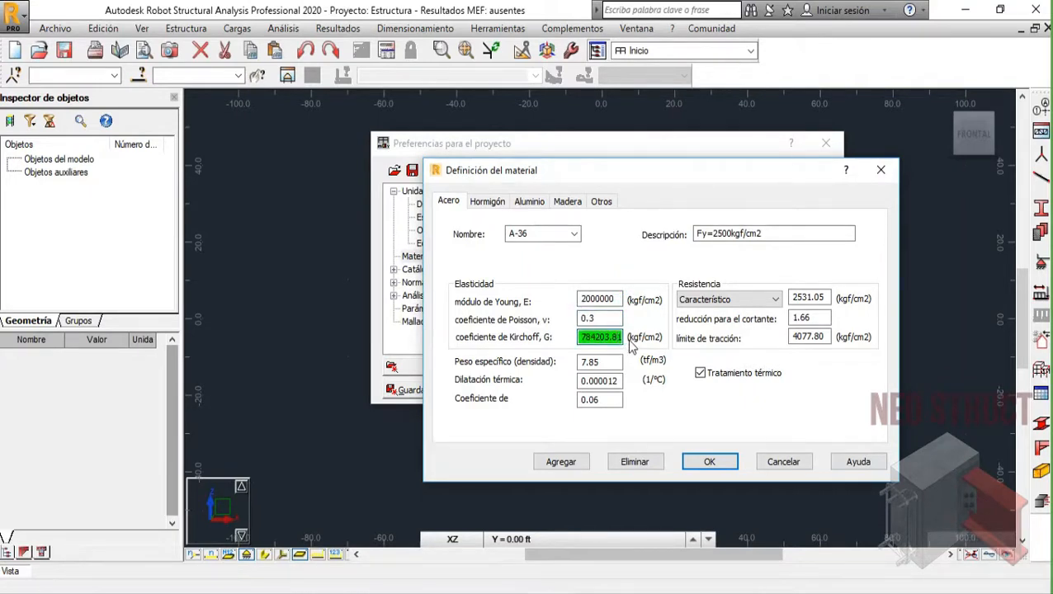
- Set the characteristic strength of A-36 to 2500 kgf/cm2 and review its shear reduction, tensile limit and density
{"action": "double_click", "coordinate": [807, 298]}
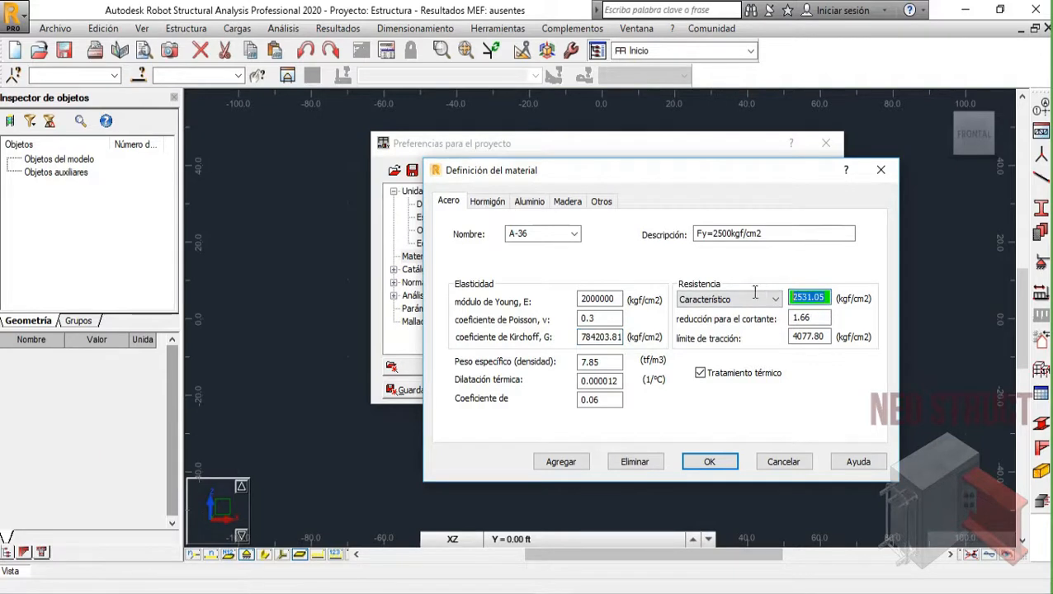
{"action": "type", "text": "2500"}
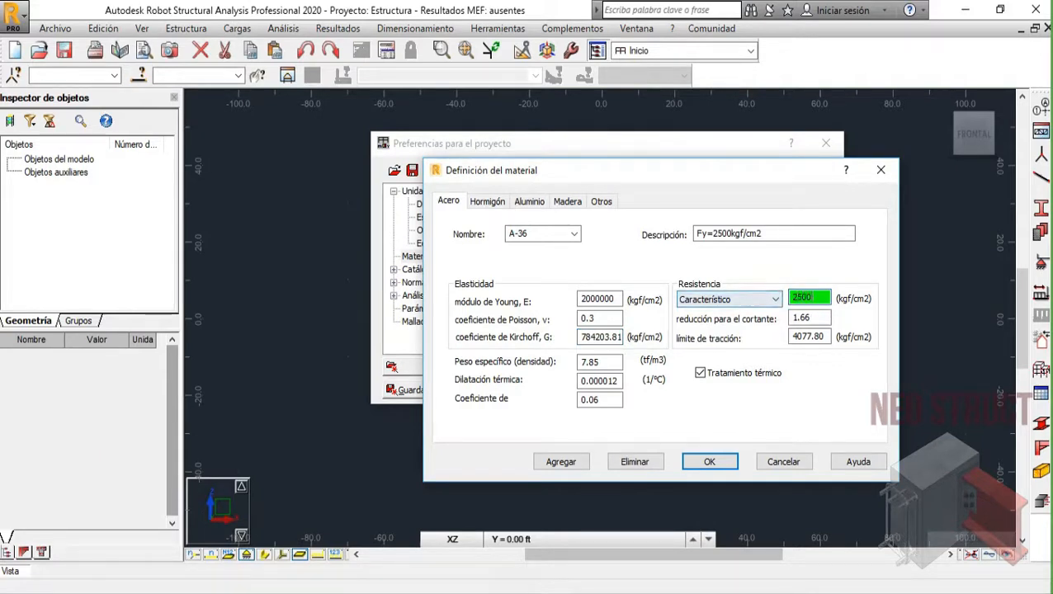
{"action": "double_click", "coordinate": [815, 320]}
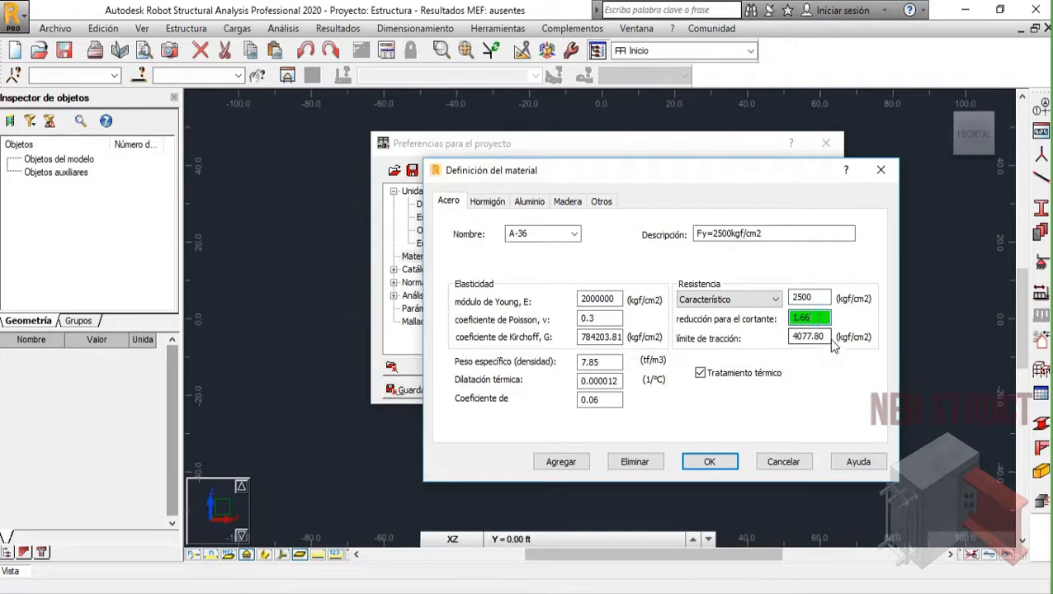
{"action": "double_click", "coordinate": [828, 334]}
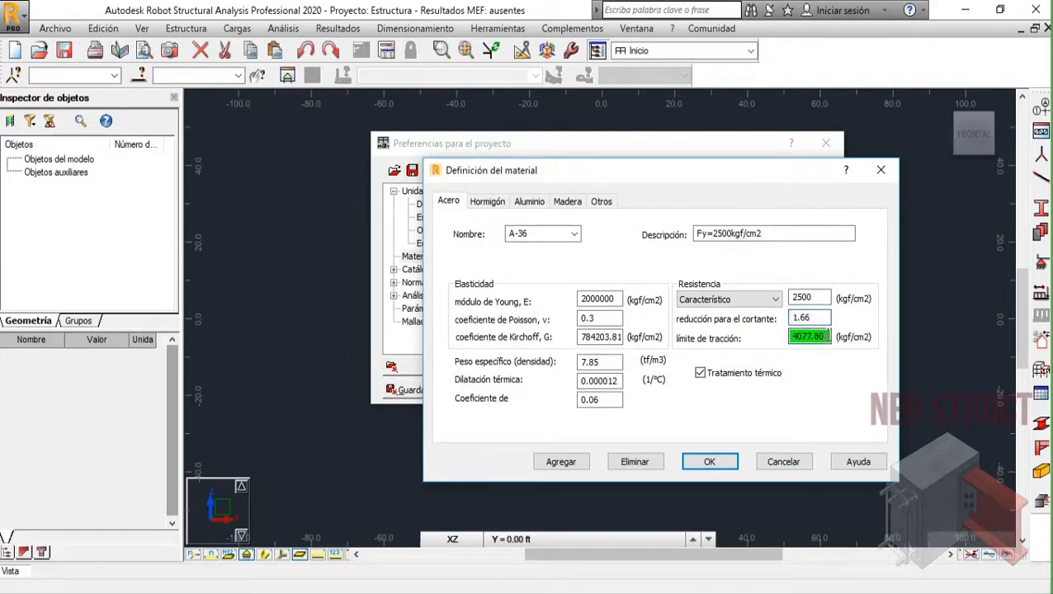
{"action": "double_click", "coordinate": [604, 364]}
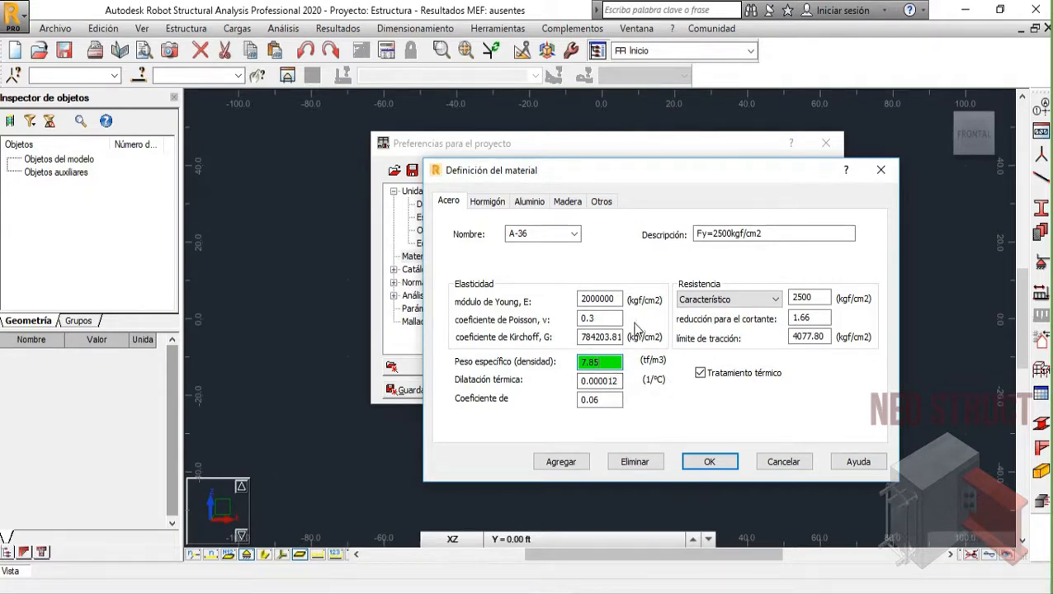
{"action": "double_click", "coordinate": [620, 299]}
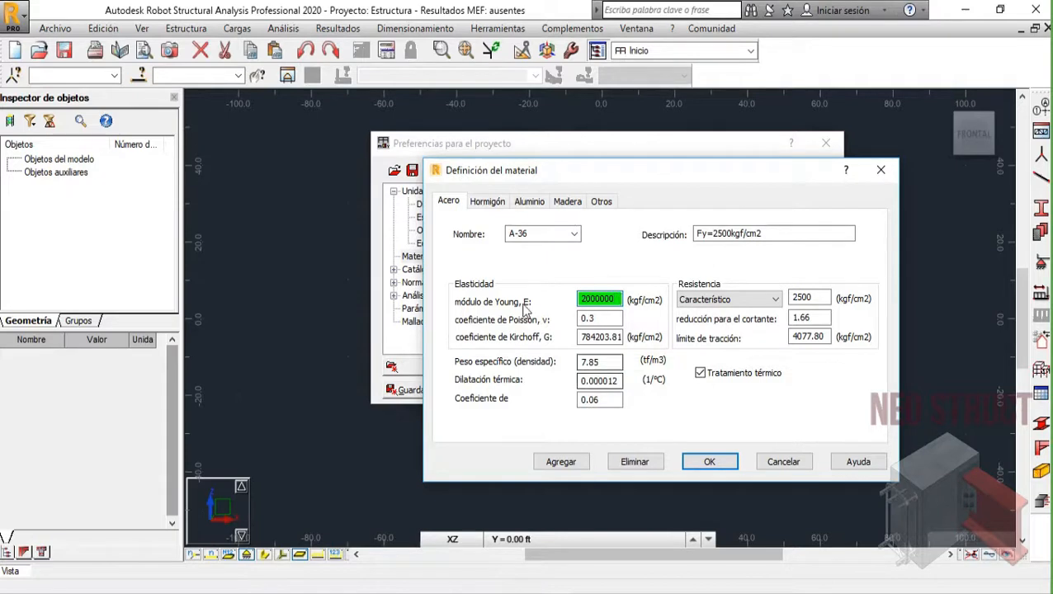
- Add A-36 to the steel definitions and select it from the list of steel names
{"action": "left_click", "coordinate": [558, 463]}
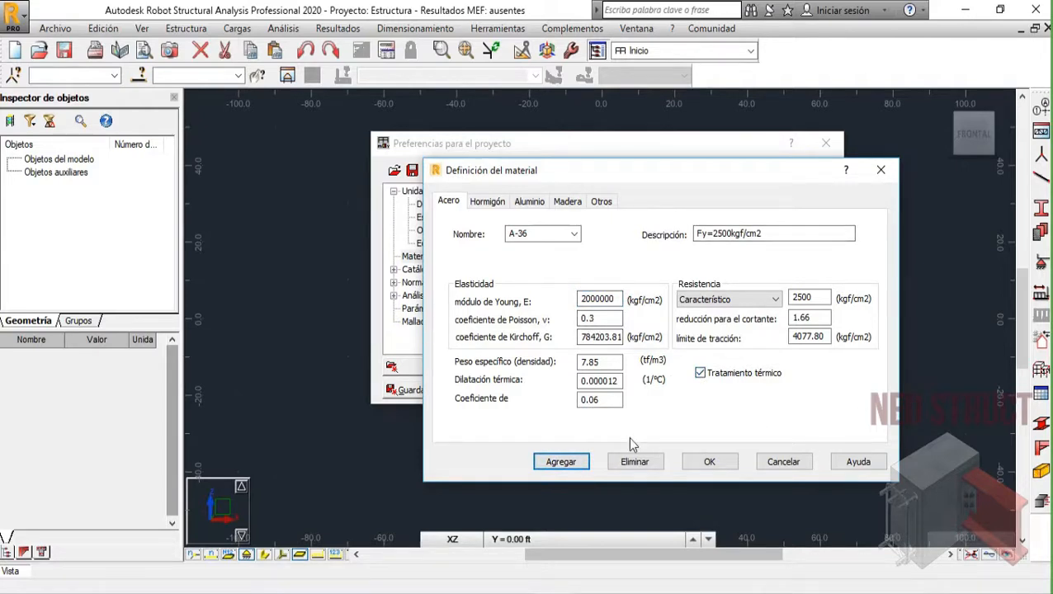
{"action": "left_click", "coordinate": [556, 463]}
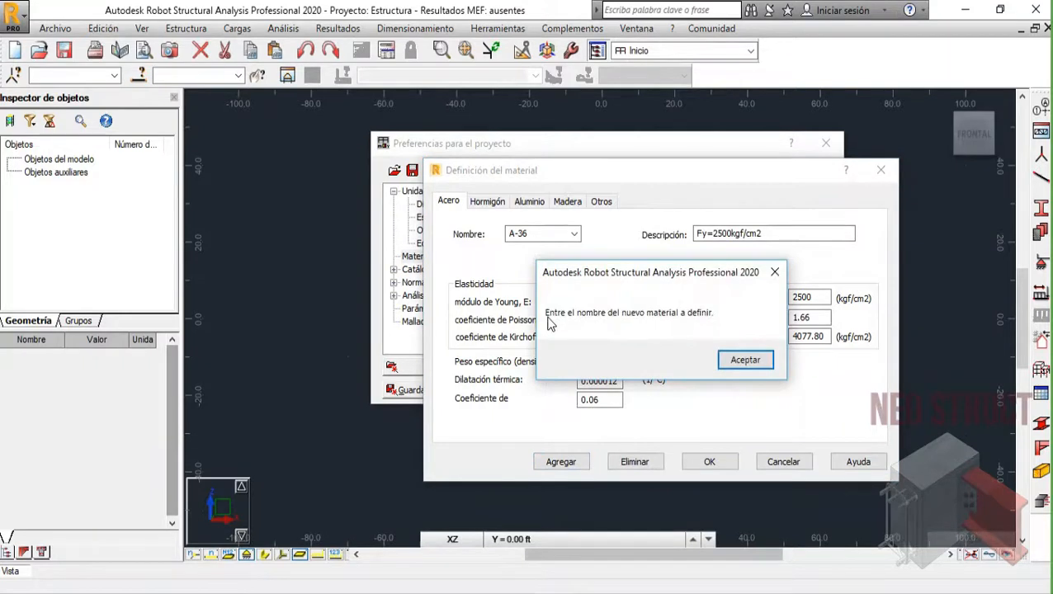
{"action": "left_click", "coordinate": [751, 362]}
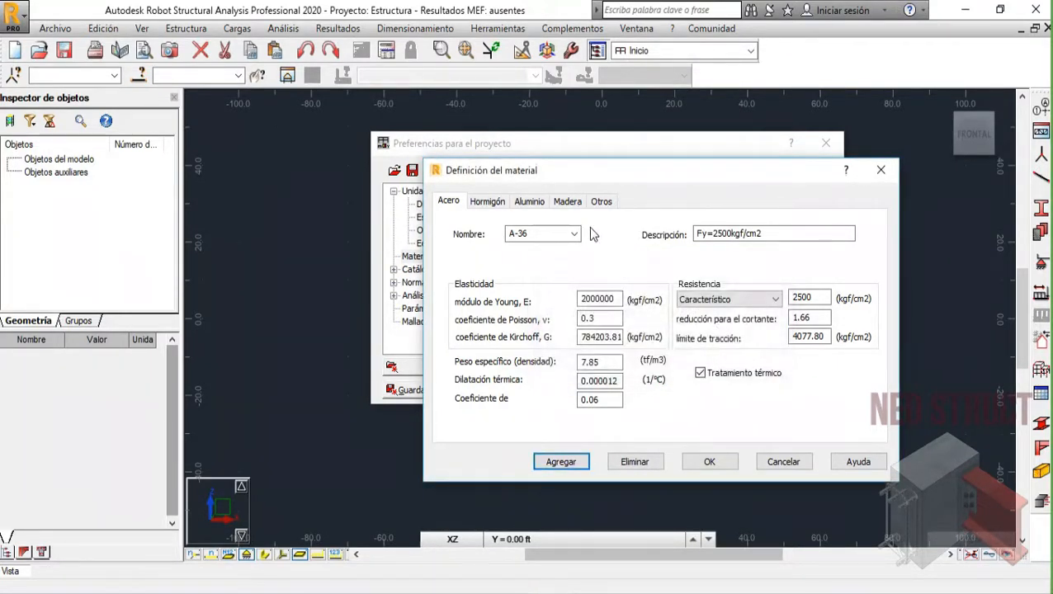
{"action": "left_click", "coordinate": [575, 235]}
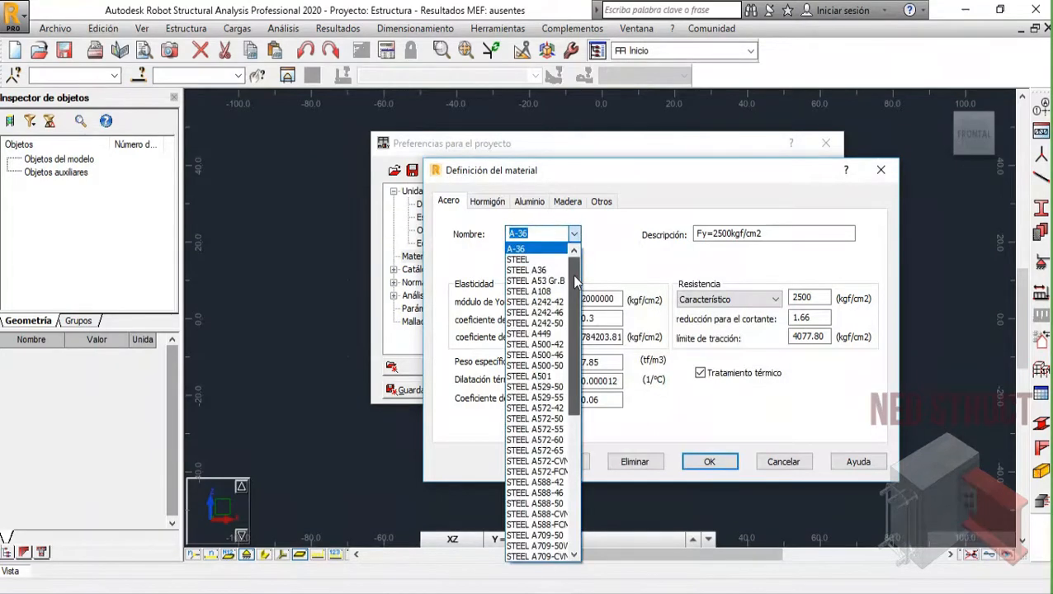
{"action": "left_click", "coordinate": [531, 250]}
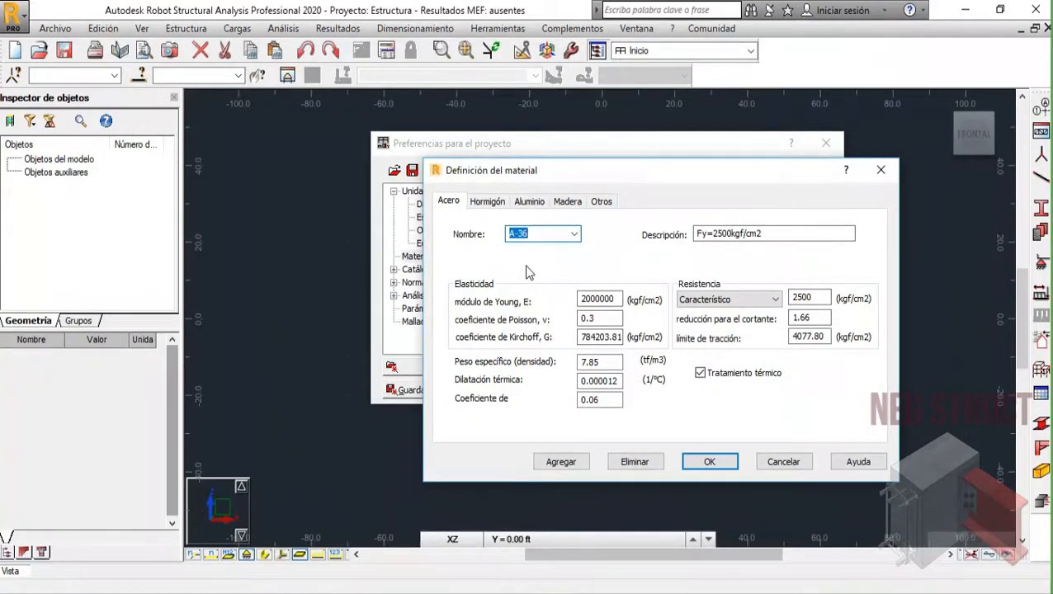
- In the Hormigón definitions, look through the available concretes and name a new one f'c=210kgf/cm2, based on CONCR
{"action": "left_click", "coordinate": [487, 202]}
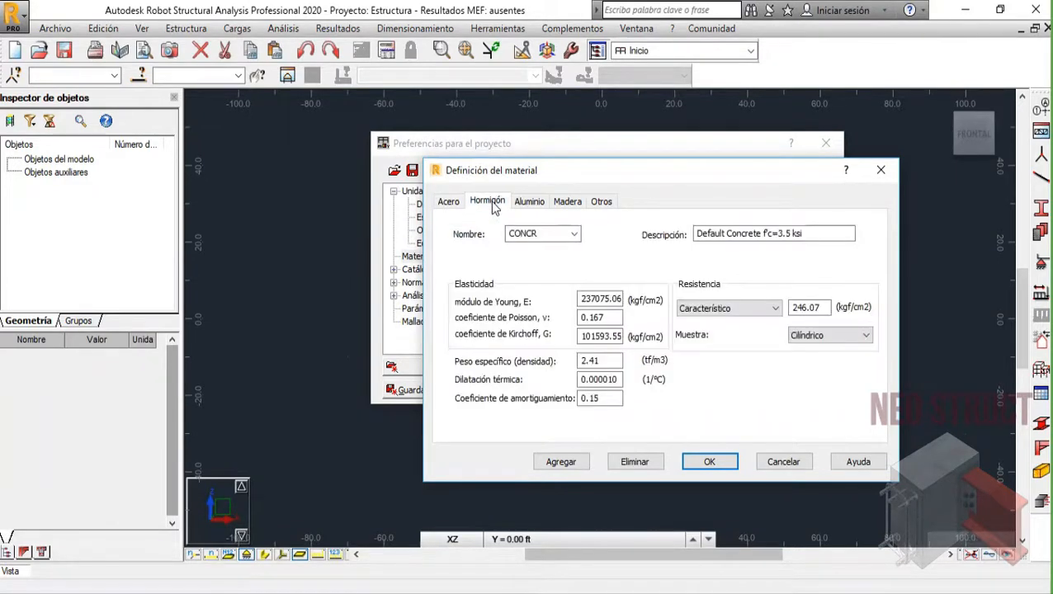
{"action": "left_click", "coordinate": [575, 236]}
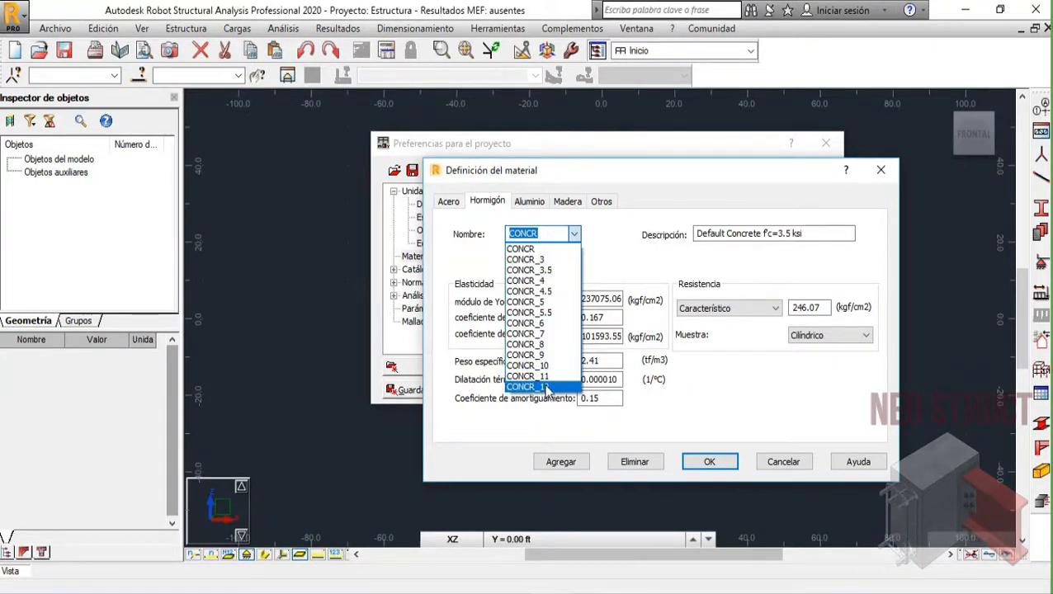
{"action": "left_click", "coordinate": [549, 233]}
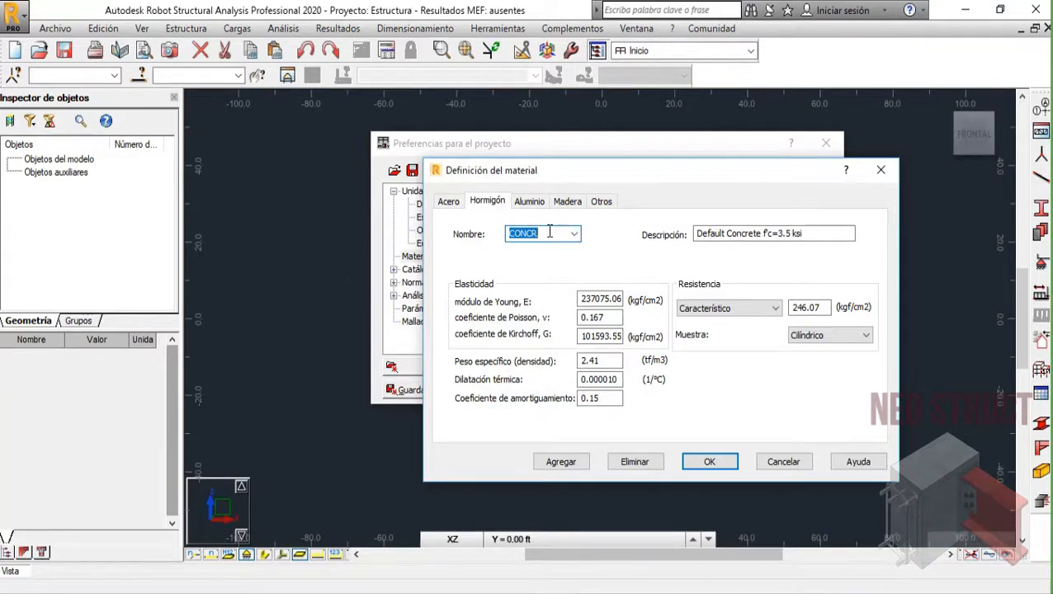
{"action": "type", "text": "f'c=210kg"}
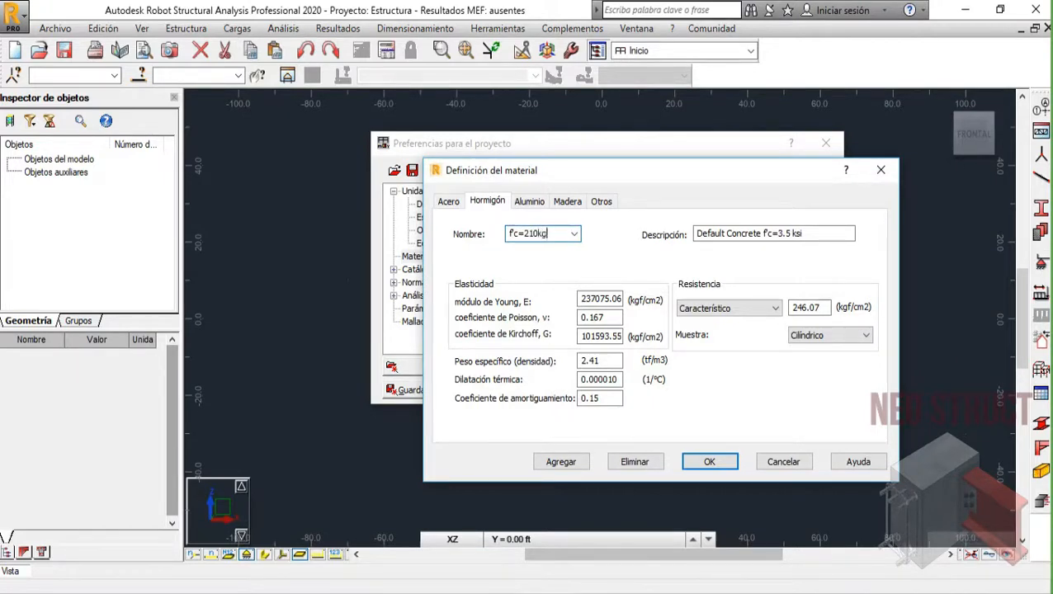
{"action": "type", "text": "f/cm2"}
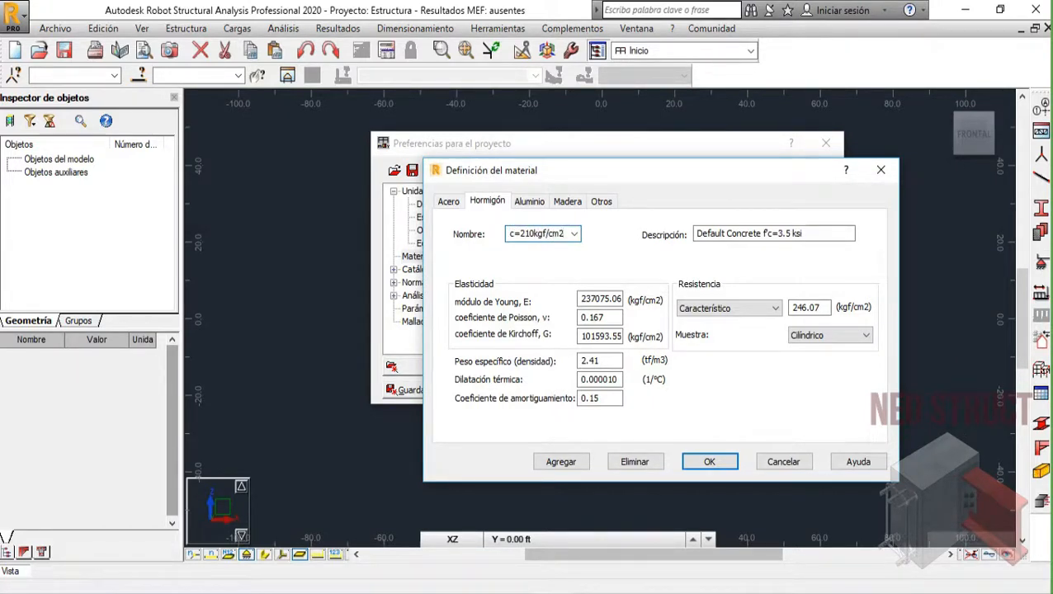
- Replace the description of the new concrete with "concreto de 210kgf/cm2"
{"action": "left_click", "coordinate": [817, 232]}
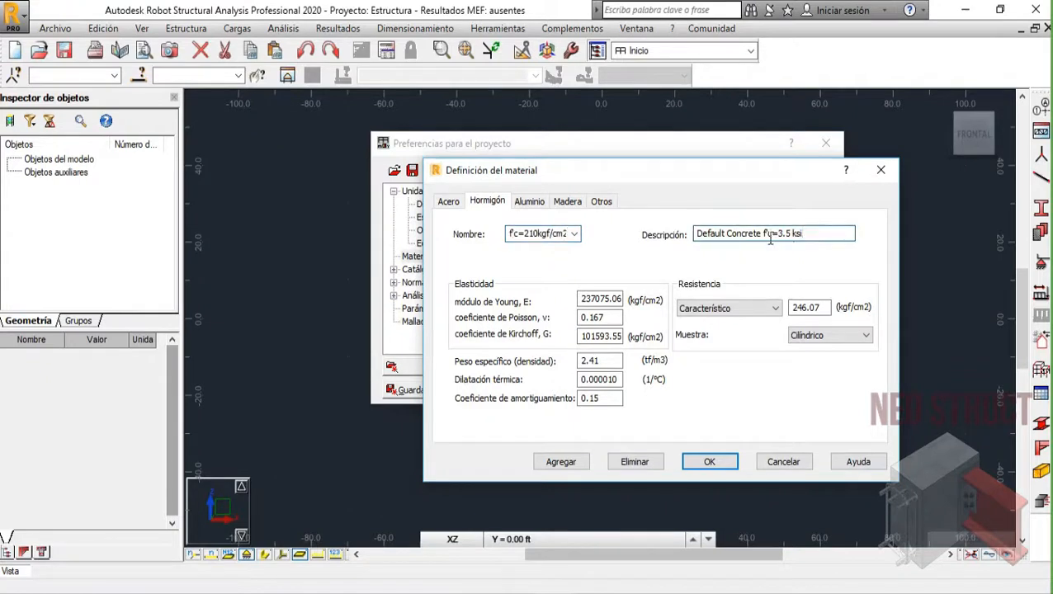
{"action": "left_click_drag", "start_coordinate": [832, 233], "coordinate": [145, 169]}
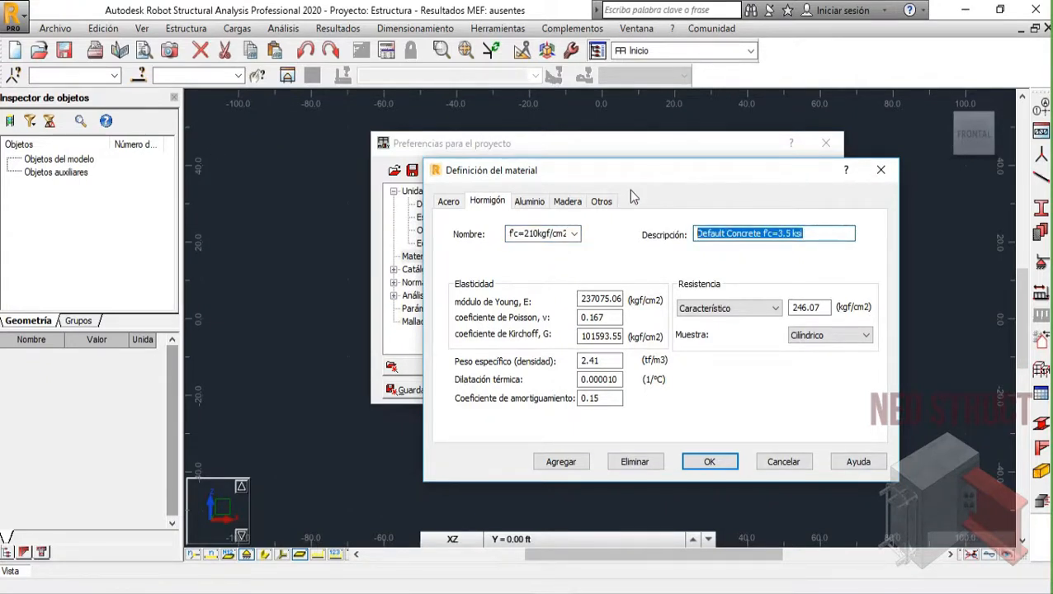
{"action": "type", "text": "resis"}
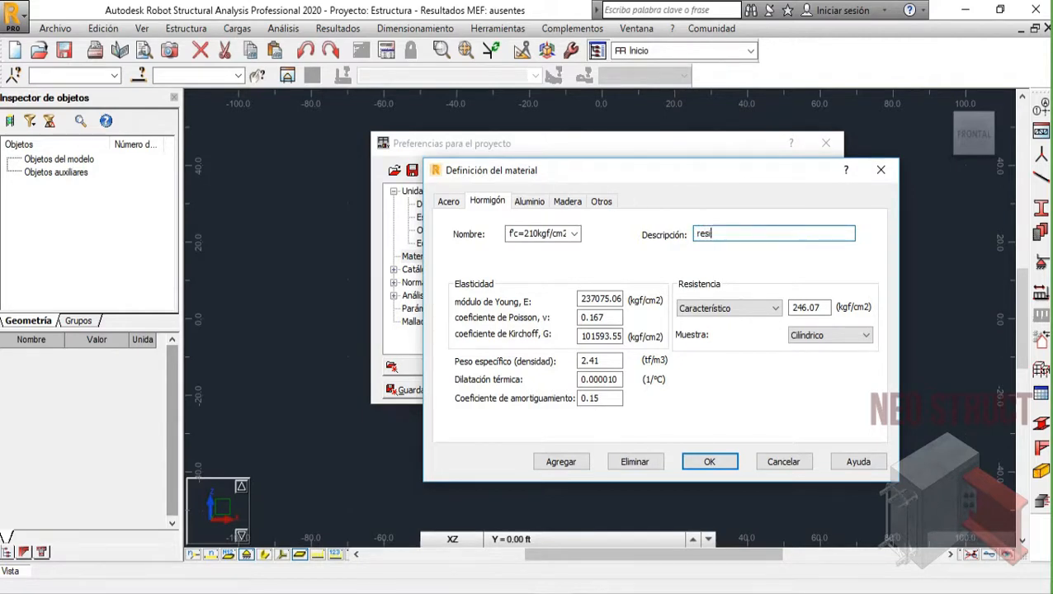
{"action": "key", "text": "BackSpace"}
{"action": "key", "text": "BackSpace"}
{"action": "key", "text": "BackSpace"}
{"action": "key", "text": "BackSpace"}
{"action": "type", "text": "cc"}
{"action": "type", "text": "ncreto de 2"}
{"action": "type", "text": "10"}
{"action": "type", "text": "kgf"}
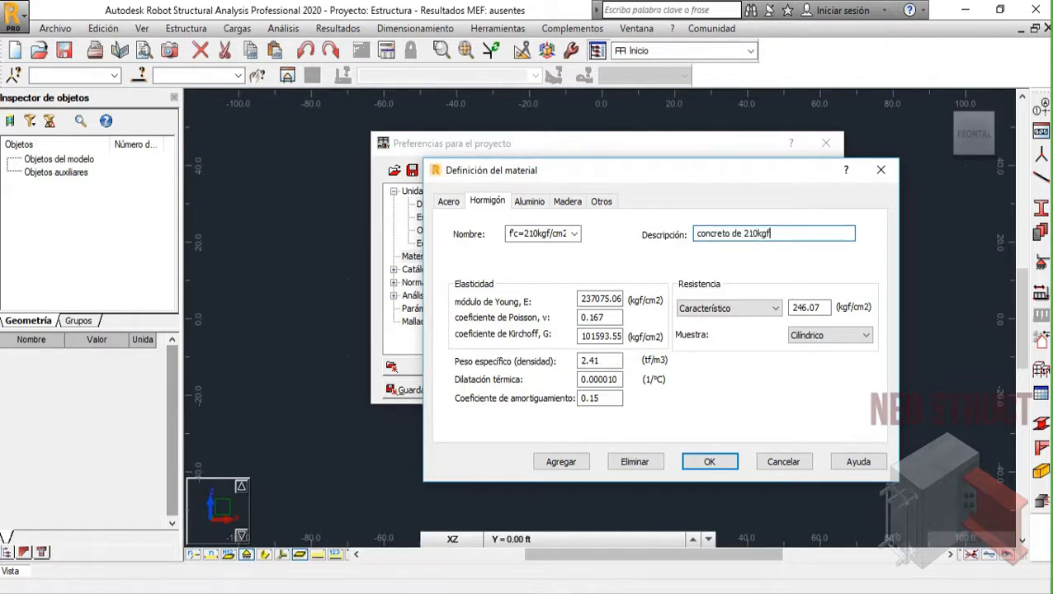
{"action": "type", "text": "7cm2"}
- Handwrite the concrete elastic modulus formula 15100√f'c as an on-screen annotation over the material definition dialog
{"action": "double_click", "coordinate": [584, 302]}
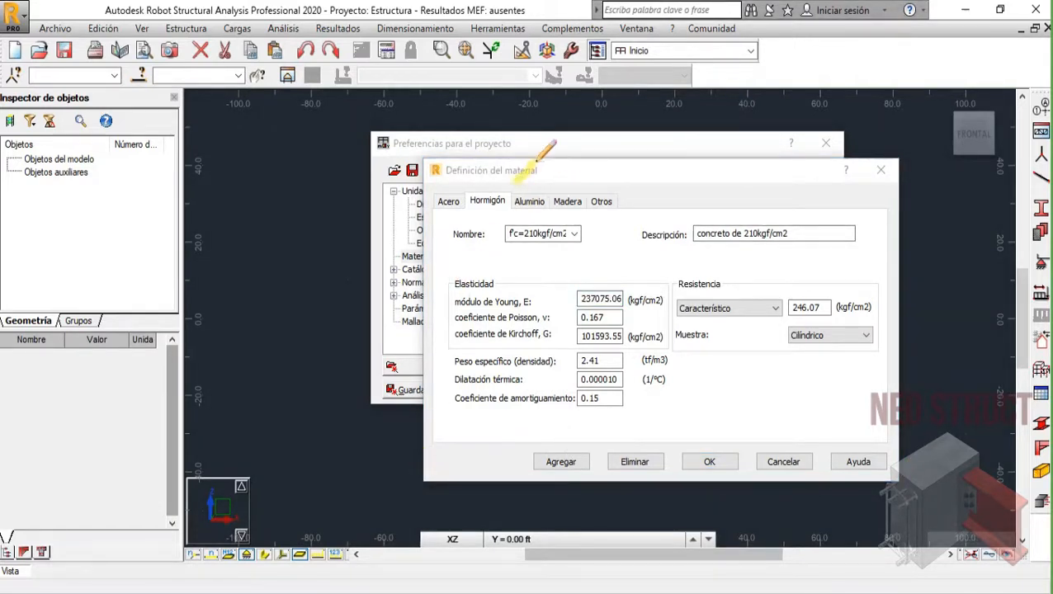
{"action": "mouse_move", "coordinate": [529, 163]}
{"action": "left_mouse_down"}
{"action": "mouse_move", "coordinate": [534, 188]}
{"action": "mouse_move", "coordinate": [565, 195]}
{"action": "mouse_move", "coordinate": [548, 199]}
{"action": "left_mouse_up"}
{"action": "mouse_move", "coordinate": [558, 153]}
{"action": "left_mouse_down"}
{"action": "mouse_move", "coordinate": [575, 151]}
{"action": "mouse_move", "coordinate": [588, 206]}
{"action": "left_mouse_up"}
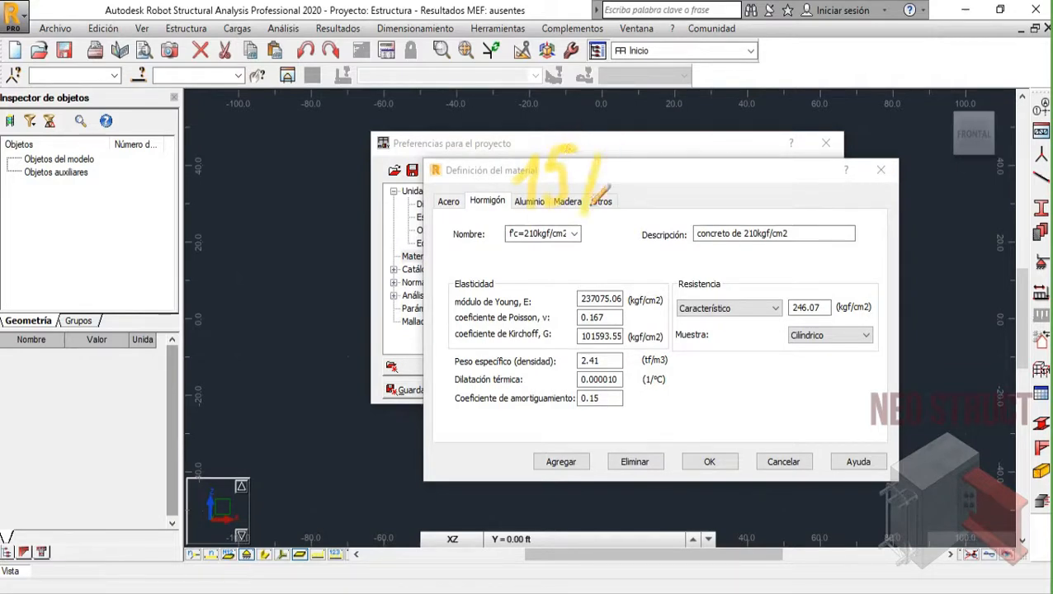
{"action": "mouse_move", "coordinate": [625, 159]}
{"action": "left_mouse_down"}
{"action": "mouse_move", "coordinate": [606, 210]}
{"action": "mouse_move", "coordinate": [619, 168]}
{"action": "mouse_move", "coordinate": [652, 196]}
{"action": "mouse_move", "coordinate": [664, 165]}
{"action": "mouse_move", "coordinate": [710, 198]}
{"action": "mouse_move", "coordinate": [811, 135]}
{"action": "mouse_move", "coordinate": [756, 194]}
{"action": "mouse_move", "coordinate": [739, 230]}
{"action": "left_mouse_up"}
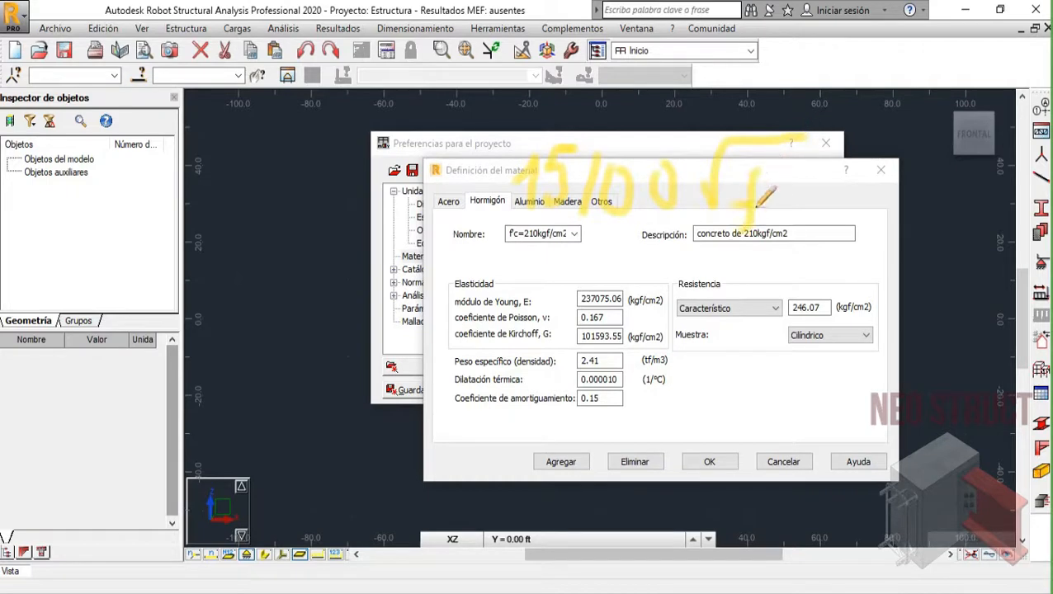
{"action": "left_click_drag", "start_coordinate": [794, 136], "coordinate": [788, 154]}
{"action": "left_click_drag", "start_coordinate": [797, 169], "coordinate": [776, 208]}
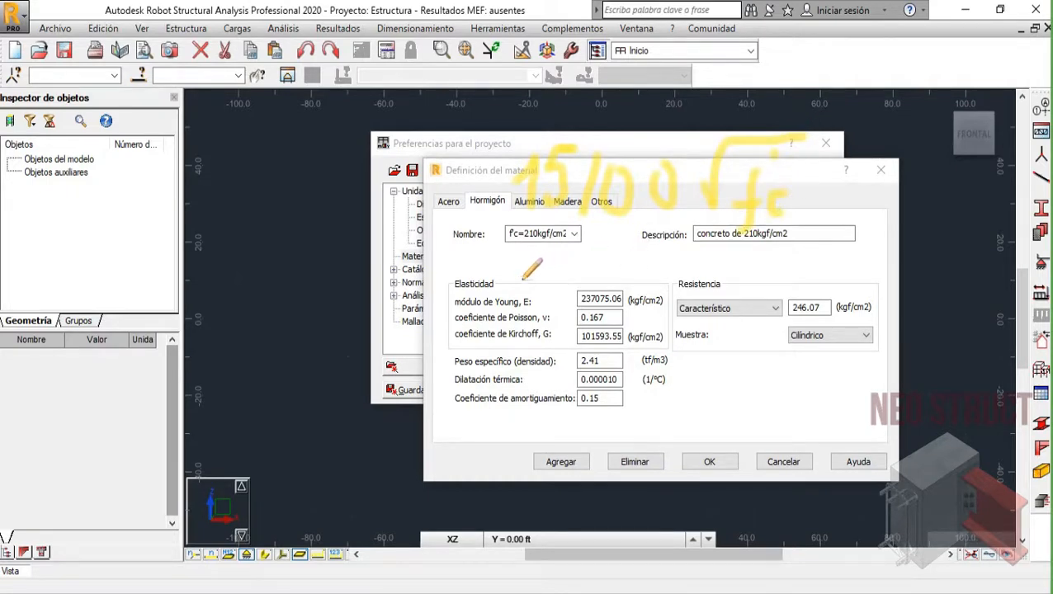
- Handwrite the alternative elastic modulus formula 15000√f'c beneath the first formula as an on-screen annotation
{"action": "mouse_move", "coordinate": [519, 258]}
{"action": "left_mouse_down"}
{"action": "mouse_move", "coordinate": [528, 304]}
{"action": "mouse_move", "coordinate": [570, 280]}
{"action": "mouse_move", "coordinate": [546, 297]}
{"action": "left_mouse_up"}
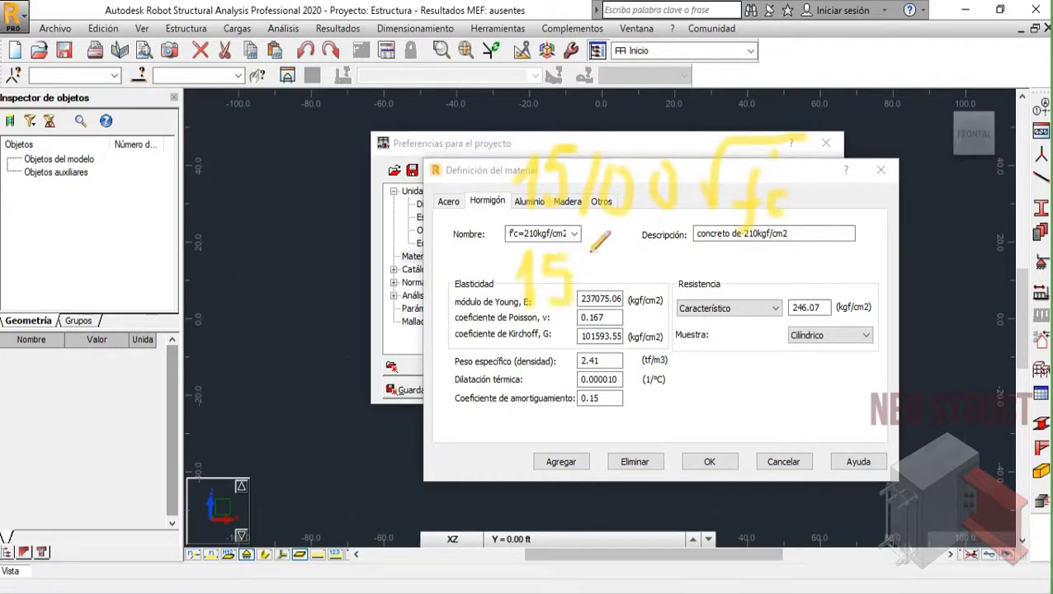
{"action": "mouse_move", "coordinate": [586, 262]}
{"action": "left_mouse_down"}
{"action": "mouse_move", "coordinate": [630, 277]}
{"action": "mouse_move", "coordinate": [644, 240]}
{"action": "mouse_move", "coordinate": [687, 293]}
{"action": "mouse_move", "coordinate": [670, 242]}
{"action": "left_mouse_up"}
{"action": "left_click_drag", "start_coordinate": [707, 279], "coordinate": [801, 229]}
{"action": "mouse_move", "coordinate": [756, 257]}
{"action": "left_mouse_down"}
{"action": "mouse_move", "coordinate": [740, 340]}
{"action": "mouse_move", "coordinate": [770, 297]}
{"action": "left_mouse_up"}
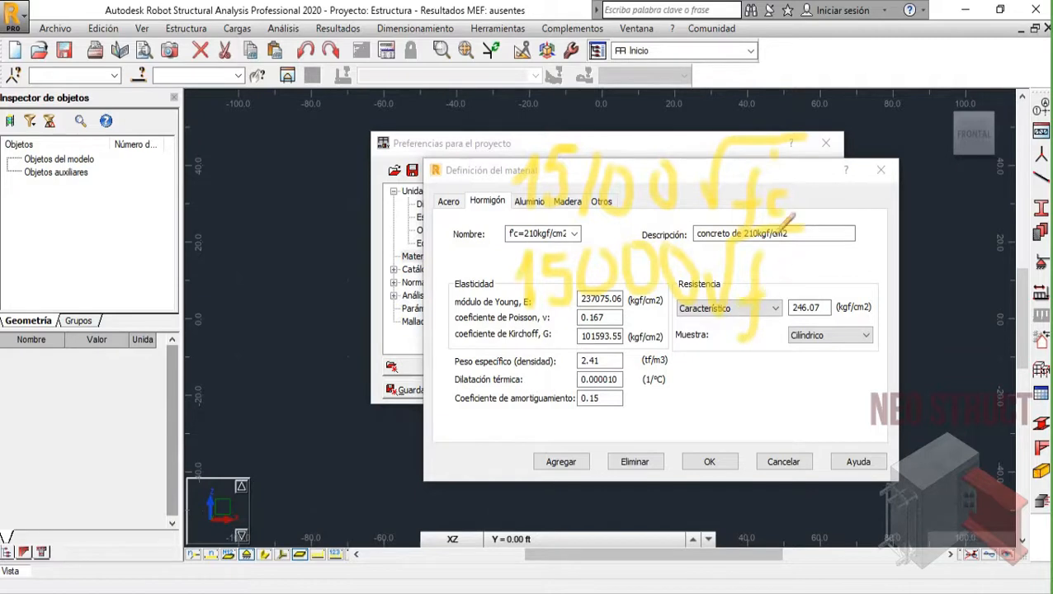
{"action": "left_click_drag", "start_coordinate": [774, 235], "coordinate": [774, 253]}
{"action": "left_click_drag", "start_coordinate": [789, 300], "coordinate": [785, 322]}
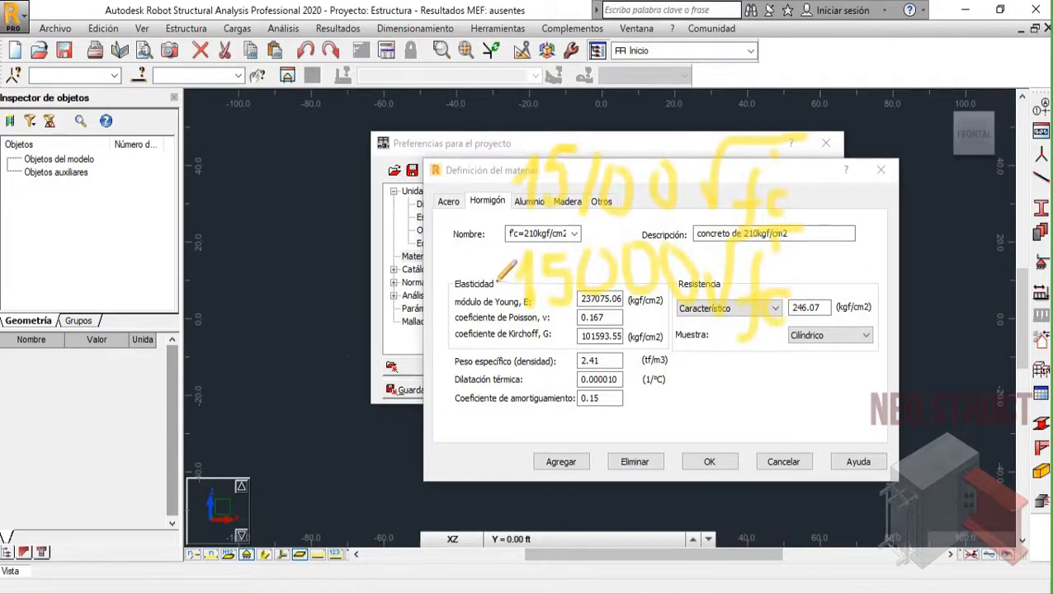
- Mark the 15000√f'c formula with an arrow, circle its f'c term and underline it, and clear all the annotations
{"action": "mouse_move", "coordinate": [426, 282]}
{"action": "left_mouse_down"}
{"action": "mouse_move", "coordinate": [496, 274]}
{"action": "mouse_move", "coordinate": [476, 294]}
{"action": "left_mouse_up"}
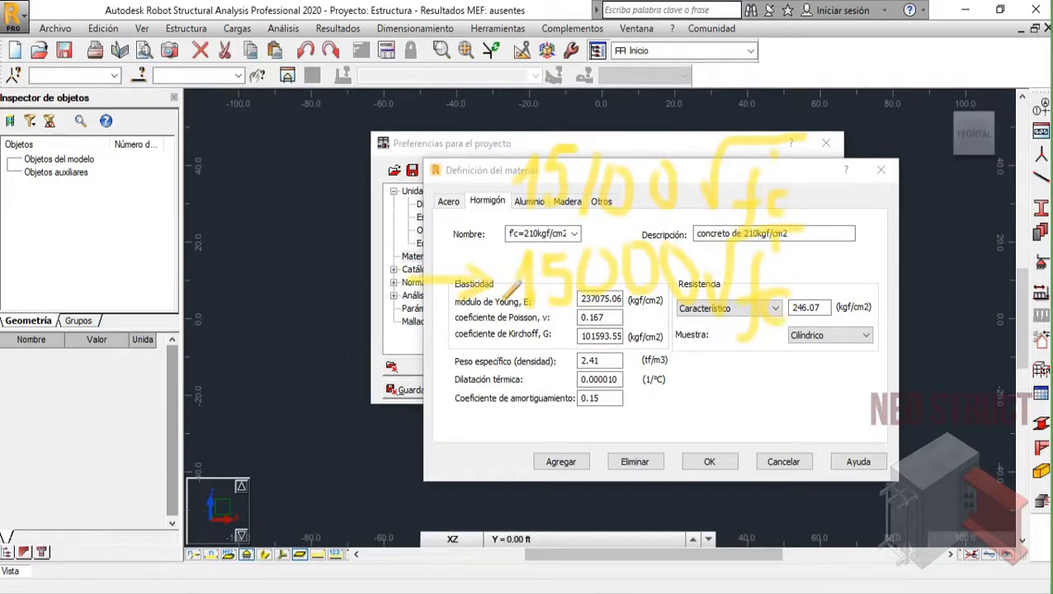
{"action": "mouse_move", "coordinate": [727, 282]}
{"action": "left_mouse_down"}
{"action": "mouse_move", "coordinate": [851, 307]}
{"action": "mouse_move", "coordinate": [720, 265]}
{"action": "left_mouse_up"}
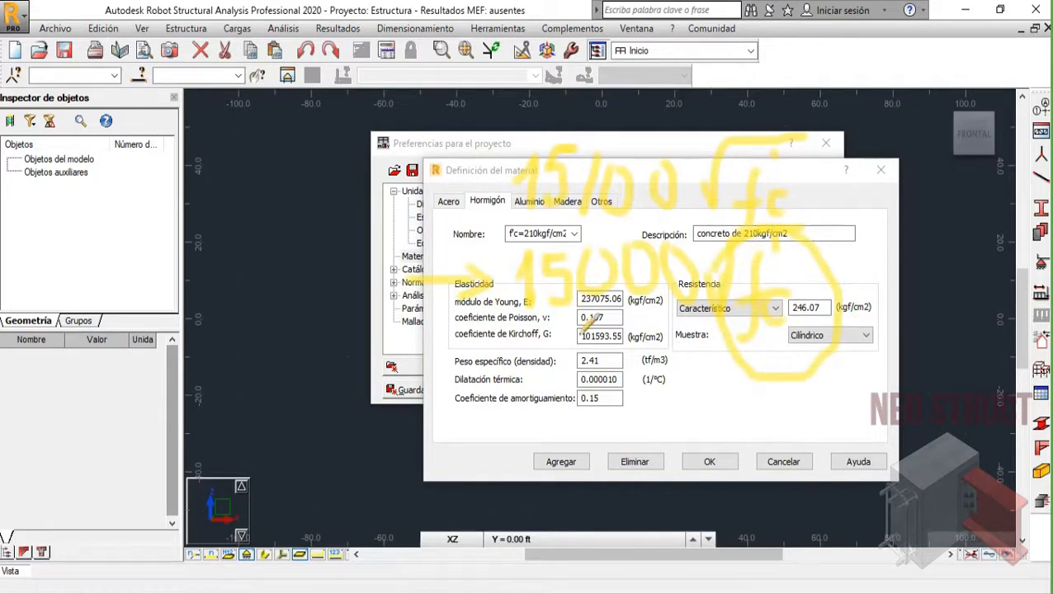
{"action": "left_click_drag", "start_coordinate": [459, 342], "coordinate": [891, 349]}
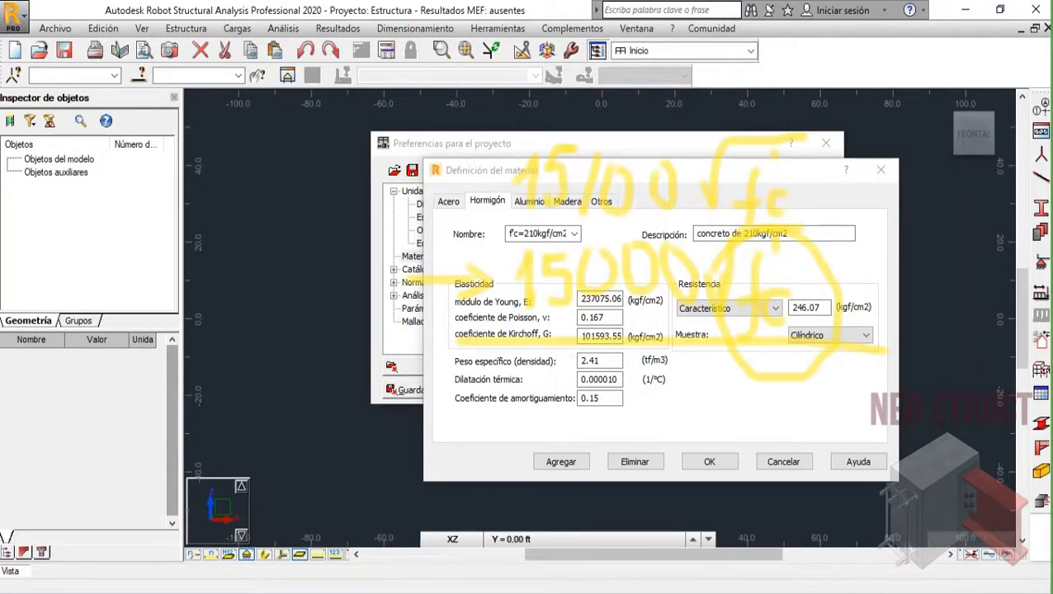
{"action": "key", "text": "Escape"}
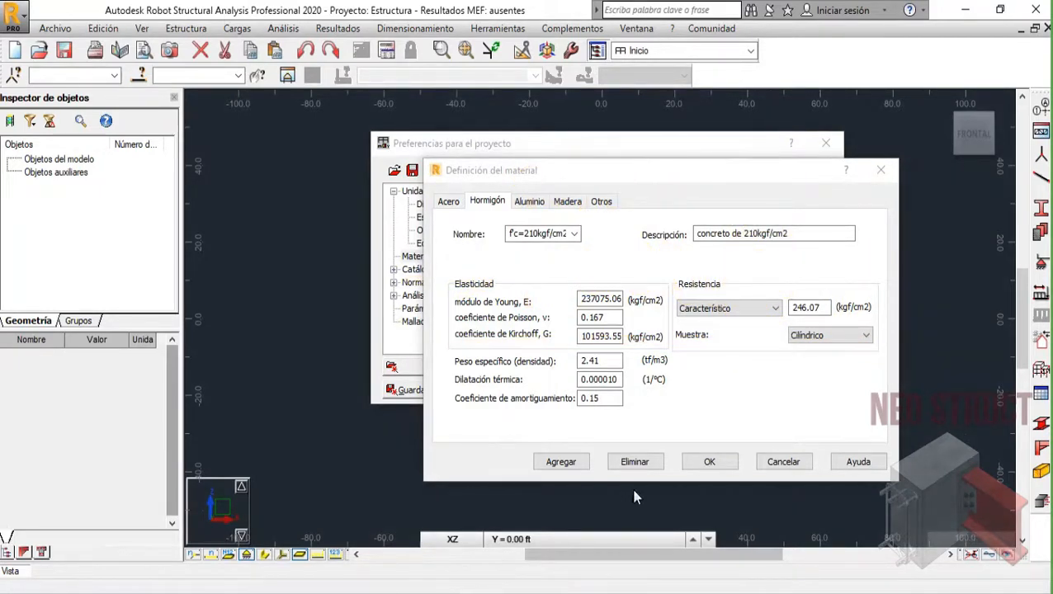
- Open the calculator for the concrete's Young's modulus and enter 210 as the f'c value
{"action": "double_click", "coordinate": [615, 299]}
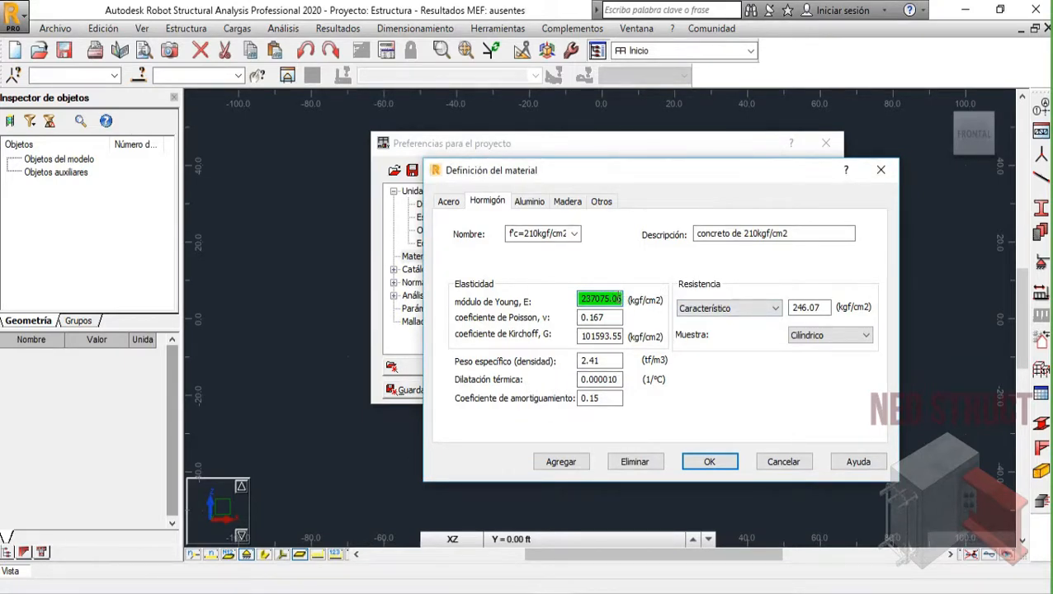
{"action": "double_click", "coordinate": [623, 299]}
{"action": "double_click", "coordinate": [621, 298]}
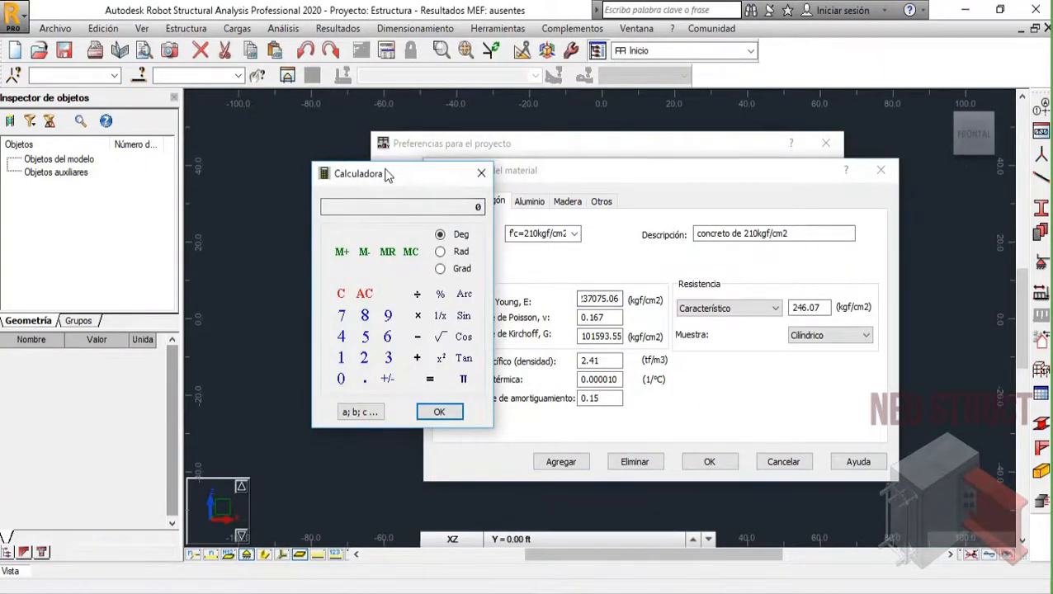
{"action": "left_click_drag", "start_coordinate": [385, 173], "coordinate": [377, 200]}
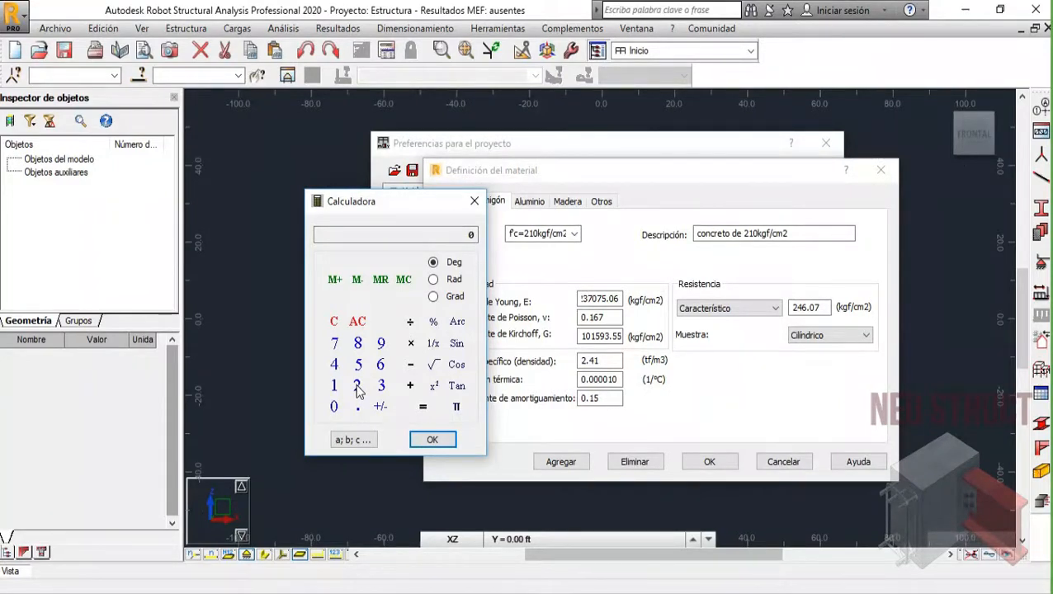
{"action": "left_click", "coordinate": [357, 389]}
{"action": "left_click", "coordinate": [334, 386]}
{"action": "left_click", "coordinate": [334, 406]}
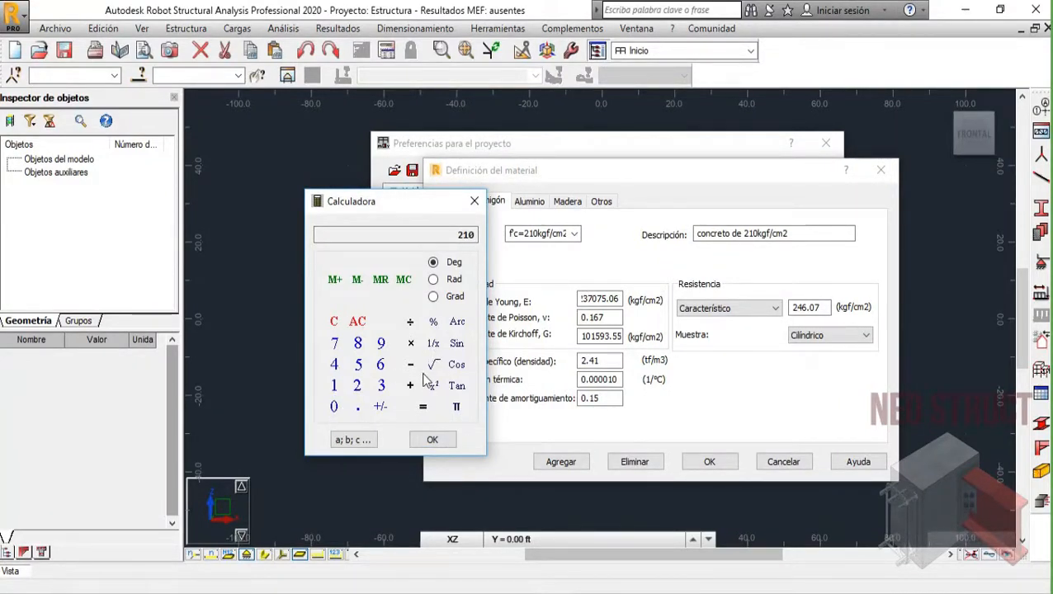
- Set the concrete's Young's modulus E to the calculated 15000 times the square root of 210, and its Poisson coefficient to 0.20
{"action": "left_click", "coordinate": [434, 365]}
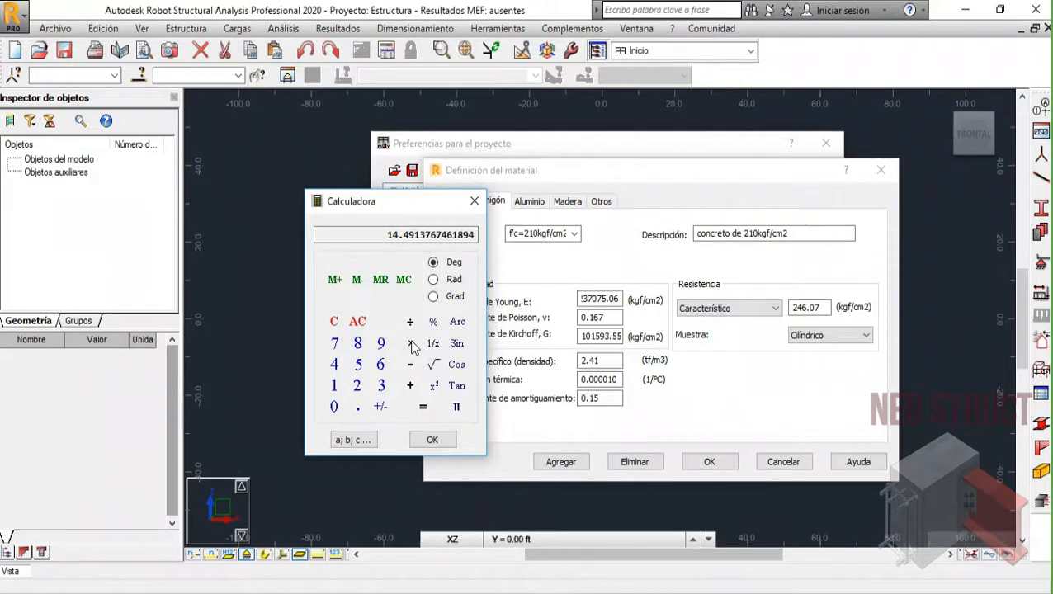
{"action": "left_click", "coordinate": [334, 386]}
{"action": "left_click", "coordinate": [358, 365]}
{"action": "left_click", "coordinate": [335, 407]}
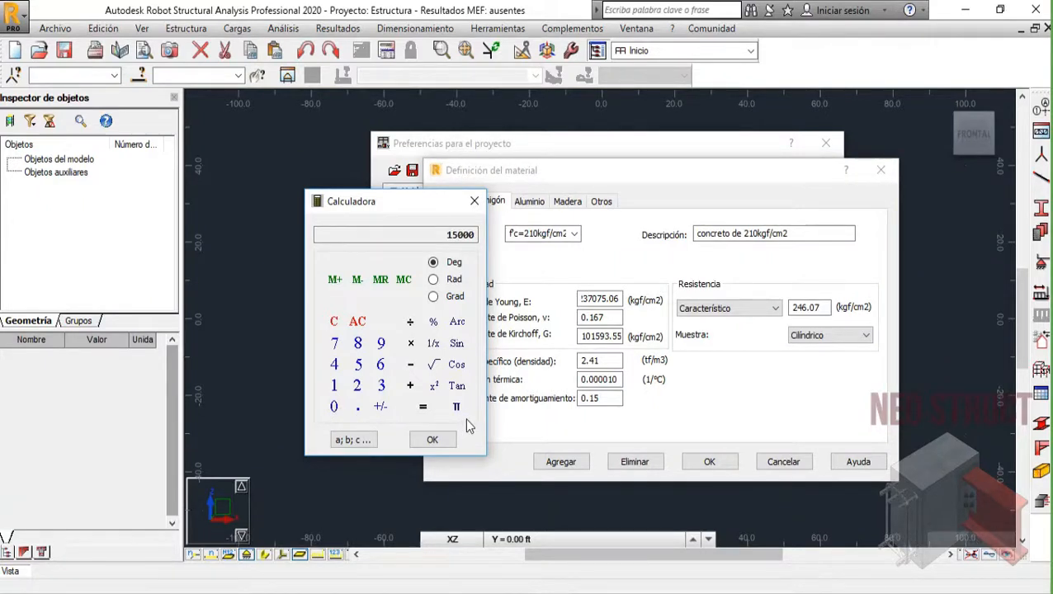
{"action": "left_click", "coordinate": [422, 407]}
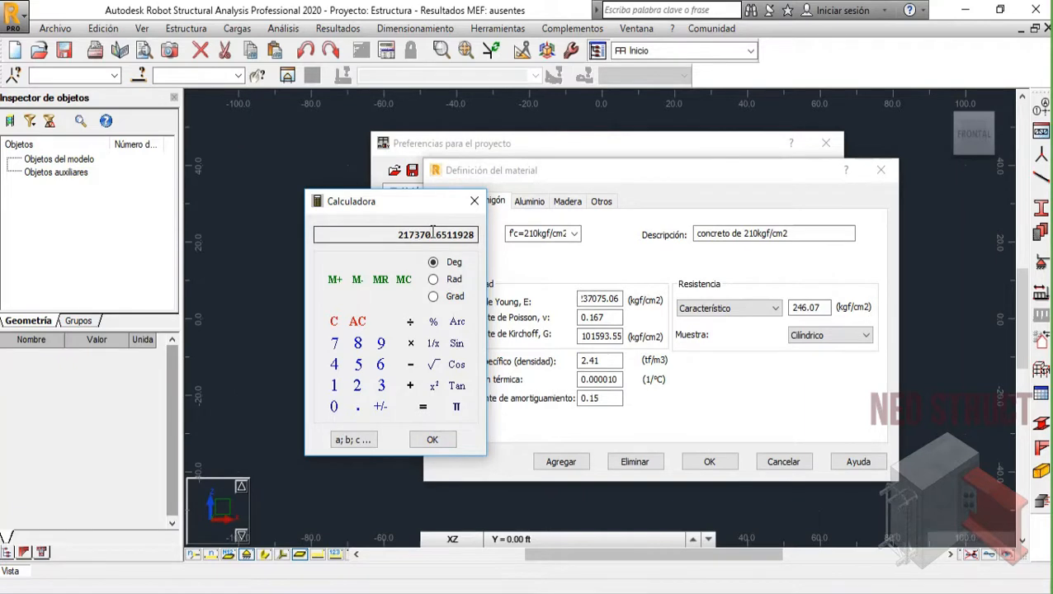
{"action": "left_click", "coordinate": [434, 440]}
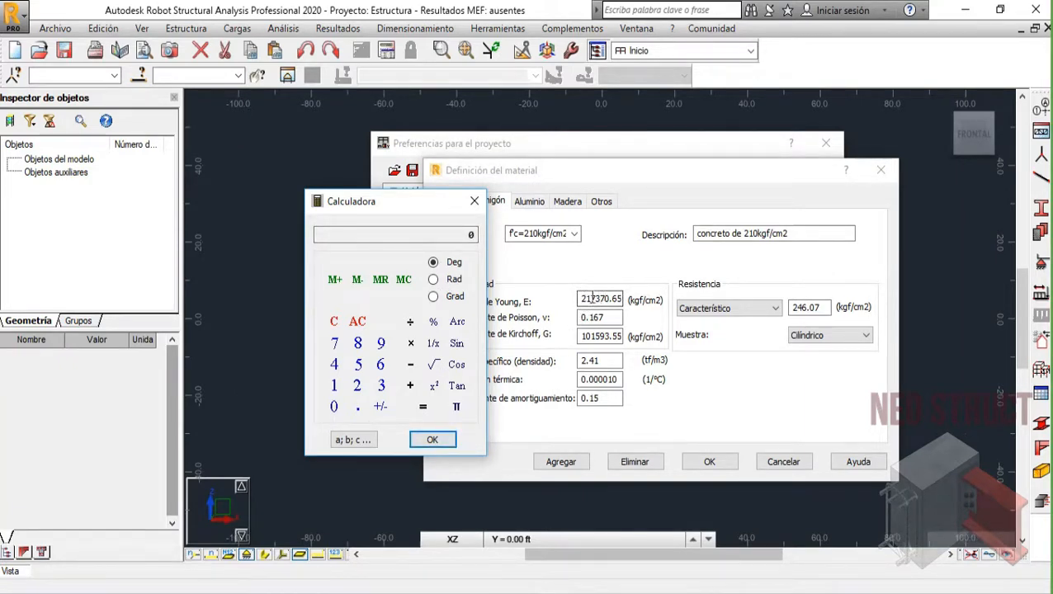
{"action": "left_click", "coordinate": [474, 201]}
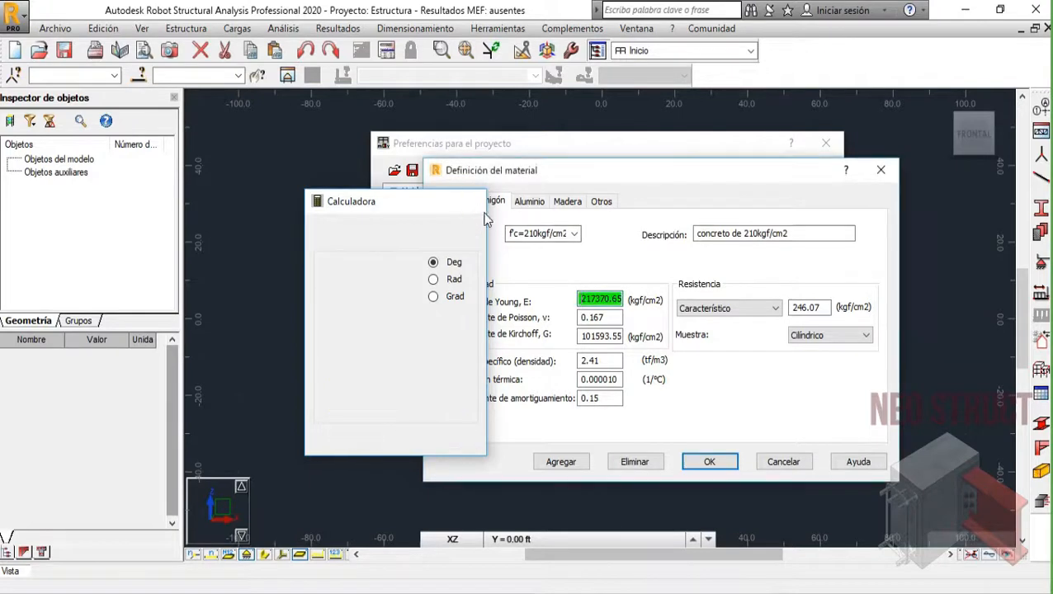
{"action": "left_click", "coordinate": [615, 317]}
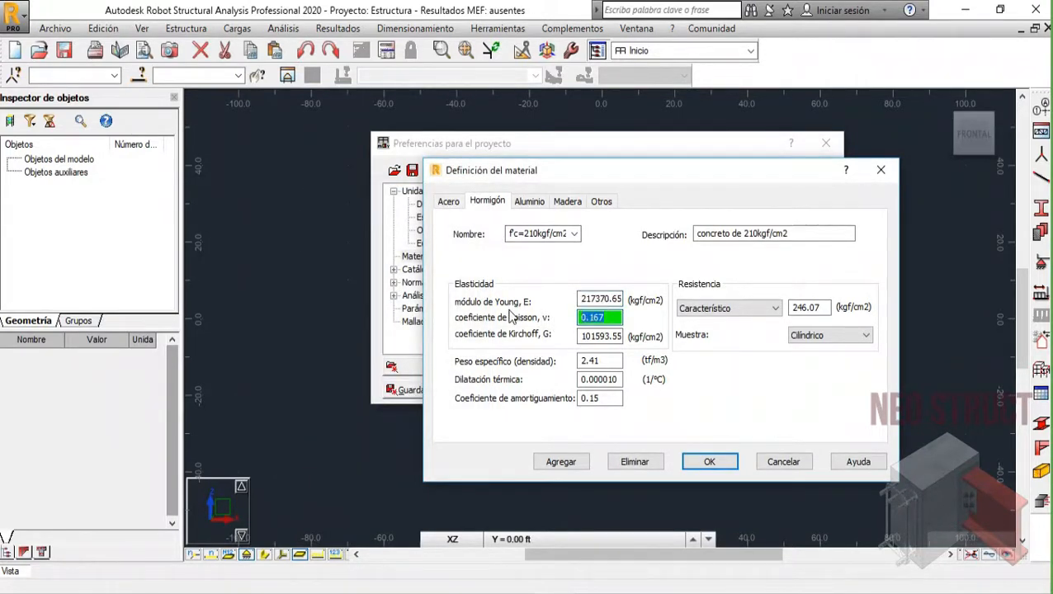
{"action": "type", "text": "0.20"}
- Switch to a new Chrome window, search Google Images for "modulo de kirchhoff", and look through the results for a formula
{"action": "right_click", "coordinate": [242, 592]}
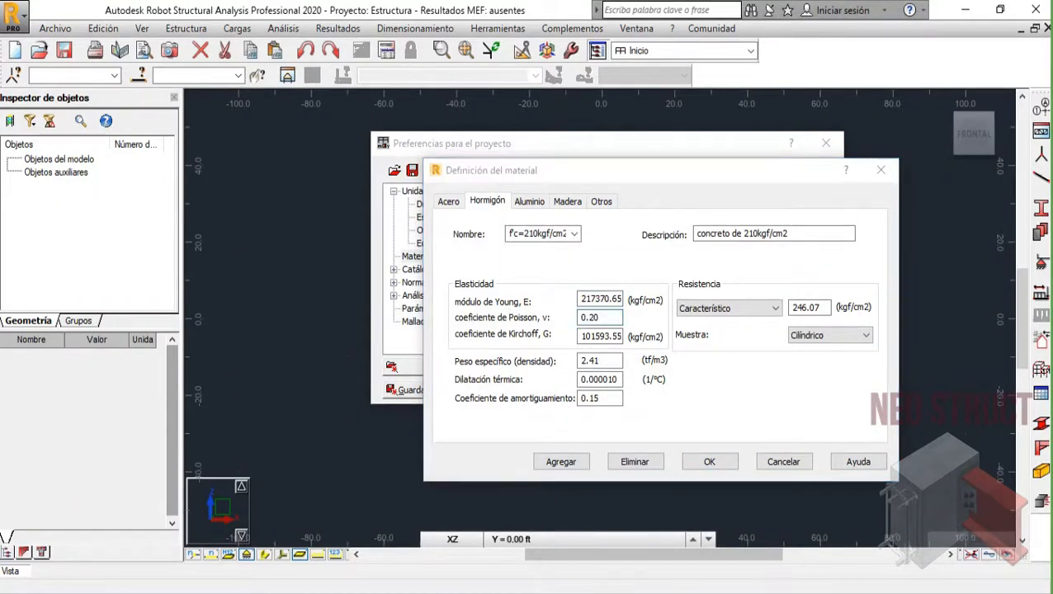
{"action": "left_click", "coordinate": [248, 521]}
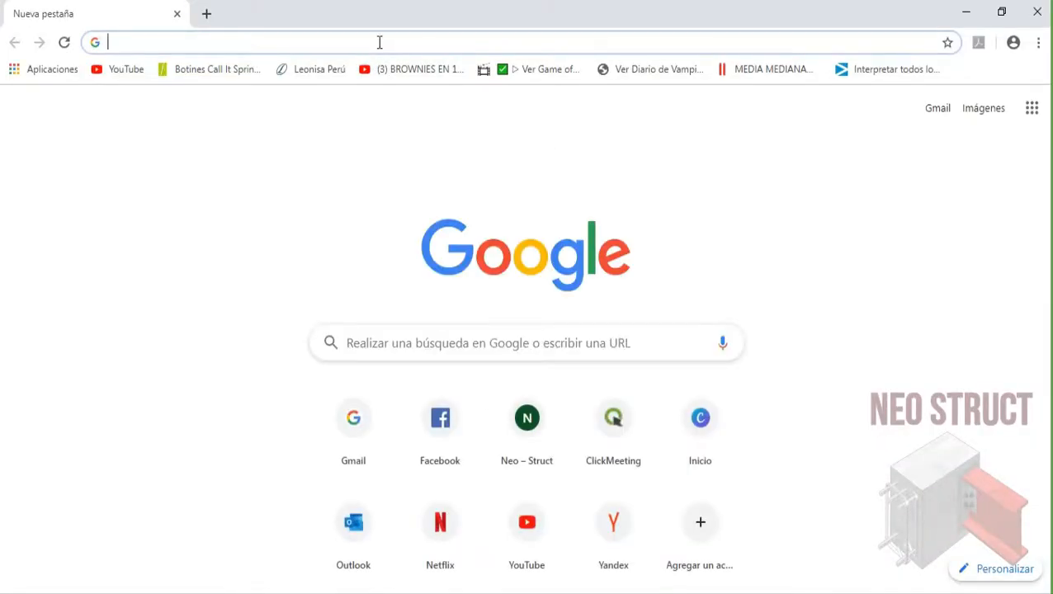
{"action": "type", "text": "mod"}
{"action": "key", "text": "BackSpace"}
{"action": "type", "text": "dulo "}
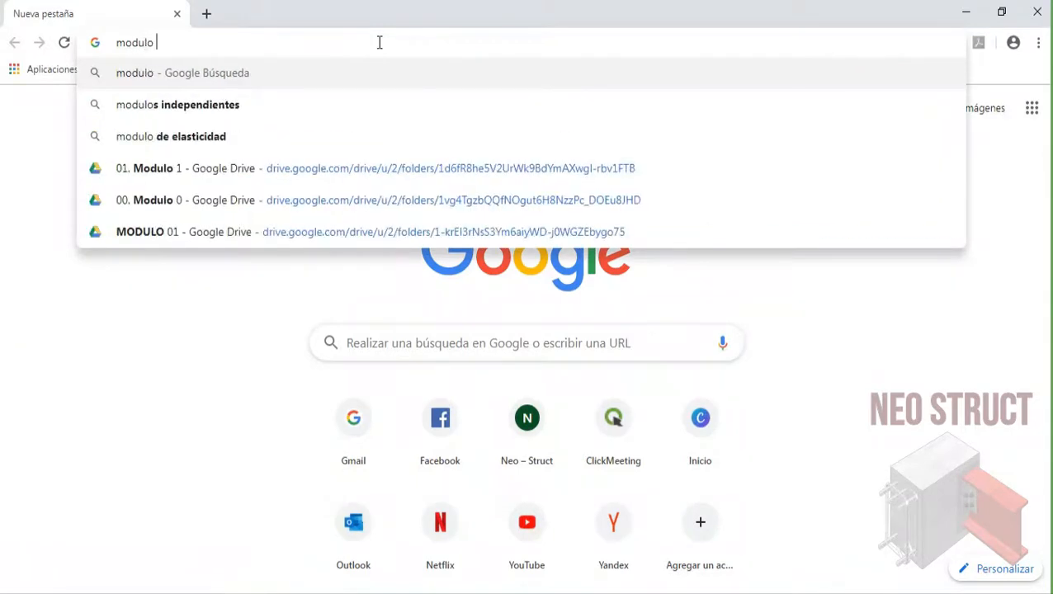
{"action": "type", "text": "de kir"}
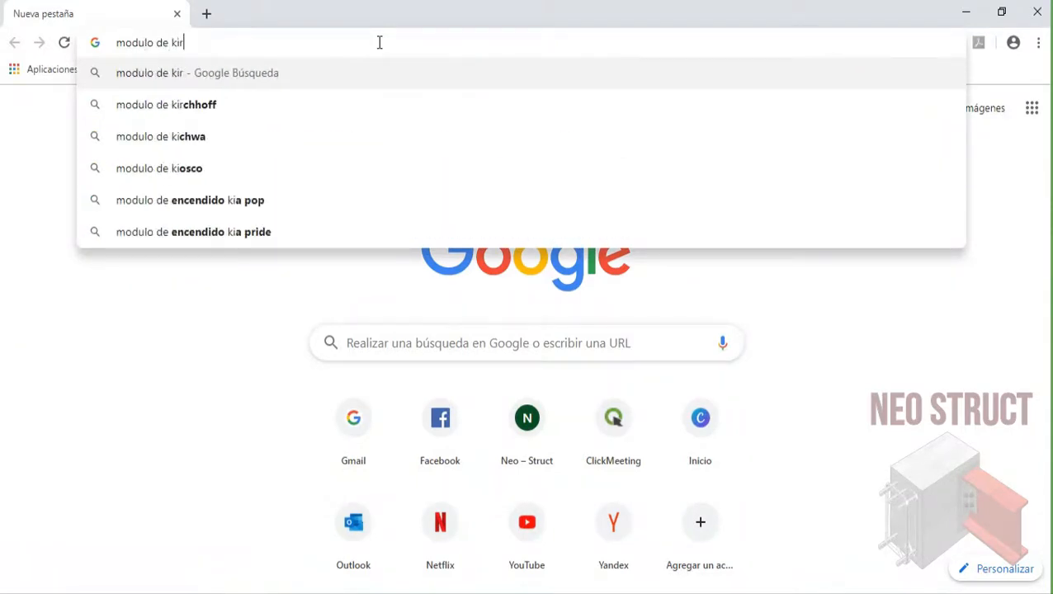
{"action": "key", "text": "Down"}
{"action": "key", "text": "Return"}
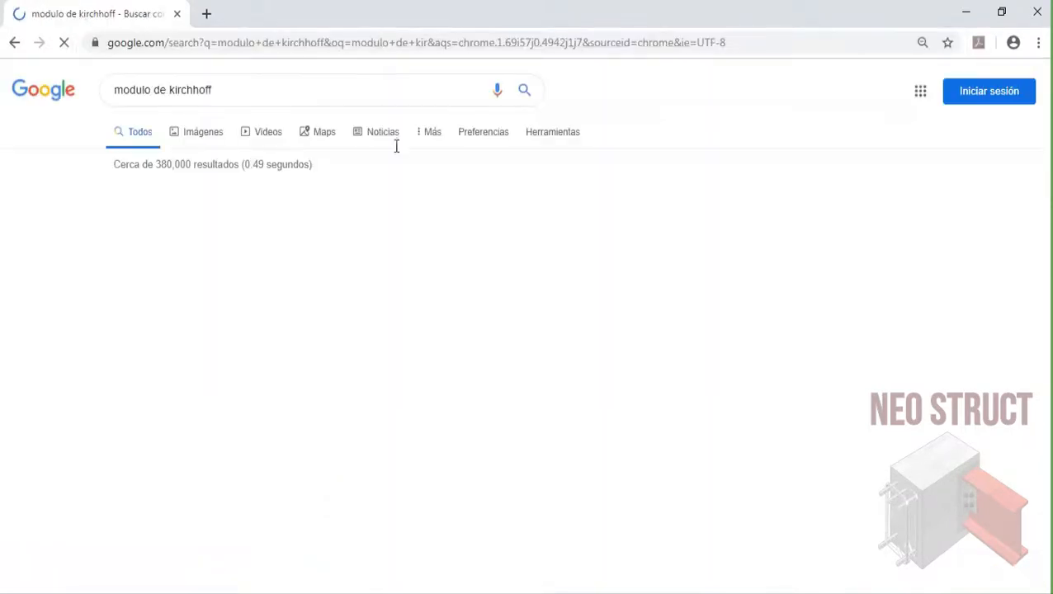
{"action": "left_click", "coordinate": [206, 134]}
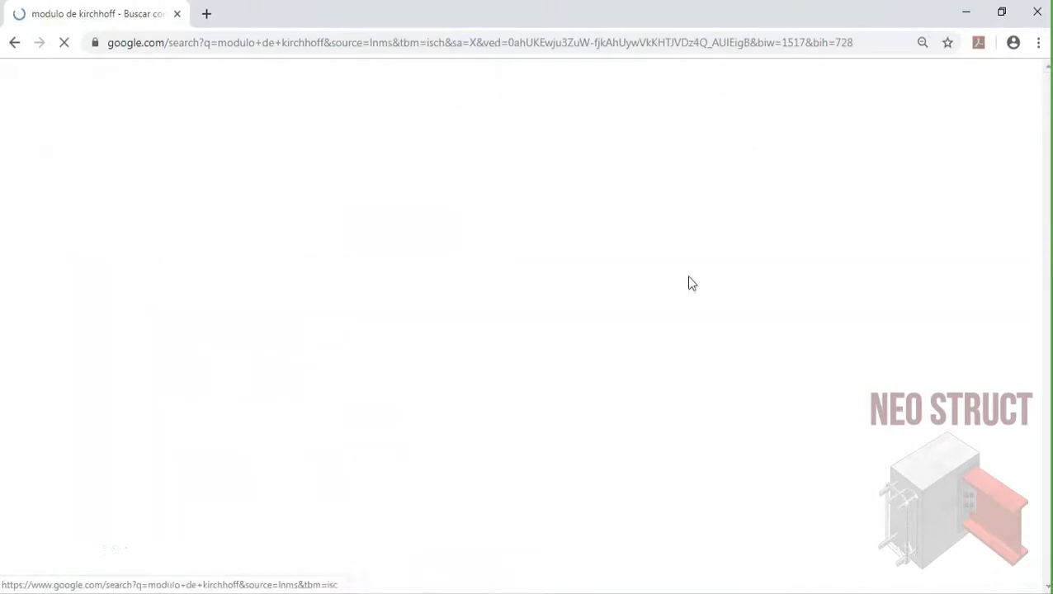
{"action": "scroll", "coordinate": [578, 376], "scroll_direction": "down", "scroll_amount": 10}
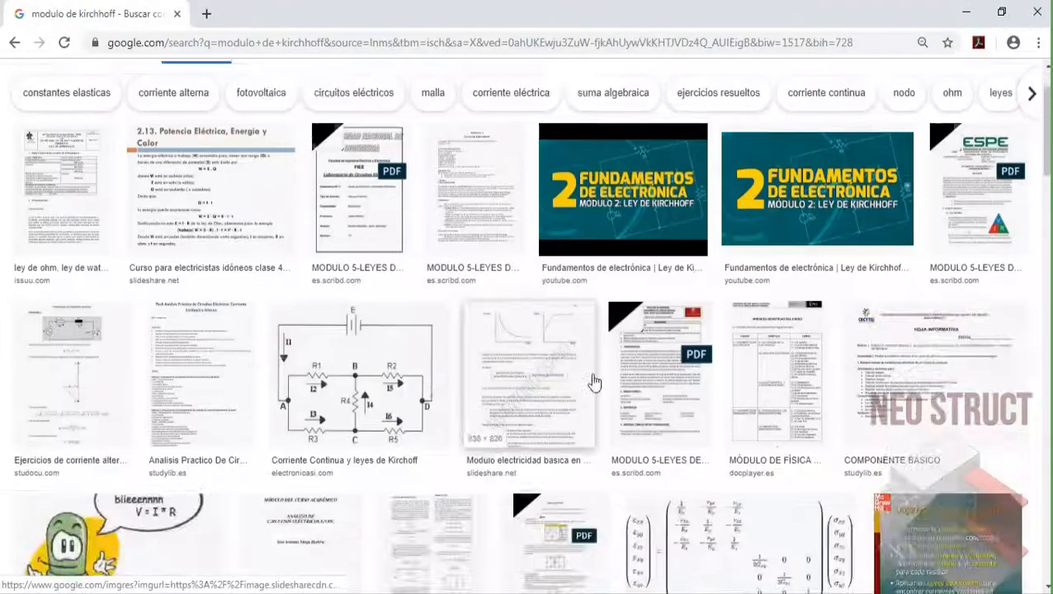
{"action": "scroll", "coordinate": [537, 359], "scroll_direction": "down", "scroll_amount": 1}
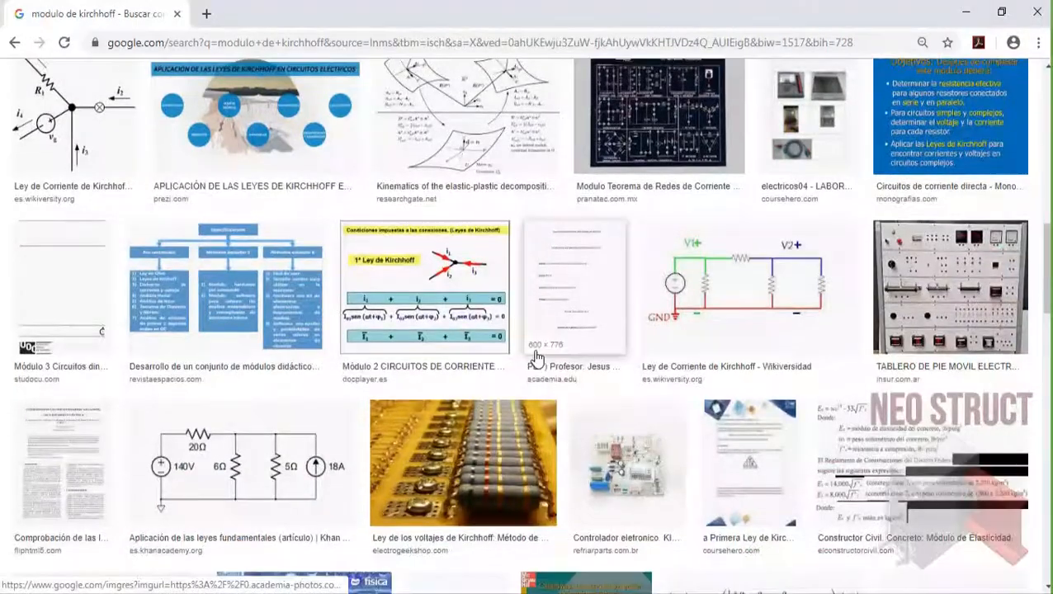
{"action": "scroll", "coordinate": [535, 357], "scroll_direction": "up", "scroll_amount": 10}
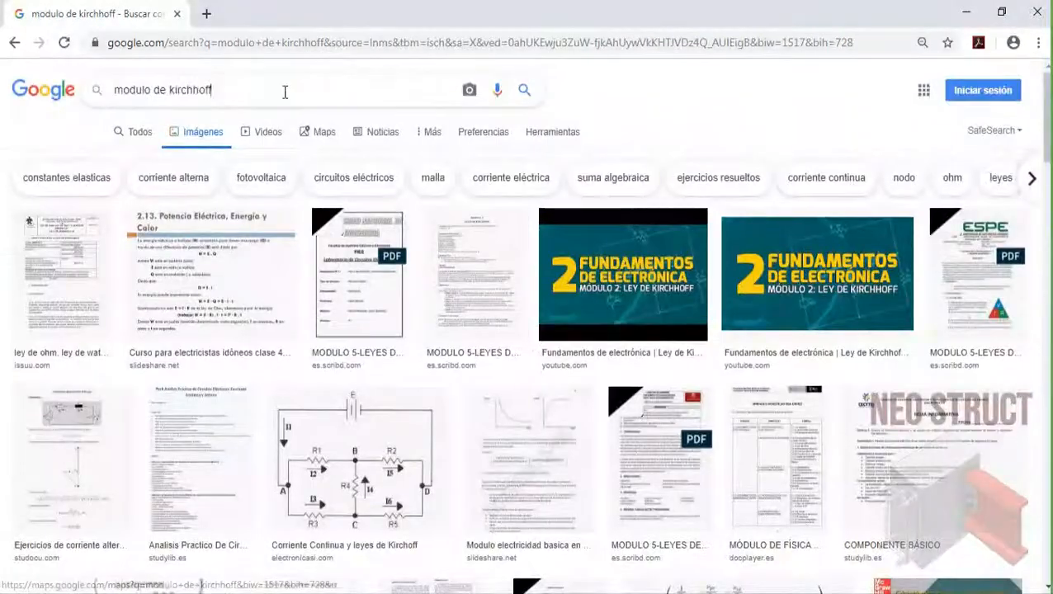
- Search Google Images for "modulo de corte" instead
{"action": "triple_click", "coordinate": [285, 91]}
{"action": "type", "text": "modul"}
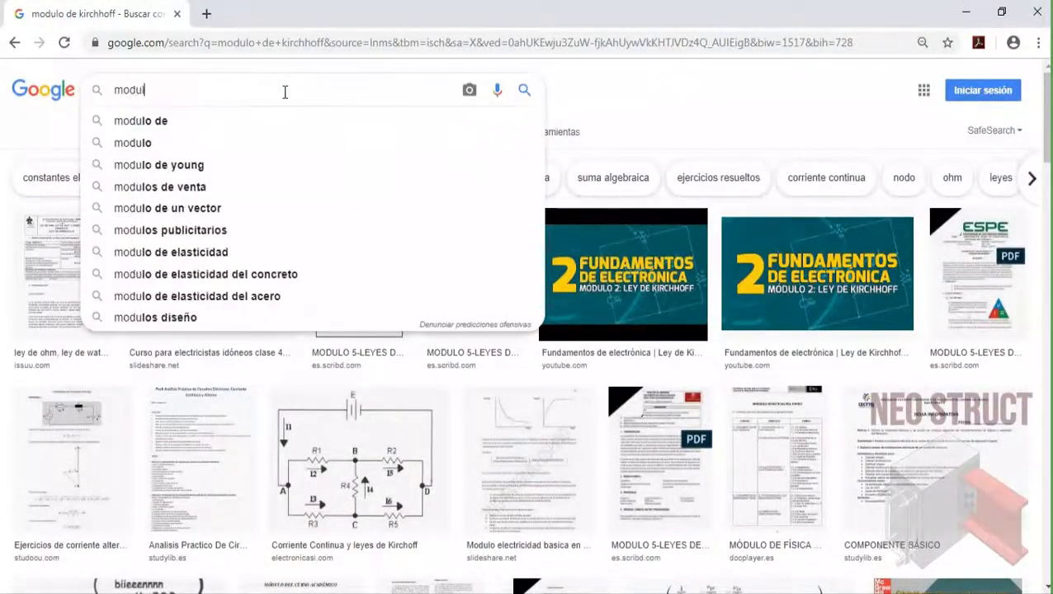
{"action": "type", "text": "o de c"}
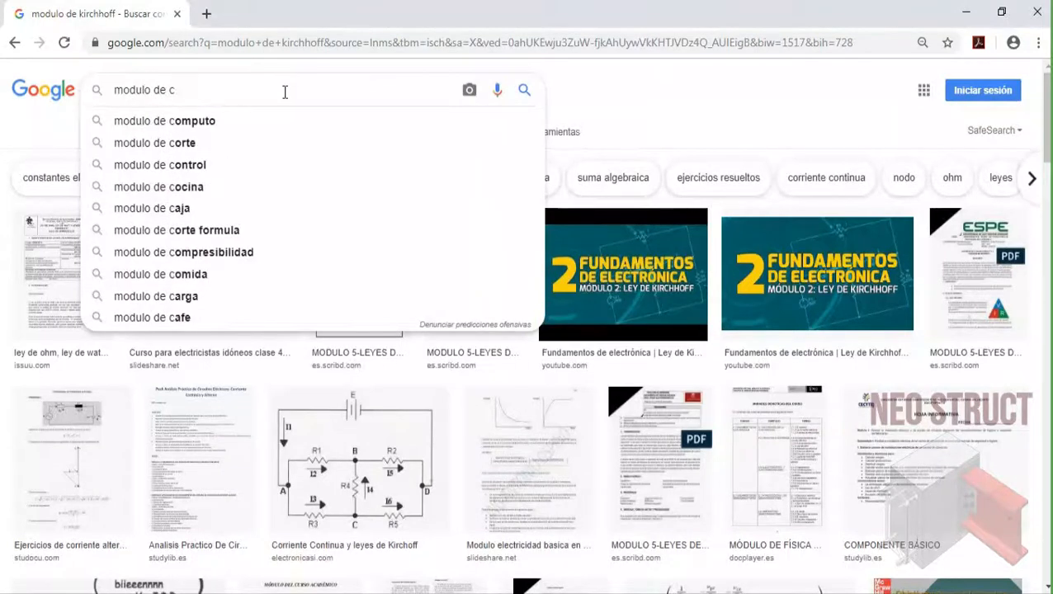
{"action": "type", "text": "orte"}
{"action": "key", "text": "Return"}
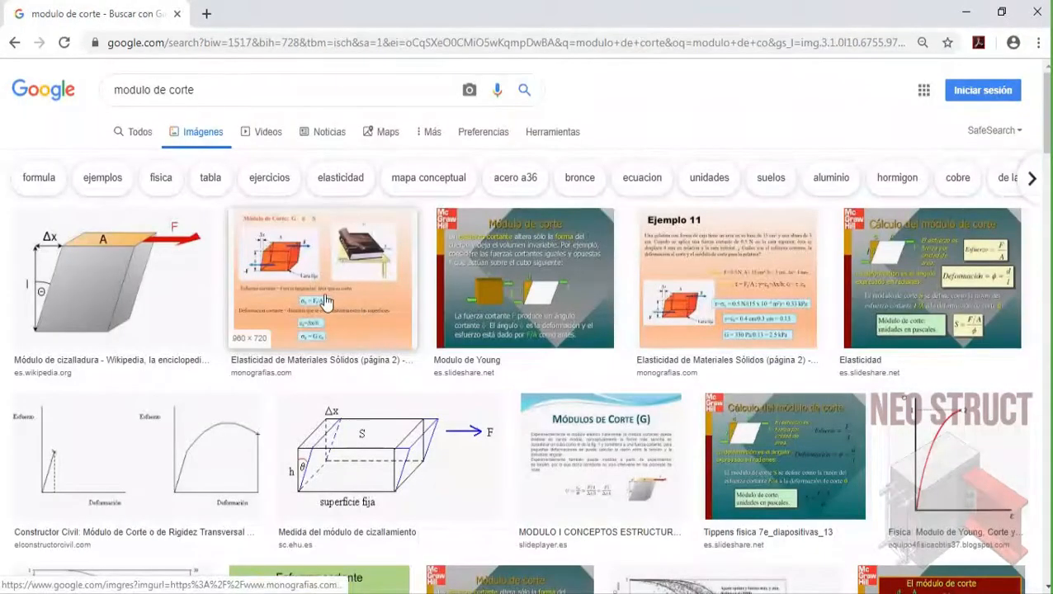
- Look through the shear modulus images for a formula and preview the table of elastic constants from ptolomeo.unam.mx
{"action": "scroll", "coordinate": [516, 329], "scroll_direction": "down", "scroll_amount": 2}
{"action": "scroll", "coordinate": [516, 329], "scroll_direction": "down", "scroll_amount": 4}
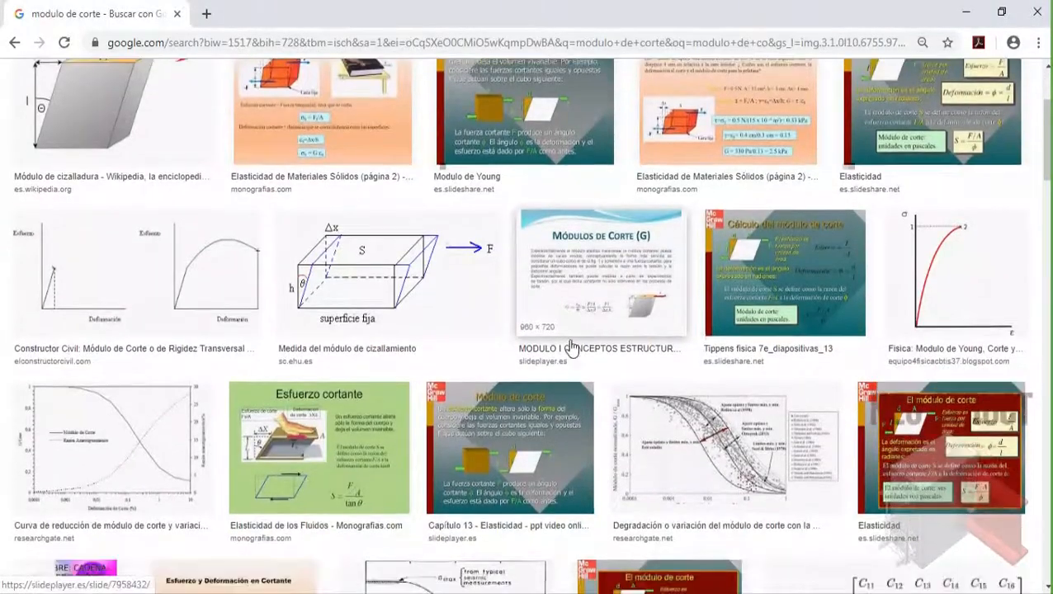
{"action": "scroll", "coordinate": [512, 332], "scroll_direction": "down", "scroll_amount": 5}
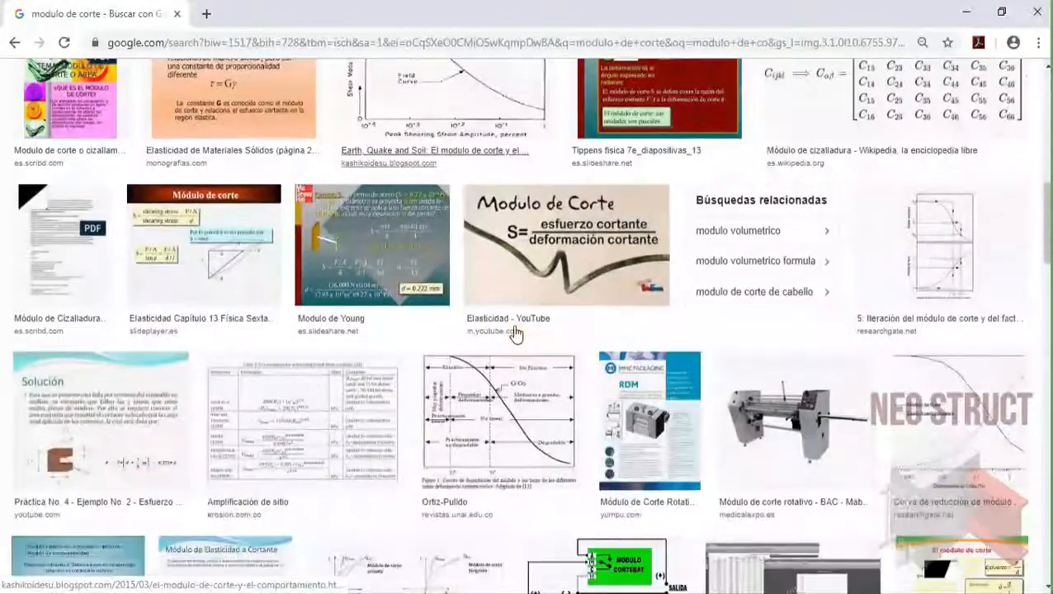
{"action": "scroll", "coordinate": [486, 280], "scroll_direction": "down", "scroll_amount": 3}
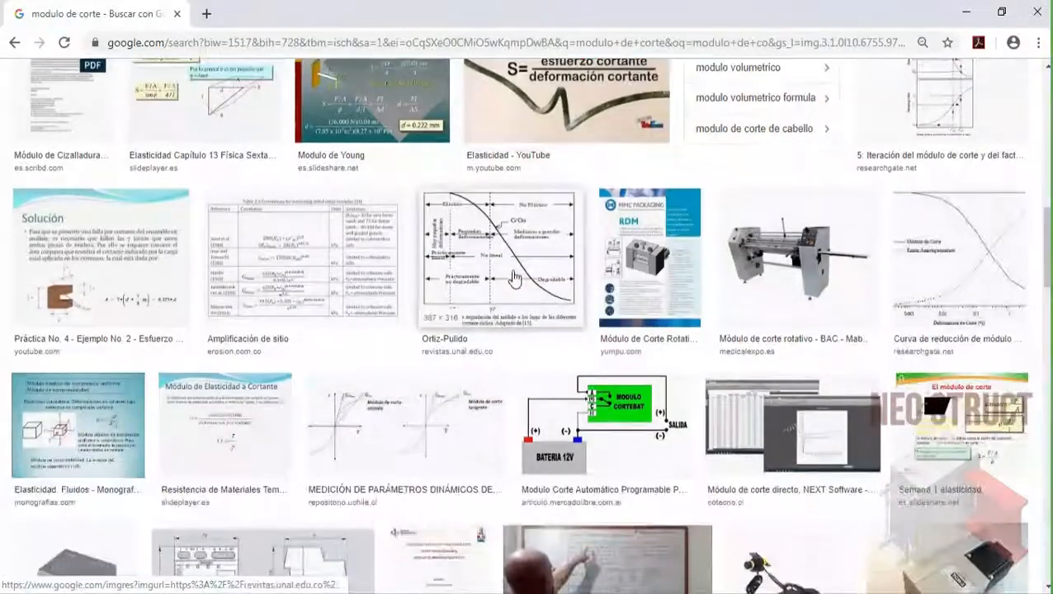
{"action": "scroll", "coordinate": [446, 285], "scroll_direction": "down", "scroll_amount": 3}
{"action": "scroll", "coordinate": [462, 314], "scroll_direction": "down", "scroll_amount": 6}
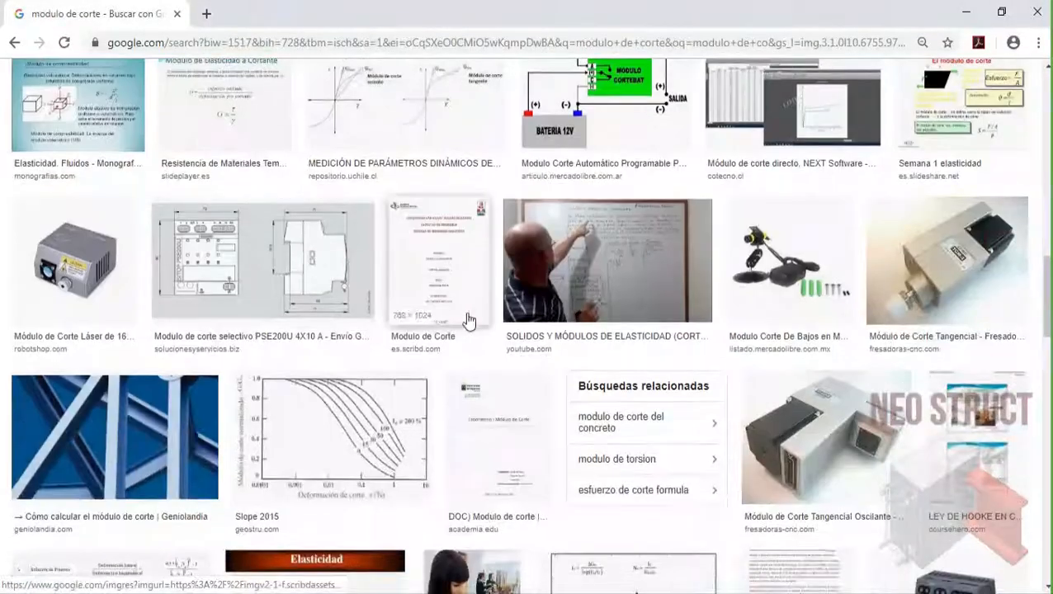
{"action": "scroll", "coordinate": [489, 325], "scroll_direction": "down", "scroll_amount": 1}
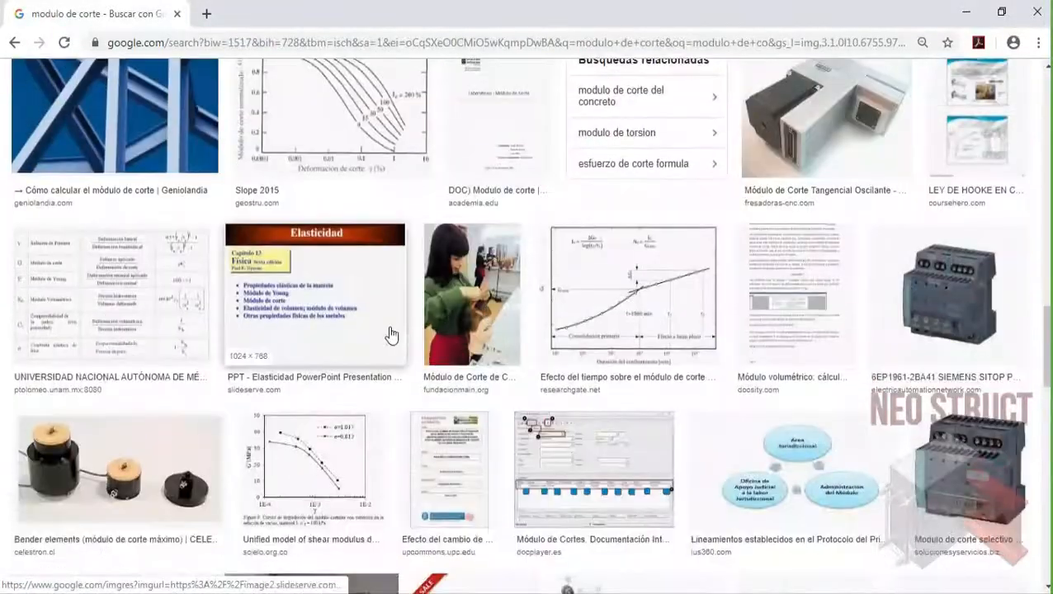
{"action": "left_click", "coordinate": [163, 300]}
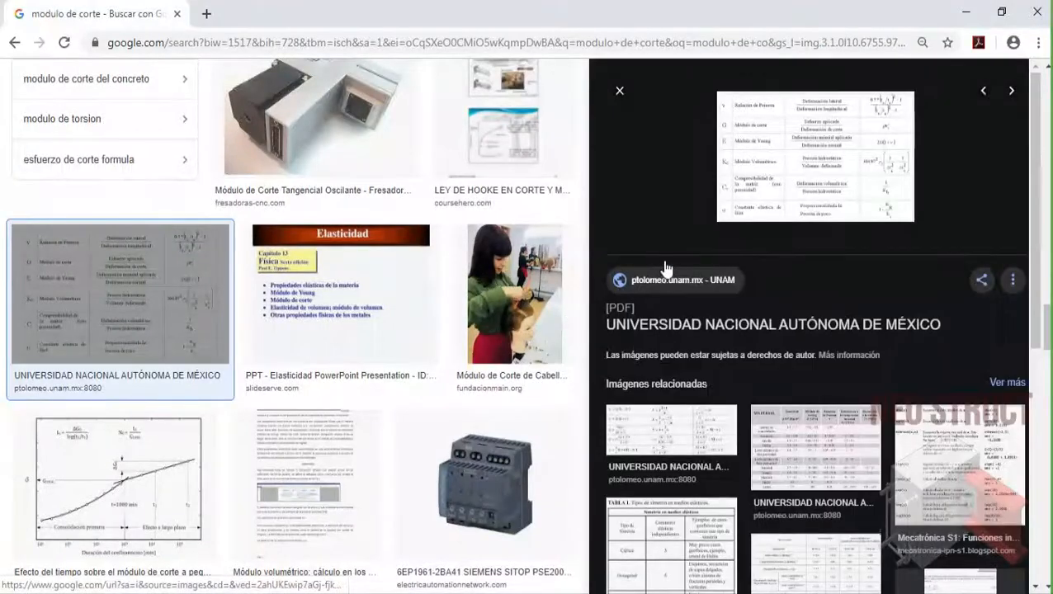
{"action": "scroll", "coordinate": [399, 326], "scroll_direction": "down", "scroll_amount": 4}
{"action": "scroll", "coordinate": [413, 326], "scroll_direction": "up", "scroll_amount": 15}
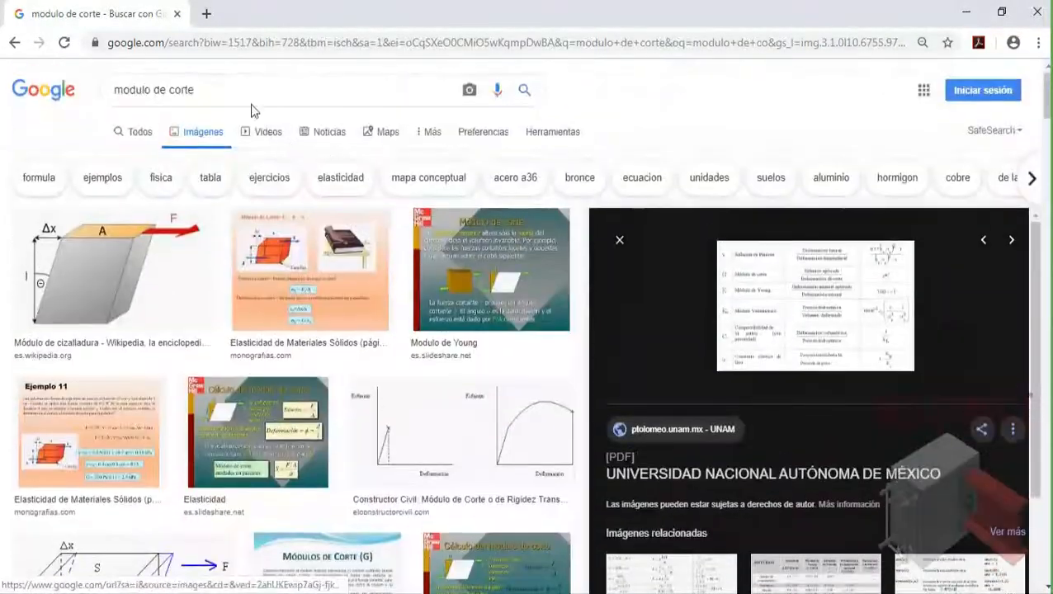
- Refine the image search to "modulo de corte con respecto al modulo de elasticidad" and preview the Slideshare "Elasticidad" slide relating G to Young and Poisson
{"action": "left_click", "coordinate": [258, 79]}
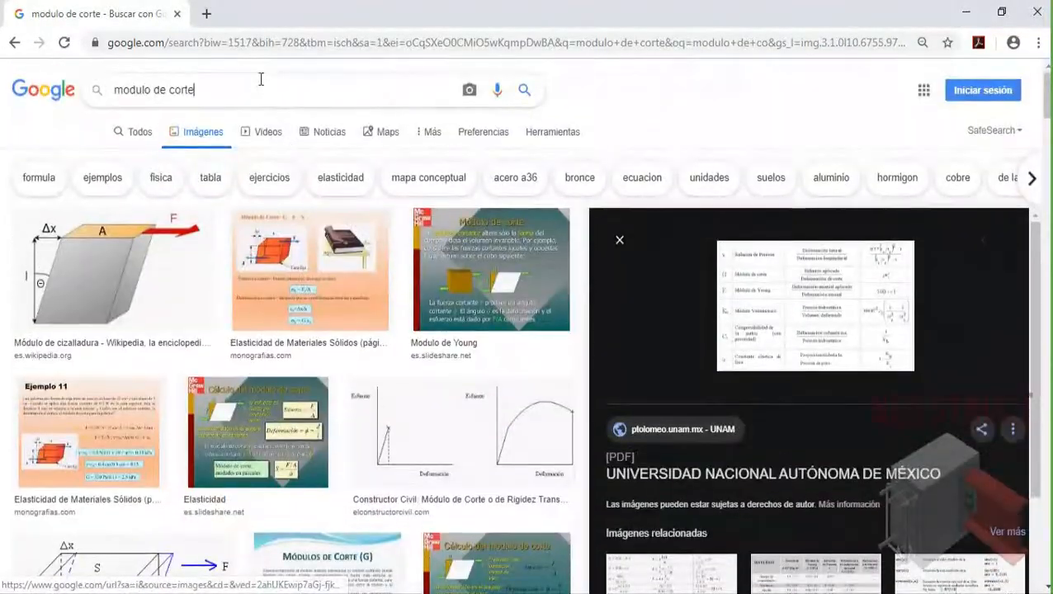
{"action": "type", "text": "con respec"}
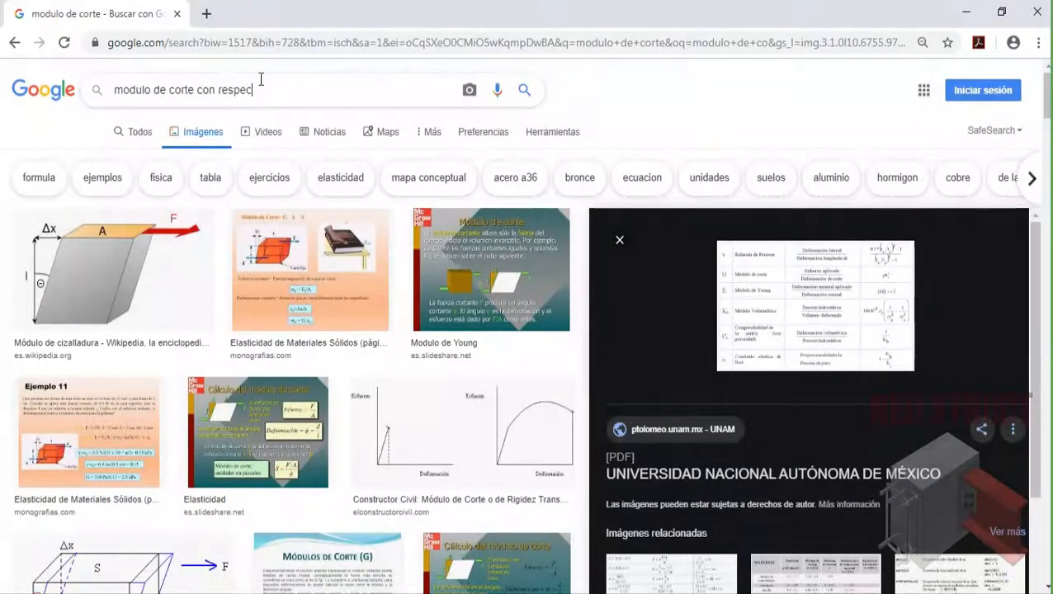
{"action": "type", "text": "to al modulo de elasticidad"}
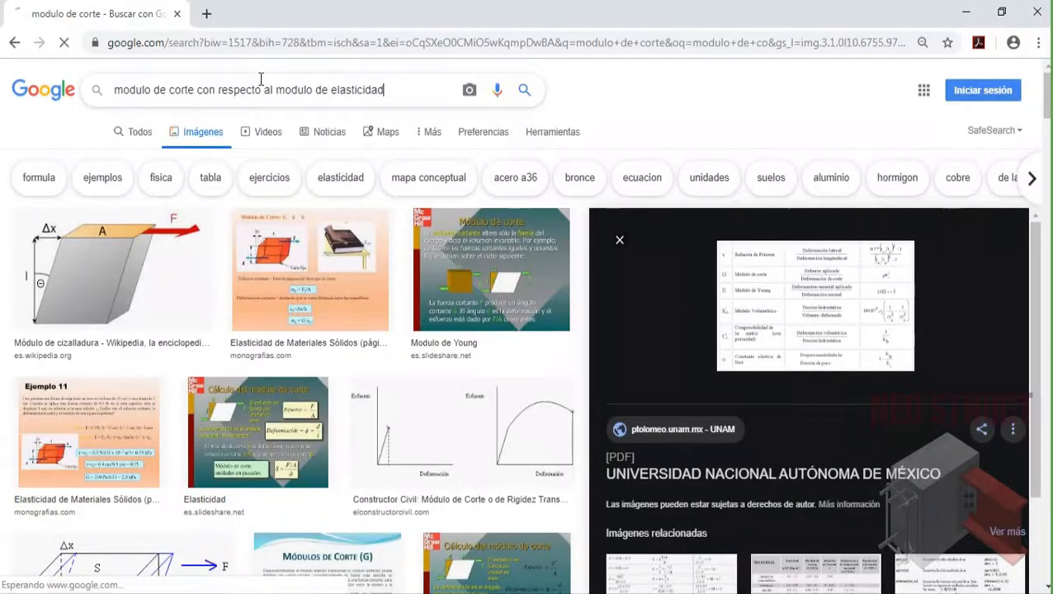
{"action": "key", "text": "Return"}
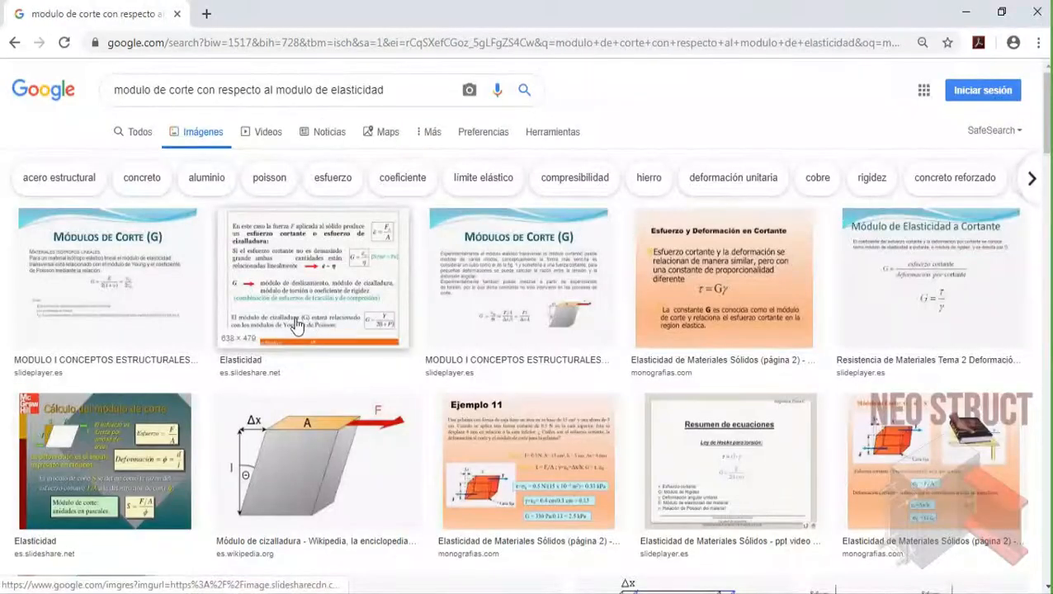
{"action": "left_click", "coordinate": [349, 324]}
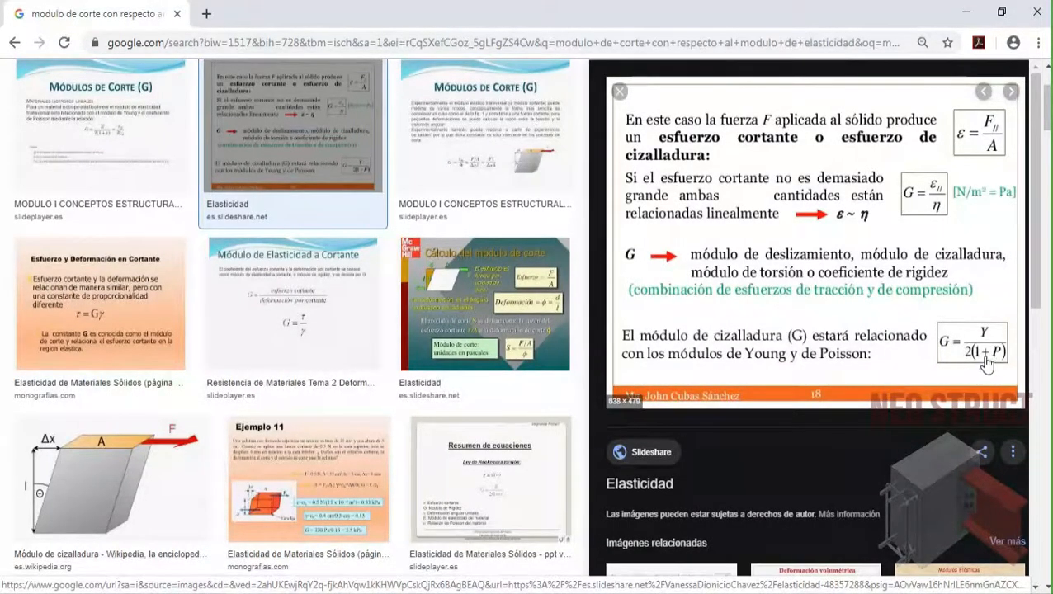
- Return to Robot's material definition and compute the shear modulus as 217370/2.4 in the Calculator
{"action": "left_click", "coordinate": [964, 13]}
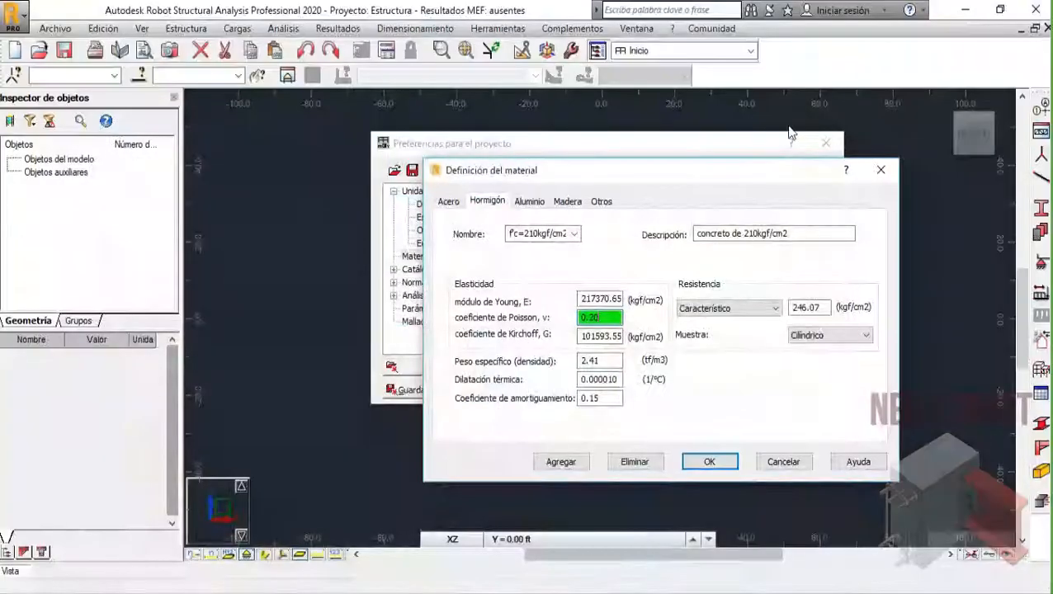
{"action": "double_click", "coordinate": [619, 336]}
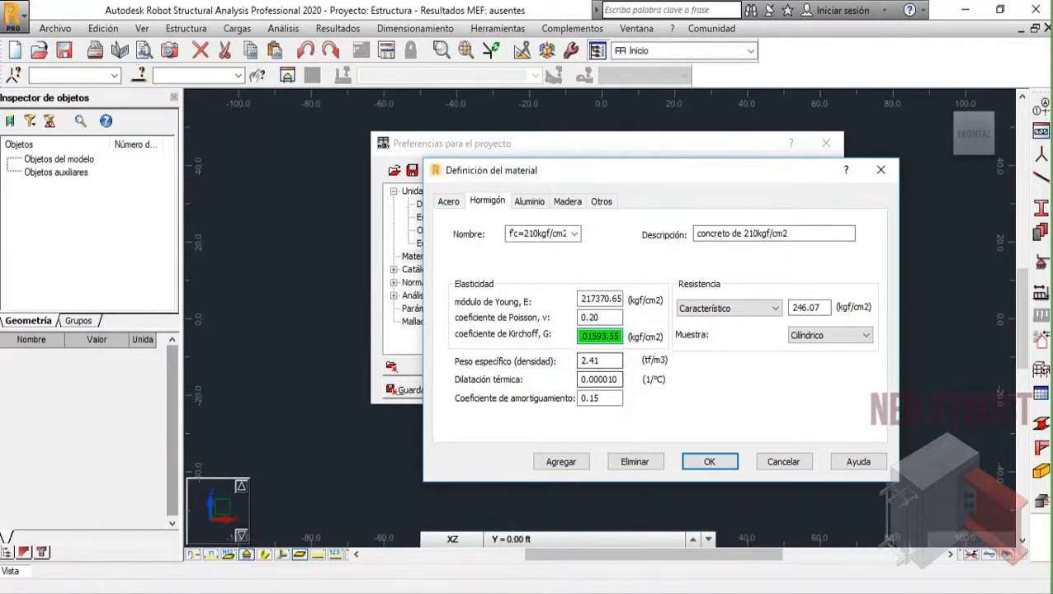
{"action": "left_click", "coordinate": [363, 590]}
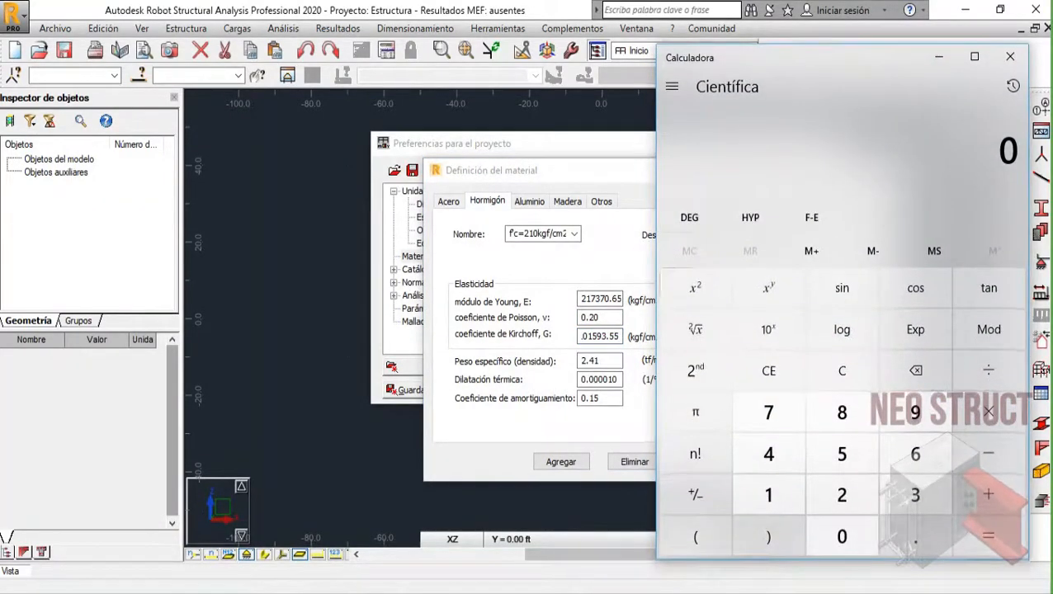
{"action": "left_click", "coordinate": [603, 316]}
{"action": "type", "text": "217370"}
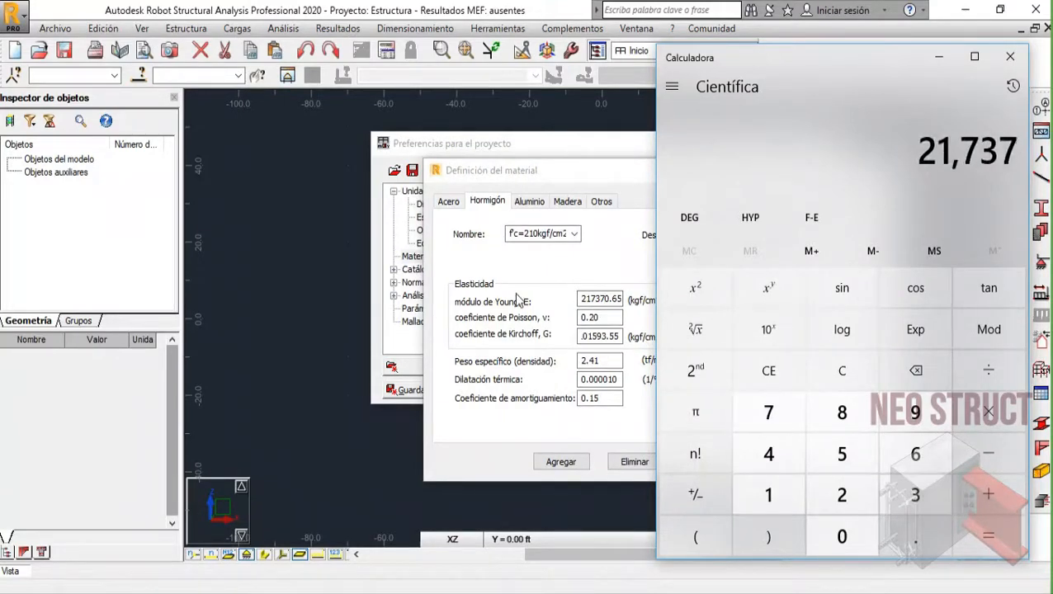
{"action": "type", "text": "/2.4"}
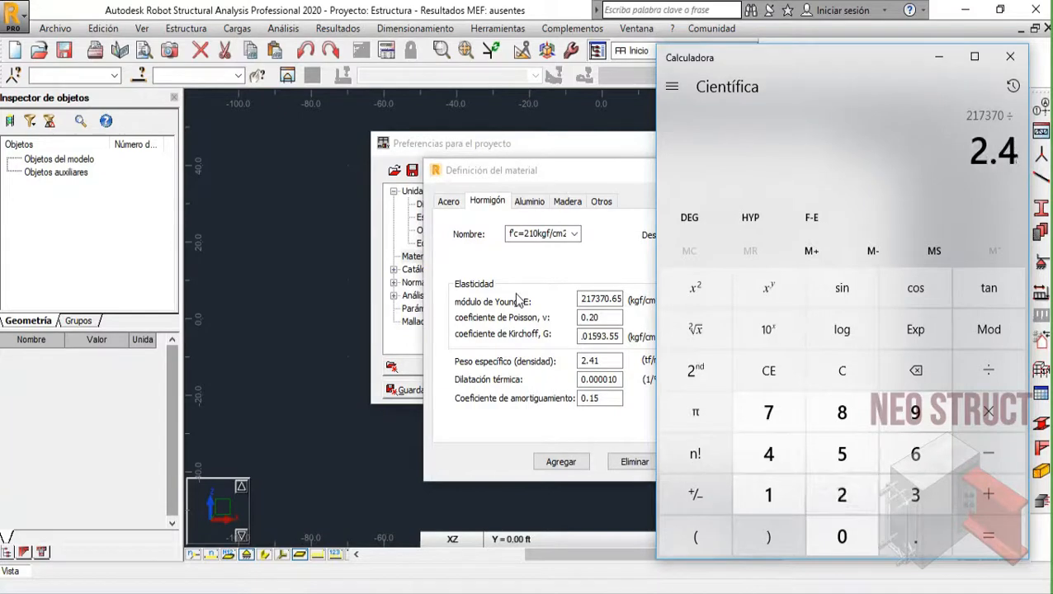
{"action": "key", "text": "Return"}
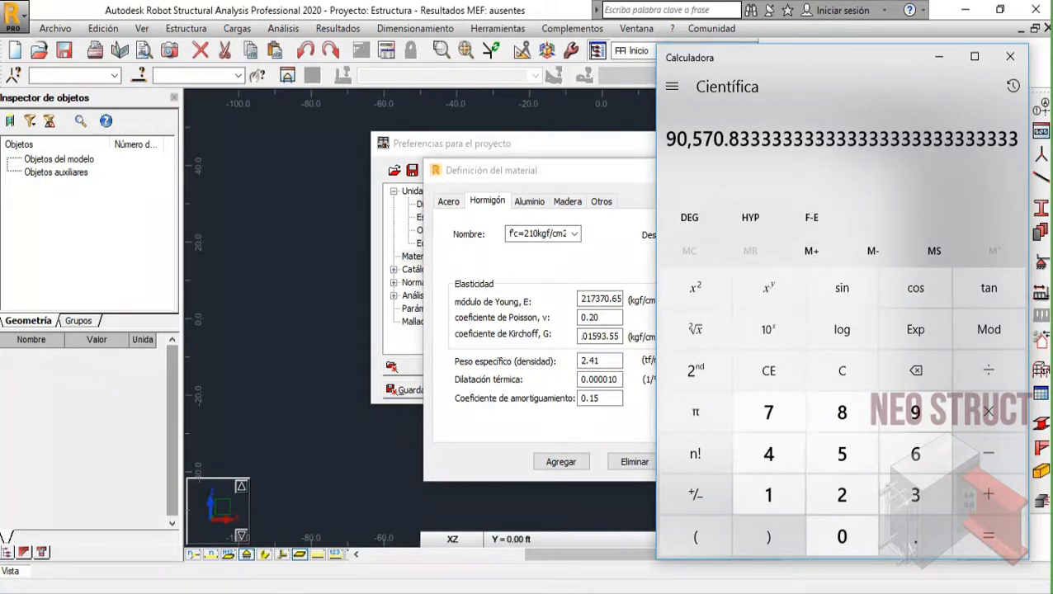
- Set the concrete's Kirchhoff coefficient G to 90570 kgf/cm2 in Robot's material definition
{"action": "left_click_drag", "start_coordinate": [619, 337], "coordinate": [563, 339]}
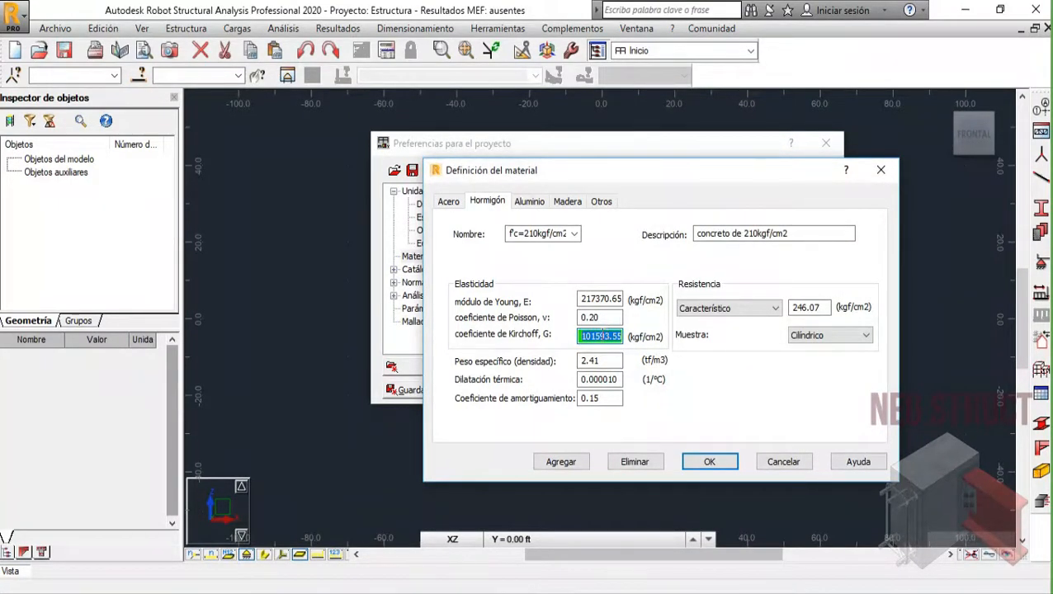
{"action": "key", "text": "alt+Tab"}
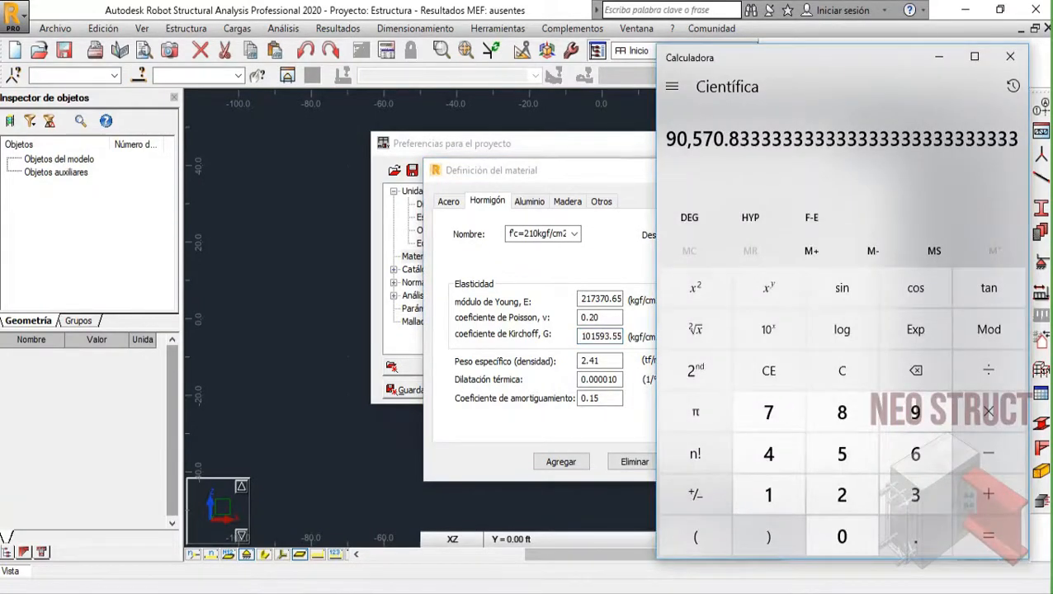
{"action": "key", "text": "alt+Tab"}
{"action": "type", "text": "90"}
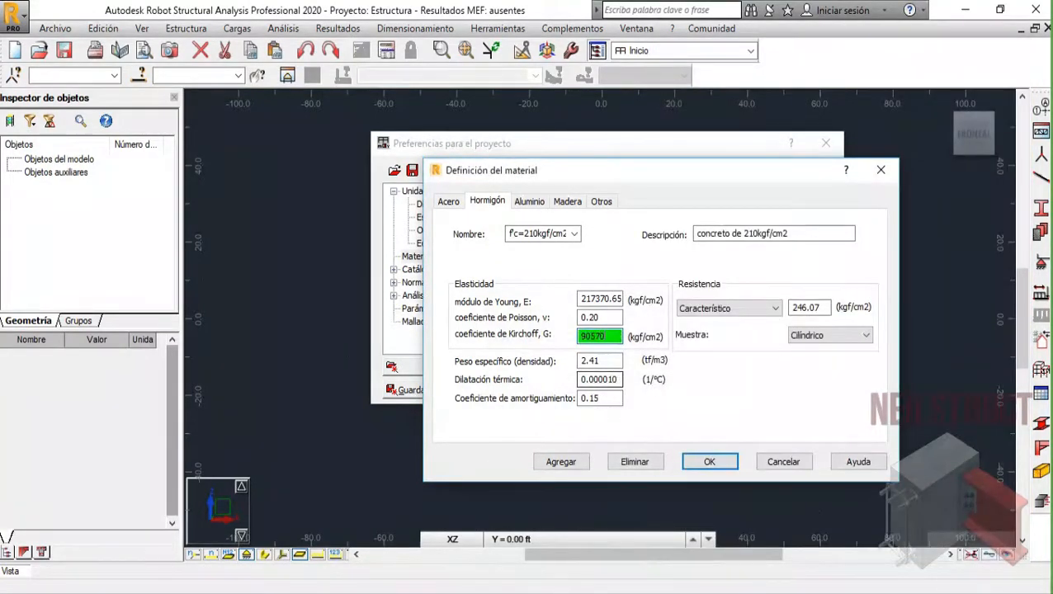
{"action": "left_click", "coordinate": [615, 319]}
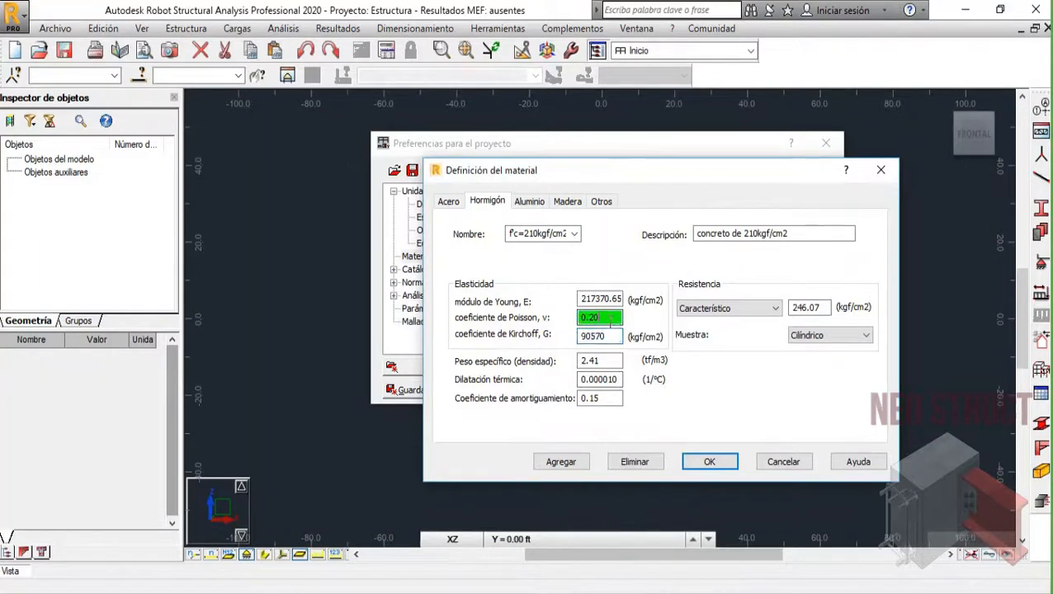
{"action": "left_click", "coordinate": [611, 336]}
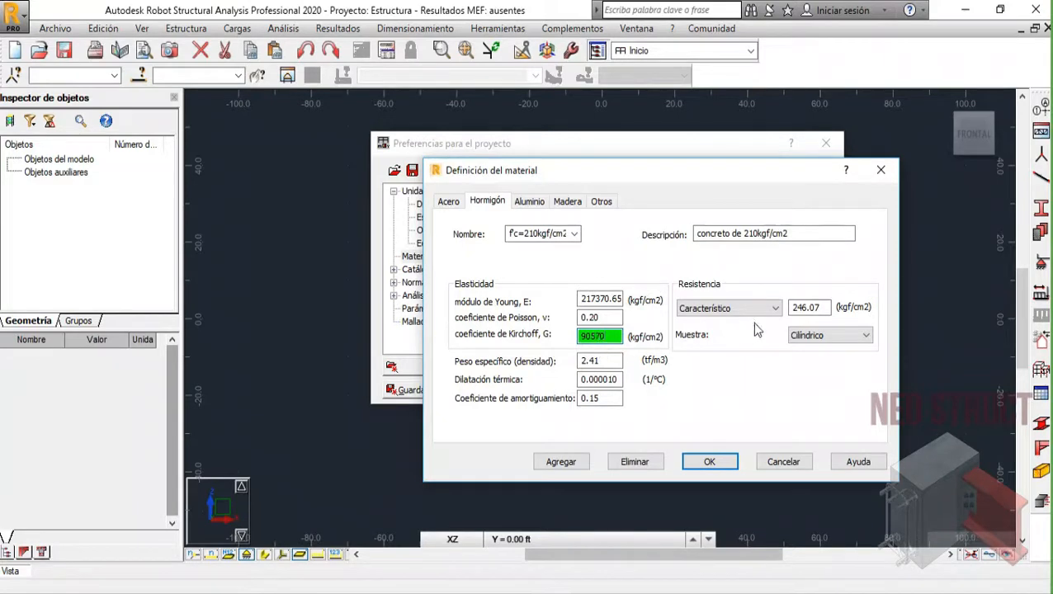
- Set the concrete's characteristic strength to 210 kgf/cm2 and keep the sample type as Cilíndrico
{"action": "left_click", "coordinate": [824, 308]}
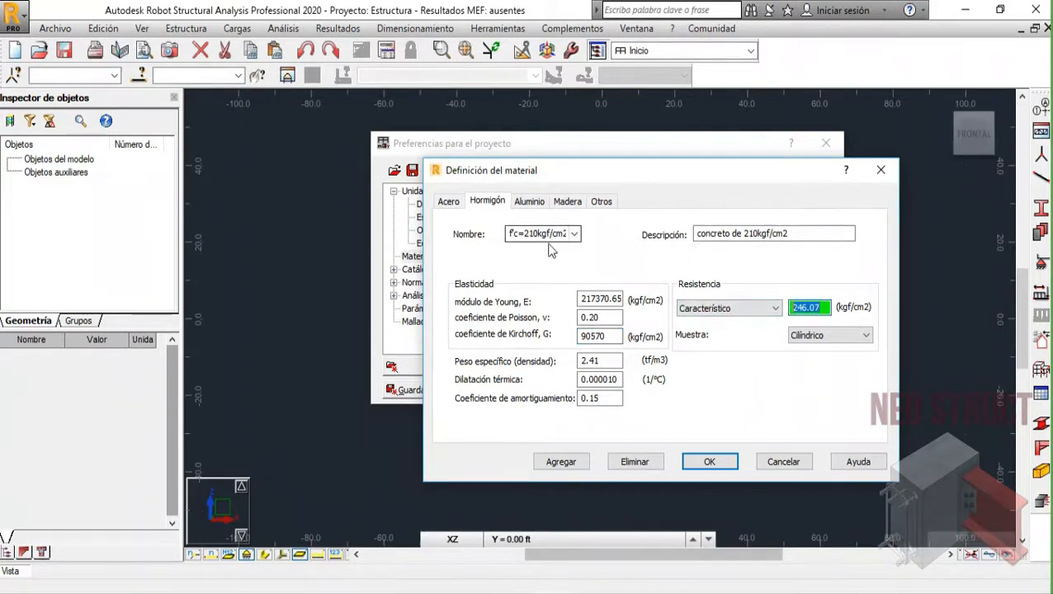
{"action": "type", "text": "210"}
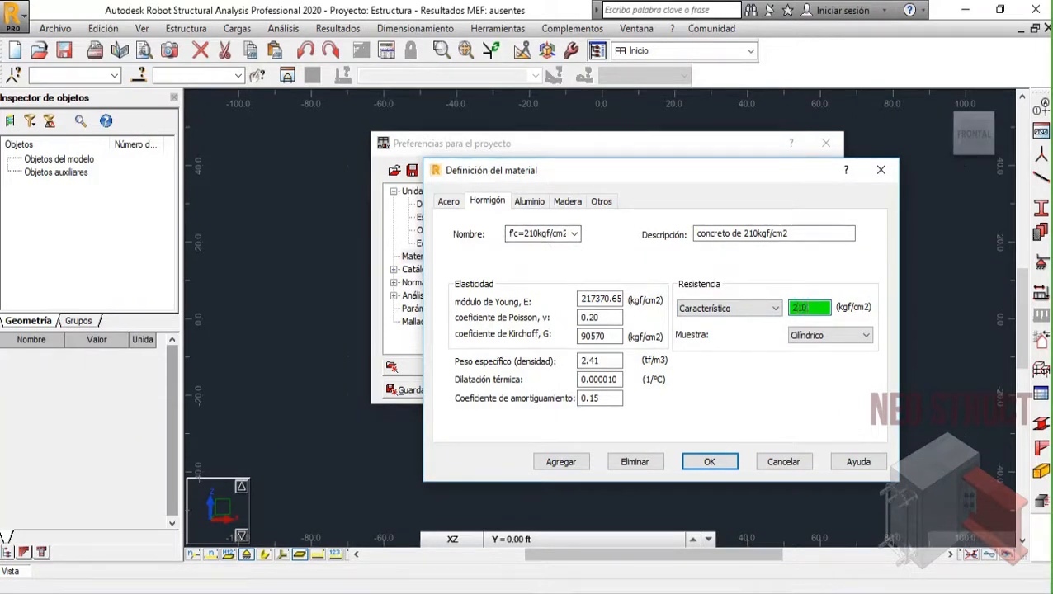
{"action": "left_click", "coordinate": [823, 336]}
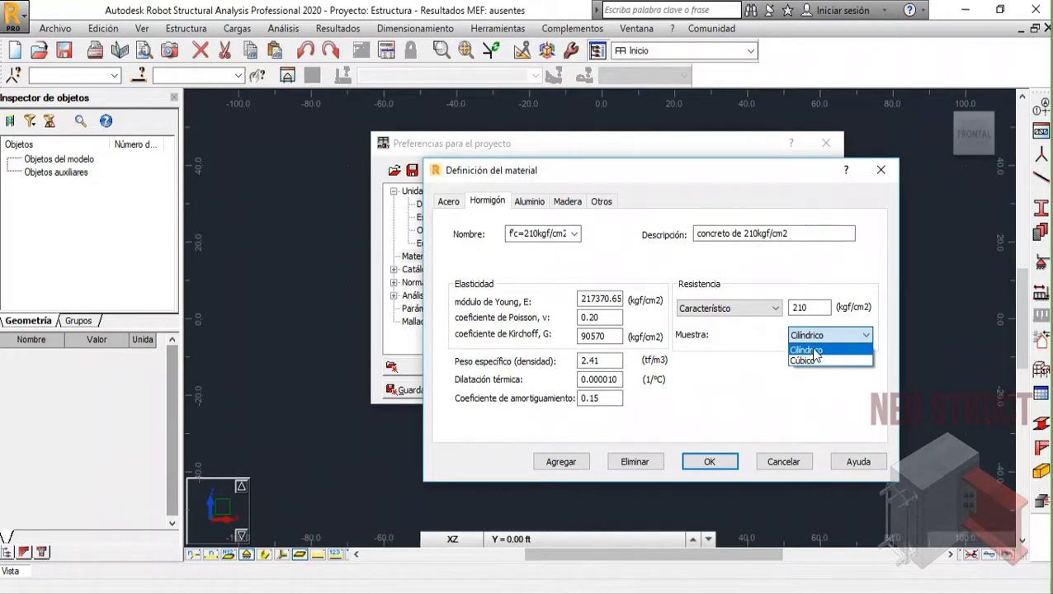
{"action": "left_click", "coordinate": [814, 351]}
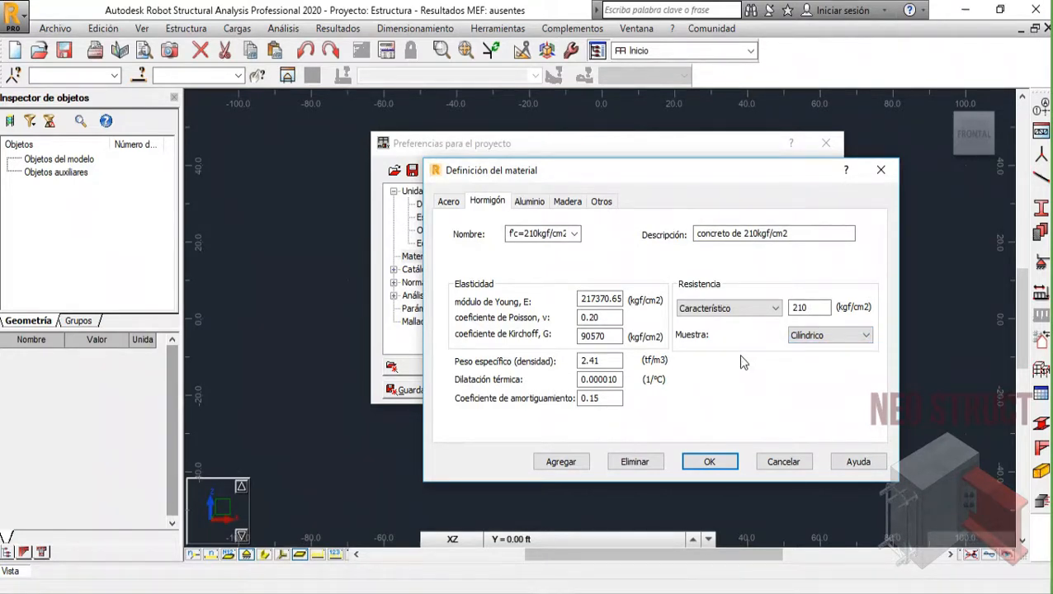
- Set the concrete's specific weight to 2.4 tf/m3
{"action": "double_click", "coordinate": [619, 367]}
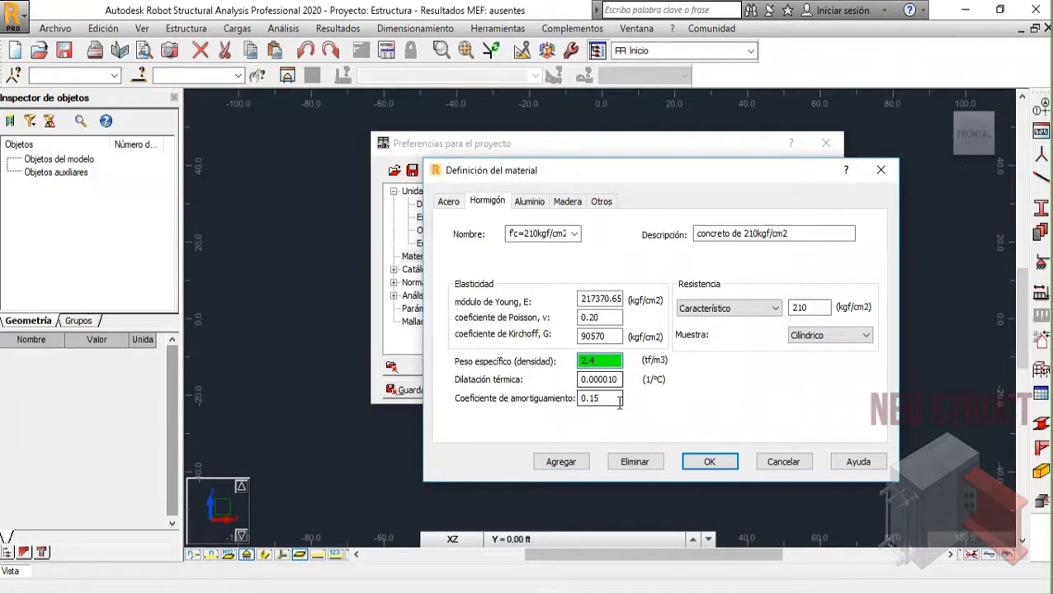
{"action": "left_click", "coordinate": [619, 396]}
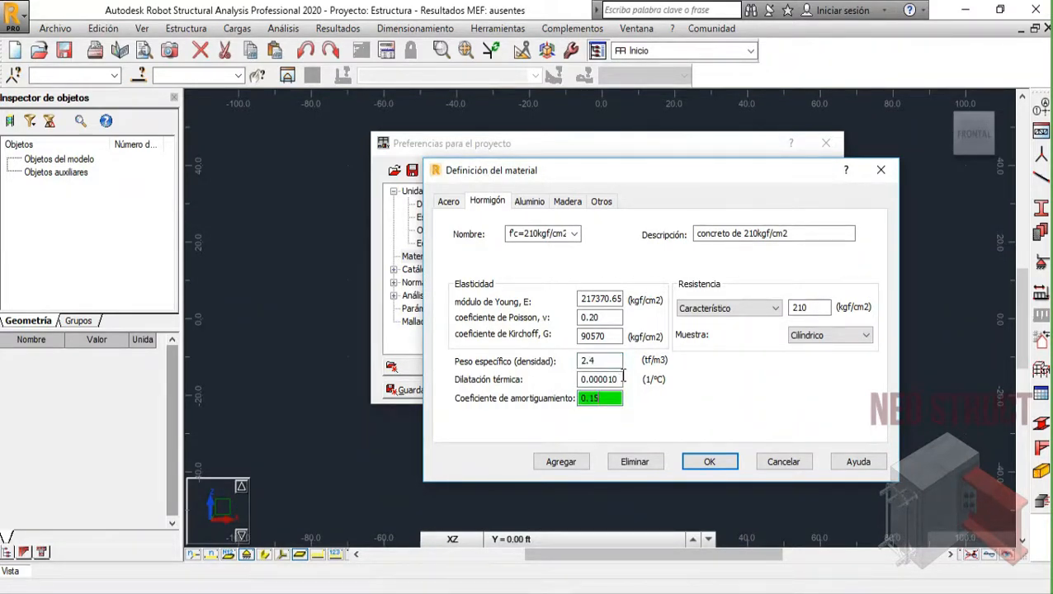
{"action": "left_click", "coordinate": [619, 379]}
{"action": "left_click", "coordinate": [615, 357]}
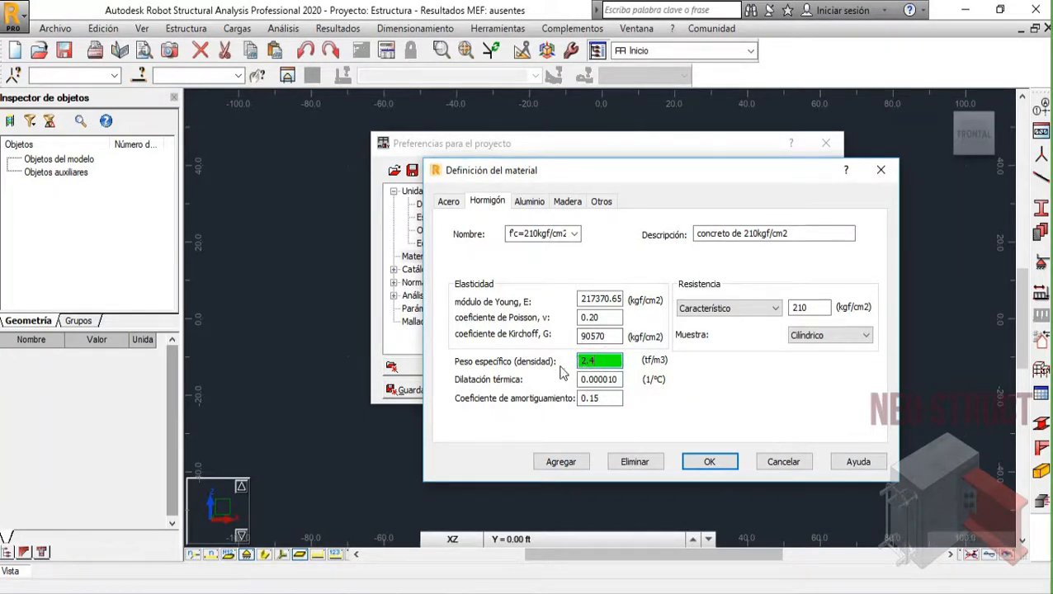
- Review the Young's modulus, Poisson and Kirchhoff values of the concrete material
{"action": "left_click", "coordinate": [595, 336]}
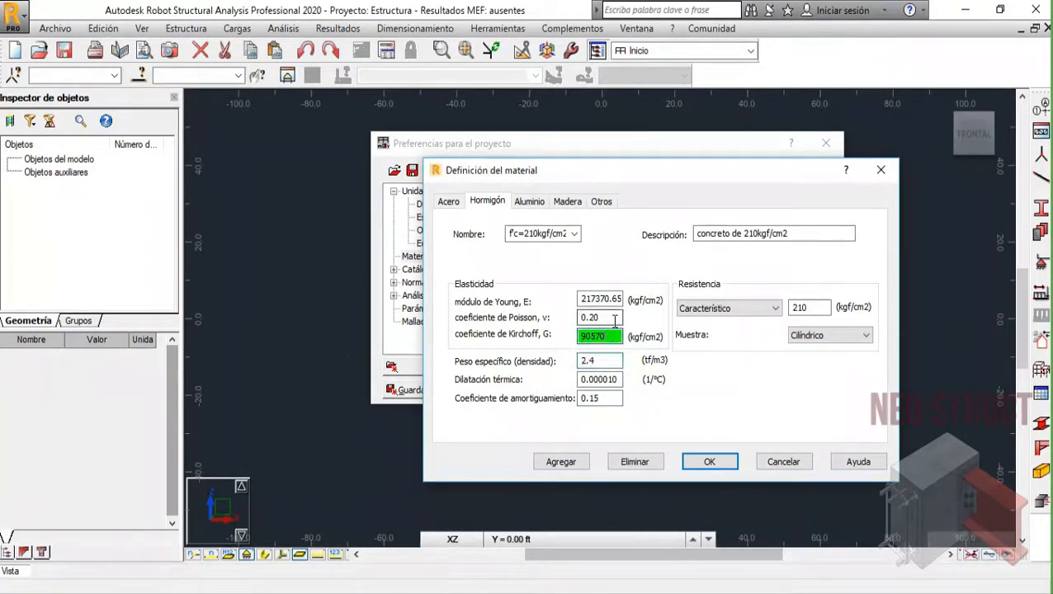
{"action": "left_click", "coordinate": [613, 318]}
{"action": "left_click", "coordinate": [615, 299]}
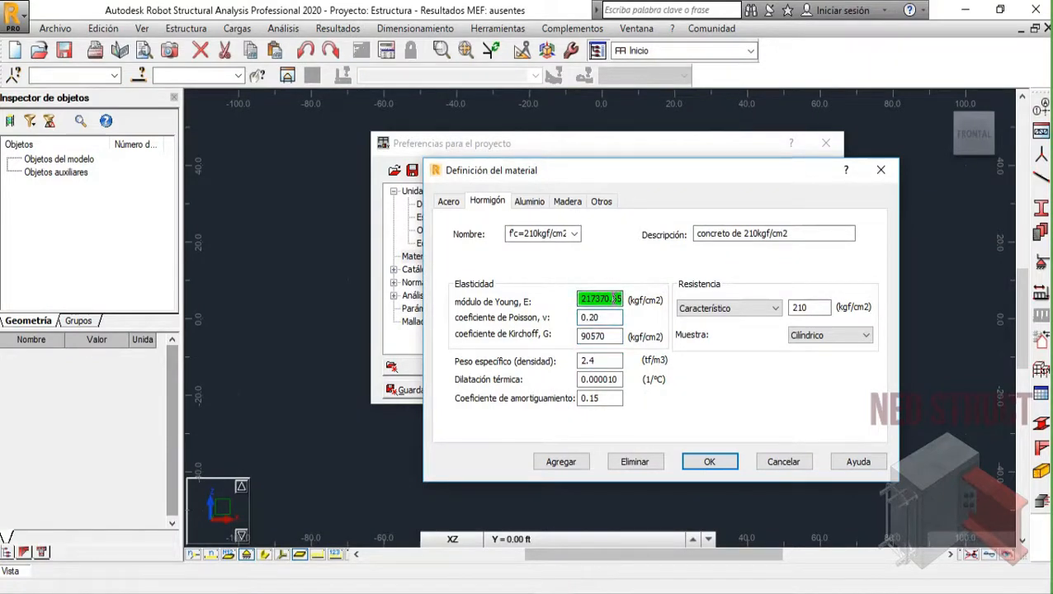
{"action": "left_click", "coordinate": [613, 320]}
{"action": "left_click", "coordinate": [605, 340]}
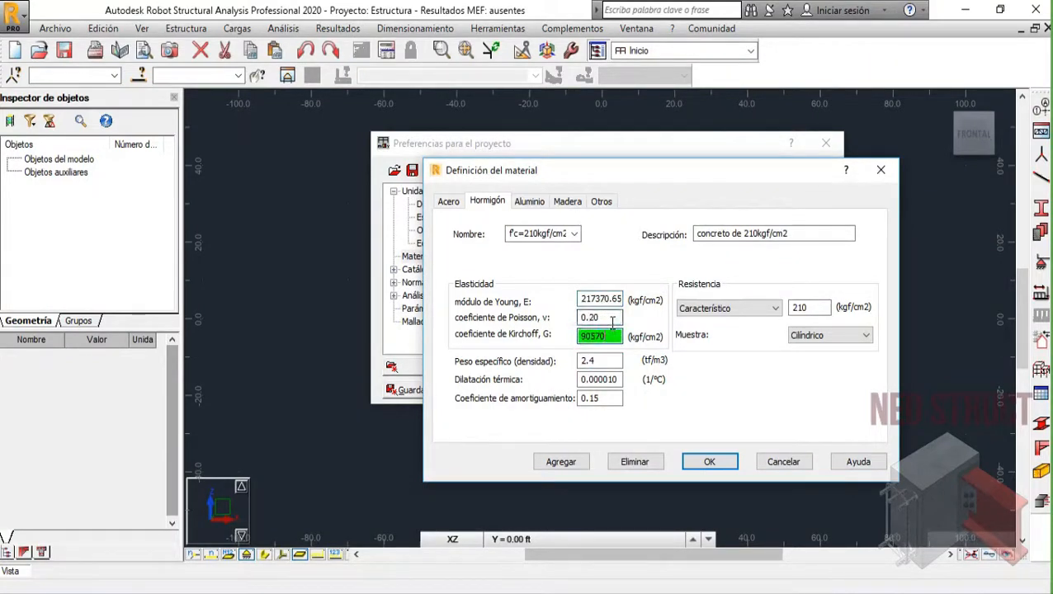
{"action": "left_click", "coordinate": [612, 320]}
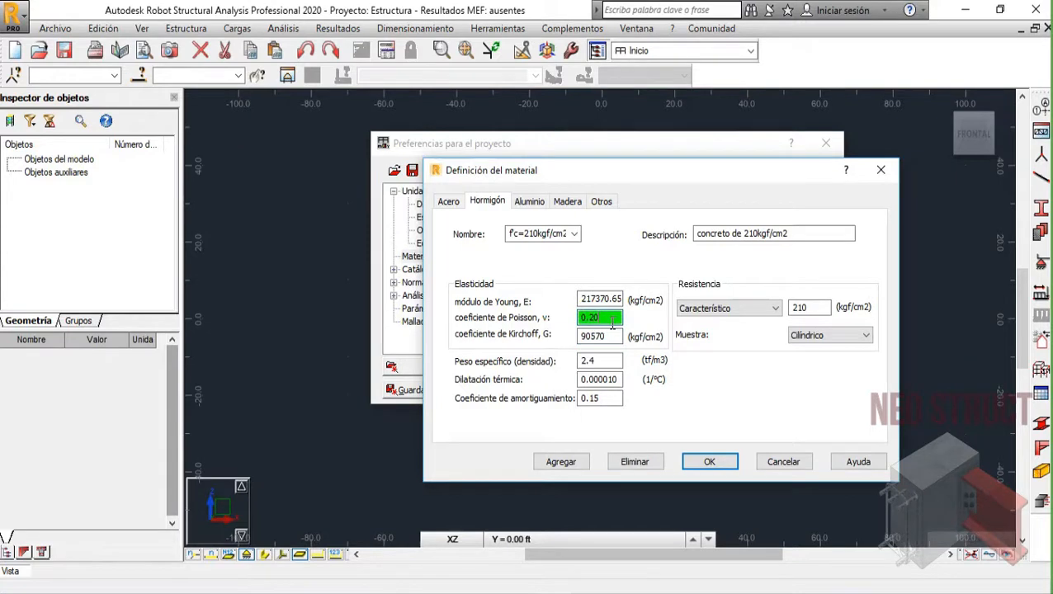
- Add the f'c=210kgf/cm2 concrete to the material database and check for it in the list of concrete names
{"action": "left_click", "coordinate": [519, 238]}
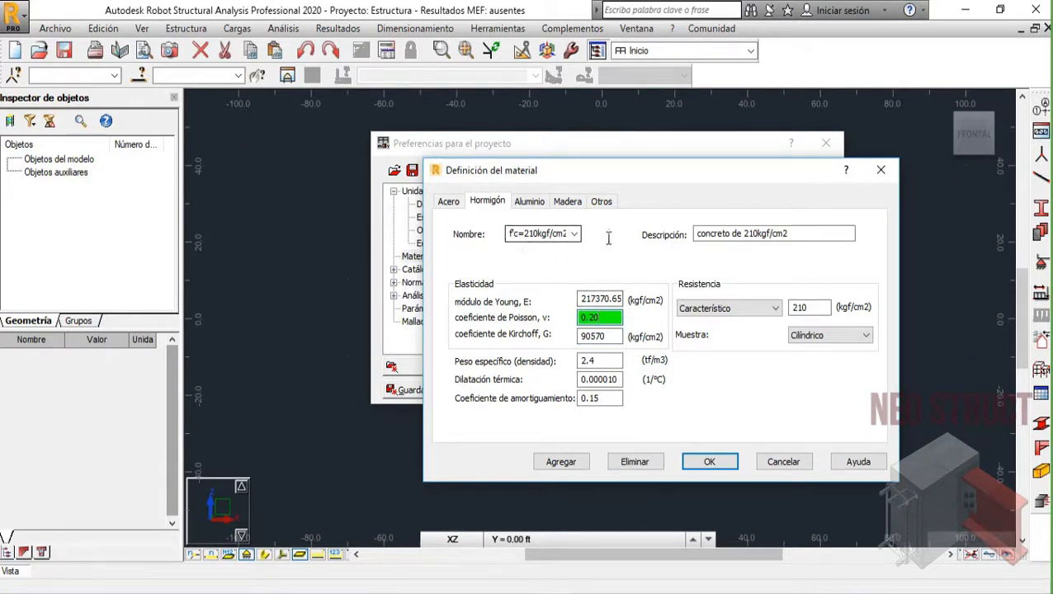
{"action": "left_click", "coordinate": [557, 465]}
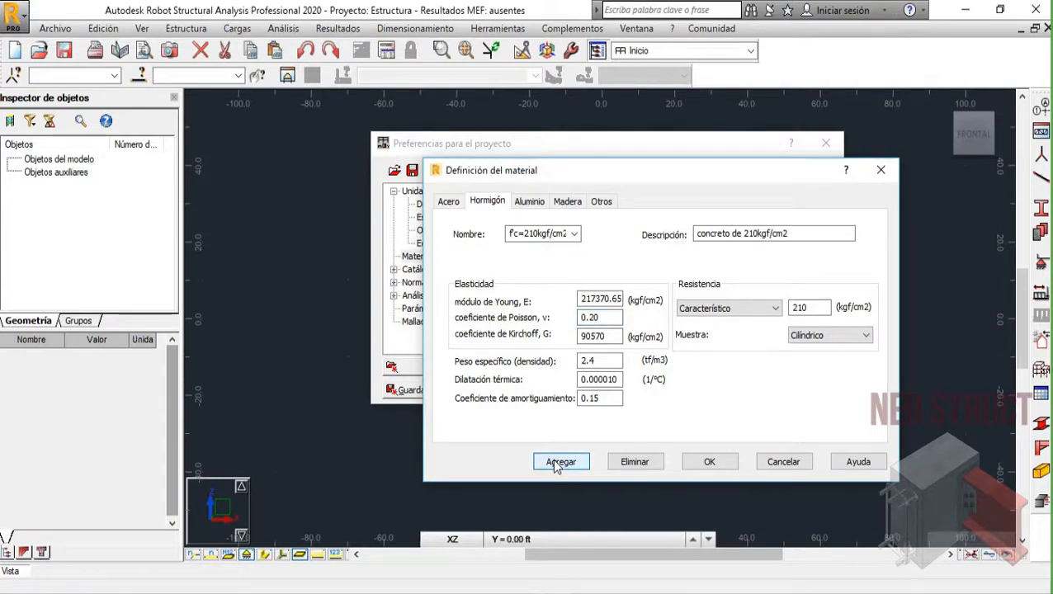
{"action": "left_click", "coordinate": [574, 233]}
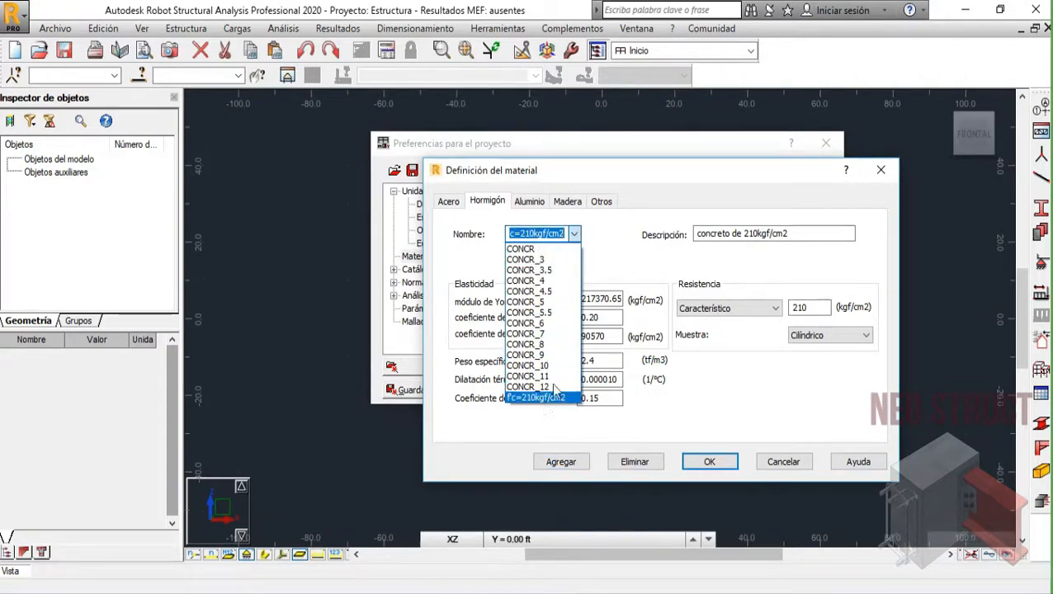
{"action": "left_click", "coordinate": [628, 251]}
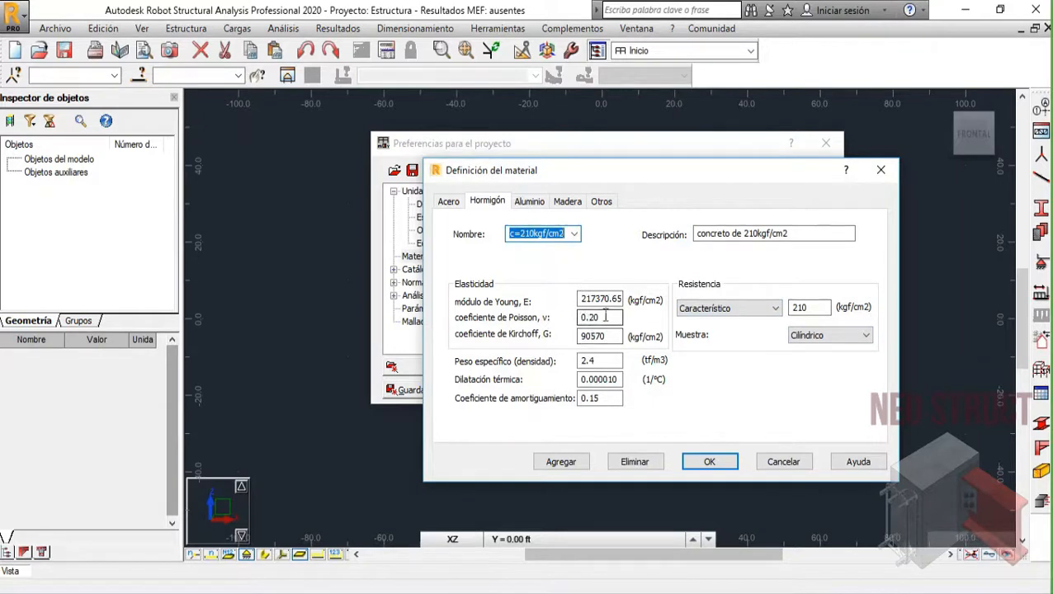
- Look through the aluminium, timber and other material definitions, including the available material names and the timber categories
{"action": "left_click", "coordinate": [528, 203]}
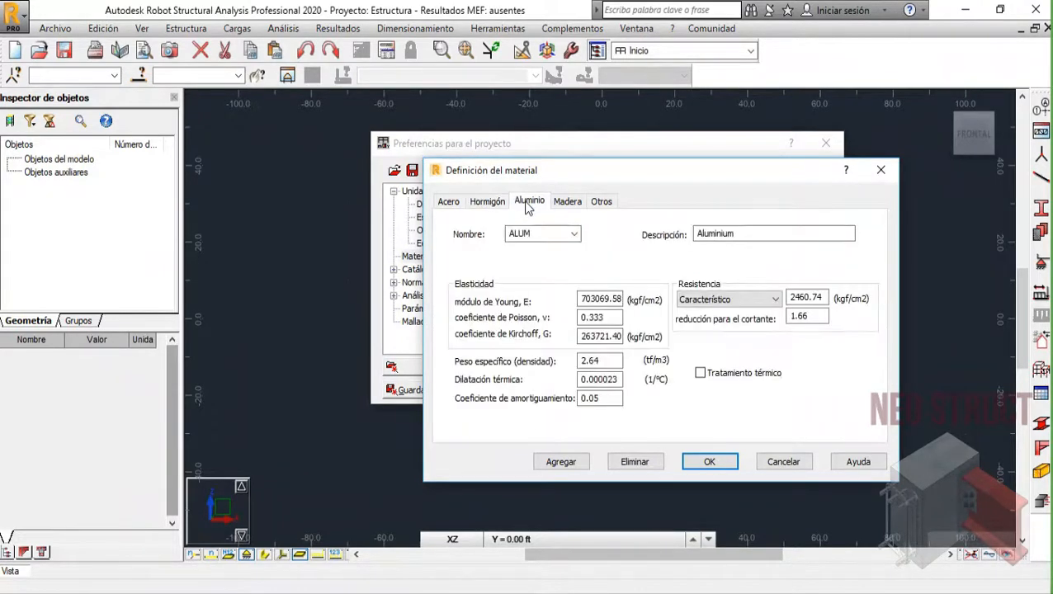
{"action": "left_click", "coordinate": [574, 235]}
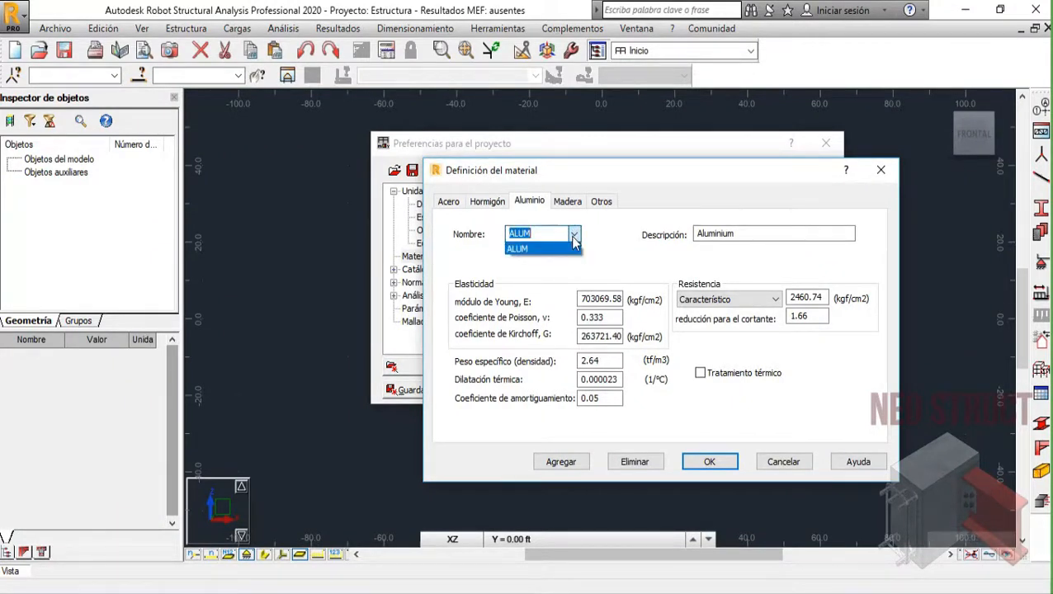
{"action": "left_click", "coordinate": [575, 237]}
{"action": "left_click", "coordinate": [566, 203]}
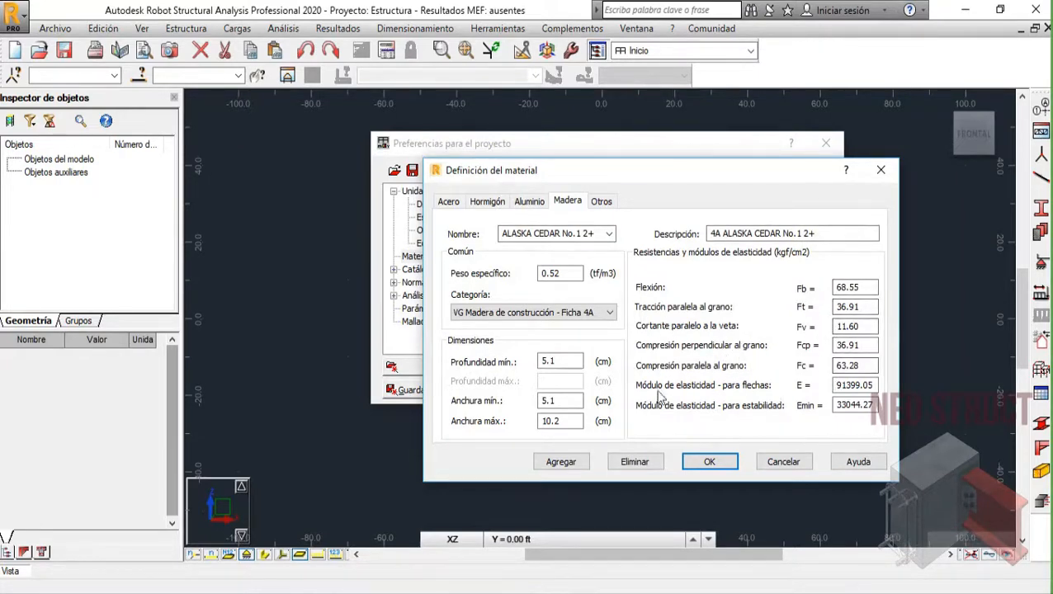
{"action": "left_click", "coordinate": [576, 314]}
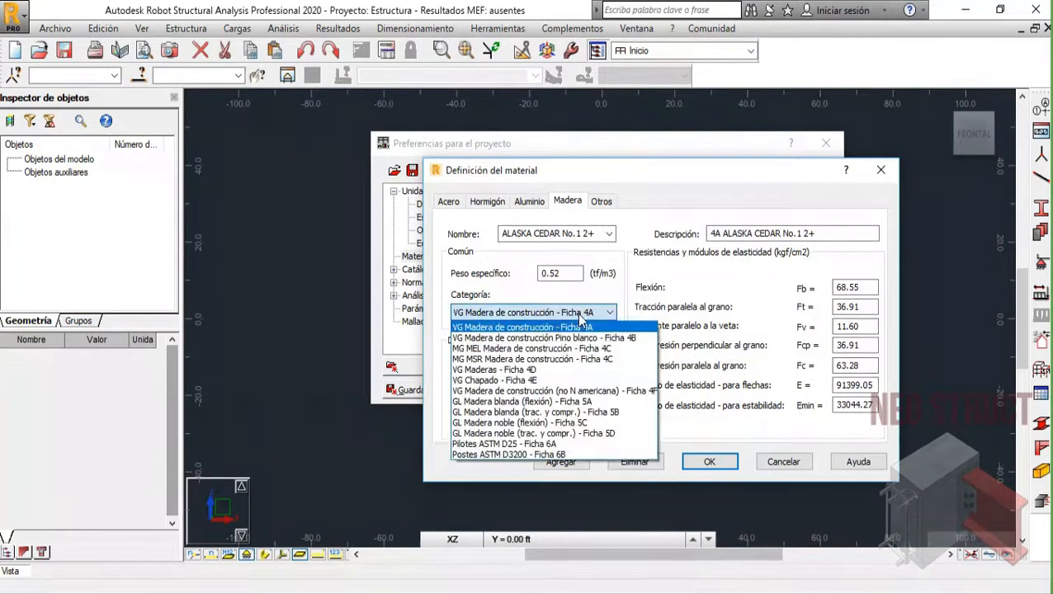
{"action": "left_click", "coordinate": [648, 283]}
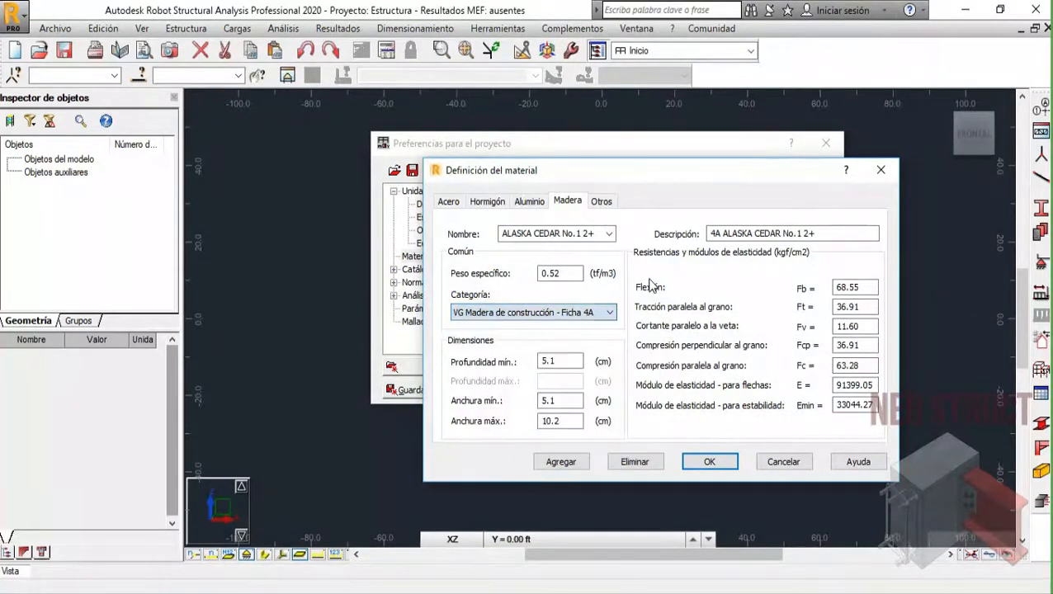
{"action": "left_click", "coordinate": [604, 204]}
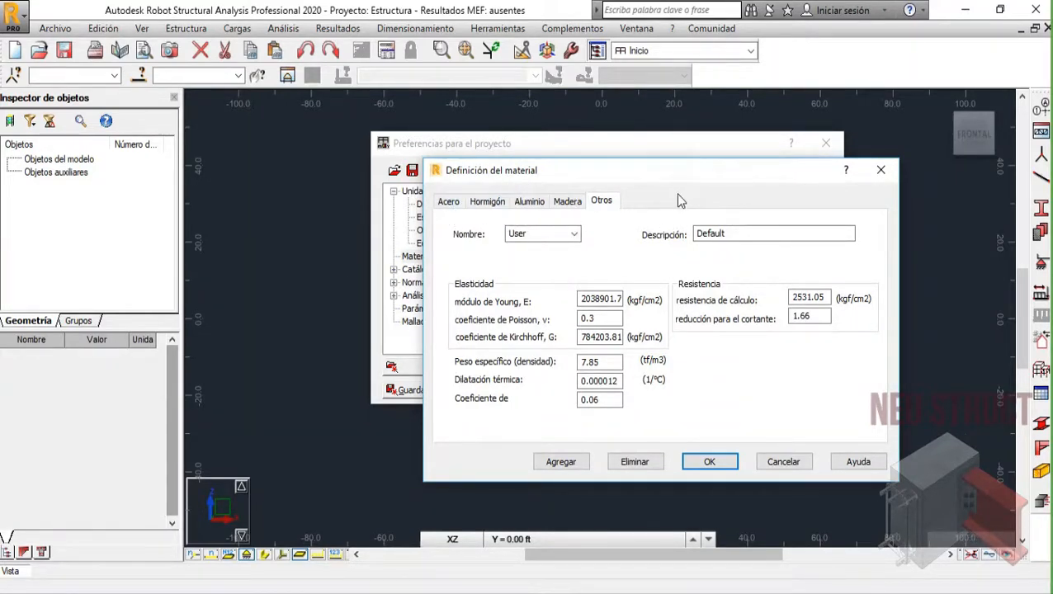
{"action": "left_click", "coordinate": [574, 233]}
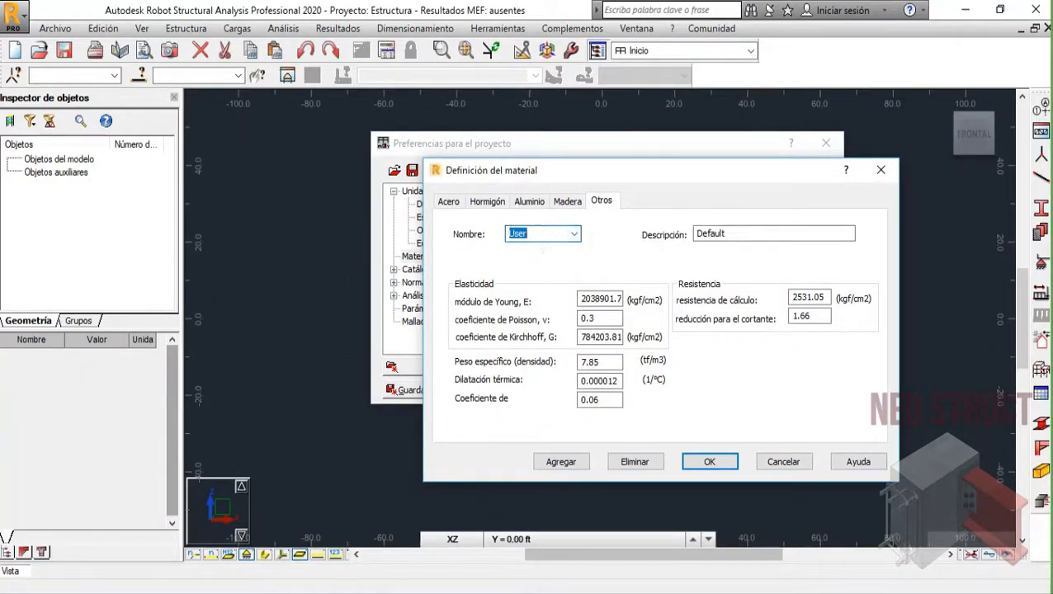
- Switch to File Explorer, open the E.070 Albañilería PDF from the NORMAS folder and maximize its window
{"action": "left_click", "coordinate": [434, 591]}
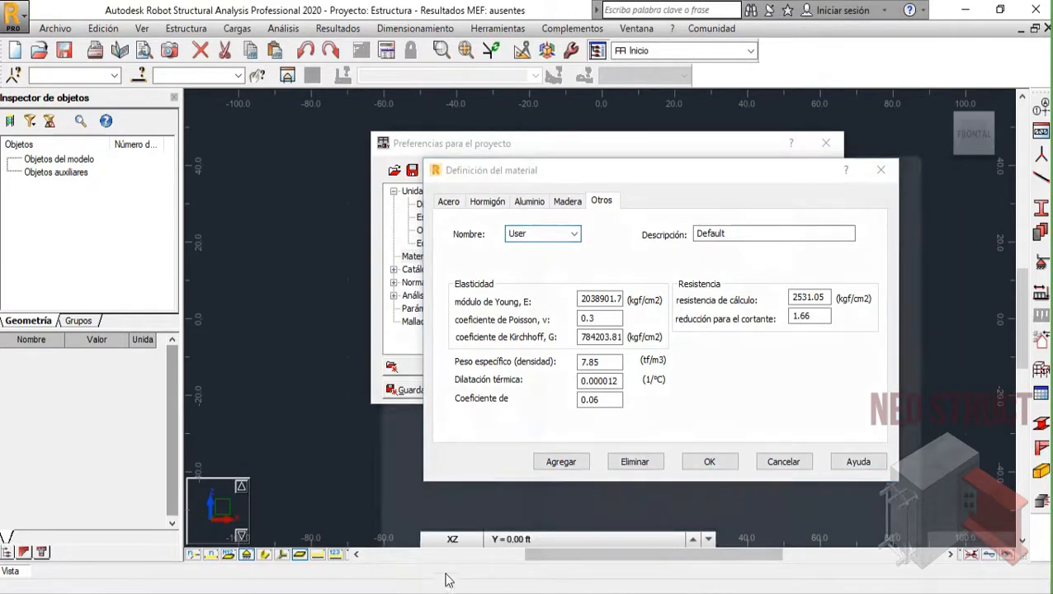
{"action": "left_click_drag", "start_coordinate": [727, 38], "coordinate": [716, 22]}
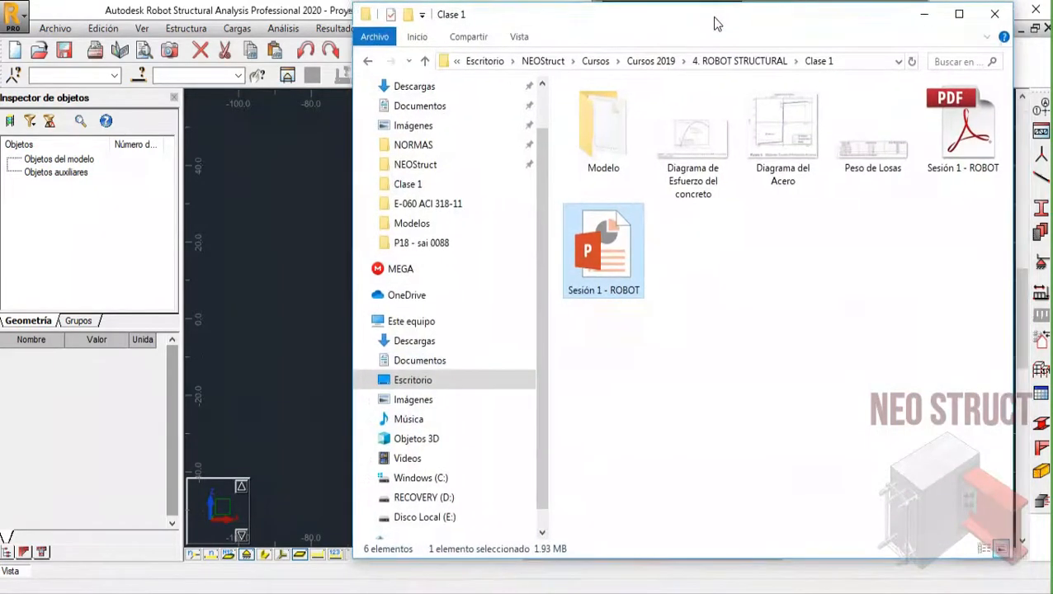
{"action": "left_click", "coordinate": [412, 145]}
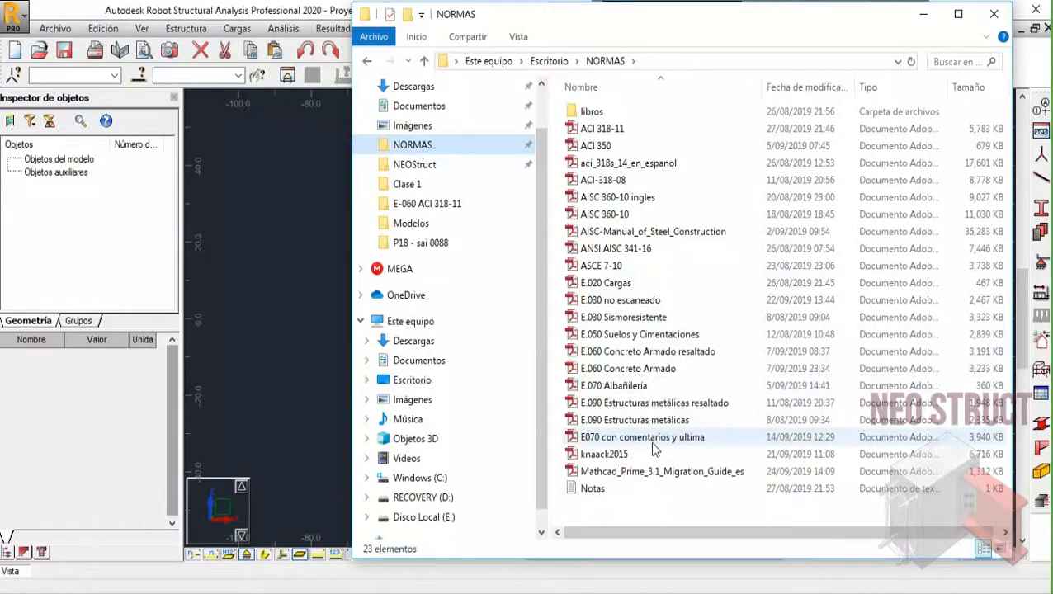
{"action": "left_click", "coordinate": [619, 385]}
{"action": "left_click", "coordinate": [924, 18]}
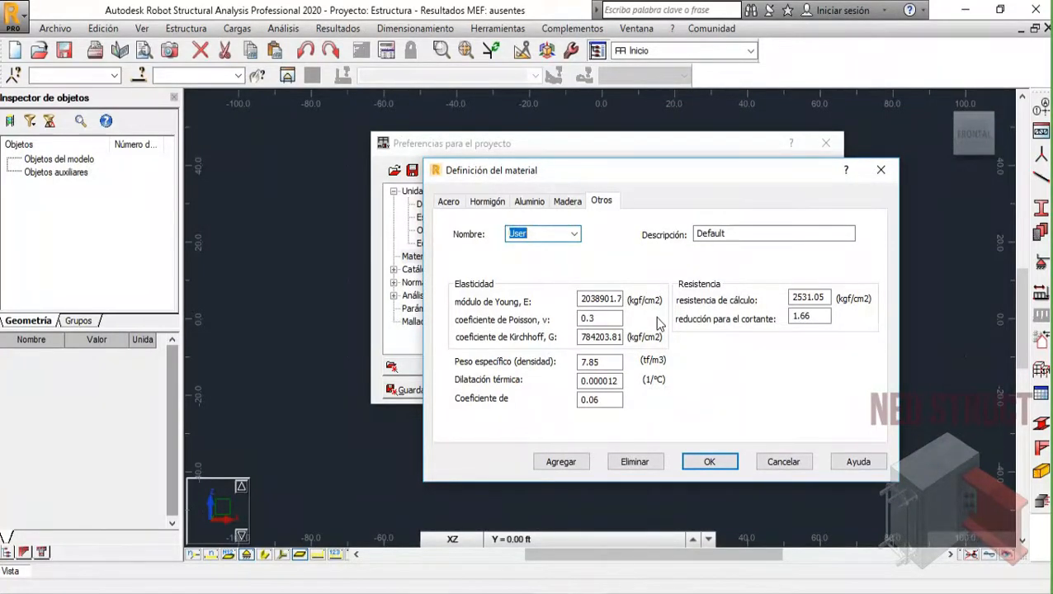
{"action": "mouse_move", "coordinate": [585, 592]}
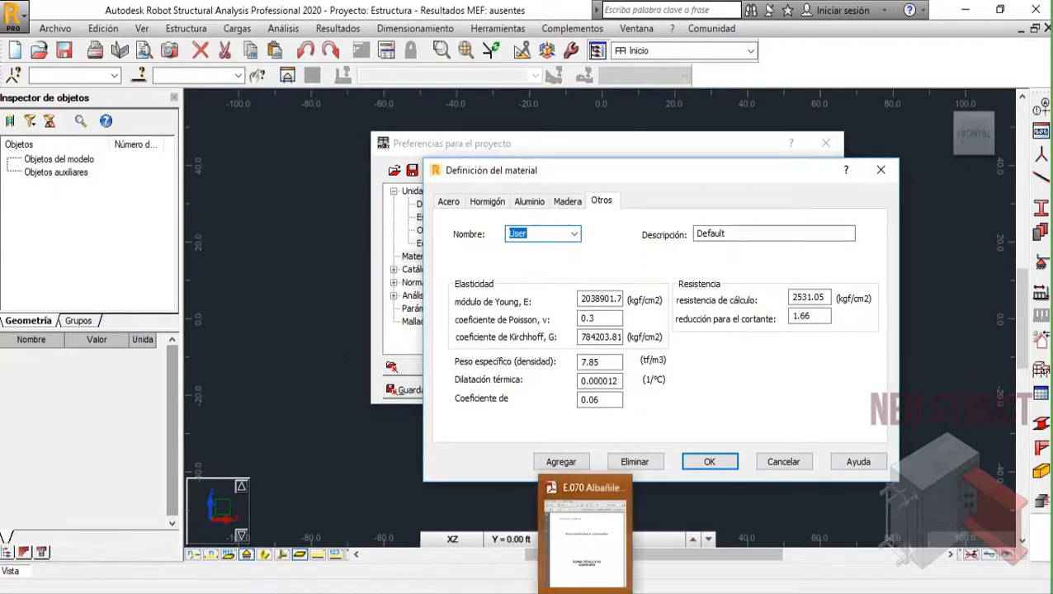
{"action": "left_click", "coordinate": [585, 549]}
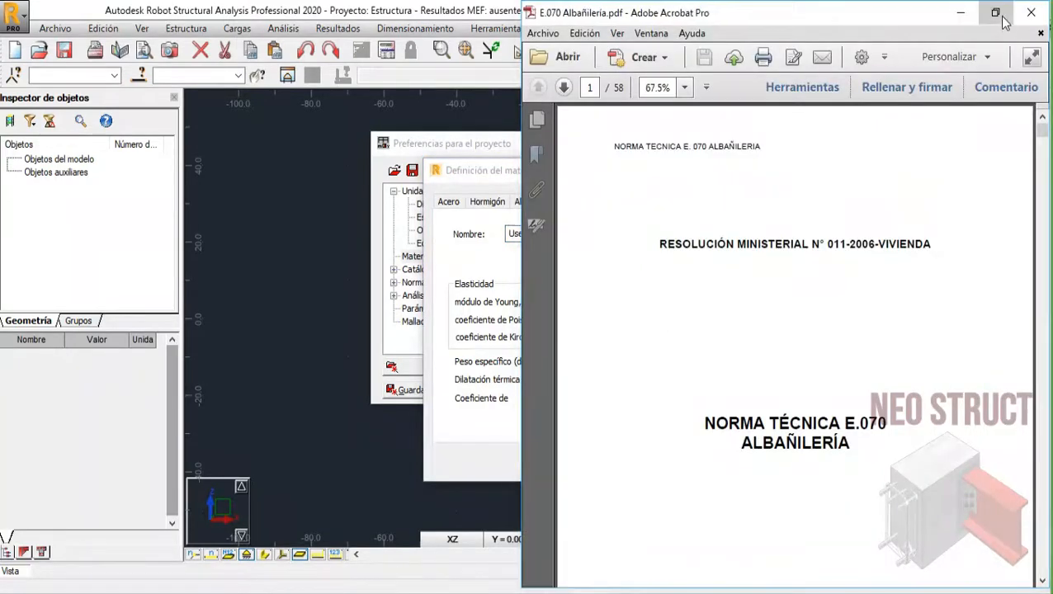
{"action": "left_click", "coordinate": [997, 14]}
{"action": "scroll", "coordinate": [544, 304], "scroll_direction": "down", "scroll_amount": 3, "text": "ctrl"}
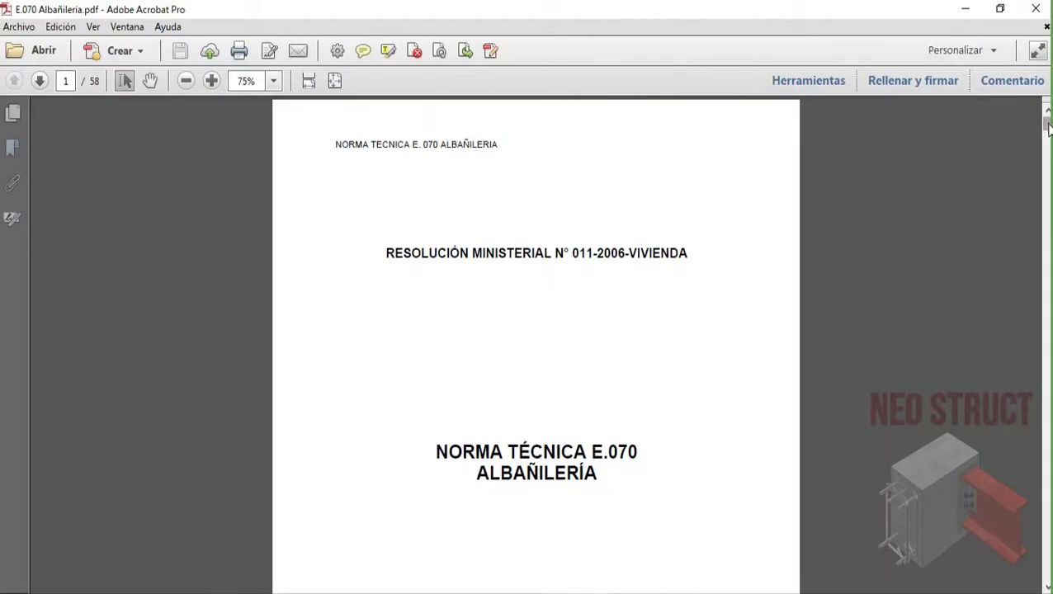
- Examine Table 9 of characteristic masonry strengths on page 27, focusing on the unit and prism values for clay King Kong Industrial bricks
{"action": "left_click_drag", "start_coordinate": [1049, 125], "coordinate": [1048, 307]}
{"action": "left_click_drag", "start_coordinate": [1046, 315], "coordinate": [1047, 334]}
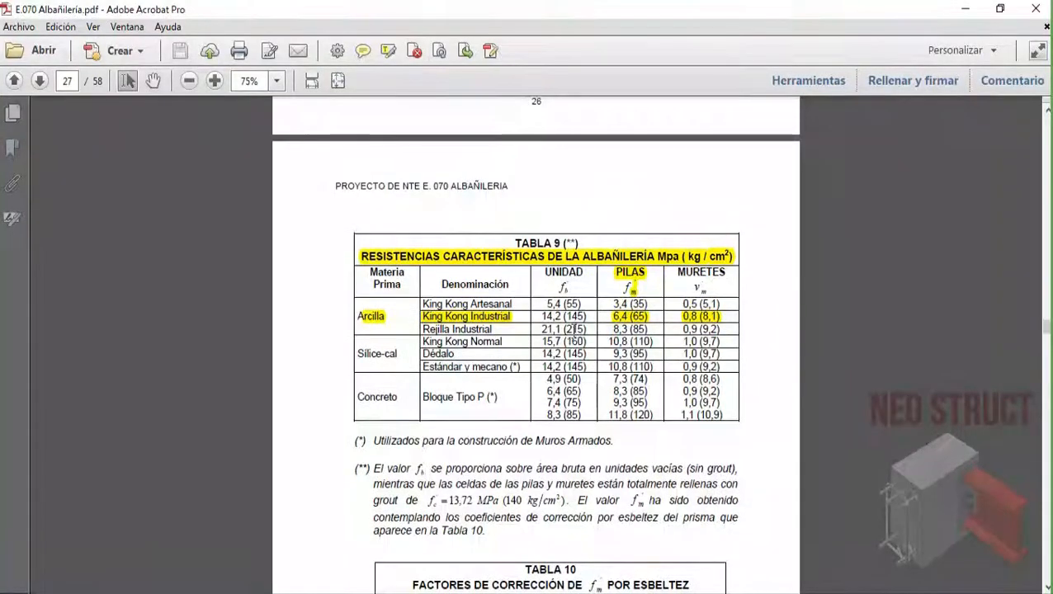
{"action": "scroll", "coordinate": [535, 338], "scroll_direction": "down", "scroll_amount": 1, "text": "ctrl"}
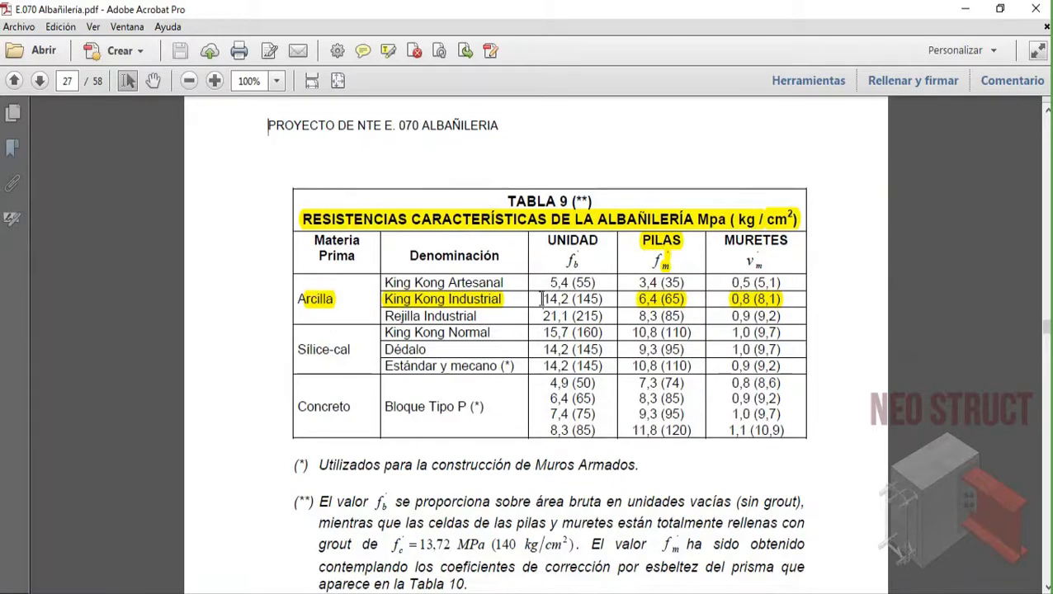
{"action": "left_click_drag", "start_coordinate": [577, 299], "coordinate": [600, 299]}
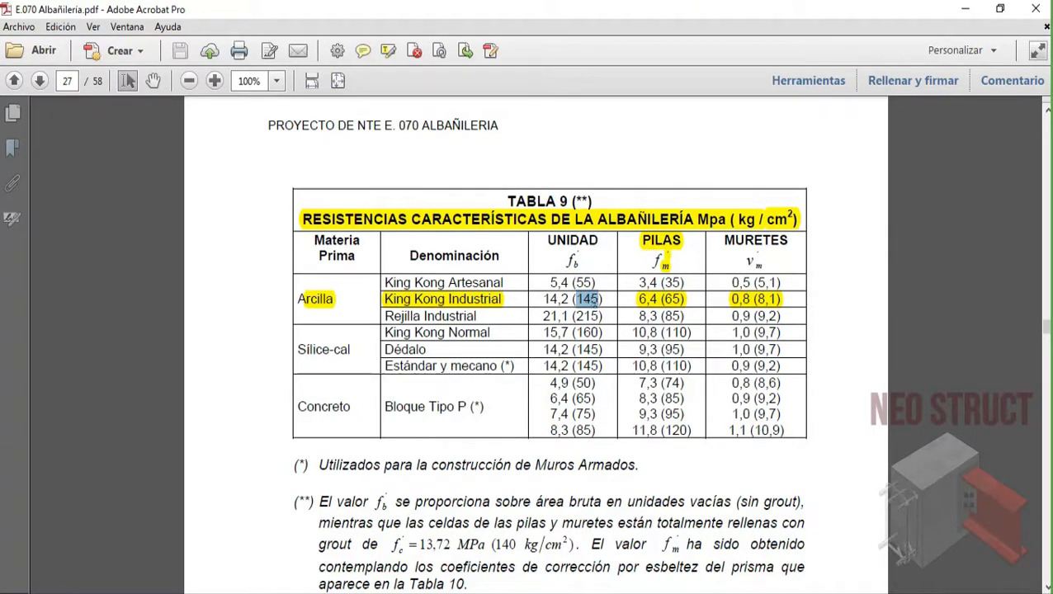
{"action": "left_click_drag", "start_coordinate": [333, 300], "coordinate": [302, 301]}
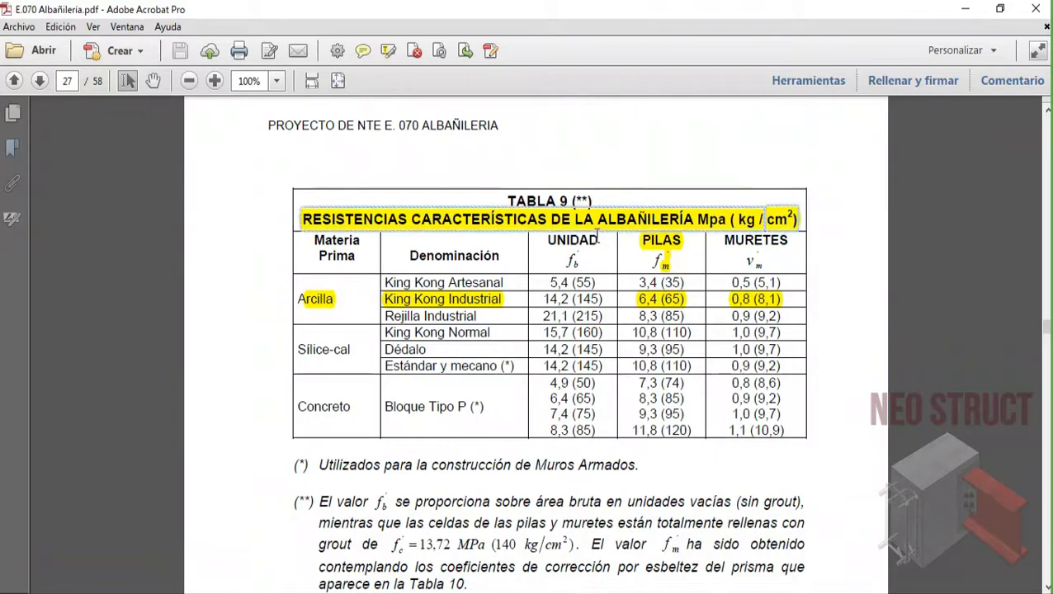
{"action": "left_click_drag", "start_coordinate": [544, 239], "coordinate": [593, 246]}
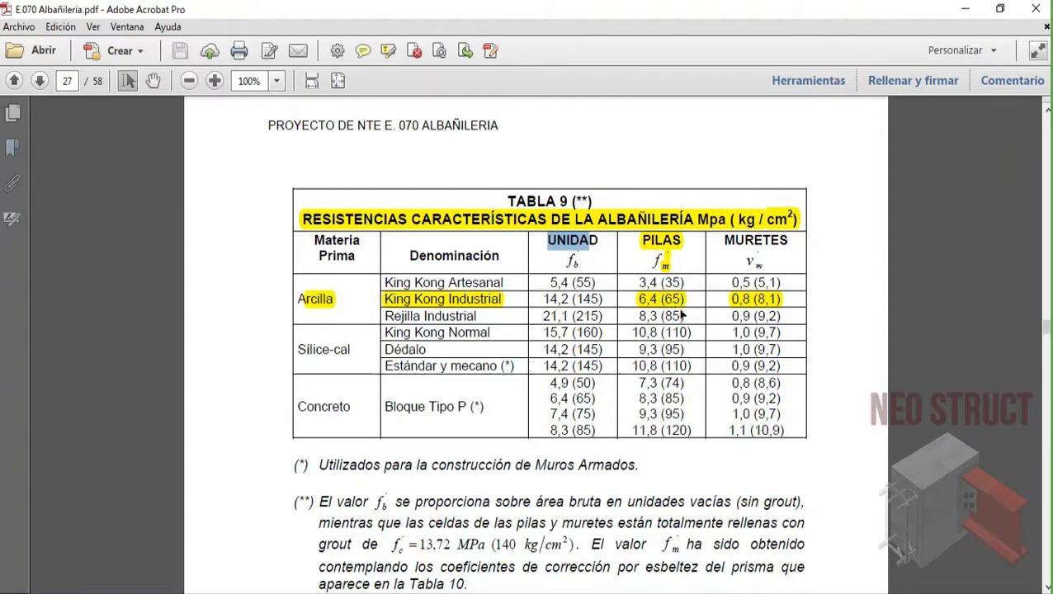
{"action": "scroll", "coordinate": [671, 304], "scroll_direction": "down", "scroll_amount": 2}
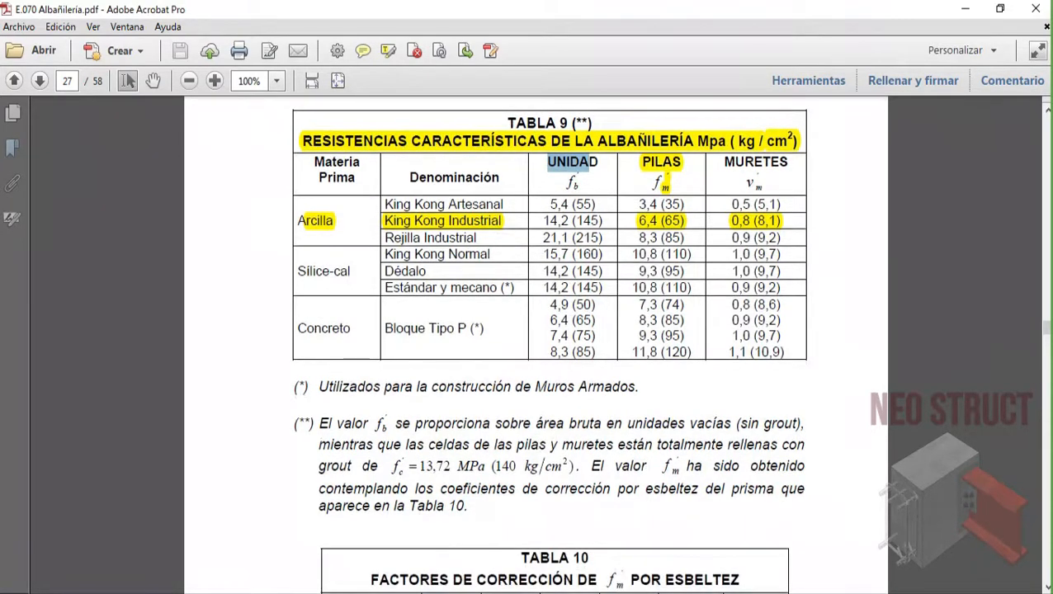
- Find article 24.7 of the standard and read the formulas for the elastic modulus Em and shear modulus Gm of masonry
{"action": "left_click_drag", "start_coordinate": [1047, 342], "coordinate": [1047, 412]}
{"action": "scroll", "coordinate": [579, 287], "scroll_direction": "up", "scroll_amount": 14}
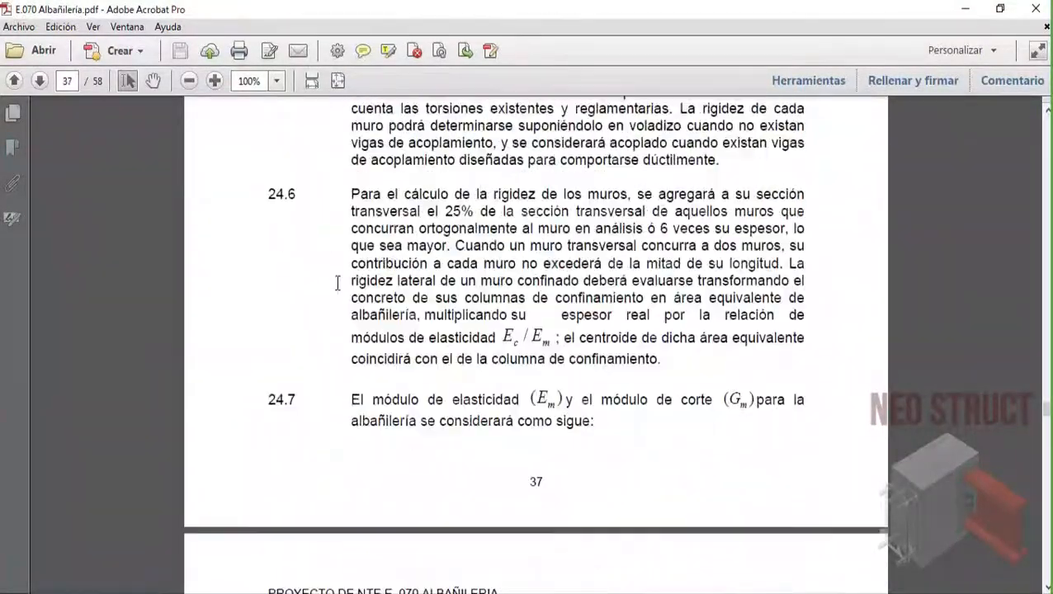
{"action": "scroll", "coordinate": [337, 284], "scroll_direction": "up", "scroll_amount": 8}
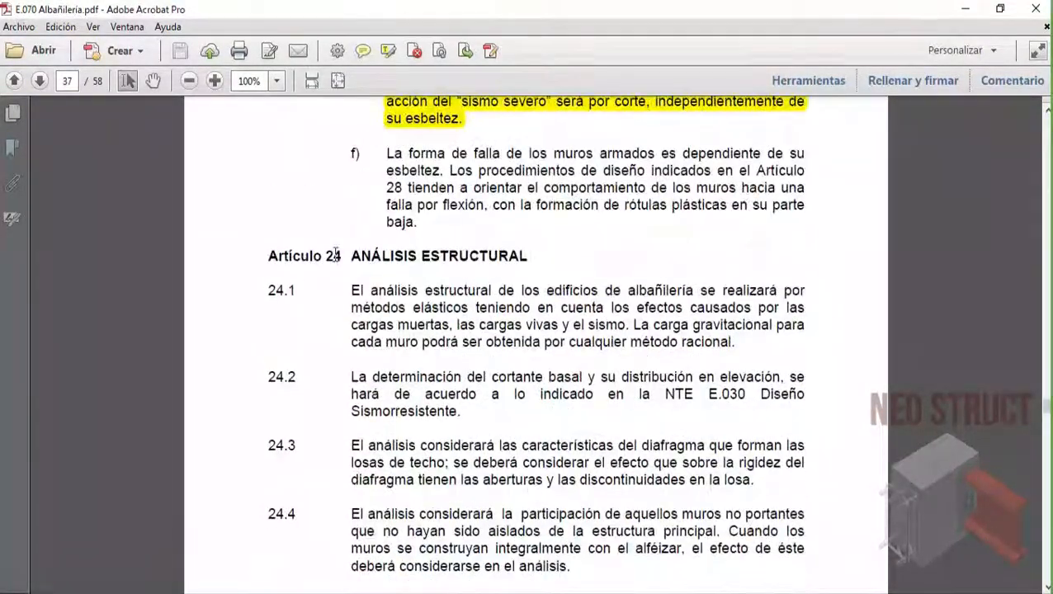
{"action": "scroll", "coordinate": [336, 255], "scroll_direction": "down", "scroll_amount": 20}
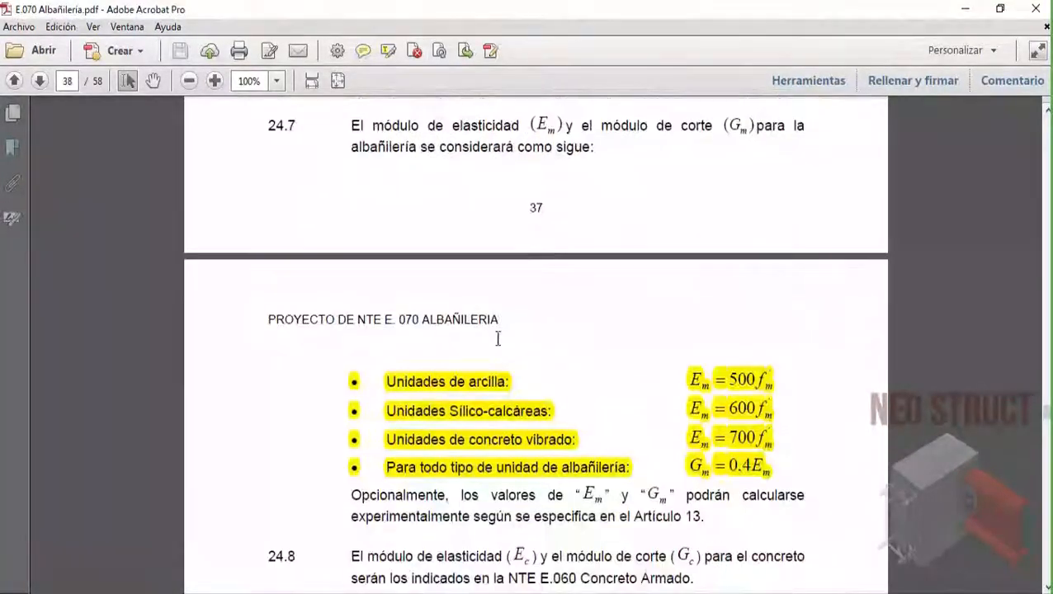
{"action": "scroll", "coordinate": [458, 322], "scroll_direction": "up", "scroll_amount": 2}
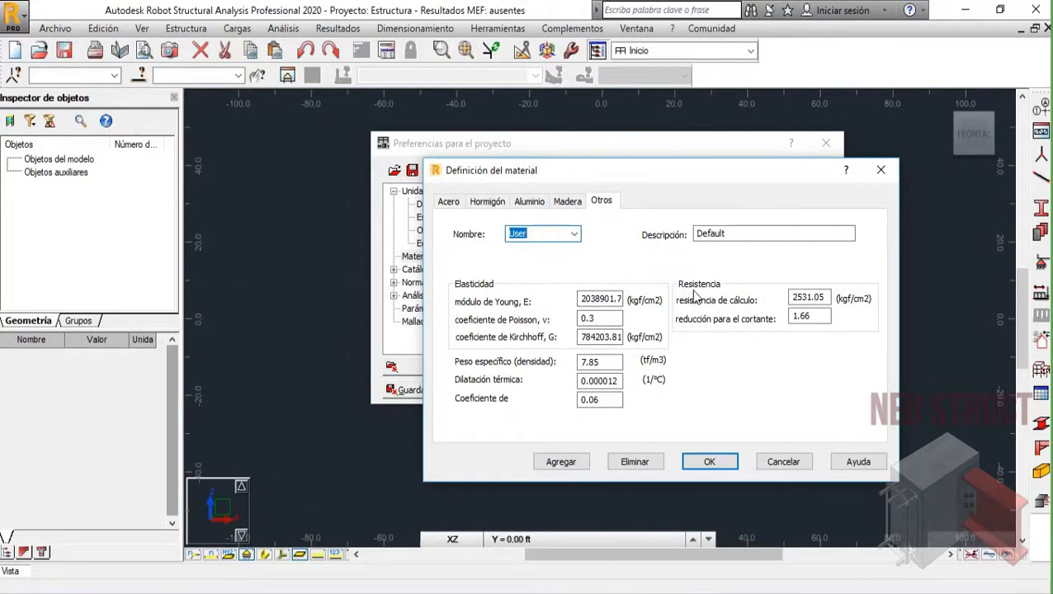
- Back in Robot Structural Analysis, name the material Albañilería and set its design strength to 65 kgf/cm2
{"action": "type", "text": "Albañilería"}
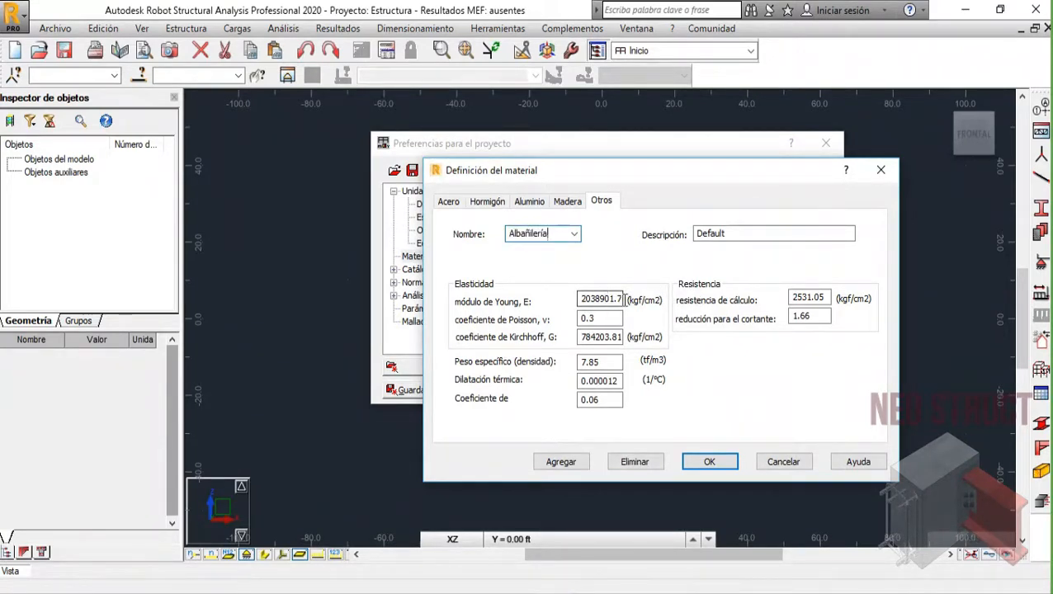
{"action": "double_click", "coordinate": [809, 298]}
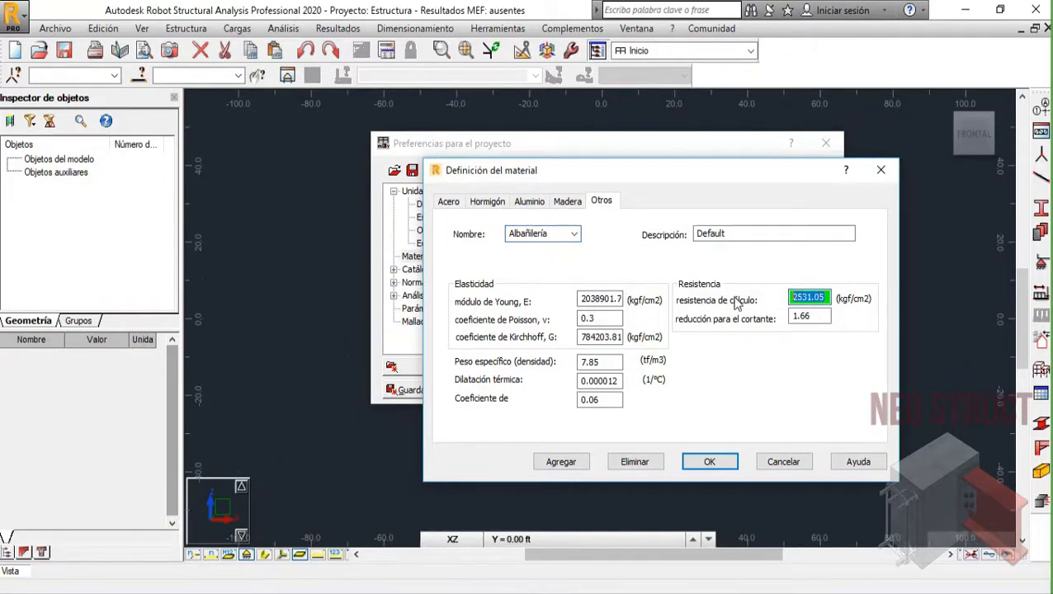
{"action": "type", "text": "65"}
- Calculate 500 × 65 with the built-in calculator and set the masonry's Young's modulus to the result, 32500 kgf/cm2
{"action": "double_click", "coordinate": [619, 302]}
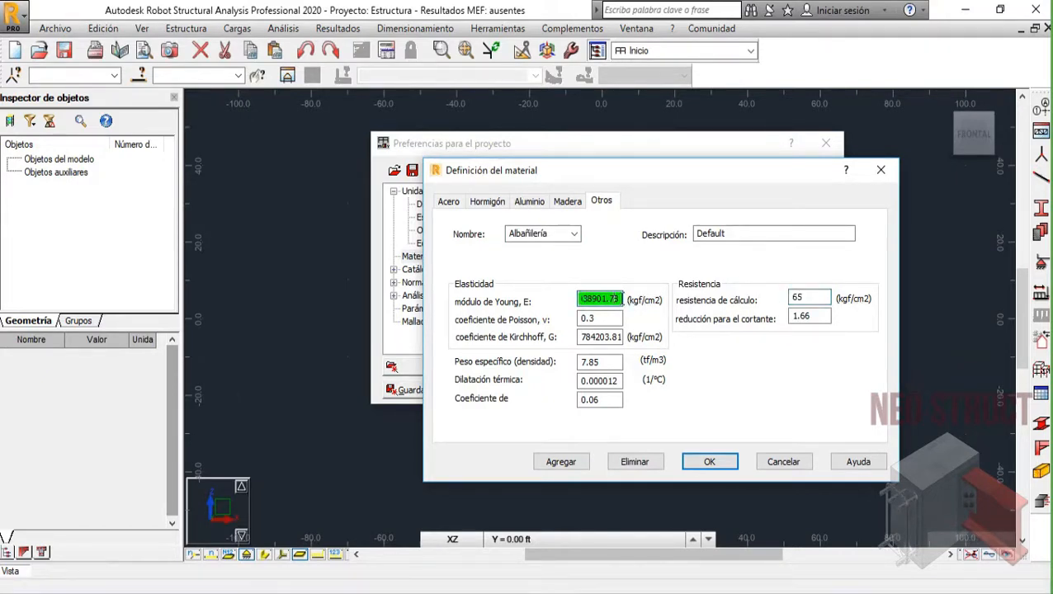
{"action": "double_click", "coordinate": [622, 300]}
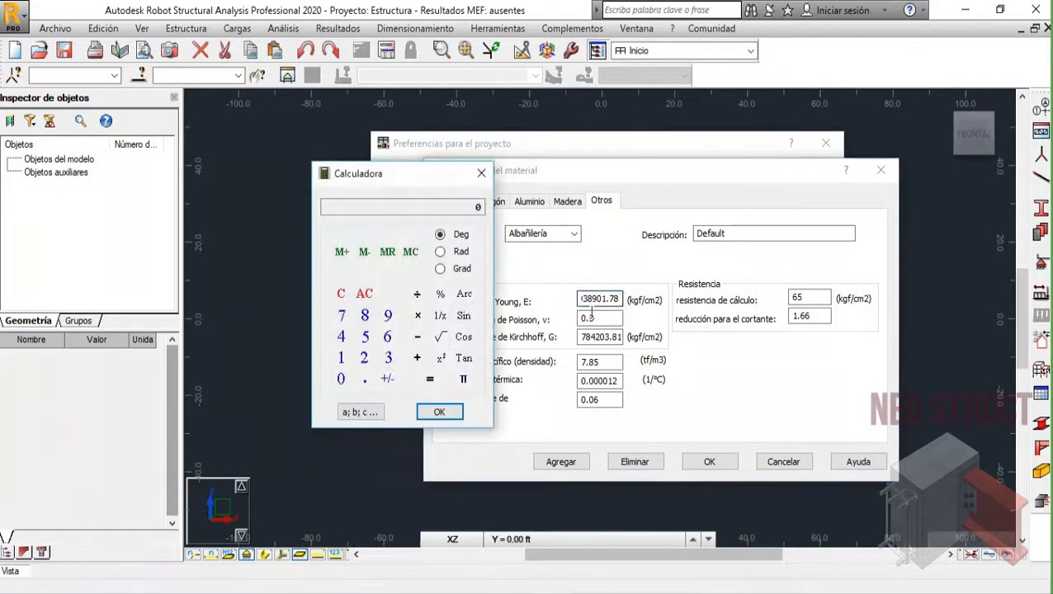
{"action": "left_click", "coordinate": [366, 340]}
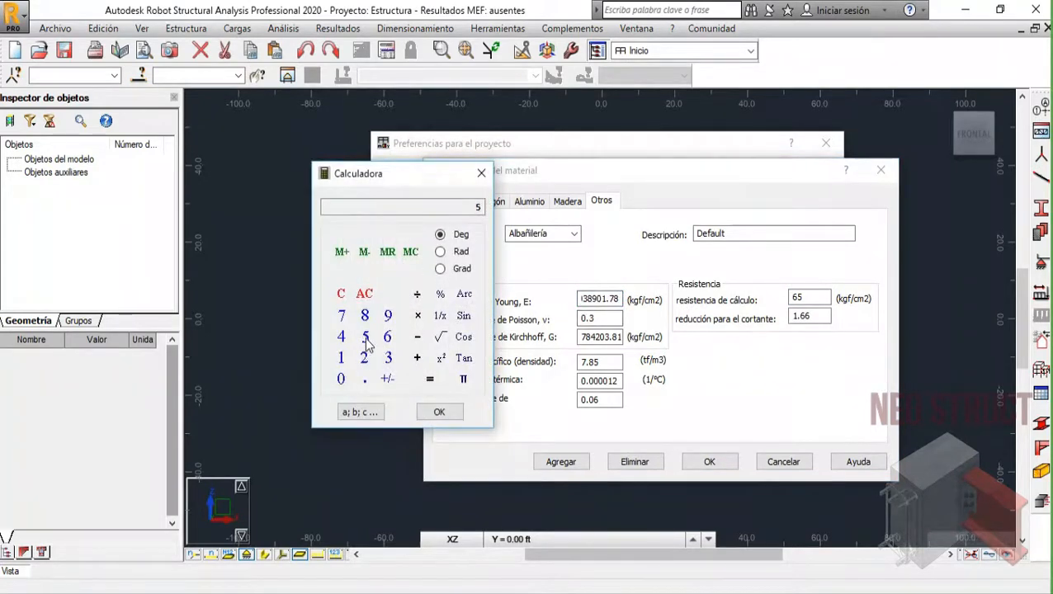
{"action": "left_click", "coordinate": [341, 379]}
{"action": "left_click", "coordinate": [341, 379]}
{"action": "left_click", "coordinate": [419, 317]}
{"action": "left_click", "coordinate": [388, 337]}
{"action": "left_click", "coordinate": [367, 339]}
{"action": "left_click", "coordinate": [430, 381]}
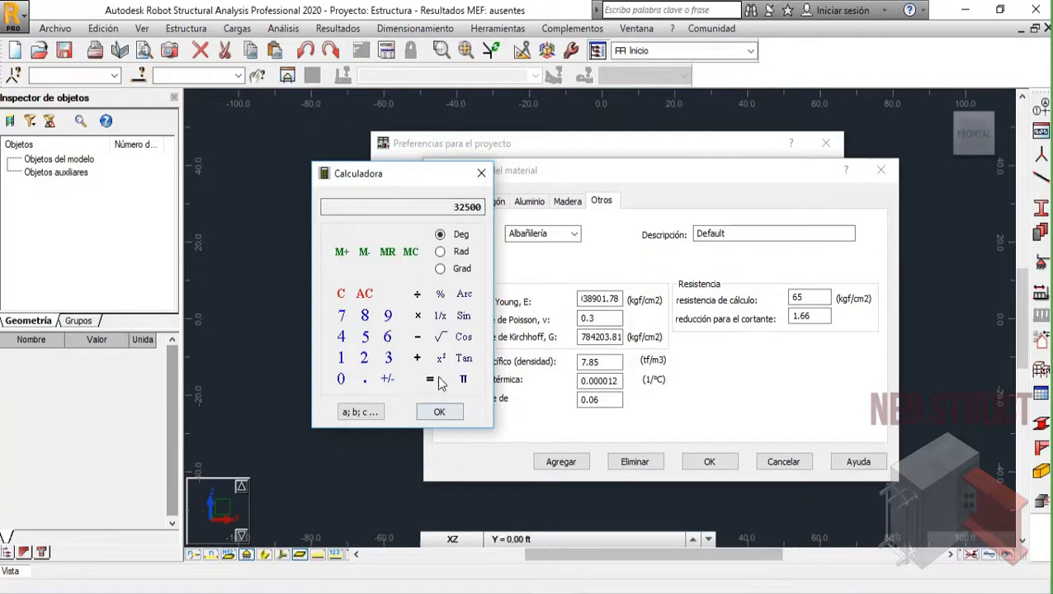
{"action": "left_click", "coordinate": [439, 411]}
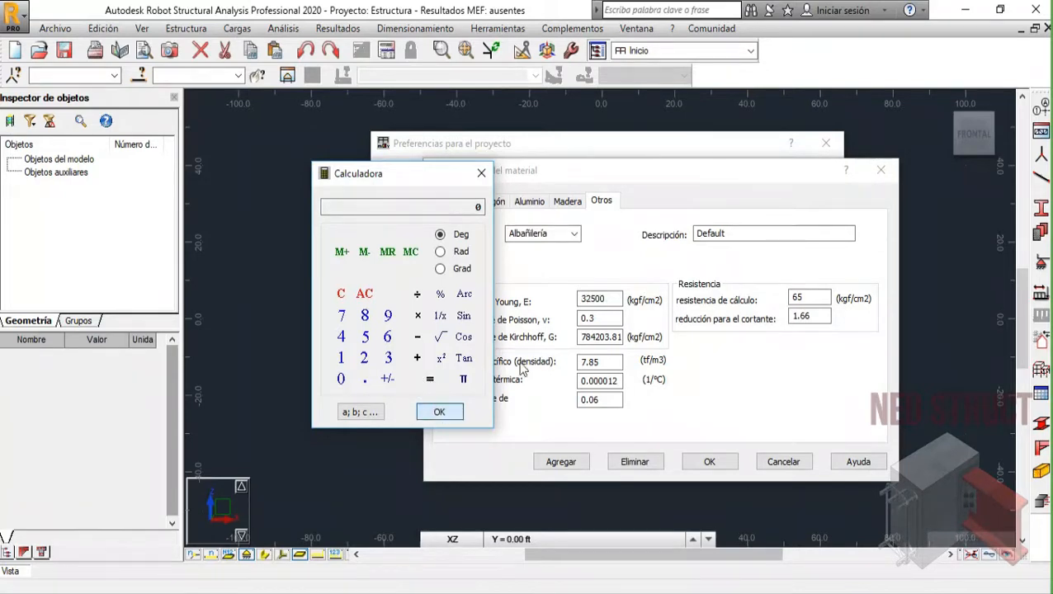
- Calculate 0.4 × 32500, set the masonry's Kirchhoff modulus G to the result, 13000 kgf/cm2, and close the calculator
{"action": "left_click", "coordinate": [615, 338]}
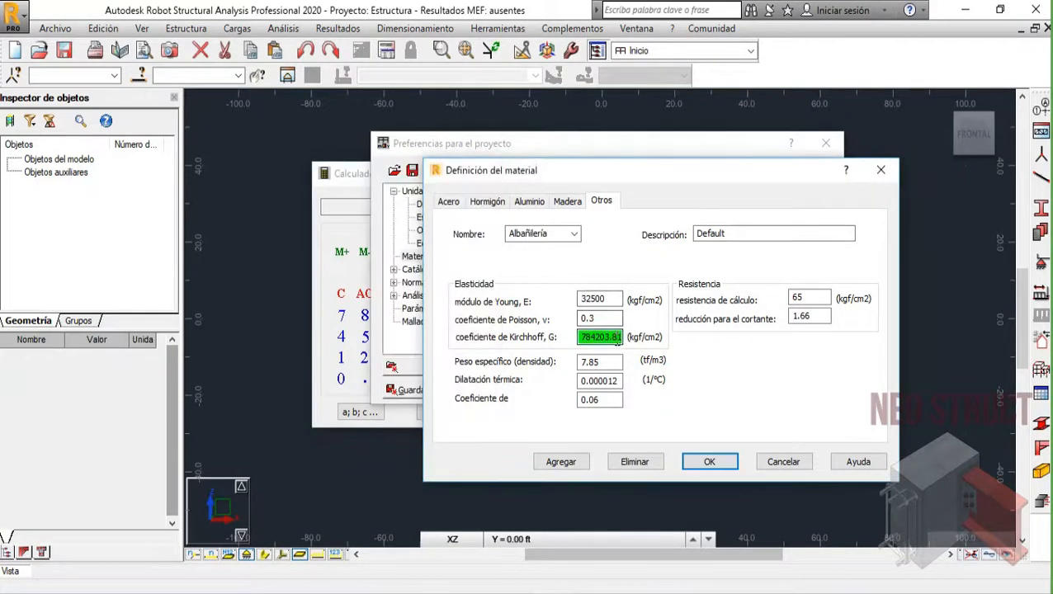
{"action": "left_click", "coordinate": [350, 176]}
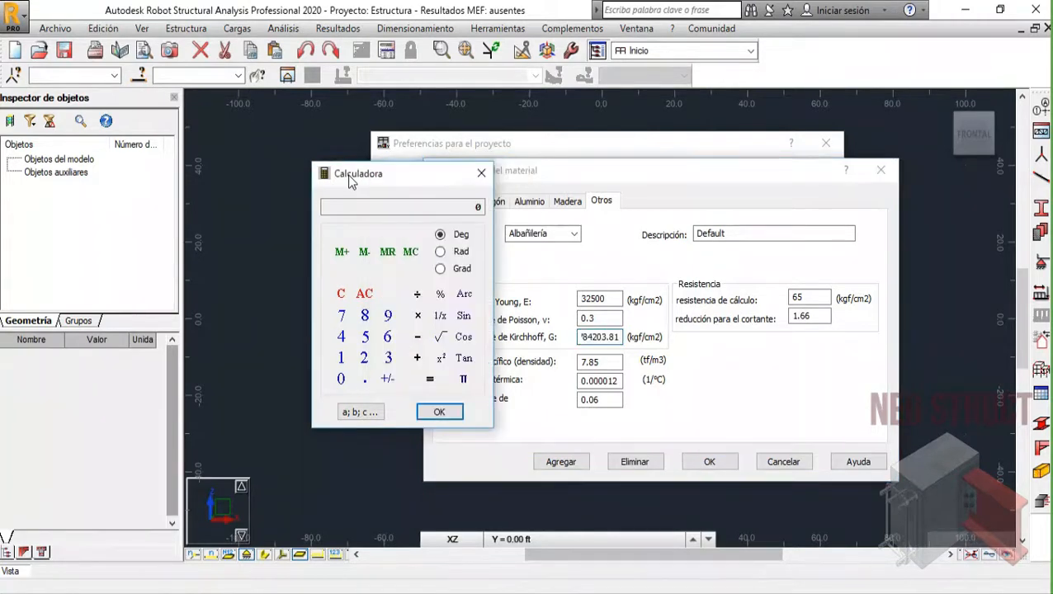
{"action": "left_click", "coordinate": [365, 380]}
{"action": "left_click", "coordinate": [342, 336]}
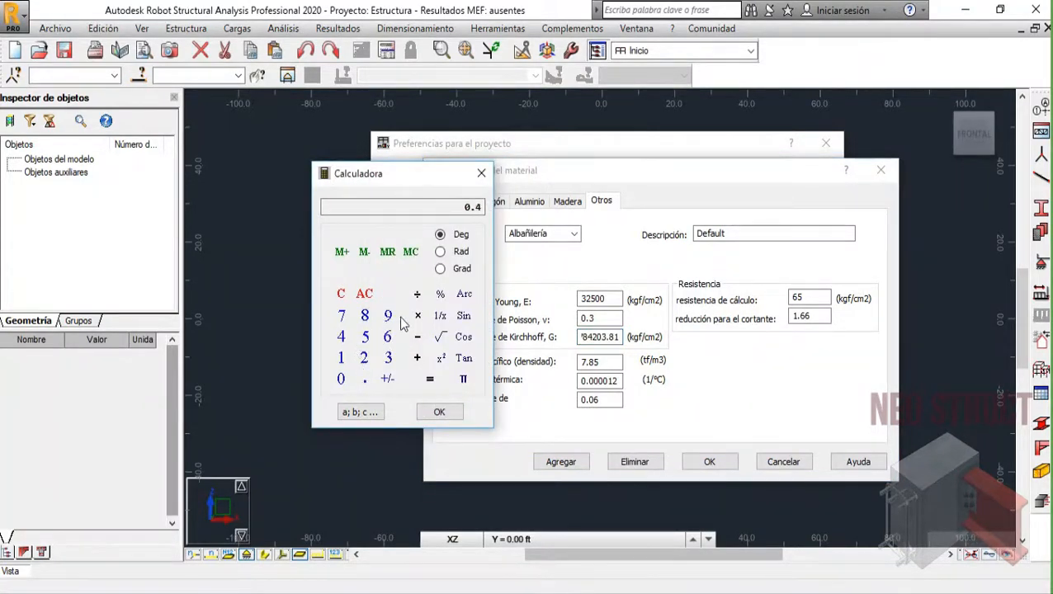
{"action": "left_click", "coordinate": [418, 316]}
{"action": "left_click", "coordinate": [388, 357]}
{"action": "left_click", "coordinate": [364, 358]}
{"action": "left_click", "coordinate": [365, 337]}
{"action": "left_click", "coordinate": [341, 379]}
{"action": "left_click", "coordinate": [340, 379]}
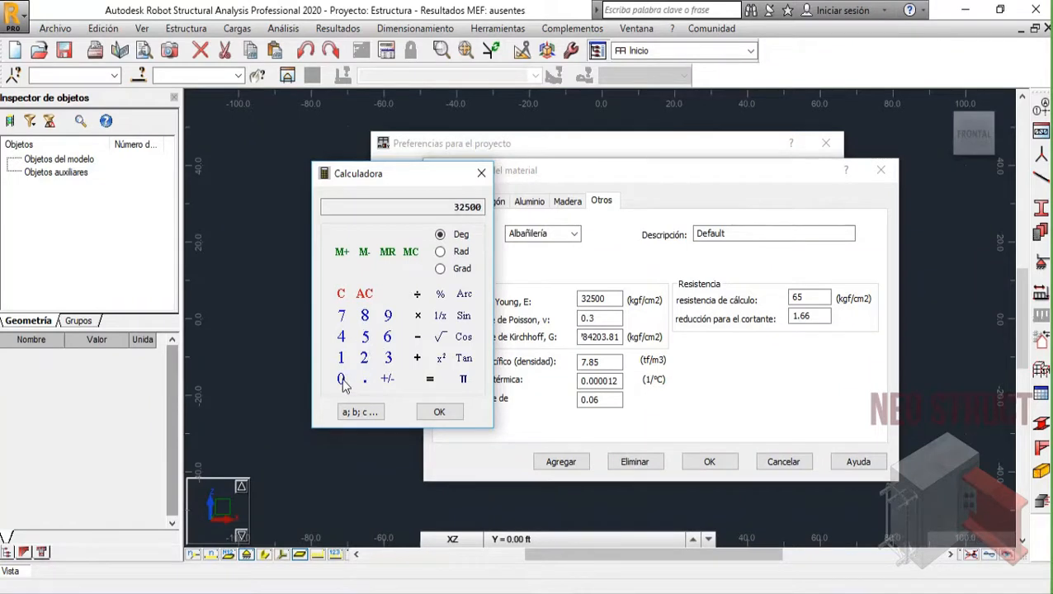
{"action": "left_click", "coordinate": [429, 379]}
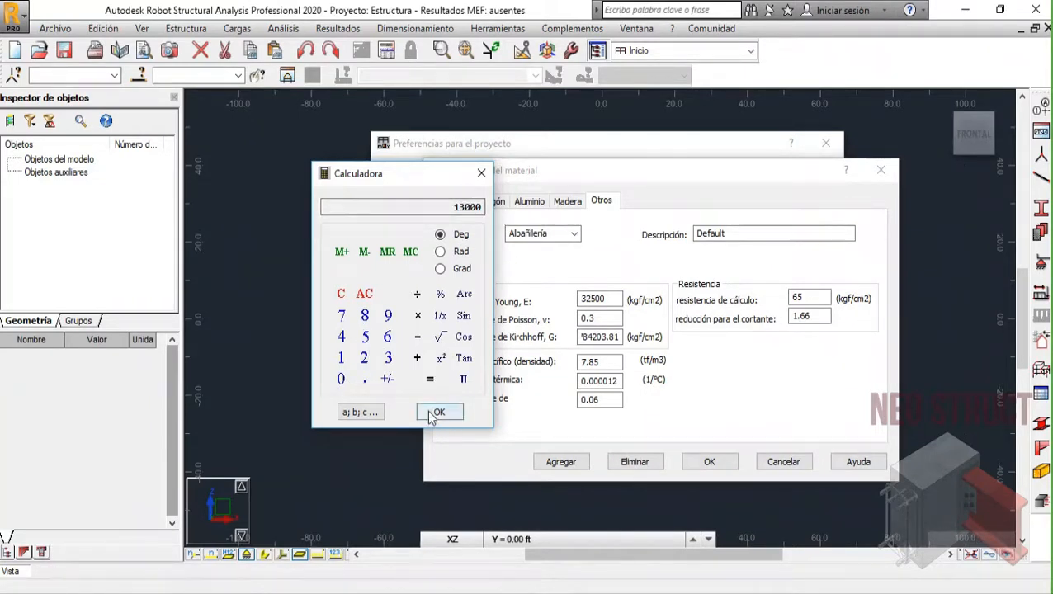
{"action": "left_click", "coordinate": [438, 411]}
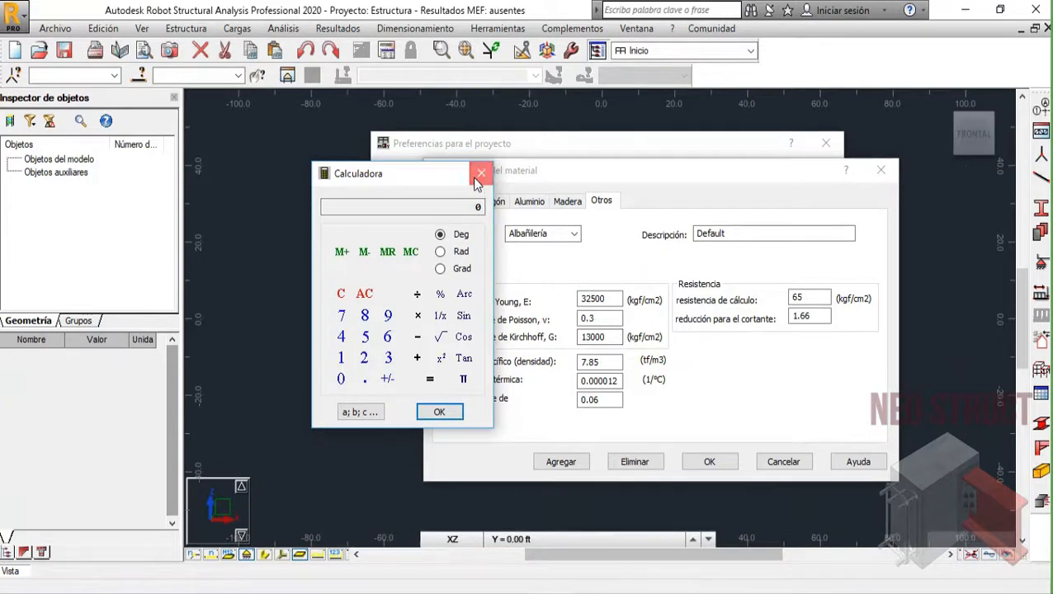
{"action": "left_click", "coordinate": [481, 172]}
- Set the masonry's Poisson coefficient to 0.25
{"action": "left_click", "coordinate": [598, 320]}
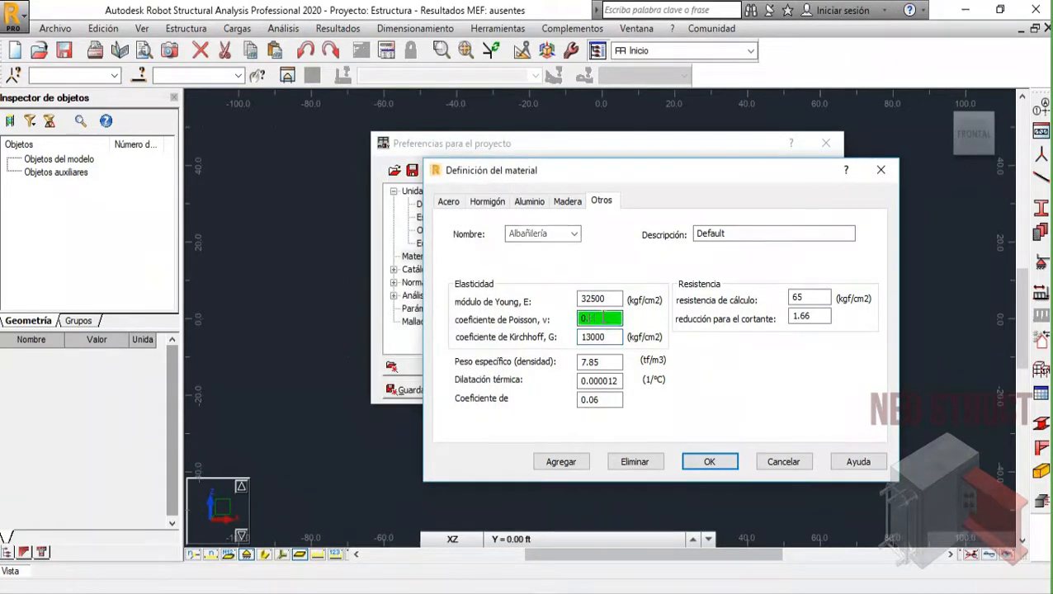
{"action": "type", "text": "25"}
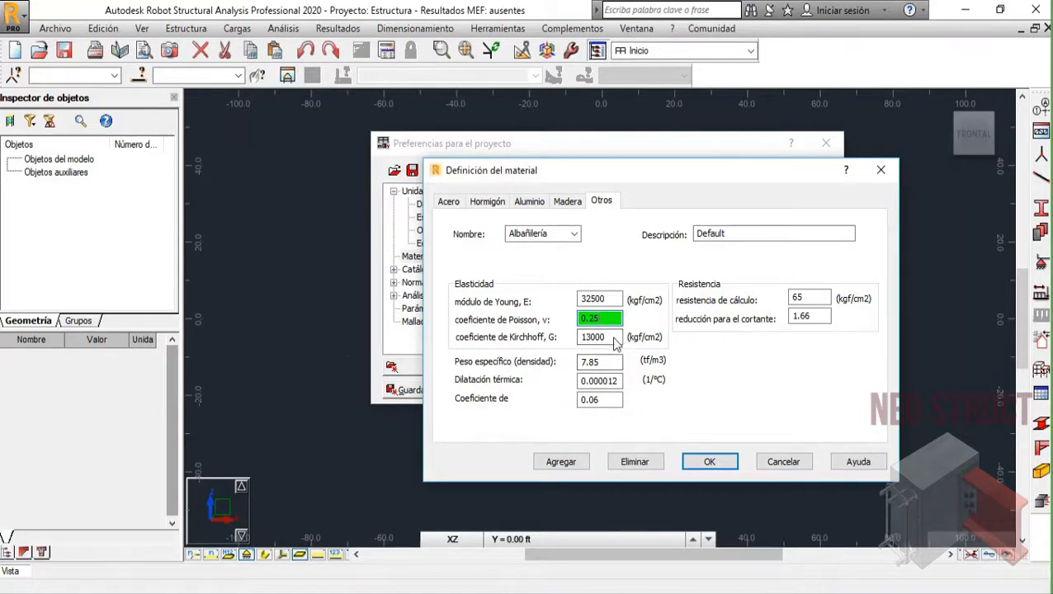
{"action": "left_click", "coordinate": [618, 300]}
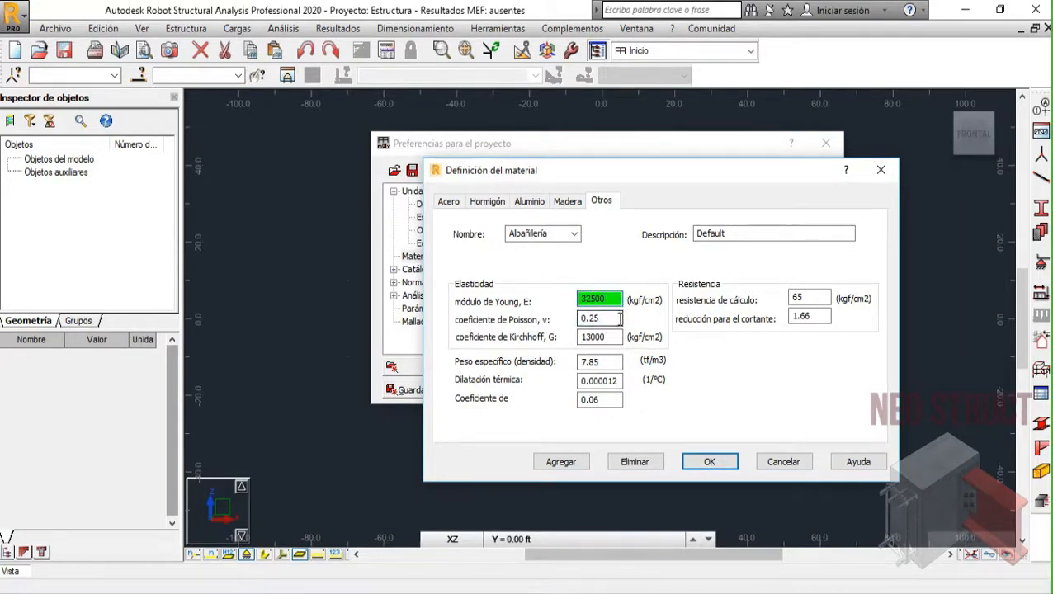
- Open the E.020 Cargas standard from the NORMAS folder to look up the masonry's specific weight, and adjust the page zoom
{"action": "left_click", "coordinate": [606, 362]}
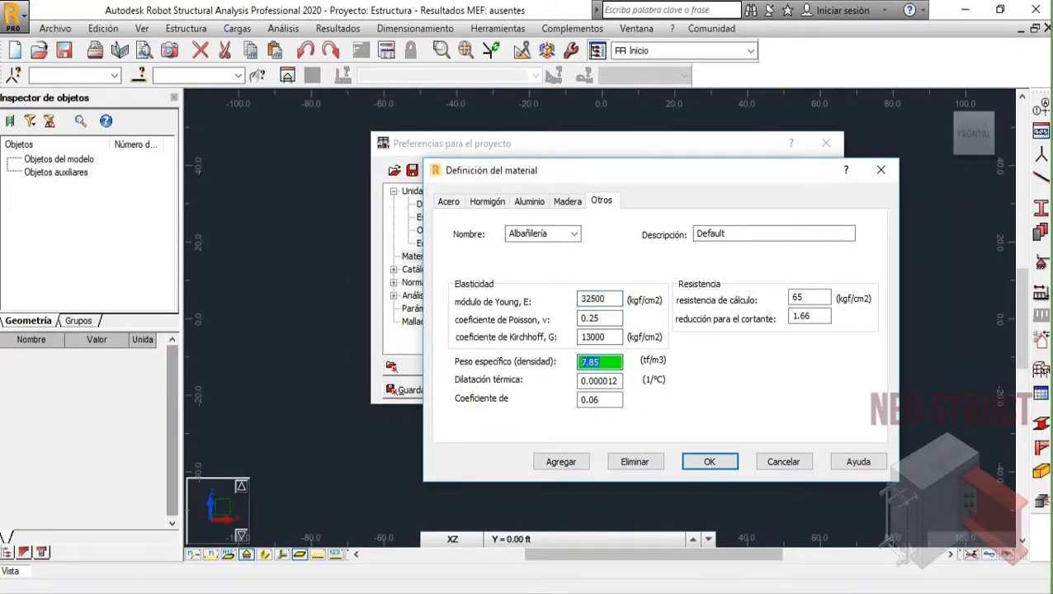
{"action": "mouse_move", "coordinate": [434, 588]}
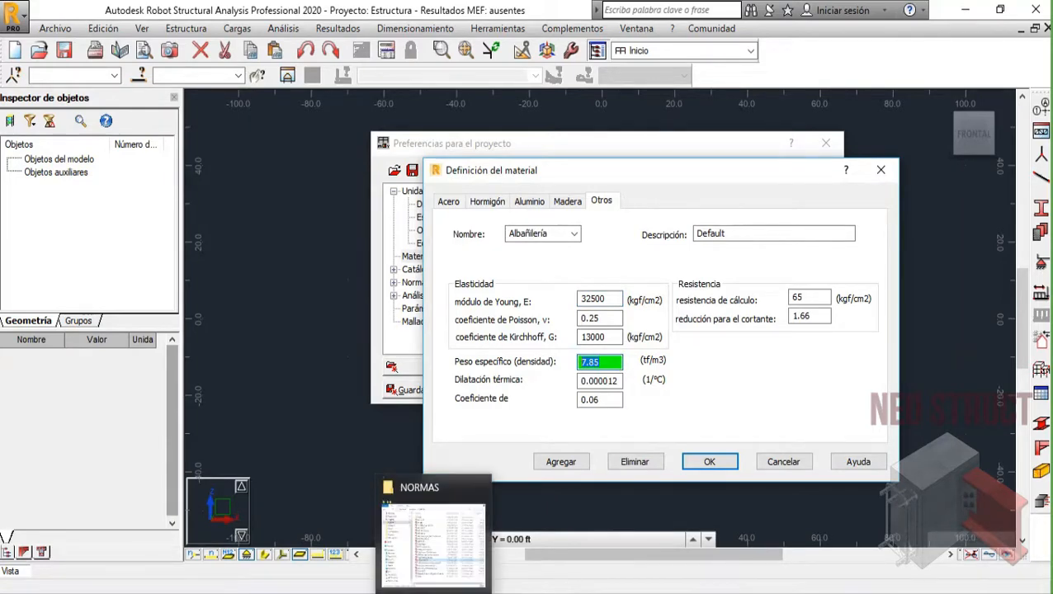
{"action": "left_click", "coordinate": [445, 537]}
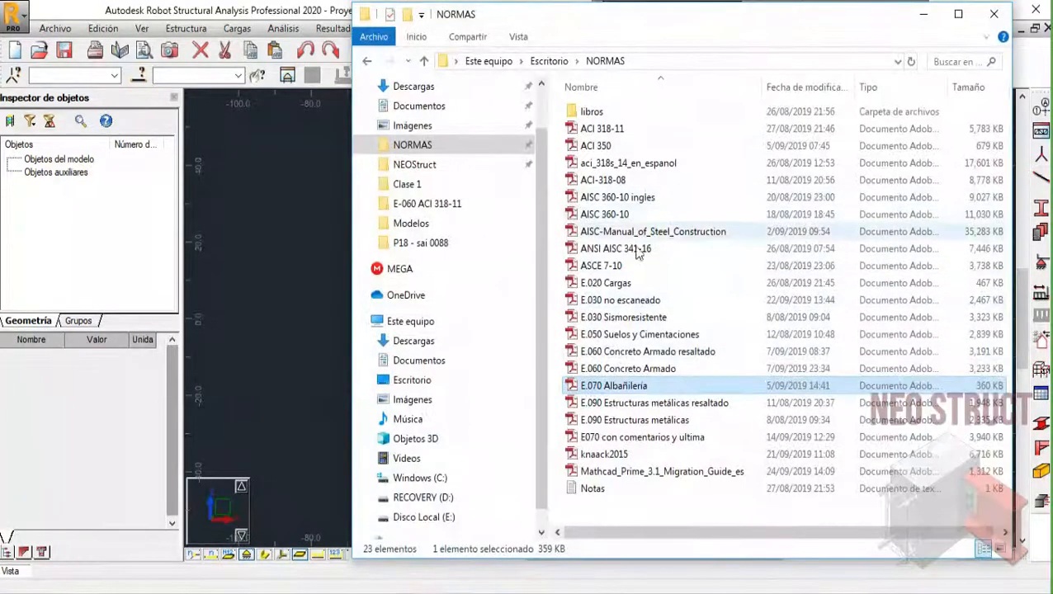
{"action": "left_click", "coordinate": [611, 283]}
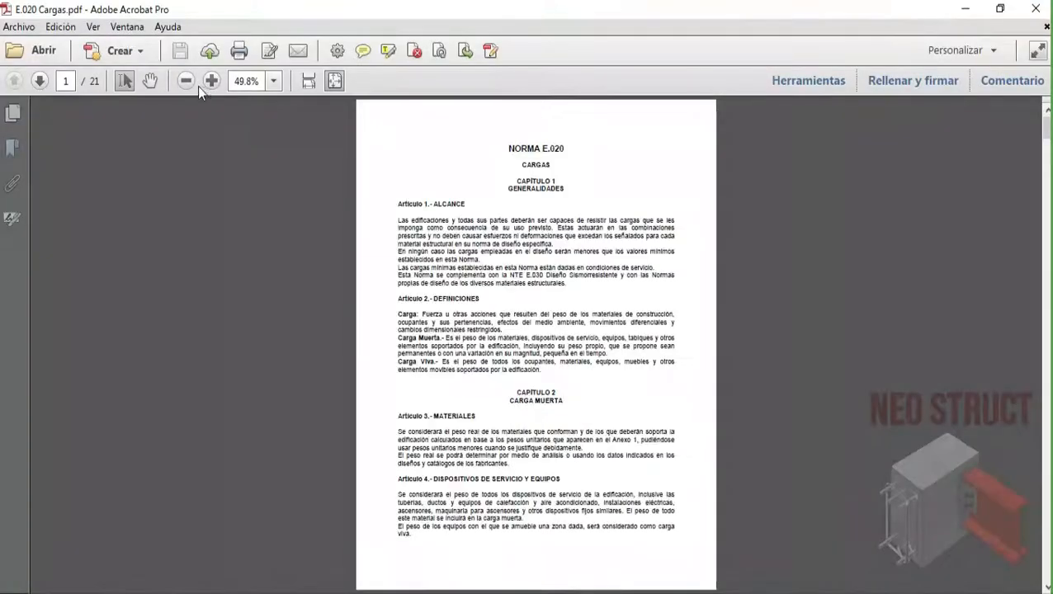
{"action": "left_click", "coordinate": [308, 80]}
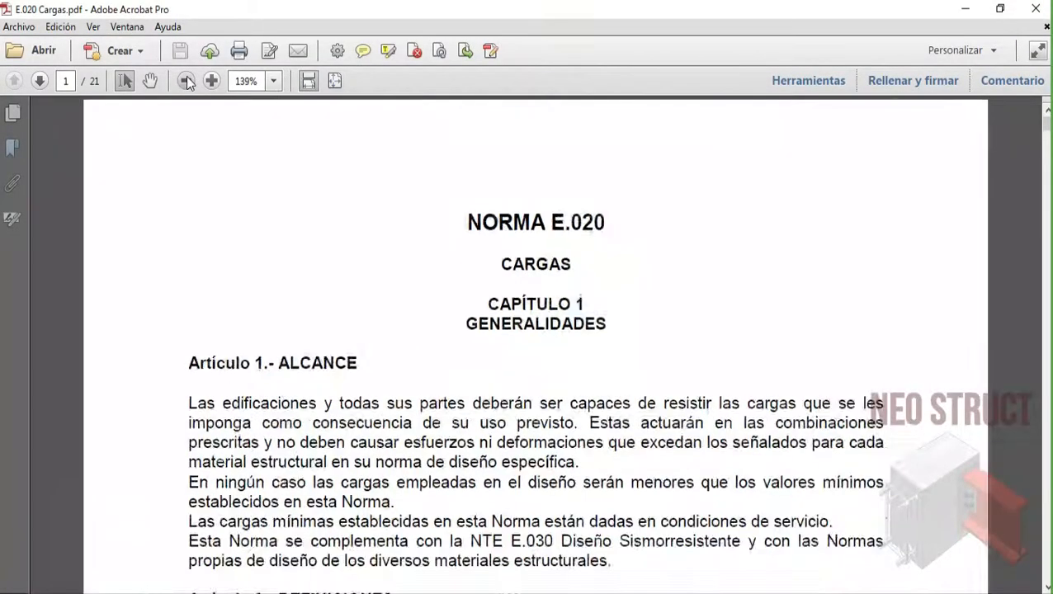
{"action": "left_click", "coordinate": [186, 80]}
- Find the Anexo 1 Pesos Unitarios table in the E.020 standard and enlarge its masonry rows to 100%
{"action": "scroll", "coordinate": [633, 378], "scroll_direction": "down", "scroll_amount": 15}
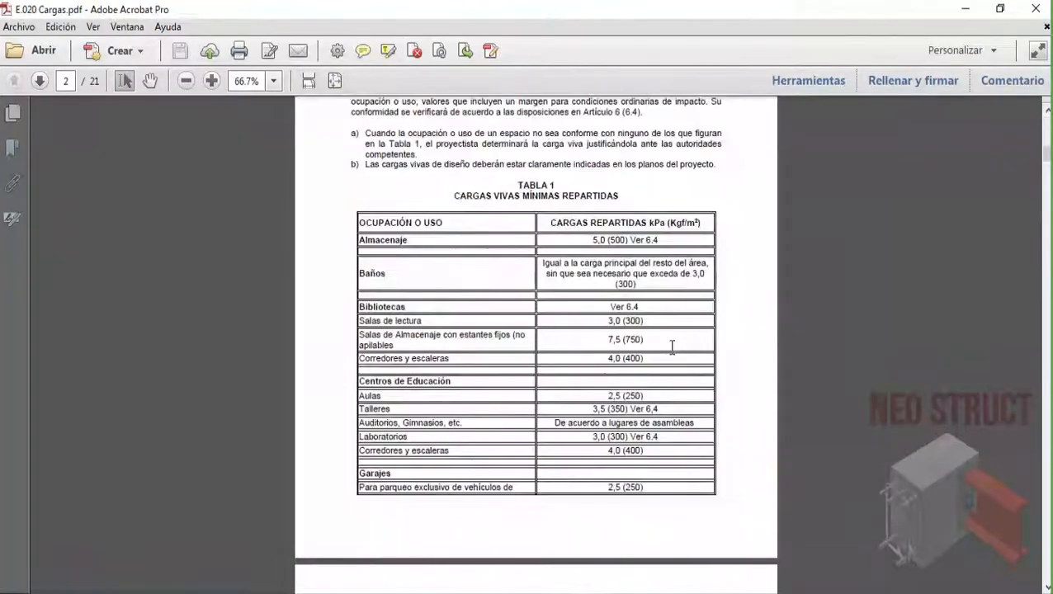
{"action": "scroll", "coordinate": [675, 354], "scroll_direction": "down", "scroll_amount": 5}
{"action": "scroll", "coordinate": [675, 354], "scroll_direction": "down", "scroll_amount": 15}
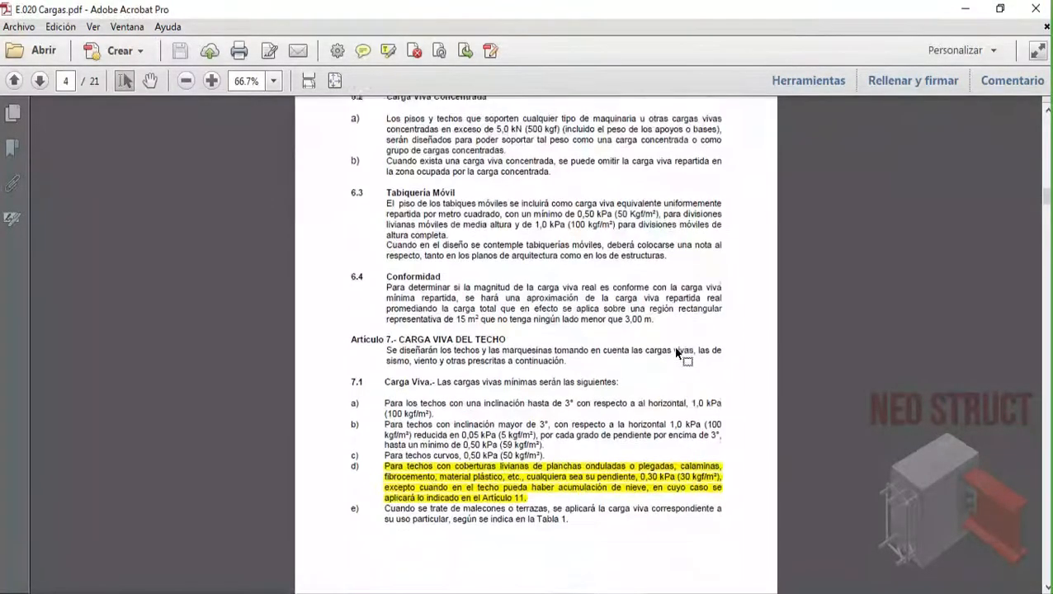
{"action": "scroll", "coordinate": [675, 347], "scroll_direction": "down", "scroll_amount": 15}
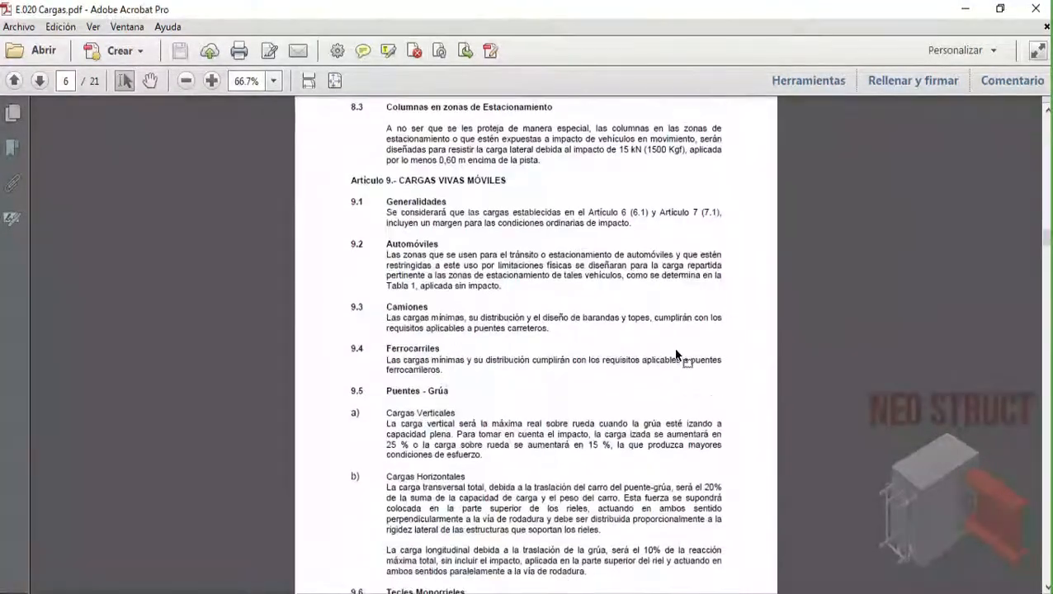
{"action": "scroll", "coordinate": [676, 350], "scroll_direction": "down", "scroll_amount": 15}
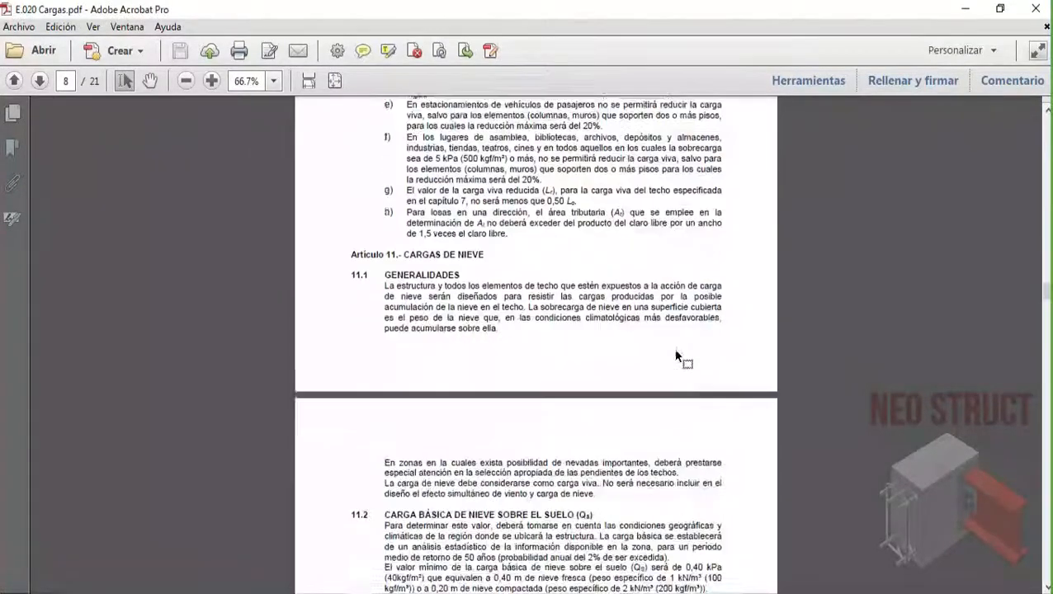
{"action": "scroll", "coordinate": [675, 354], "scroll_direction": "down", "scroll_amount": 2}
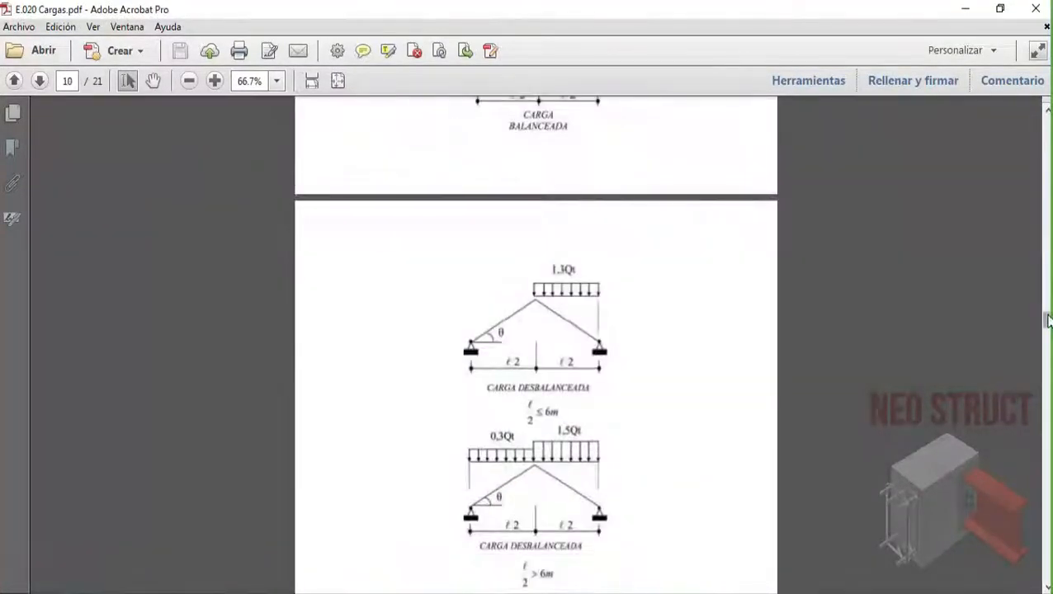
{"action": "left_click_drag", "start_coordinate": [1048, 317], "coordinate": [1045, 477]}
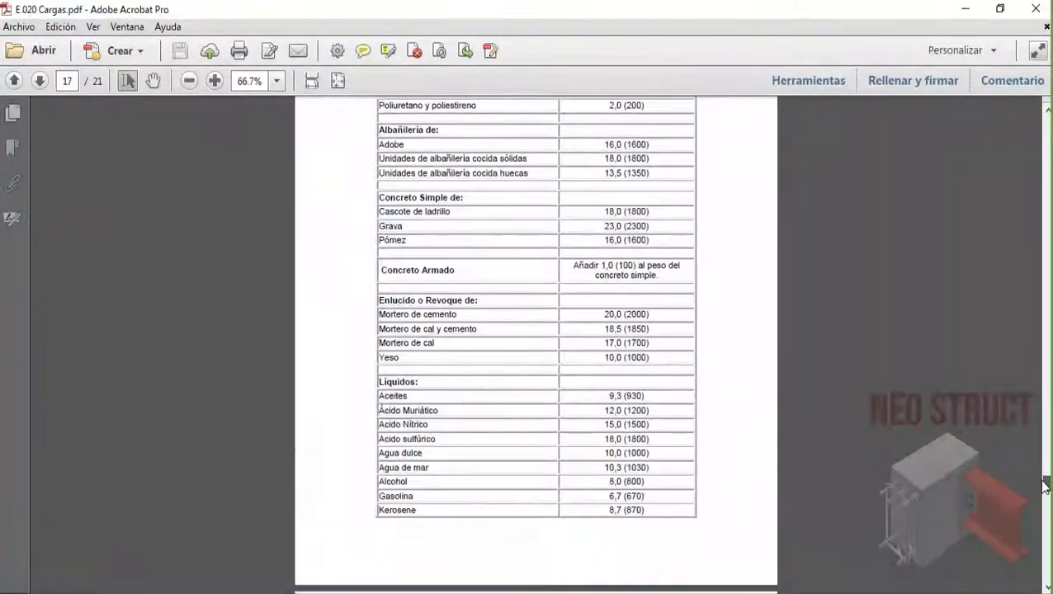
{"action": "scroll", "coordinate": [586, 278], "scroll_direction": "up", "scroll_amount": 4}
{"action": "scroll", "coordinate": [587, 283], "scroll_direction": "up", "scroll_amount": 3, "text": "ctrl"}
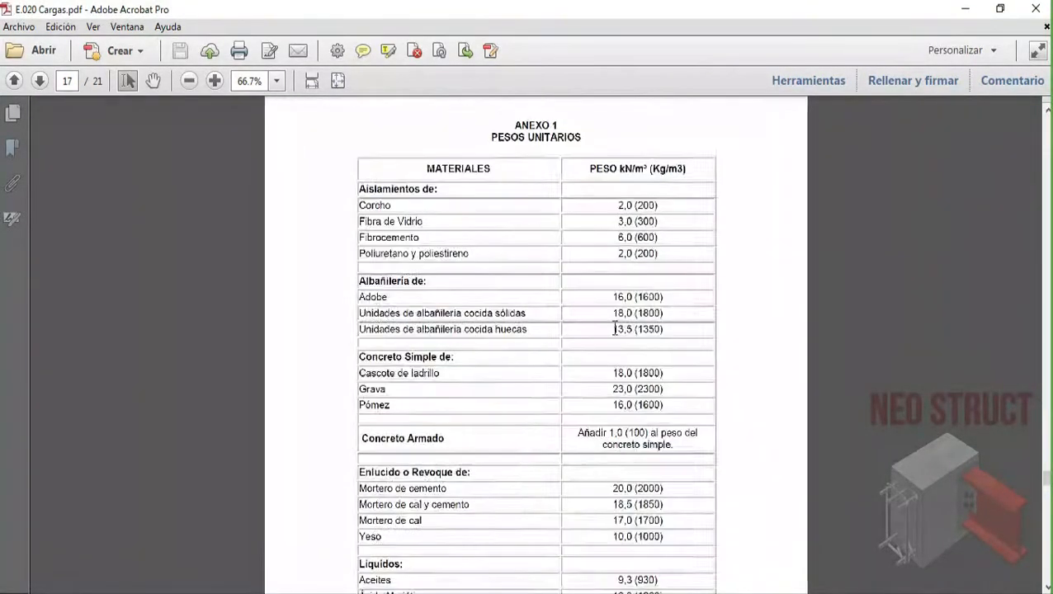
{"action": "scroll", "coordinate": [497, 319], "scroll_direction": "down", "scroll_amount": 1, "text": "ctrl"}
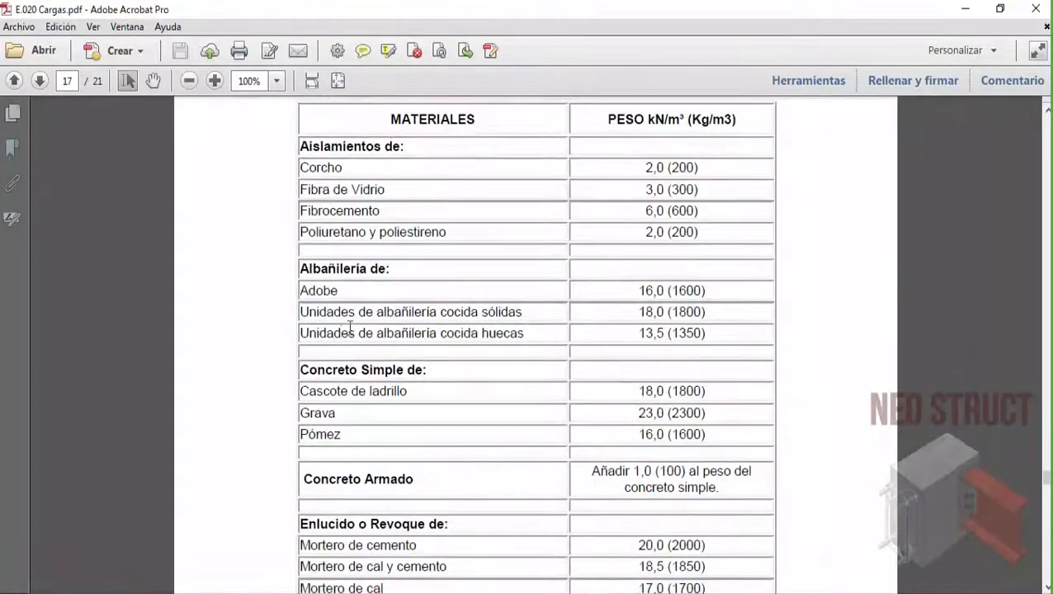
{"action": "scroll", "coordinate": [379, 309], "scroll_direction": "up", "scroll_amount": 2}
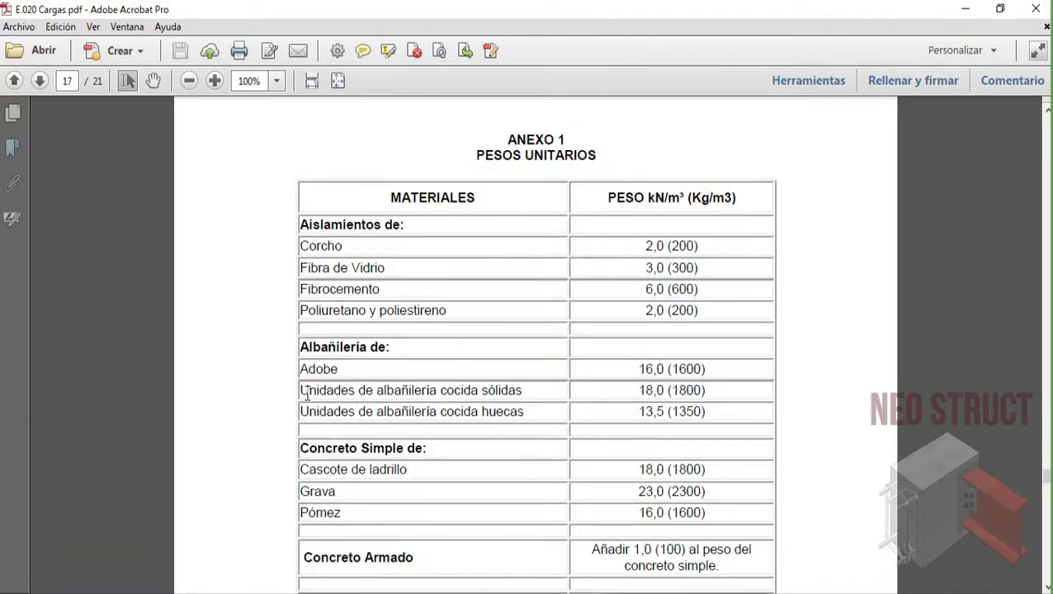
- Compare the unit weights of solid and hollow fired masonry units in the Anexo 1 table
{"action": "left_click_drag", "start_coordinate": [307, 395], "coordinate": [512, 396]}
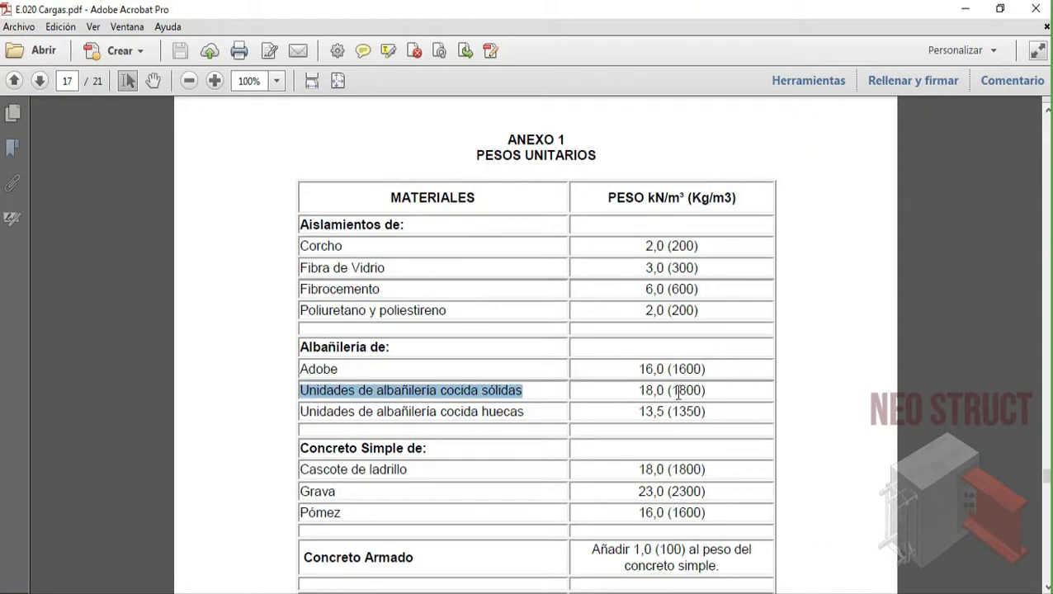
{"action": "left_click_drag", "start_coordinate": [678, 393], "coordinate": [704, 417]}
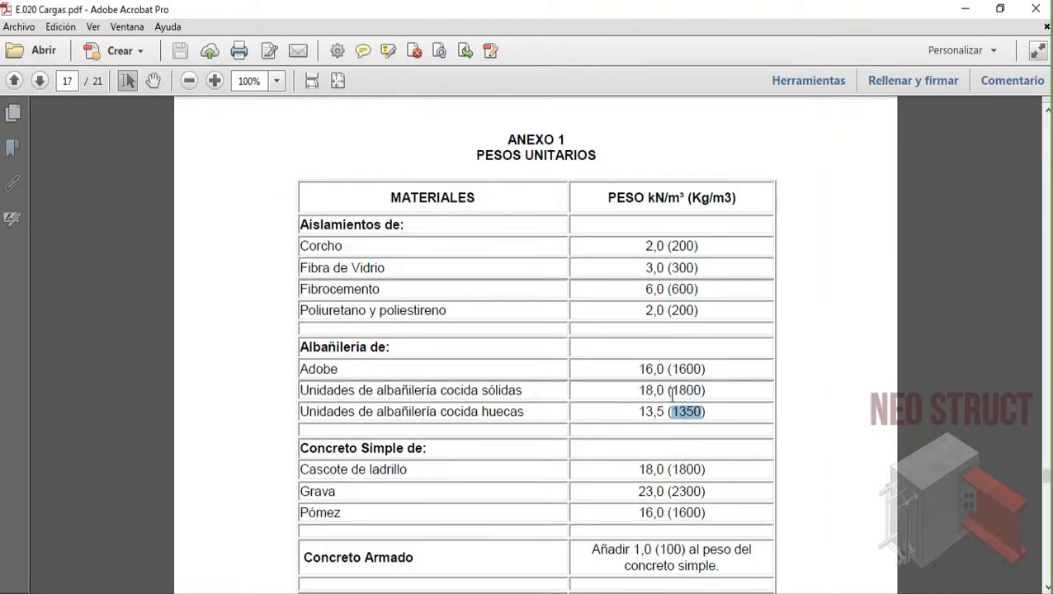
{"action": "left_click_drag", "start_coordinate": [671, 390], "coordinate": [707, 390]}
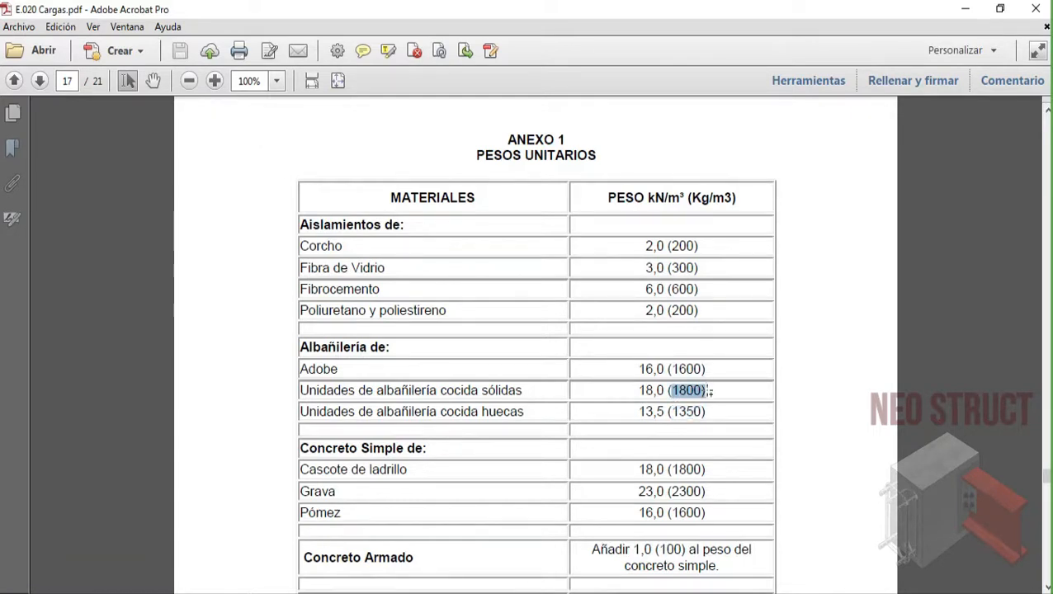
- Back in Robot Structural Analysis, set the masonry's specific weight to 1.8 tf/m3 and its thermal expansion to 0.0000001 1/°C
{"action": "left_click", "coordinate": [964, 8]}
{"action": "left_click", "coordinate": [921, 13]}
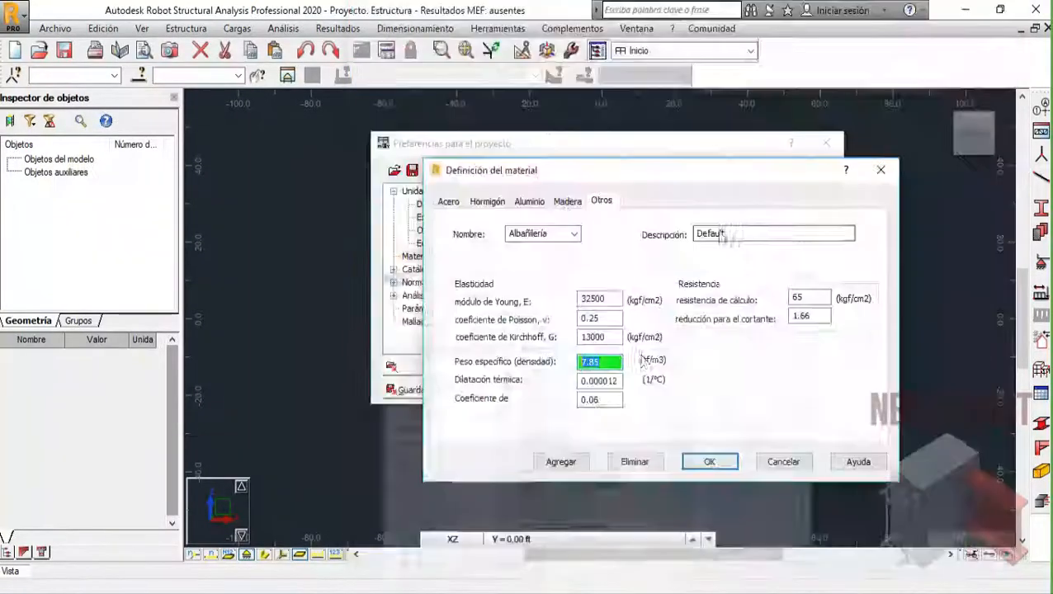
{"action": "type", "text": "1"}
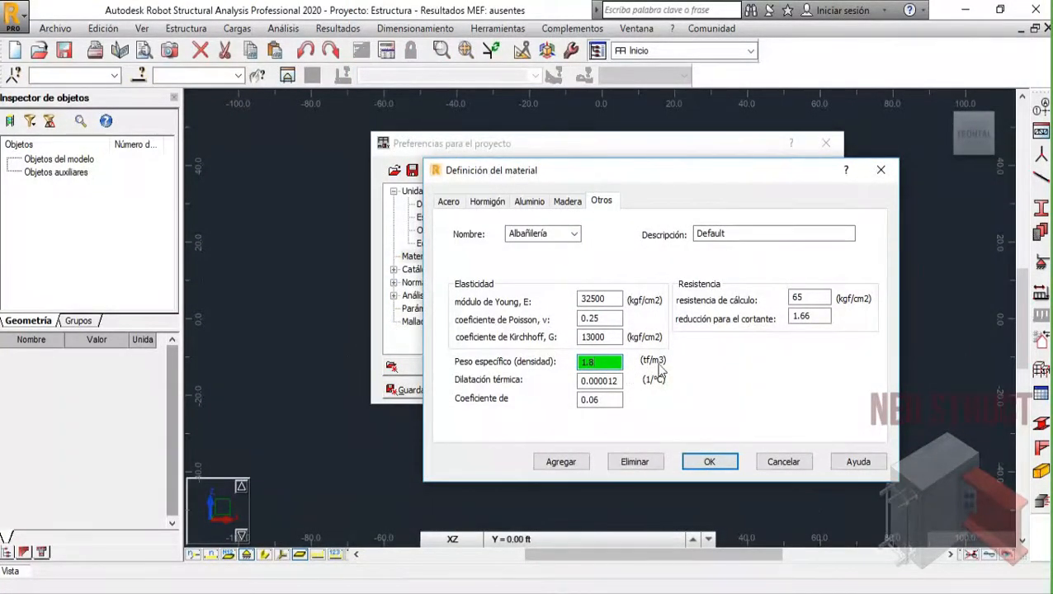
{"action": "left_click", "coordinate": [610, 378]}
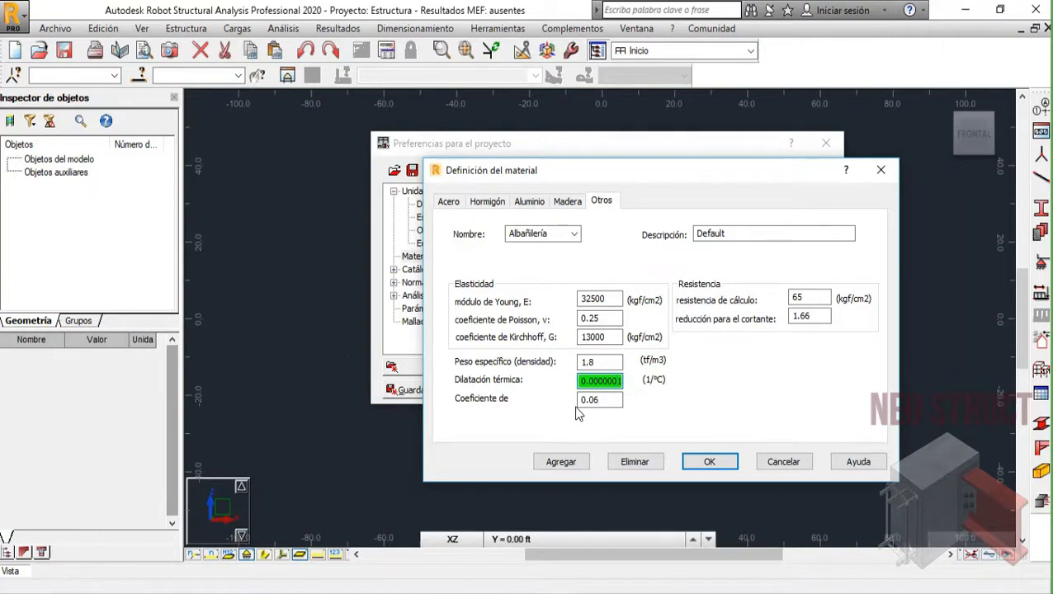
- Review the masonry's remaining coefficient, thermal expansion, specific weight, elasticity and design strength values
{"action": "left_click", "coordinate": [602, 401]}
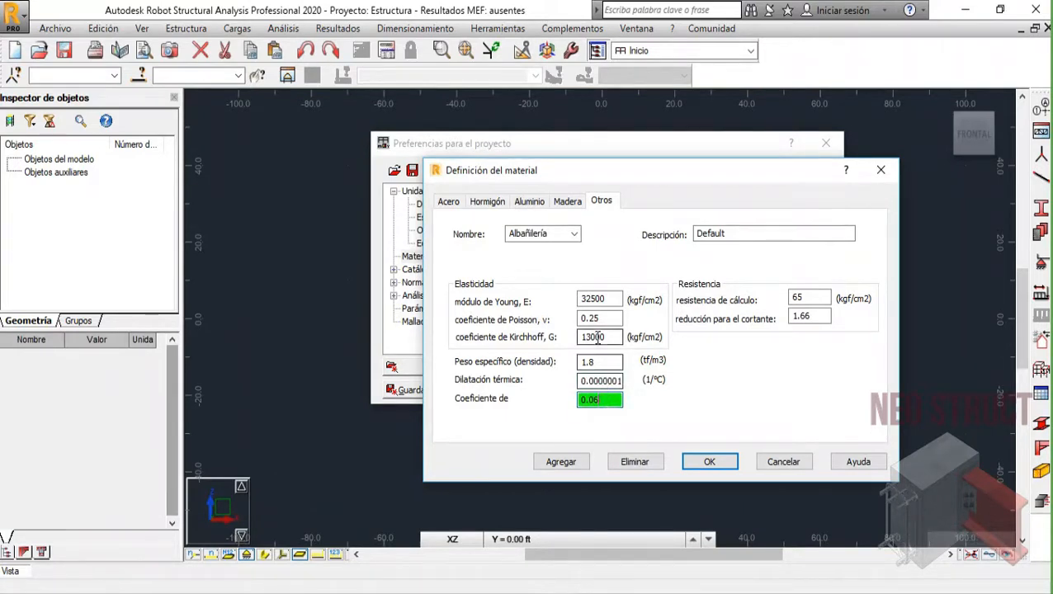
{"action": "left_click", "coordinate": [616, 382]}
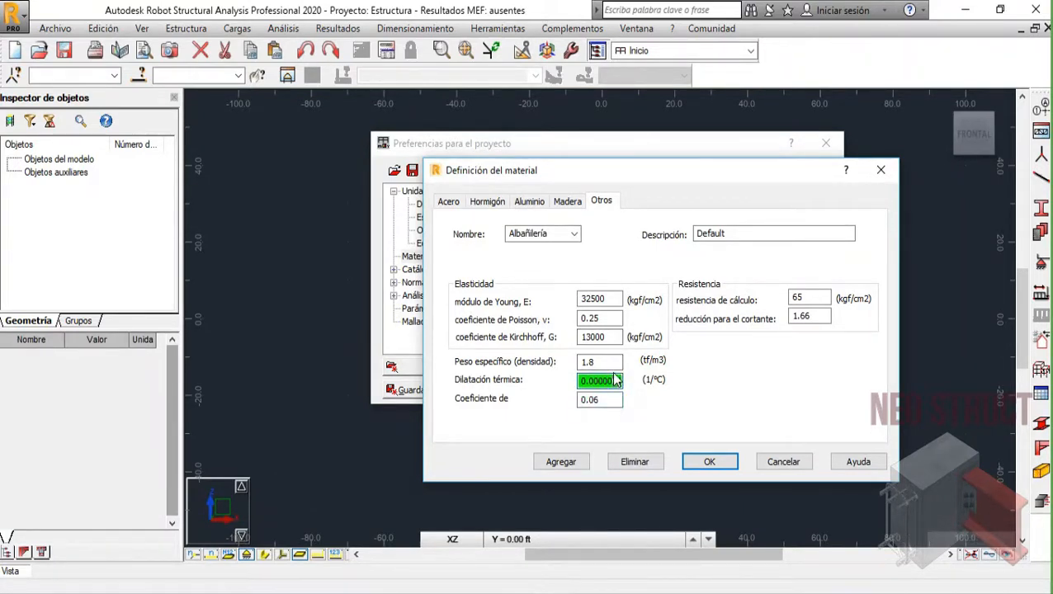
{"action": "left_click", "coordinate": [609, 401]}
{"action": "left_click", "coordinate": [612, 363]}
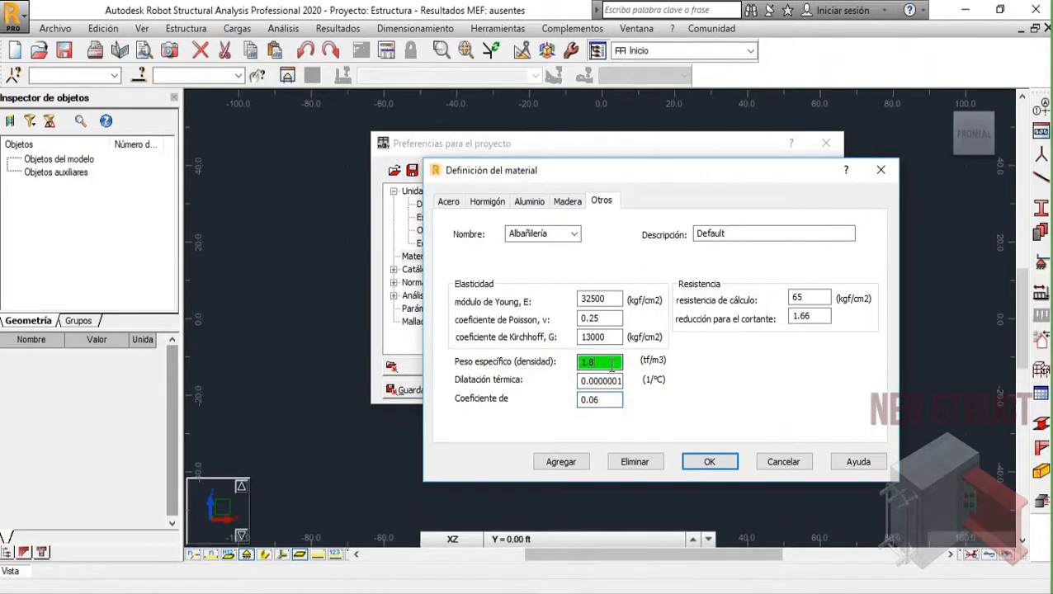
{"action": "left_click", "coordinate": [613, 338]}
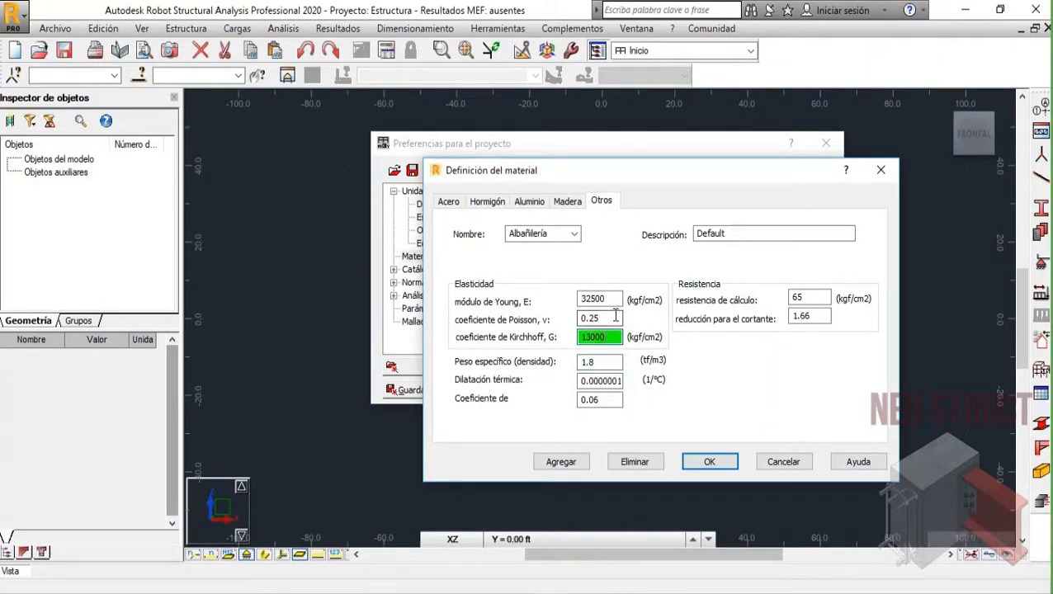
{"action": "left_click", "coordinate": [615, 320]}
{"action": "left_click", "coordinate": [619, 302]}
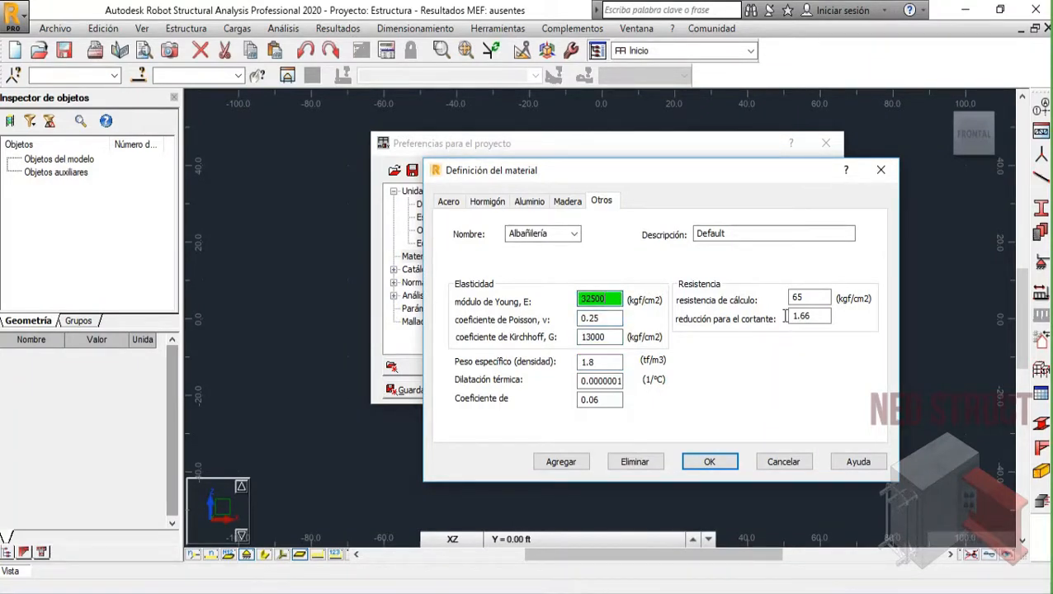
{"action": "left_click", "coordinate": [805, 298]}
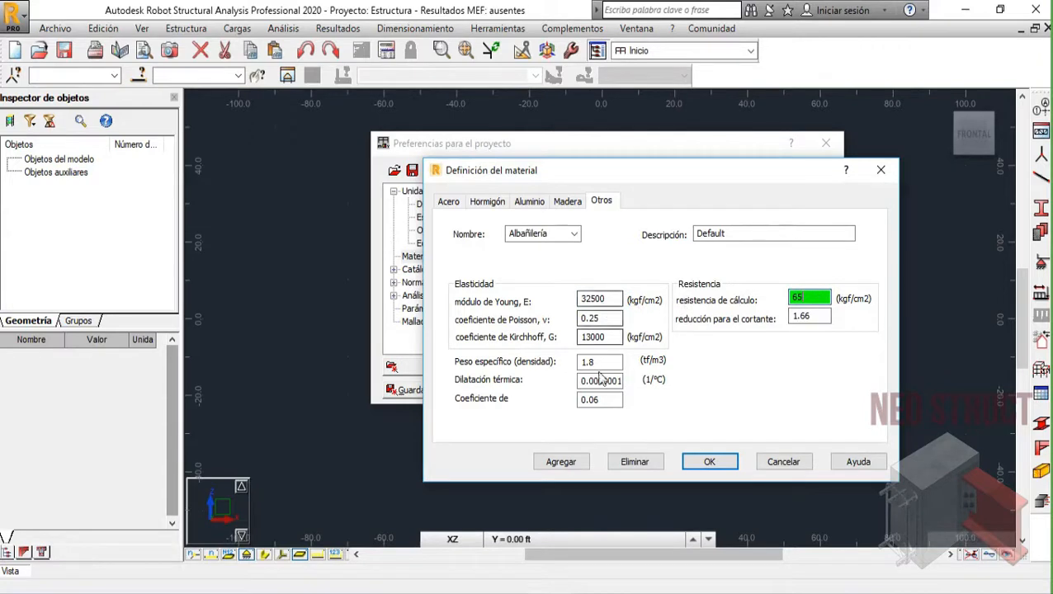
- Set the material's description to Albañileria confinada and add the material to the database
{"action": "left_click", "coordinate": [773, 232]}
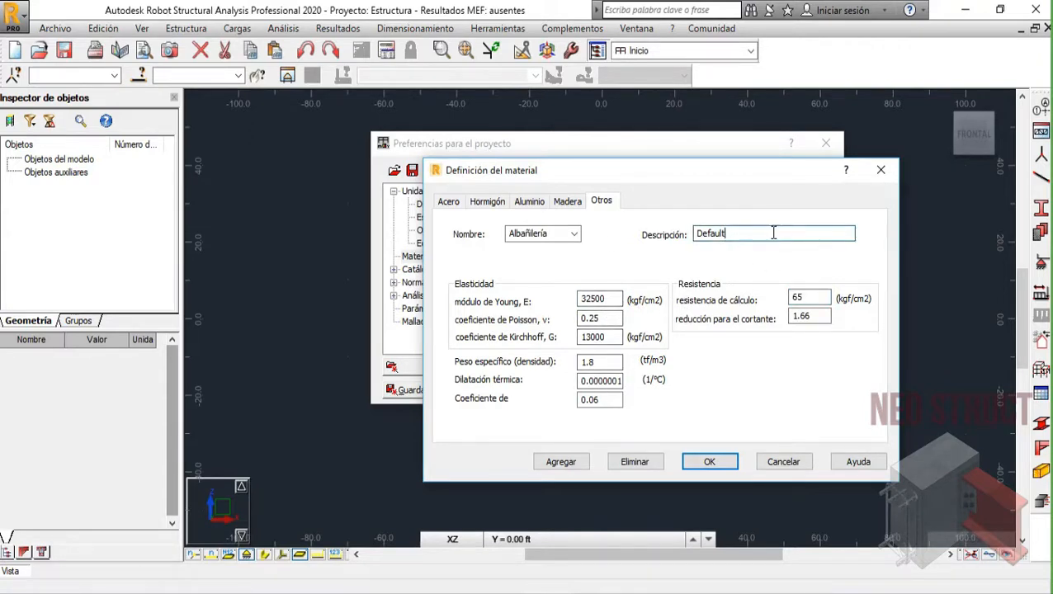
{"action": "double_click", "coordinate": [773, 232]}
{"action": "type", "text": "A"}
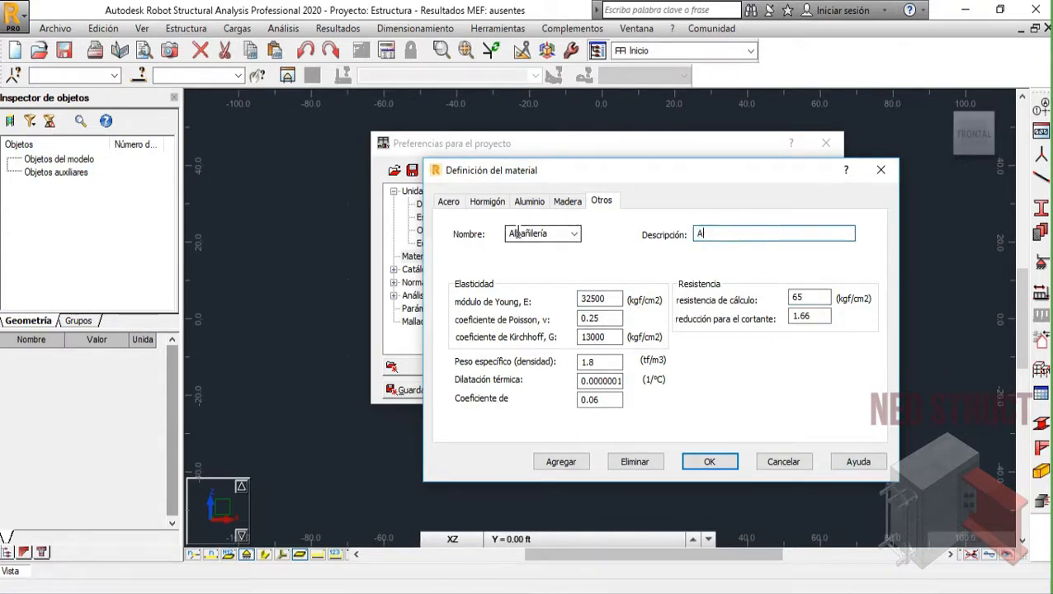
{"action": "type", "text": "lbañileria confinada"}
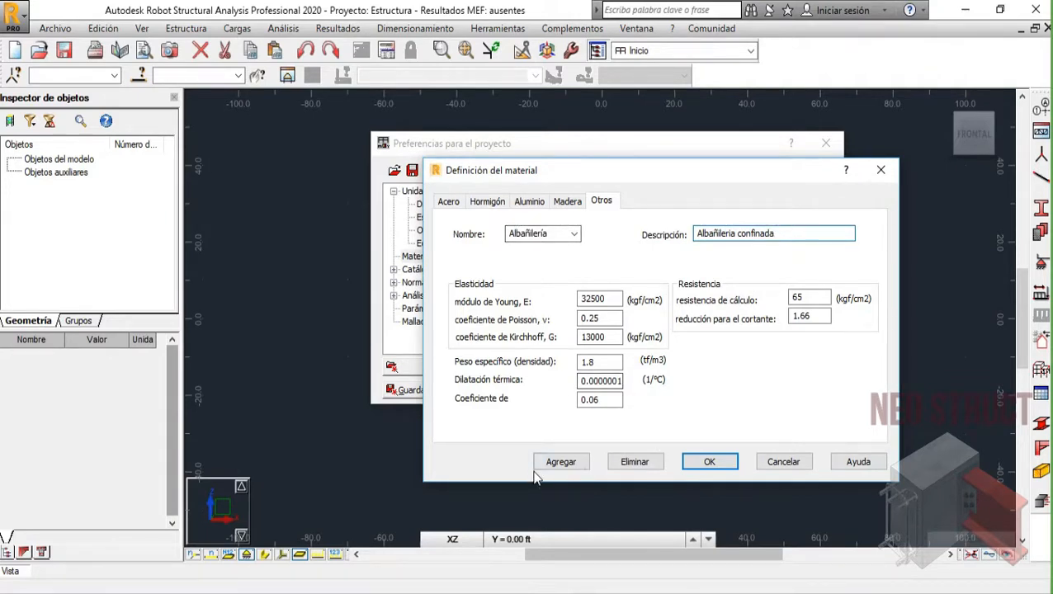
{"action": "left_click", "coordinate": [560, 461]}
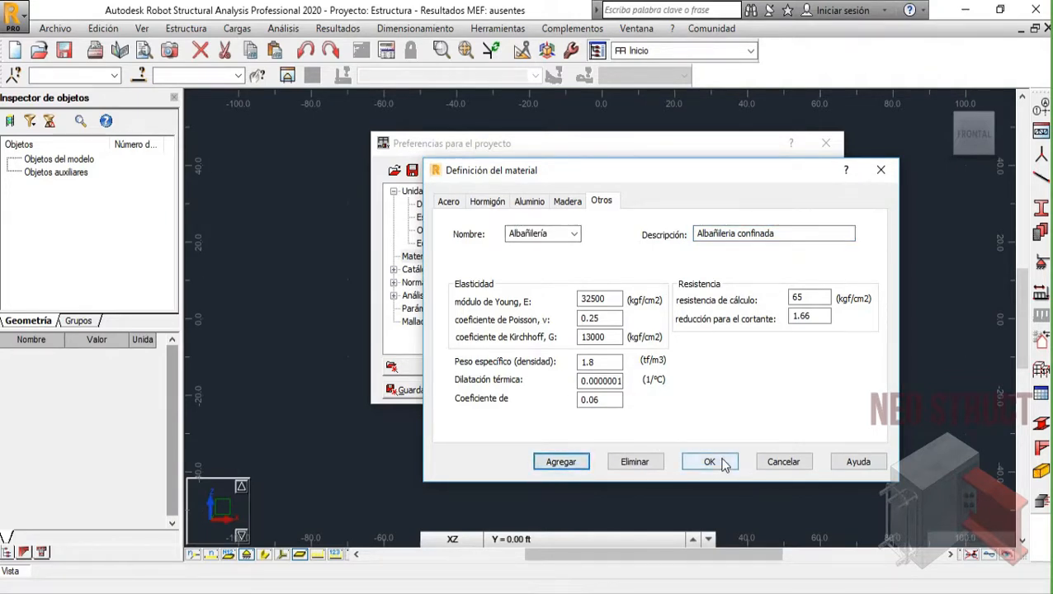
- Check the material name list for Albañilería and accept the material definition
{"action": "left_click", "coordinate": [574, 234]}
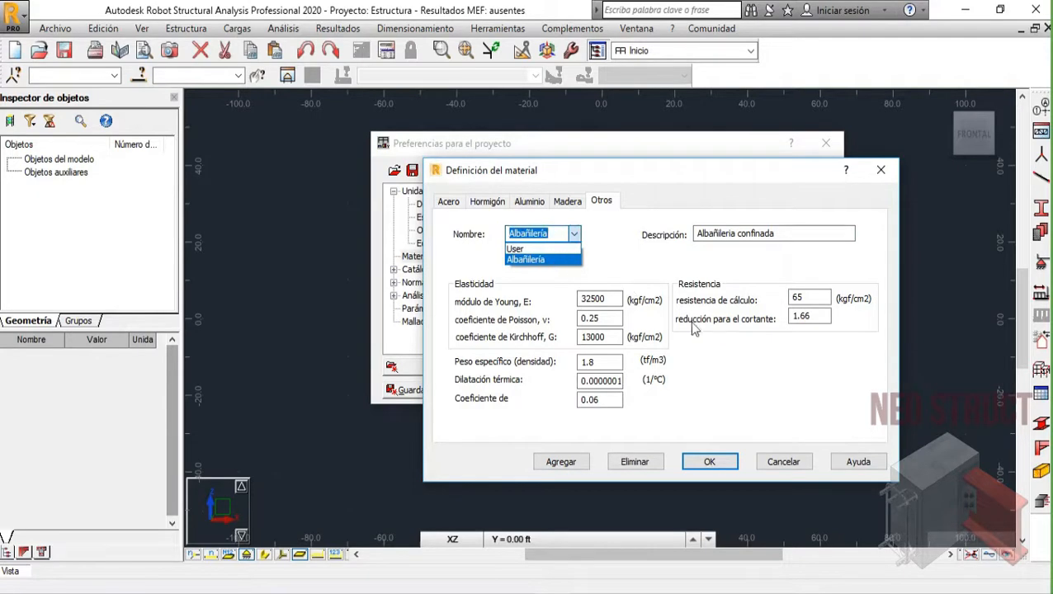
{"action": "left_click", "coordinate": [727, 419]}
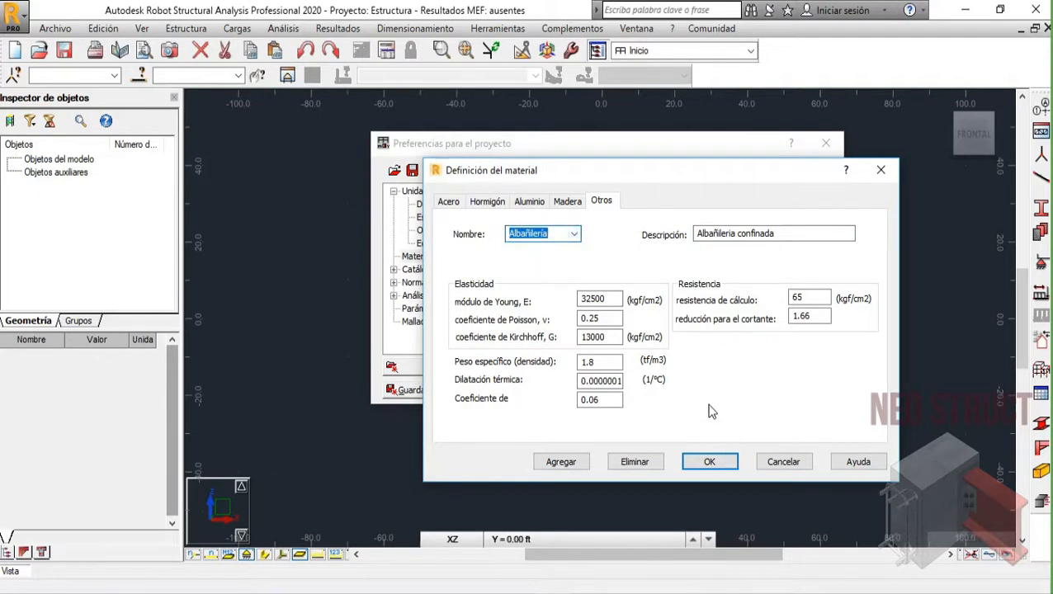
{"action": "left_click", "coordinate": [709, 462]}
- Check the steel, concrete, aluminium and timber options available for the basic material set
{"action": "left_click", "coordinate": [751, 229]}
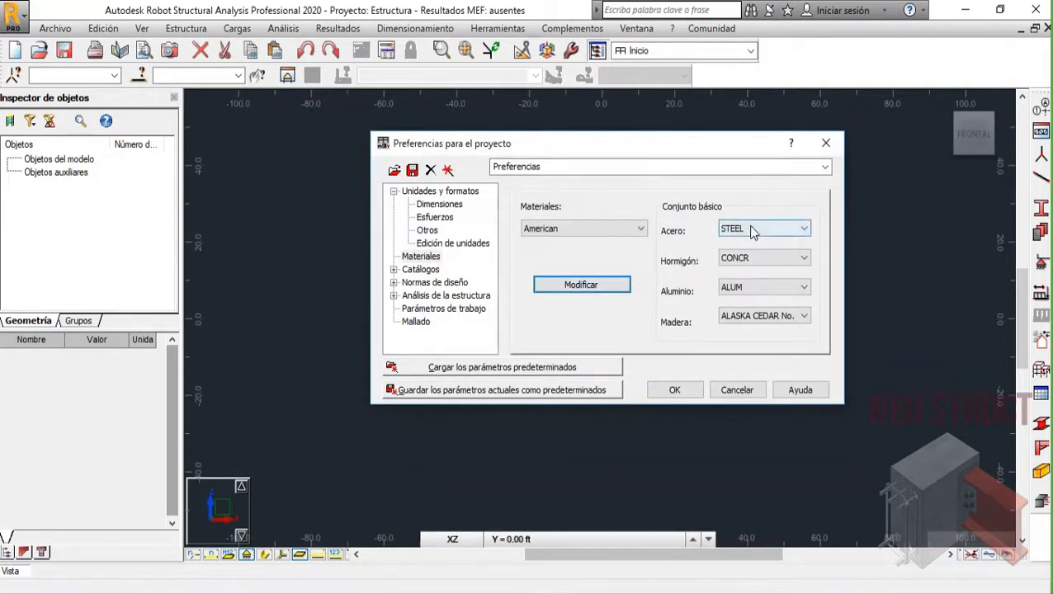
{"action": "left_click_drag", "start_coordinate": [805, 297], "coordinate": [817, 426]}
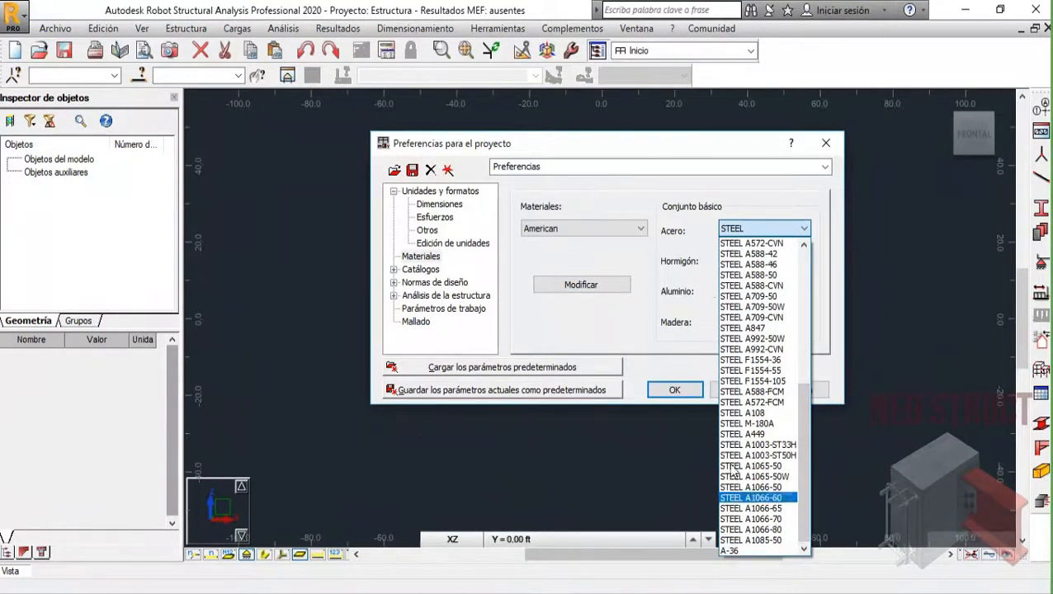
{"action": "left_click", "coordinate": [706, 277]}
{"action": "left_click", "coordinate": [763, 257]}
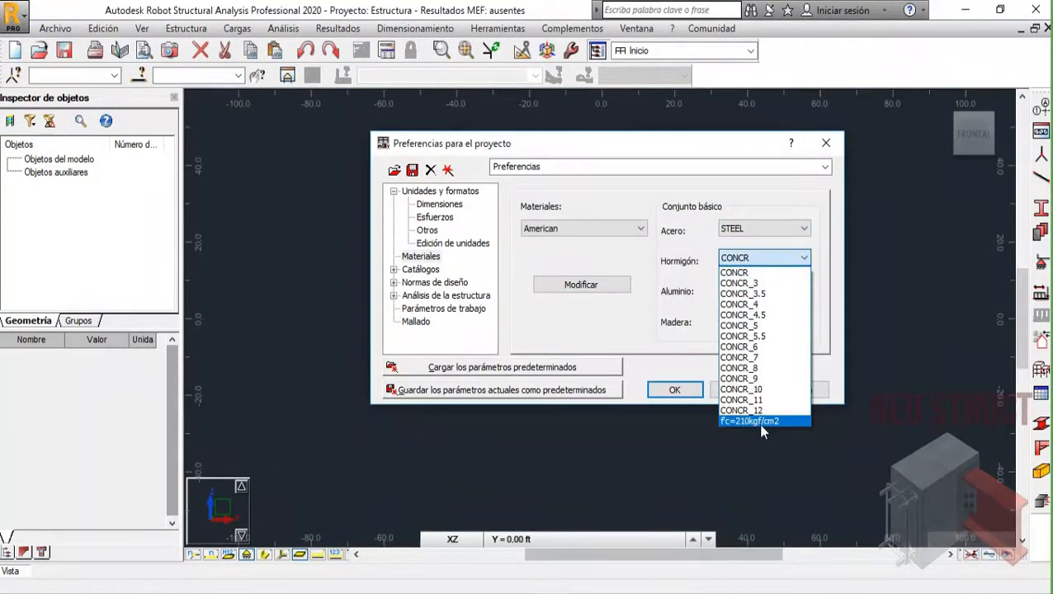
{"action": "left_click", "coordinate": [710, 299]}
{"action": "left_click", "coordinate": [764, 287]}
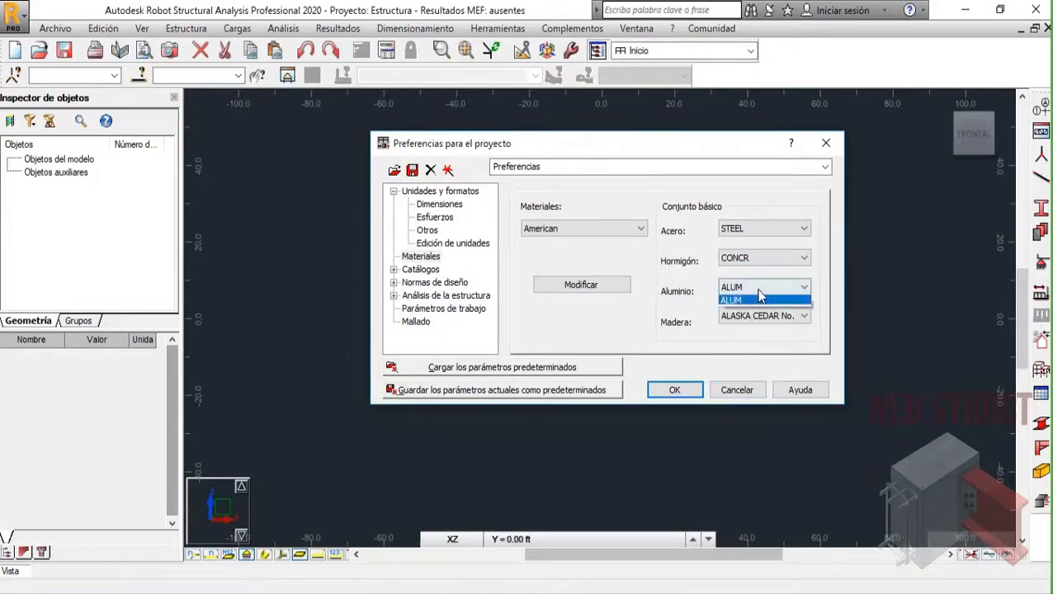
{"action": "left_click", "coordinate": [747, 301]}
{"action": "left_click", "coordinate": [747, 313]}
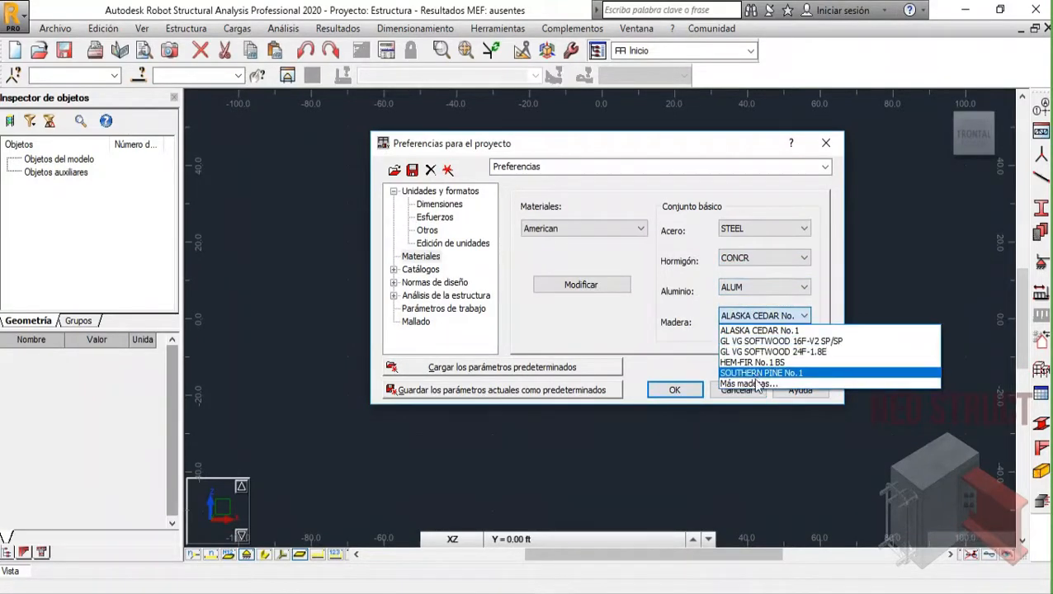
{"action": "left_click", "coordinate": [693, 304]}
- Check the other-materials name list in the material definition for Albañilería and leave without changes
{"action": "left_click", "coordinate": [582, 285]}
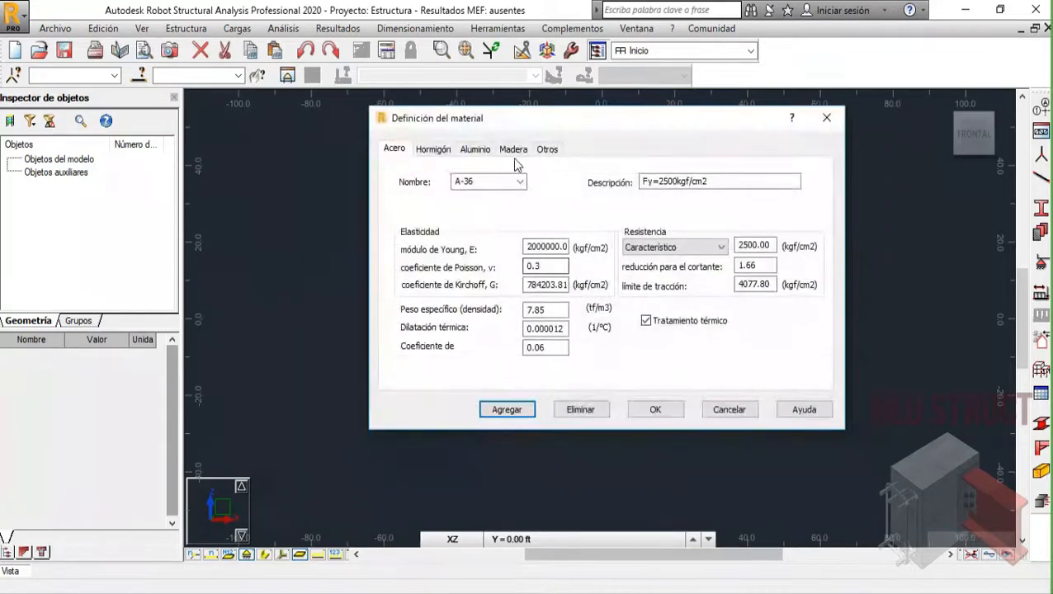
{"action": "left_click", "coordinate": [547, 148]}
{"action": "left_click", "coordinate": [519, 182]}
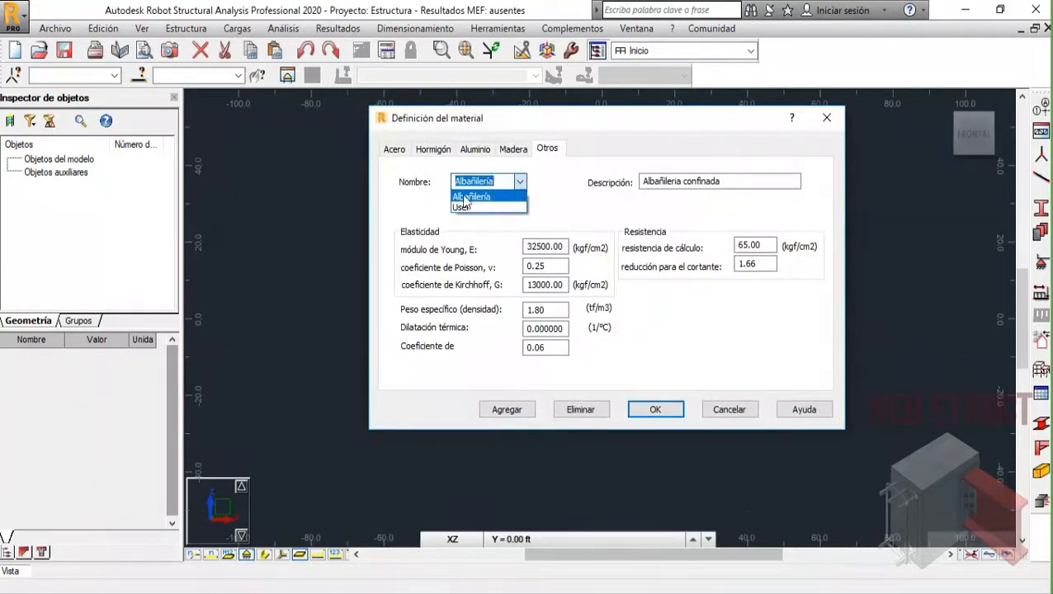
{"action": "left_click", "coordinate": [729, 411]}
{"action": "left_click", "coordinate": [729, 410]}
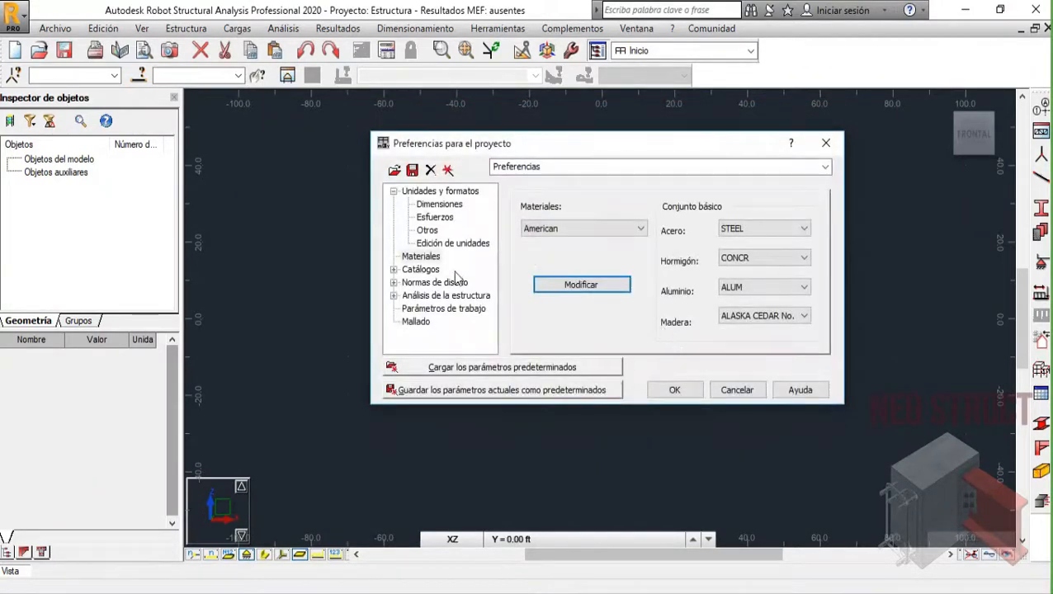
- Examine the steel and timber section catalogs and the additional section catalogs that can be declared, adding none
{"action": "left_click", "coordinate": [421, 257]}
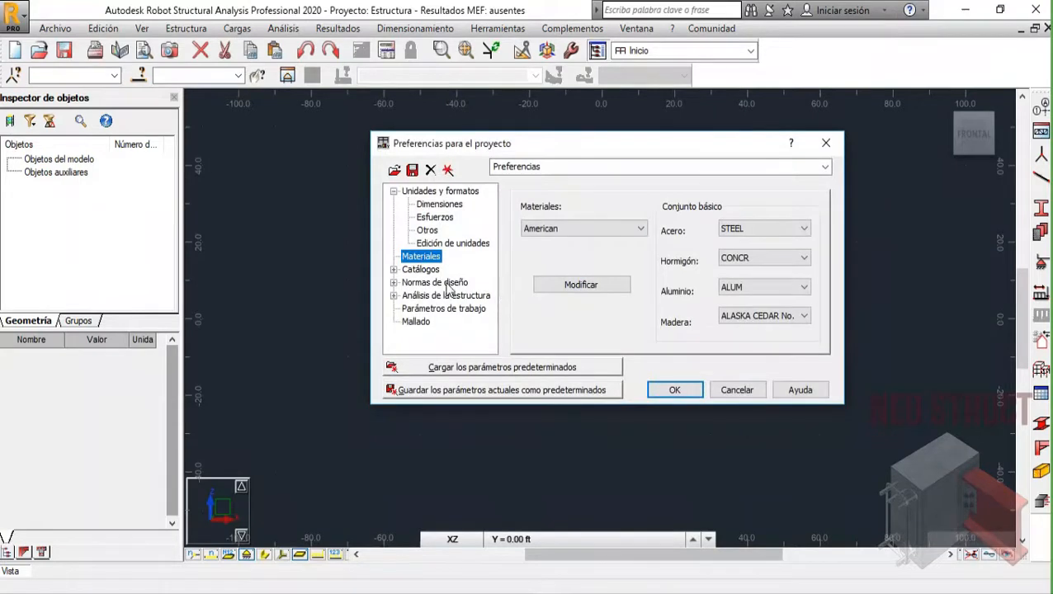
{"action": "left_click", "coordinate": [393, 269]}
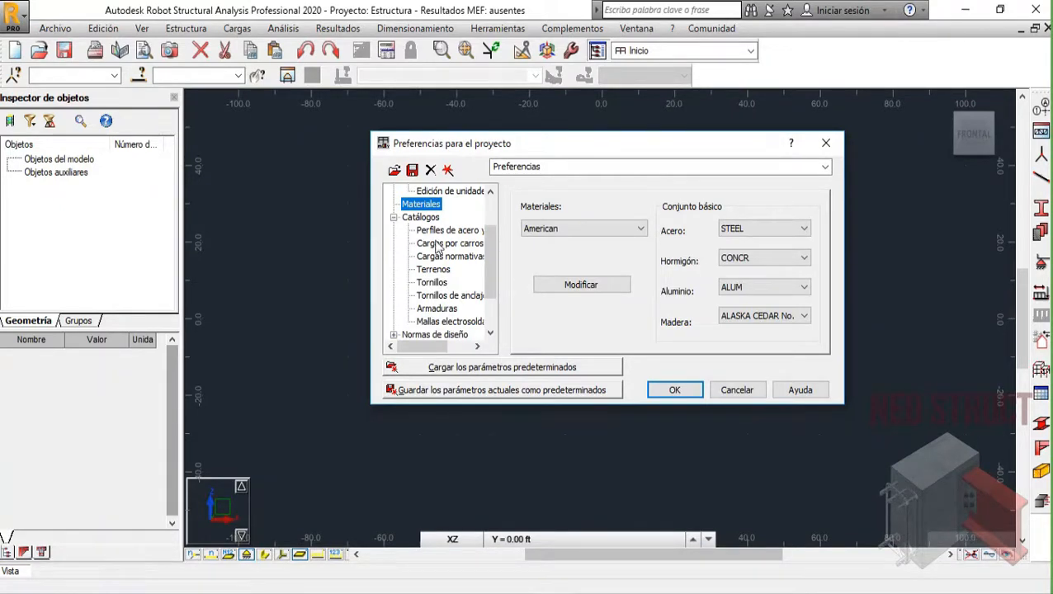
{"action": "left_click", "coordinate": [462, 235]}
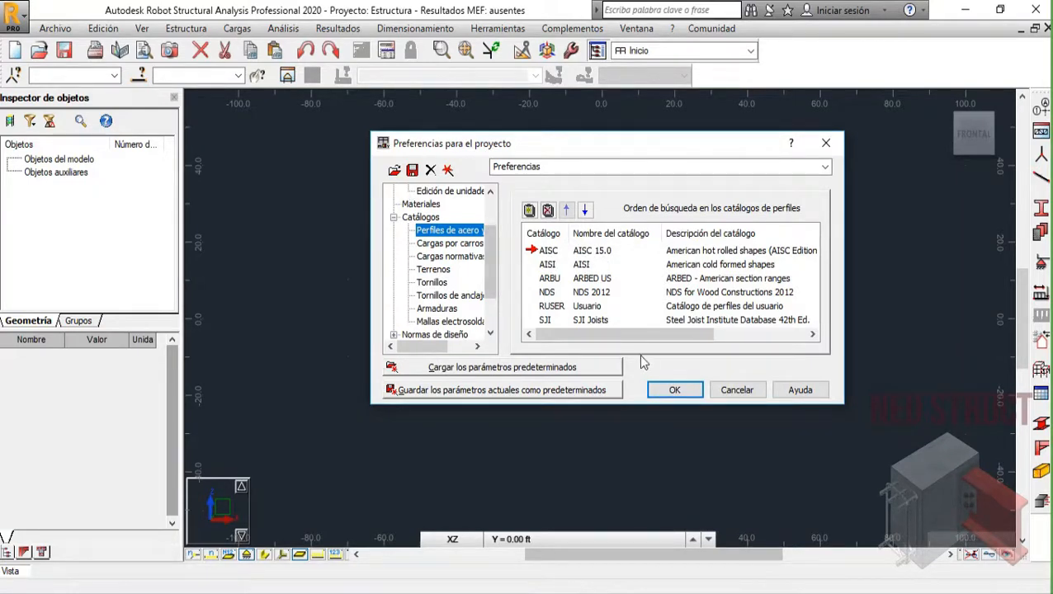
{"action": "left_click", "coordinate": [529, 211]}
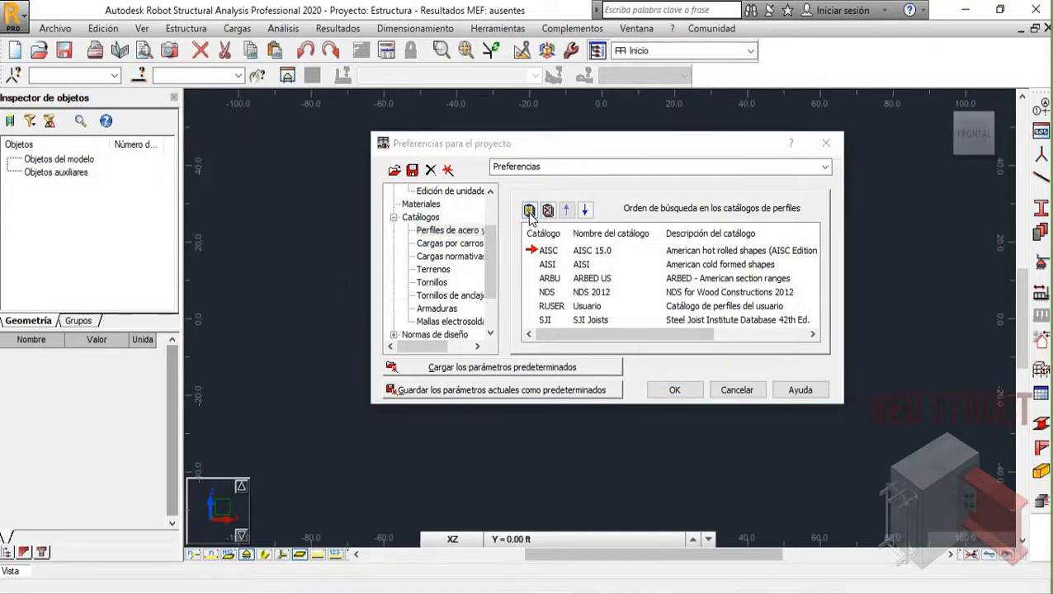
{"action": "left_click", "coordinate": [635, 242]}
{"action": "left_click", "coordinate": [633, 240]}
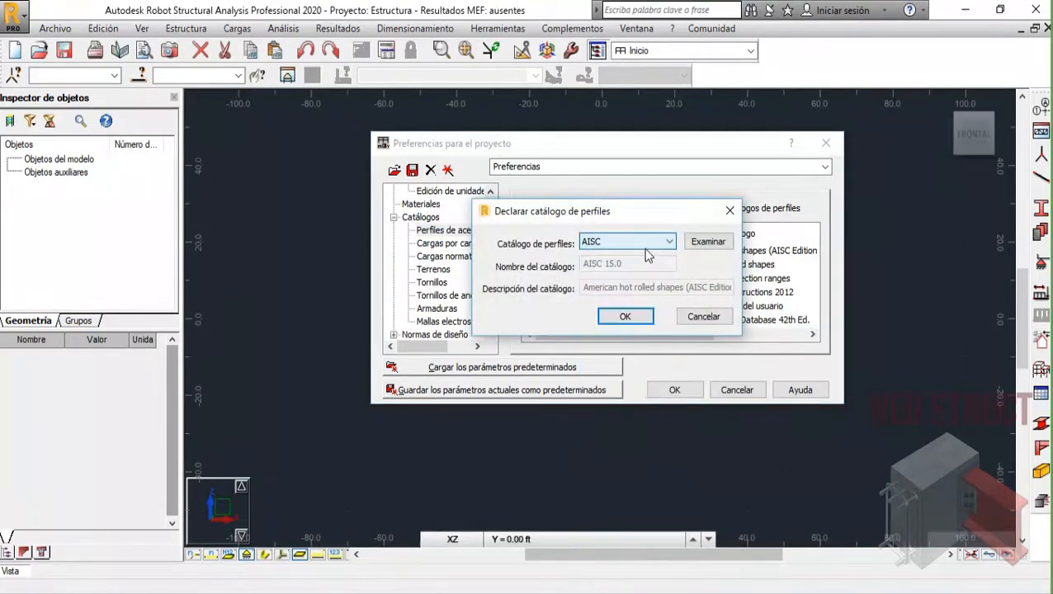
{"action": "left_click", "coordinate": [640, 241]}
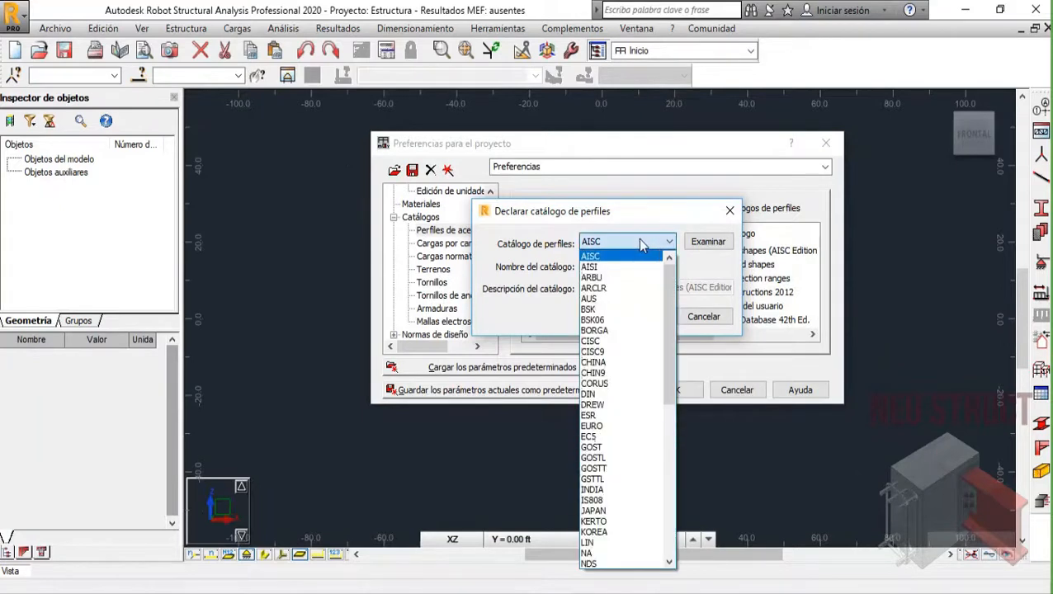
{"action": "left_click_drag", "start_coordinate": [674, 326], "coordinate": [664, 279]}
{"action": "left_click", "coordinate": [700, 265]}
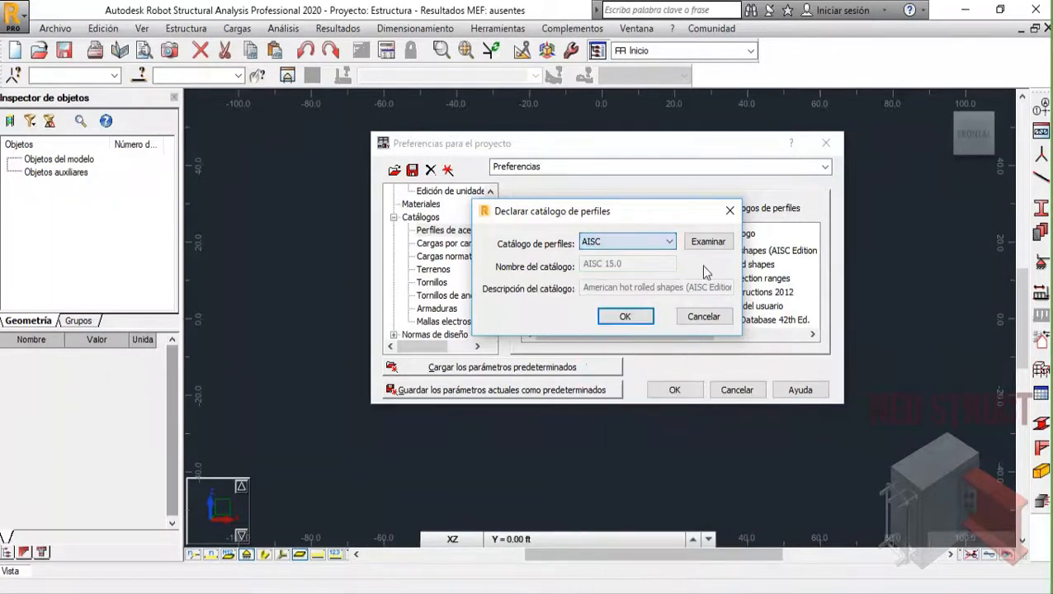
{"action": "left_click", "coordinate": [703, 316]}
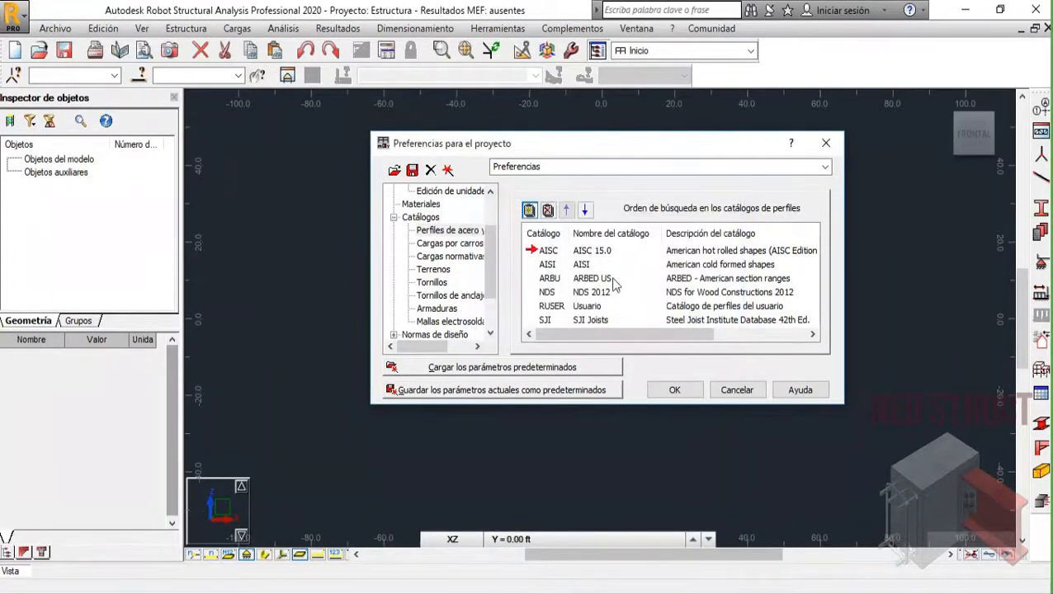
- Look through the section catalog entries, ending on AISC, and view the vehicle load catalogs
{"action": "left_click", "coordinate": [547, 264]}
{"action": "left_click", "coordinate": [536, 278]}
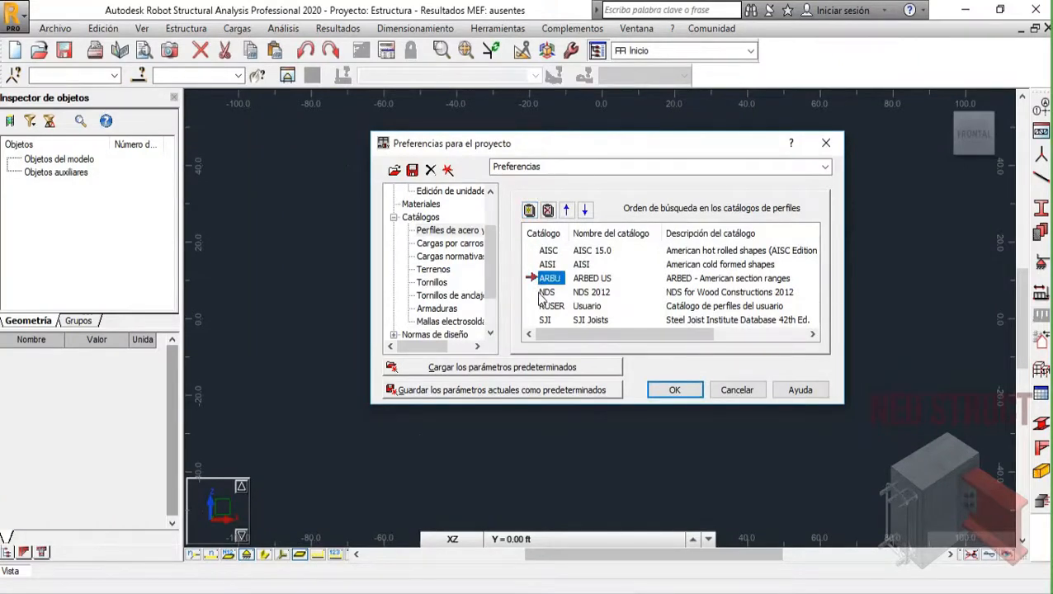
{"action": "left_click", "coordinate": [538, 293]}
{"action": "left_click", "coordinate": [531, 280]}
{"action": "left_click", "coordinate": [536, 252]}
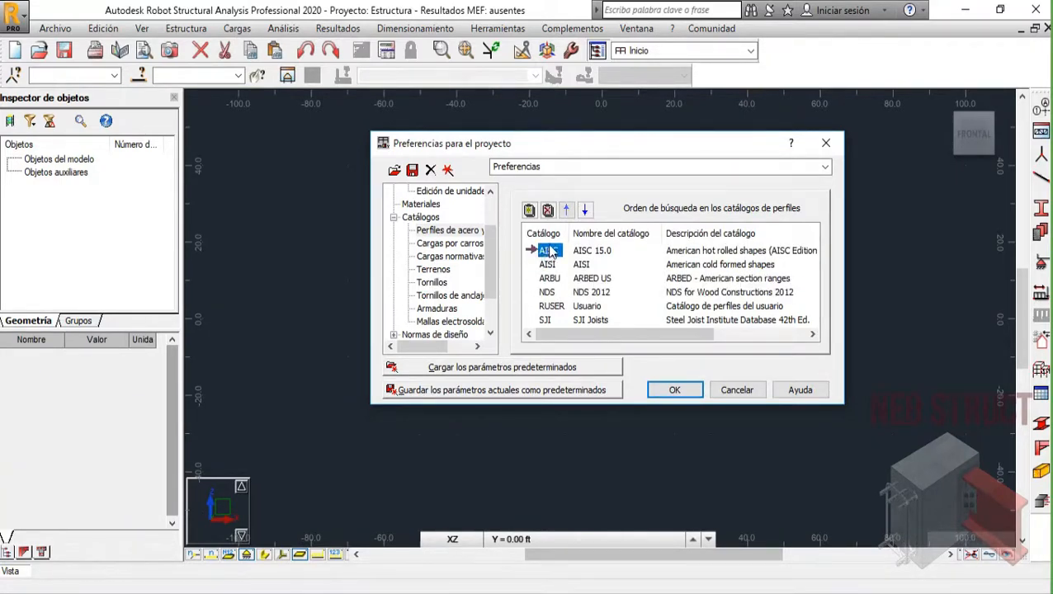
{"action": "left_click", "coordinate": [430, 244]}
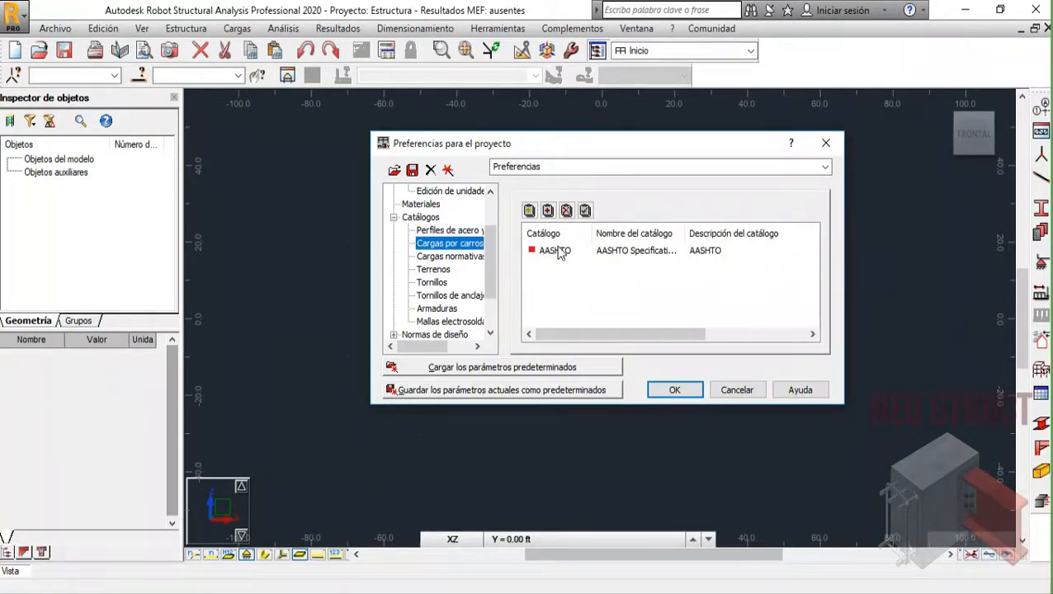
- Add the EC_048 catalog to the code load catalogs and remove it again
{"action": "left_click", "coordinate": [435, 259]}
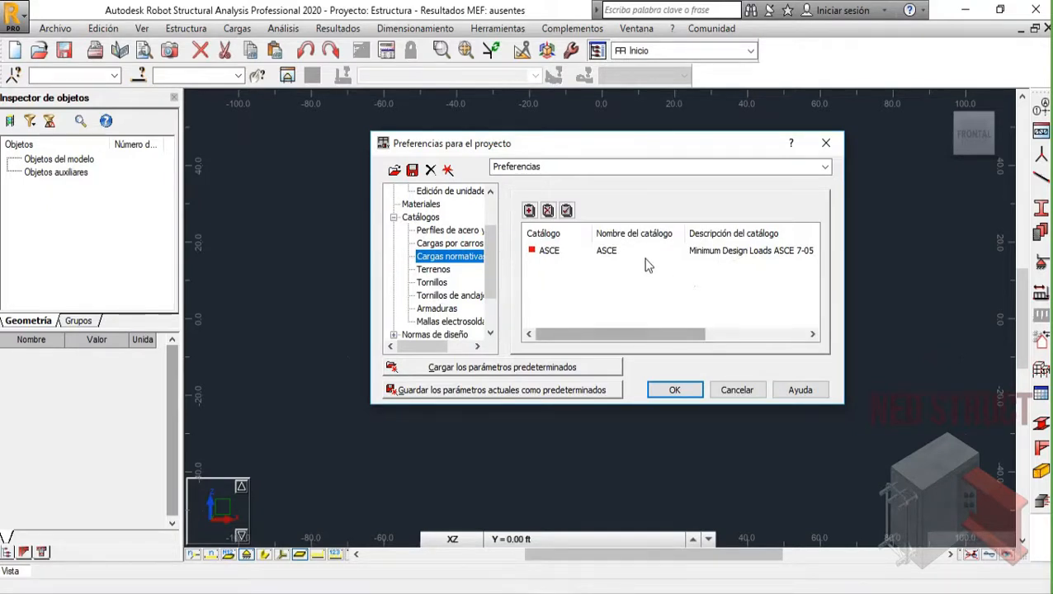
{"action": "left_click", "coordinate": [529, 211]}
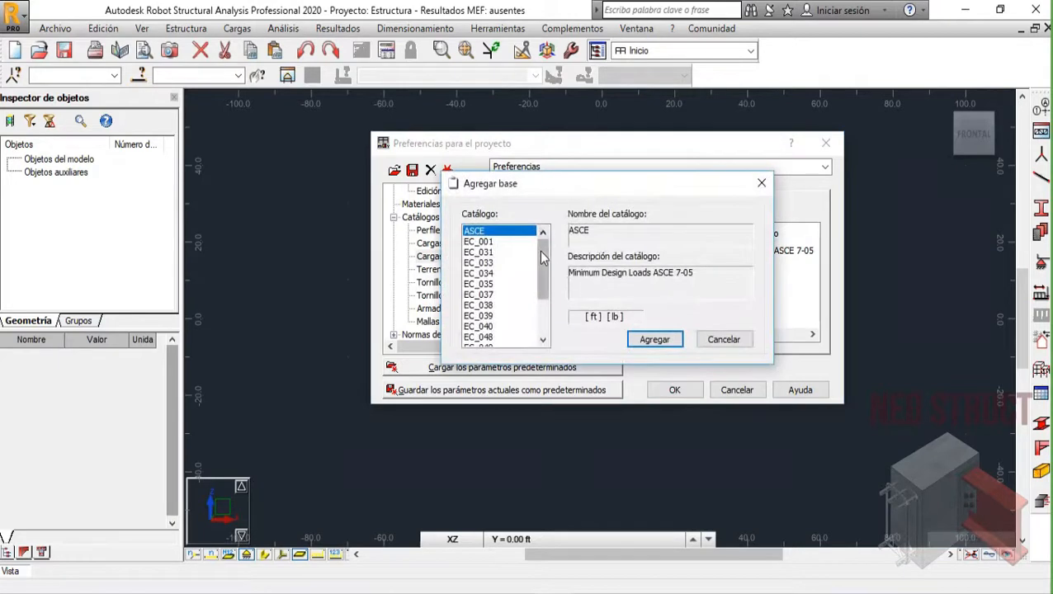
{"action": "left_click_drag", "start_coordinate": [545, 266], "coordinate": [543, 306]}
{"action": "left_click", "coordinate": [481, 273]}
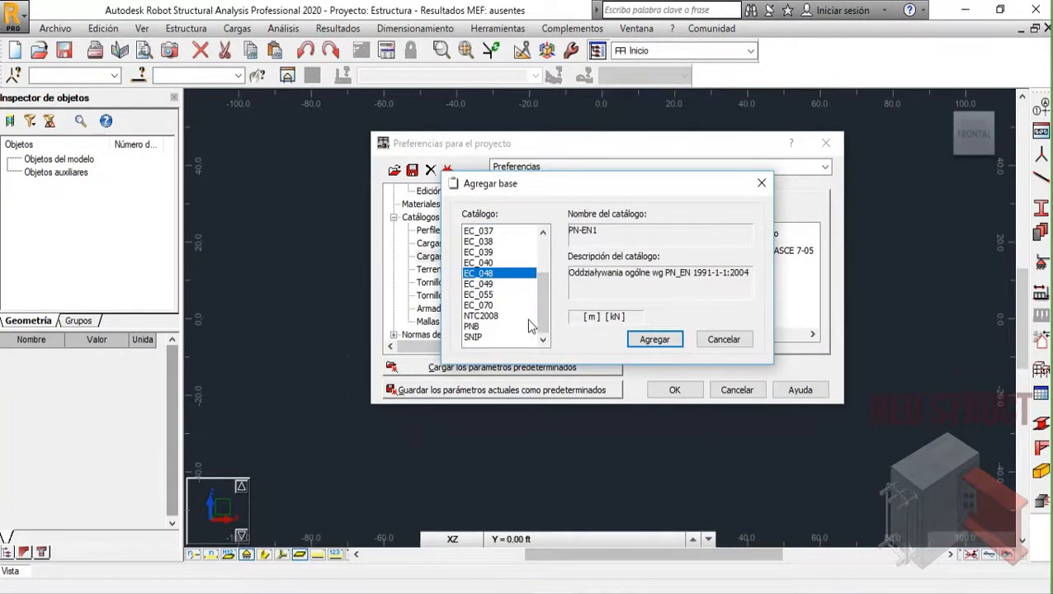
{"action": "left_click", "coordinate": [646, 339]}
{"action": "left_click", "coordinate": [549, 268]}
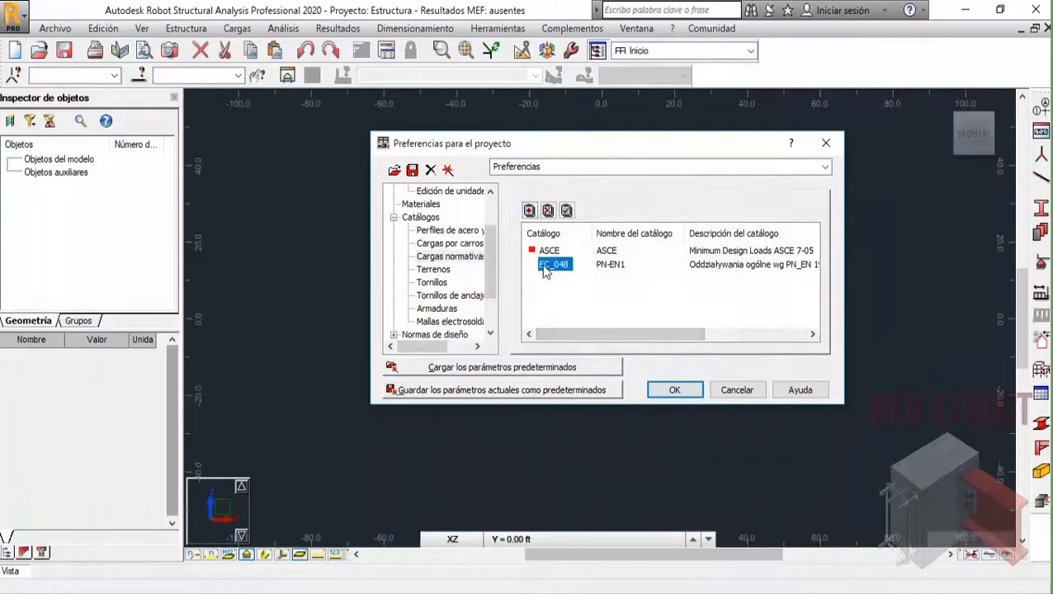
{"action": "left_click", "coordinate": [548, 211]}
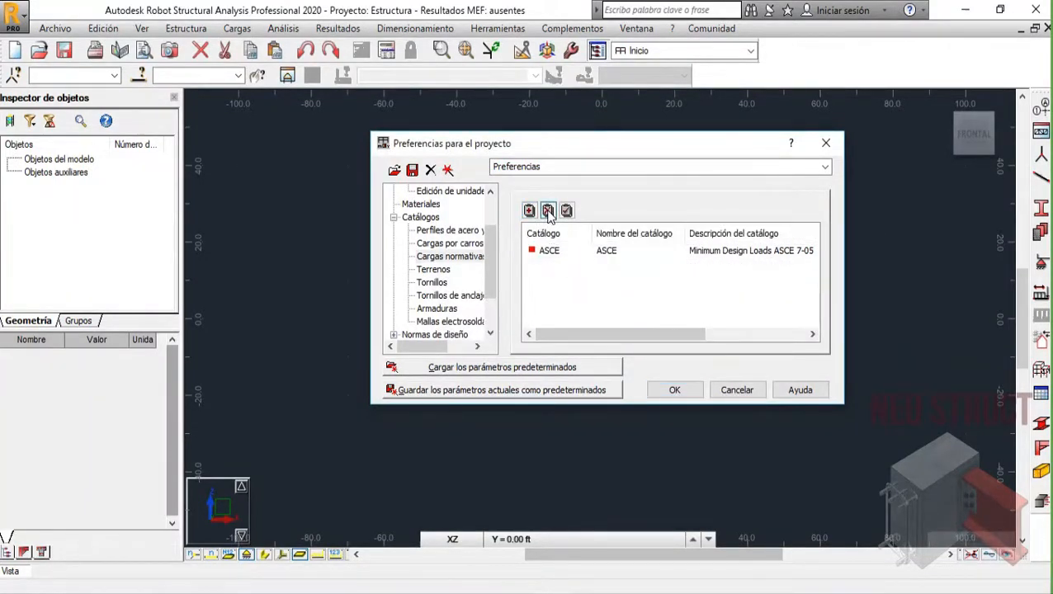
- Review the soil catalogs, including those available to add, and the ASTM_IMP bolt catalog
{"action": "left_click", "coordinate": [433, 270]}
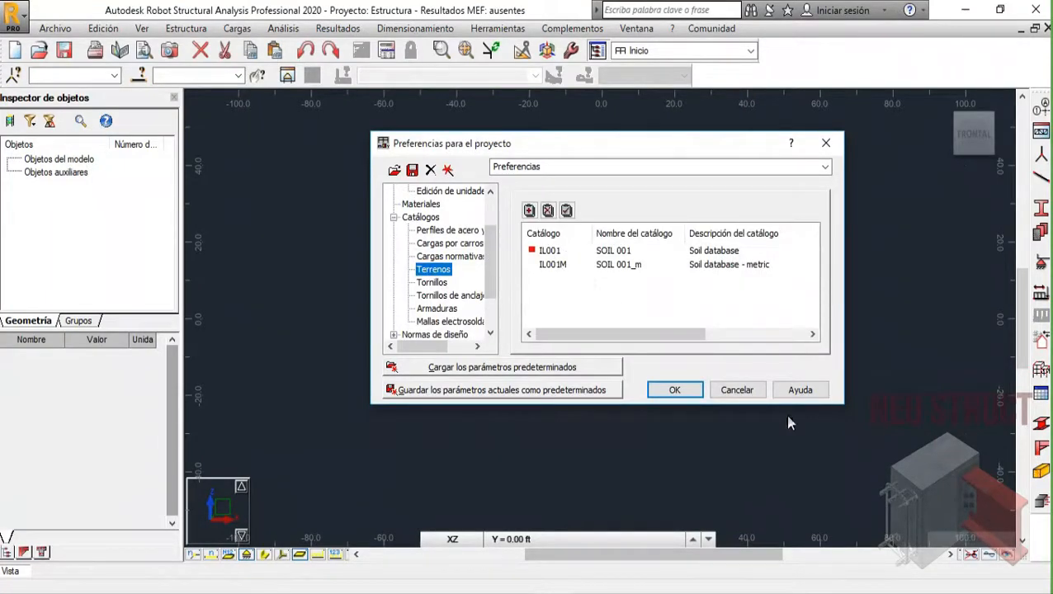
{"action": "left_click", "coordinate": [529, 210]}
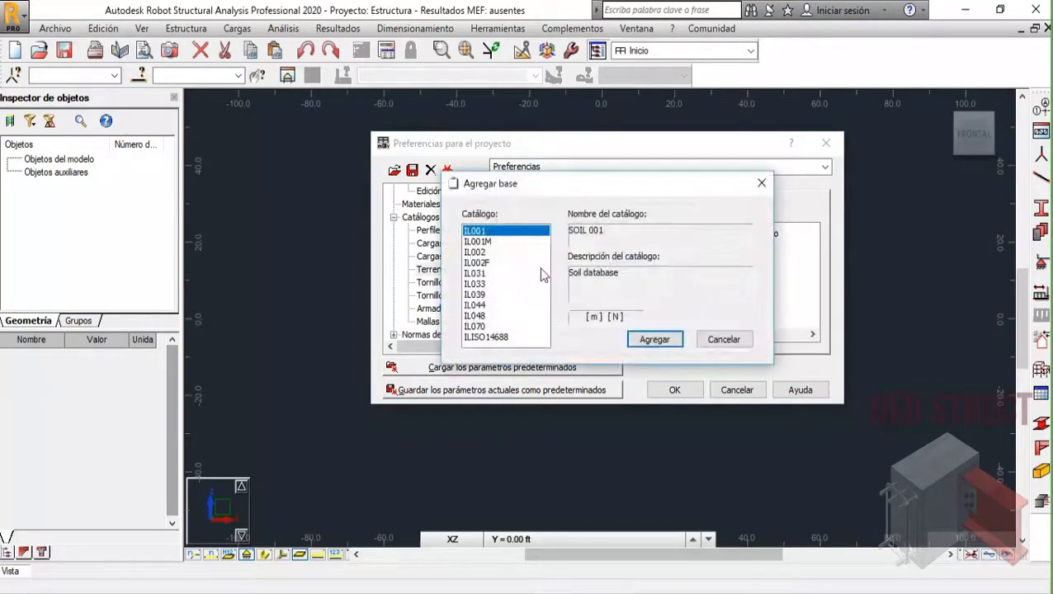
{"action": "left_click", "coordinate": [717, 339]}
{"action": "left_click", "coordinate": [431, 282]}
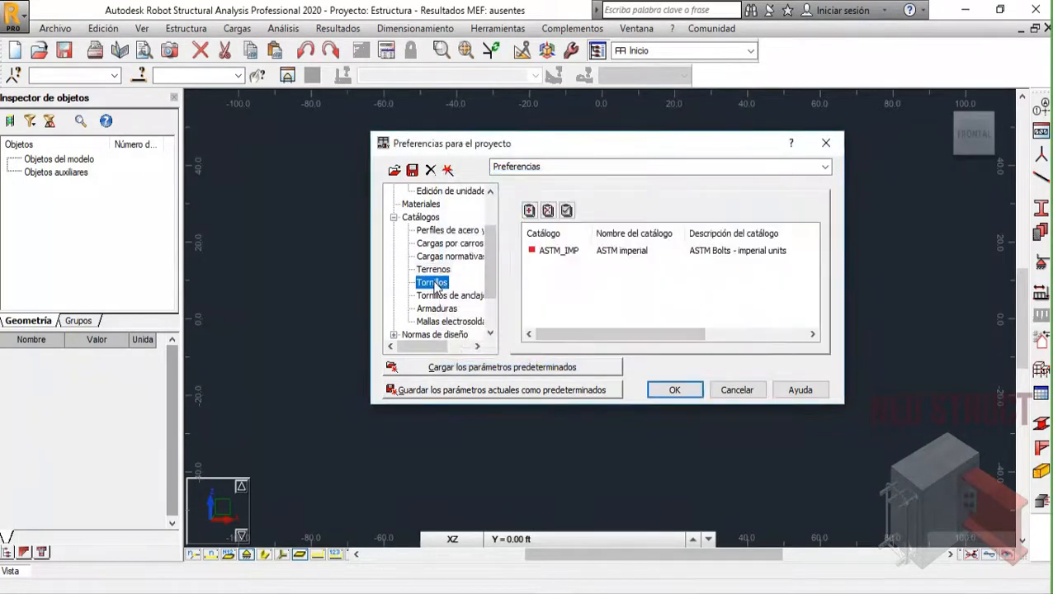
{"action": "left_click", "coordinate": [561, 251]}
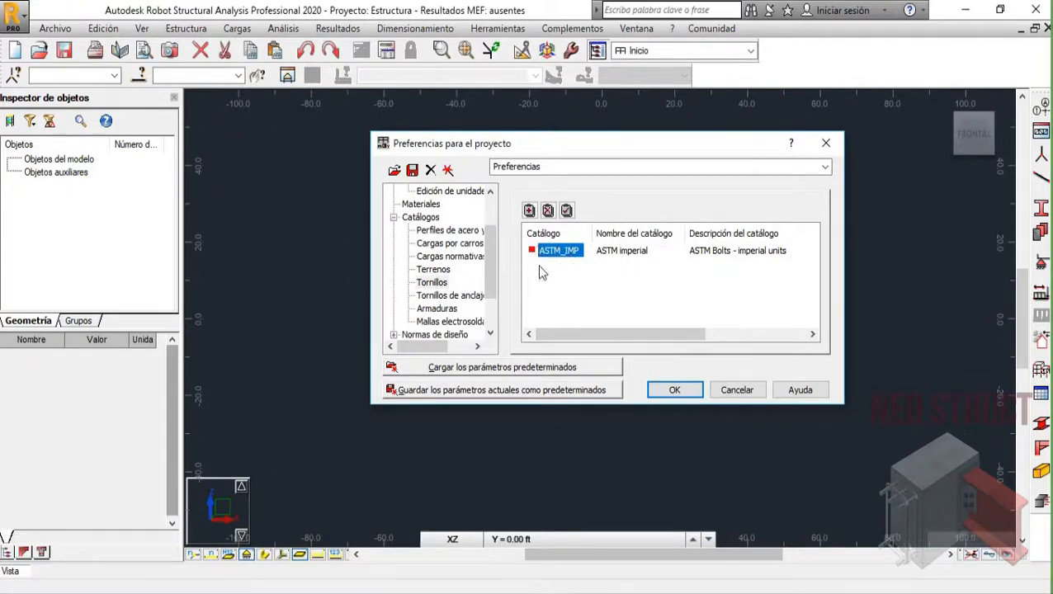
- Add the PN-72_M-85061 foundation bolts catalog to the anchor bolt catalogs
{"action": "scroll", "coordinate": [492, 275], "scroll_direction": "down", "scroll_amount": 1}
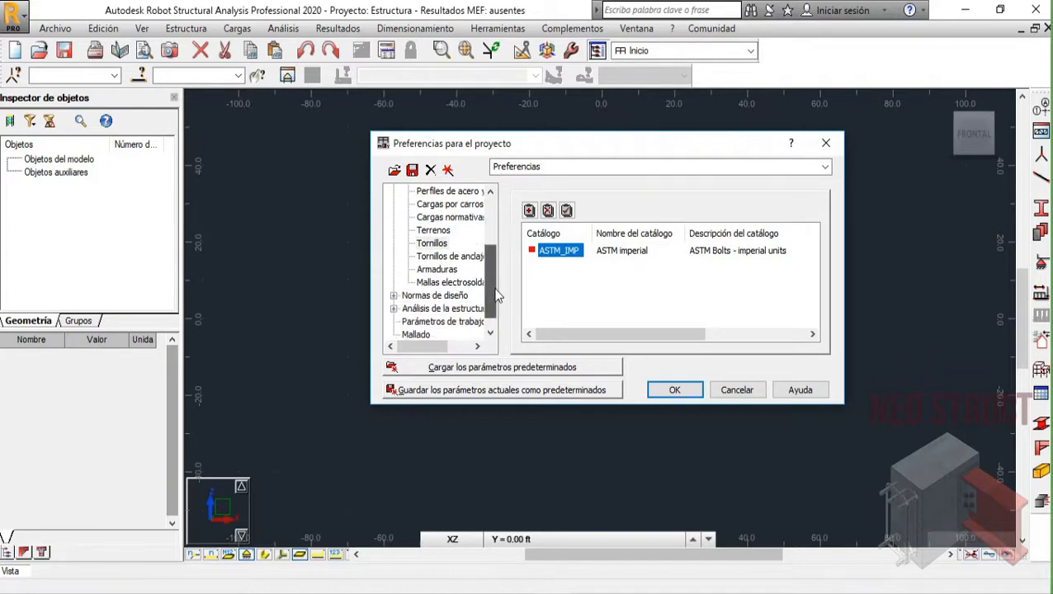
{"action": "left_click", "coordinate": [434, 256]}
{"action": "left_click", "coordinate": [529, 210]}
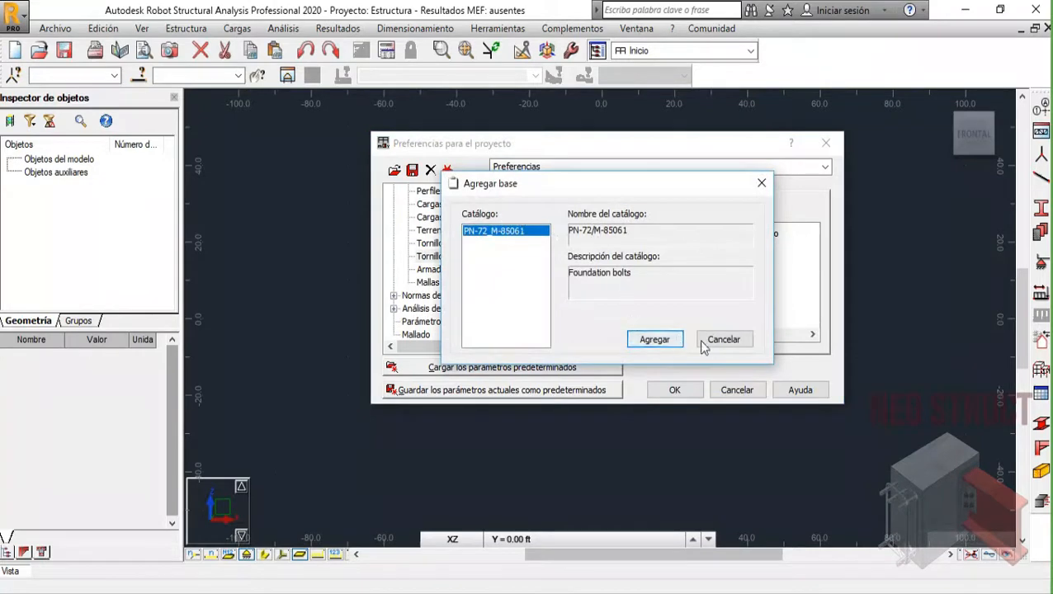
{"action": "left_click", "coordinate": [660, 339]}
- Review the reinforcing bar catalogs ACI 318-08 and ACI 318-08_METRIC, including the catalogs available to add
{"action": "left_click", "coordinate": [436, 271]}
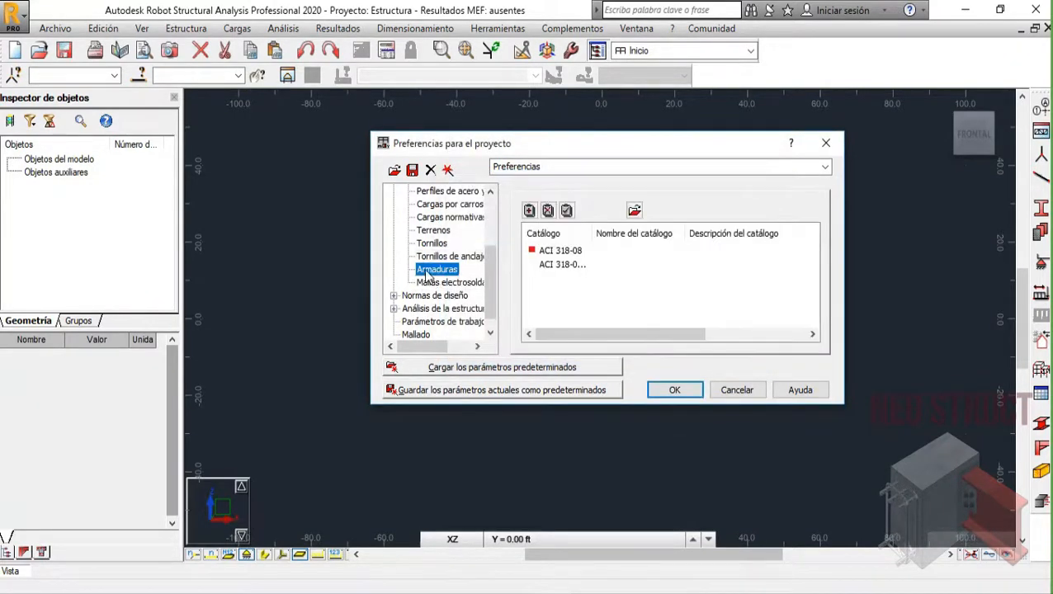
{"action": "left_click_drag", "start_coordinate": [591, 234], "coordinate": [626, 234]}
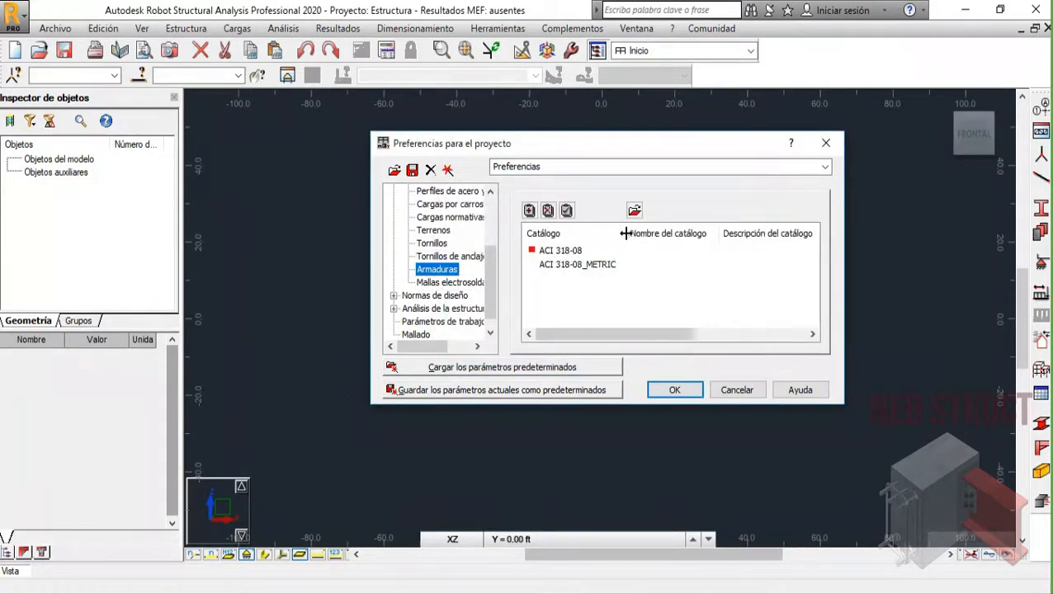
{"action": "key", "text": "Tab"}
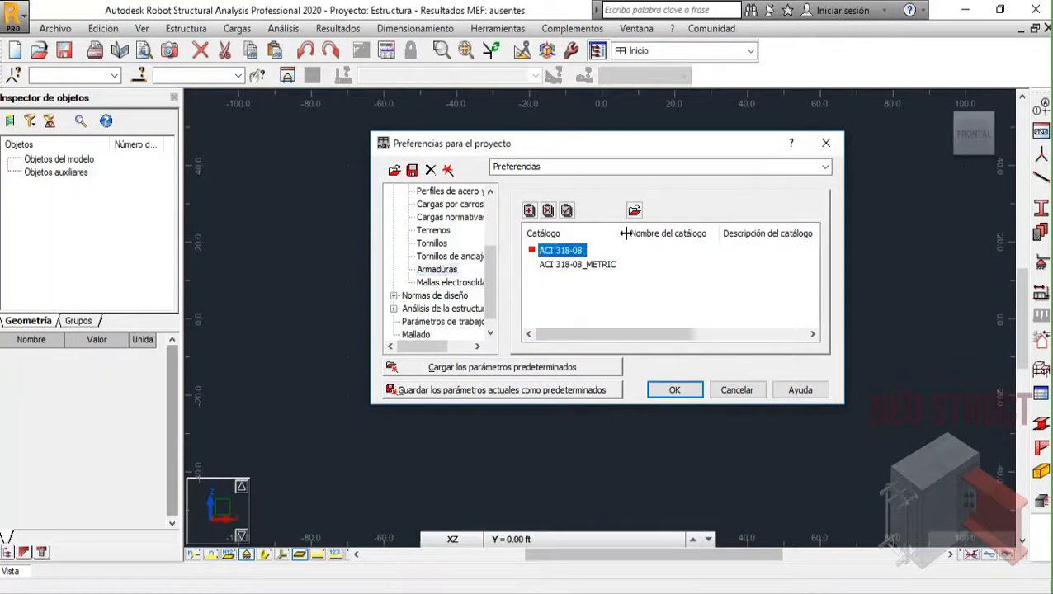
{"action": "left_click", "coordinate": [572, 265]}
{"action": "left_click", "coordinate": [566, 252]}
{"action": "left_click", "coordinate": [529, 211]}
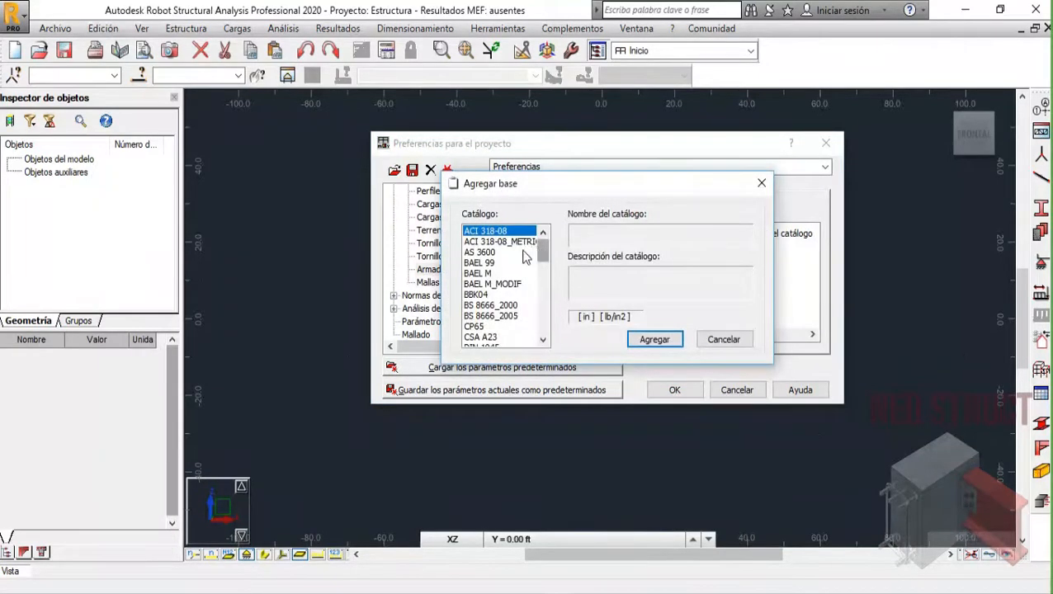
{"action": "mouse_move", "coordinate": [544, 253]}
{"action": "left_mouse_down"}
{"action": "mouse_move", "coordinate": [547, 324]}
{"action": "mouse_move", "coordinate": [543, 248]}
{"action": "left_mouse_up"}
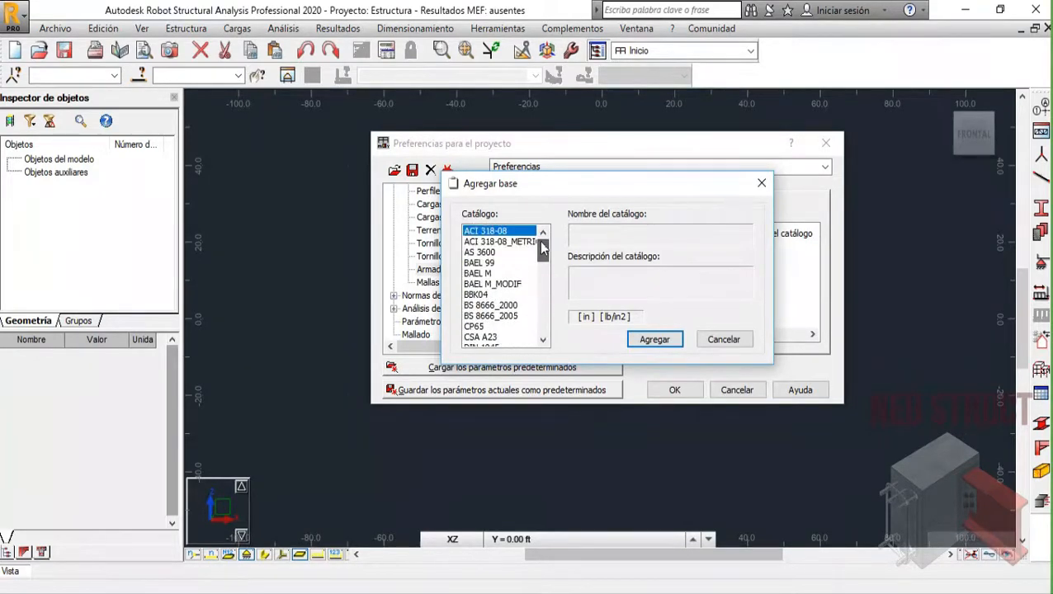
{"action": "left_click", "coordinate": [723, 339]}
- View the welded wire mesh catalogs and recheck the search order of the steel section catalogs
{"action": "left_click", "coordinate": [443, 283]}
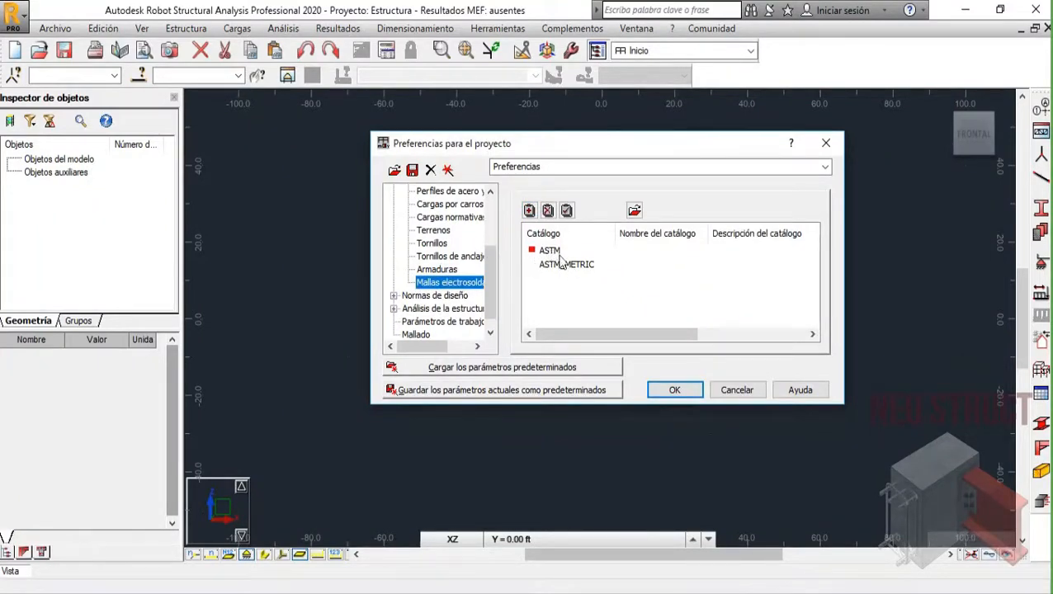
{"action": "left_click_drag", "start_coordinate": [491, 272], "coordinate": [488, 244]}
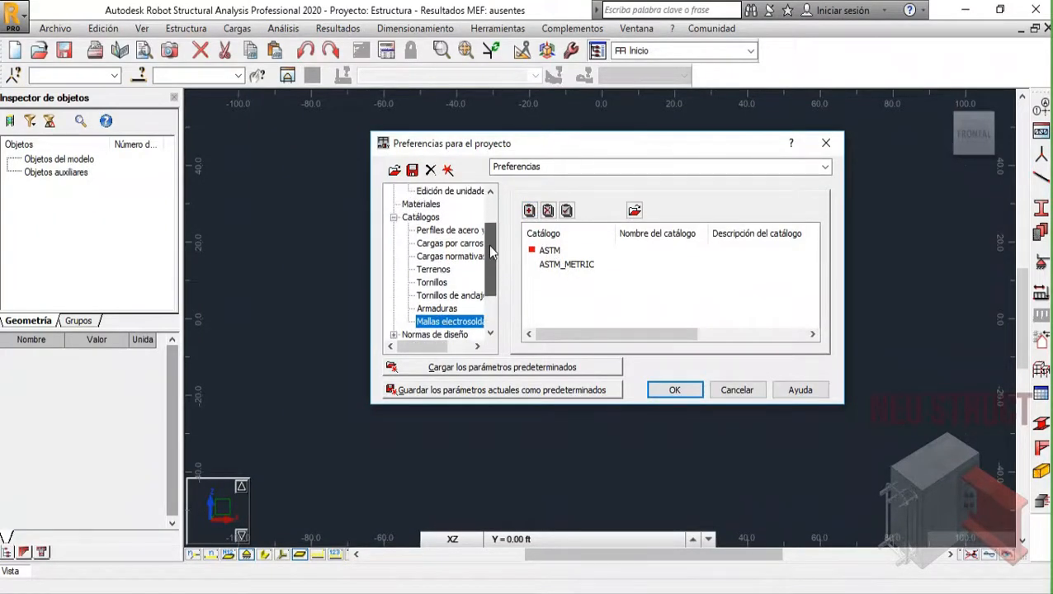
{"action": "left_click", "coordinate": [449, 230]}
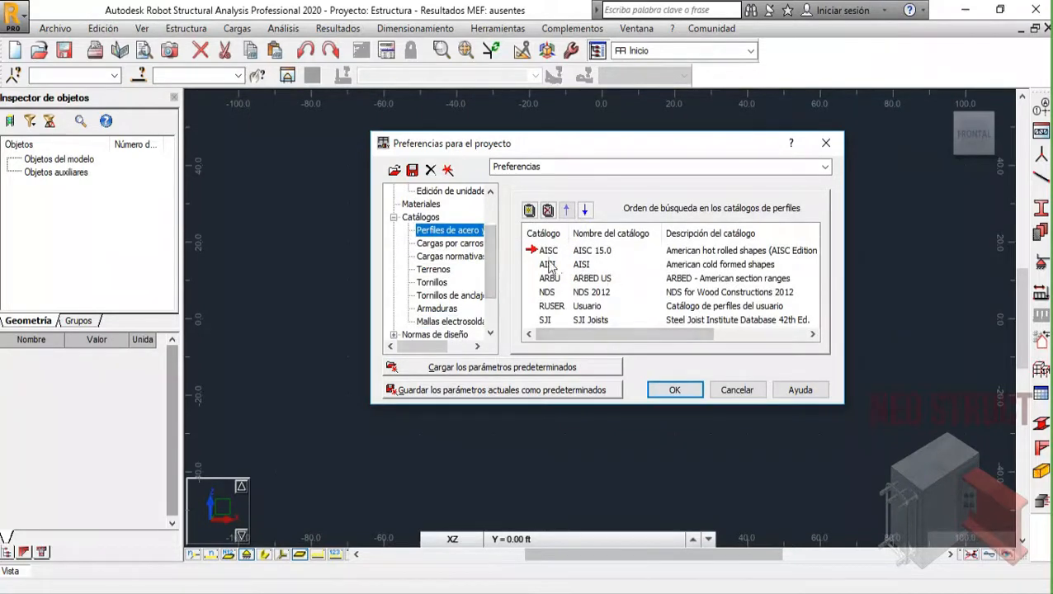
{"action": "left_click", "coordinate": [394, 218]}
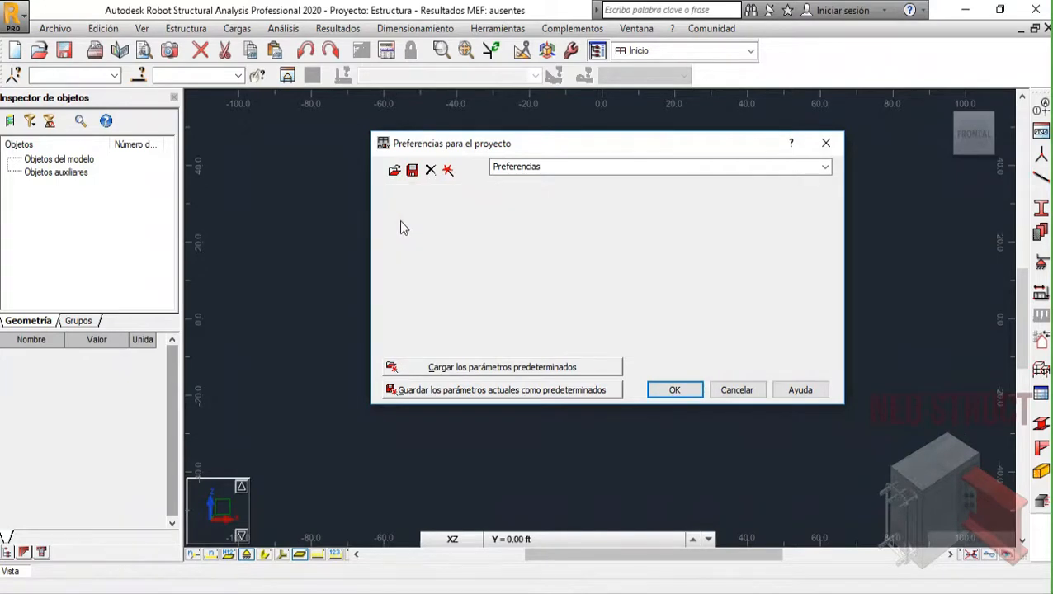
- Set the code for load combinations to ASD ASCE 7-10 in the design load standards
{"action": "left_click", "coordinate": [394, 282]}
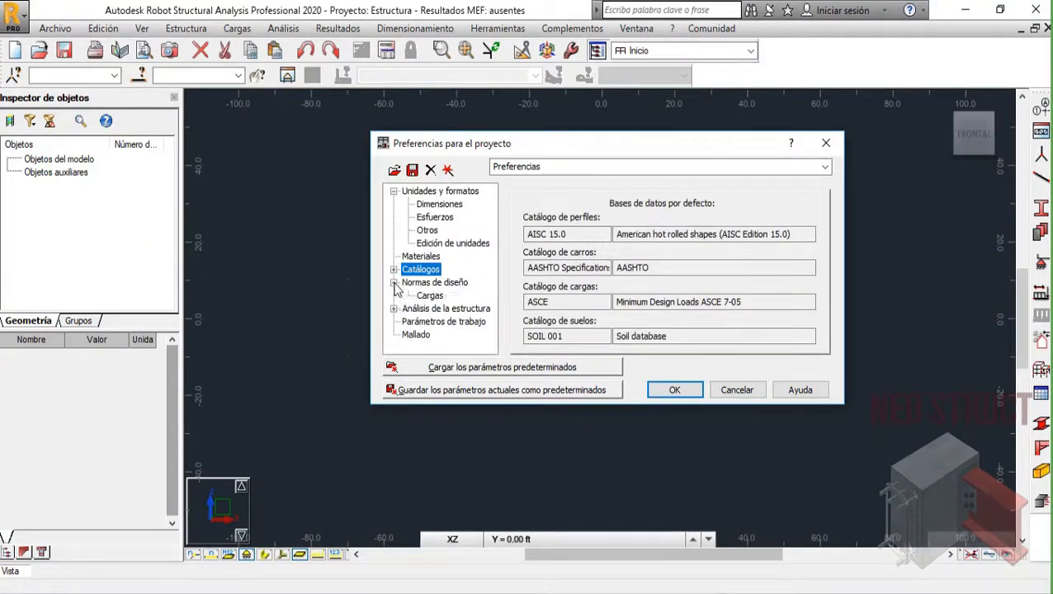
{"action": "left_click", "coordinate": [430, 297]}
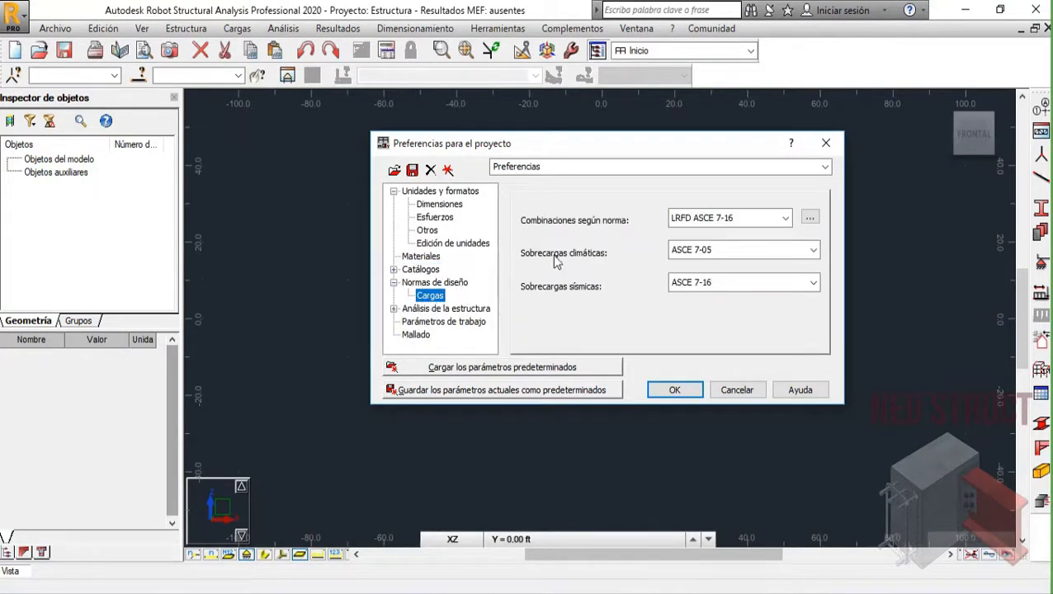
{"action": "left_click", "coordinate": [785, 218]}
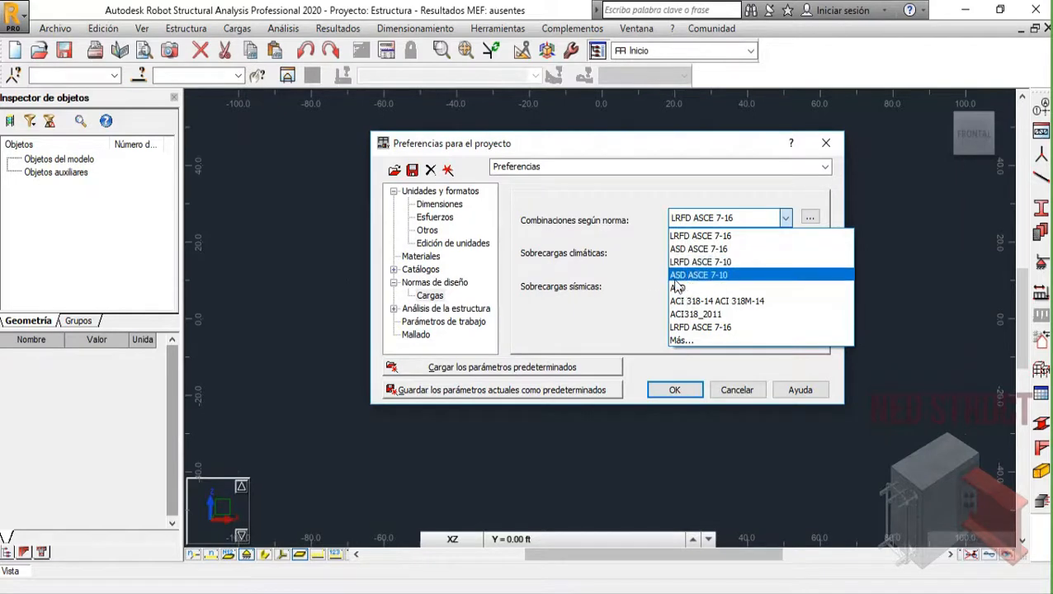
{"action": "left_click", "coordinate": [625, 265]}
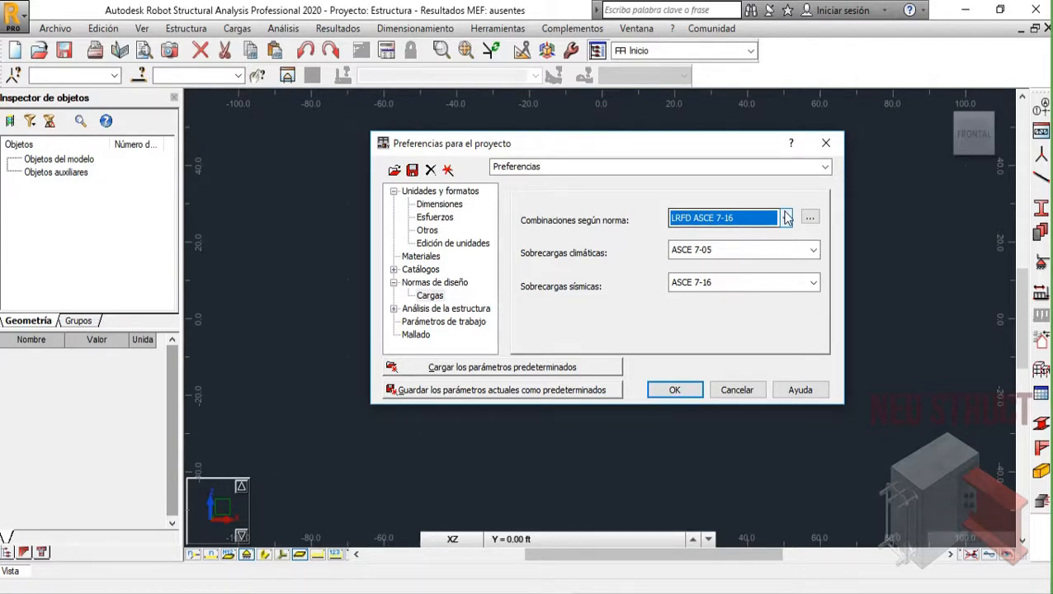
{"action": "scroll", "coordinate": [787, 218], "scroll_direction": "up", "scroll_amount": 1}
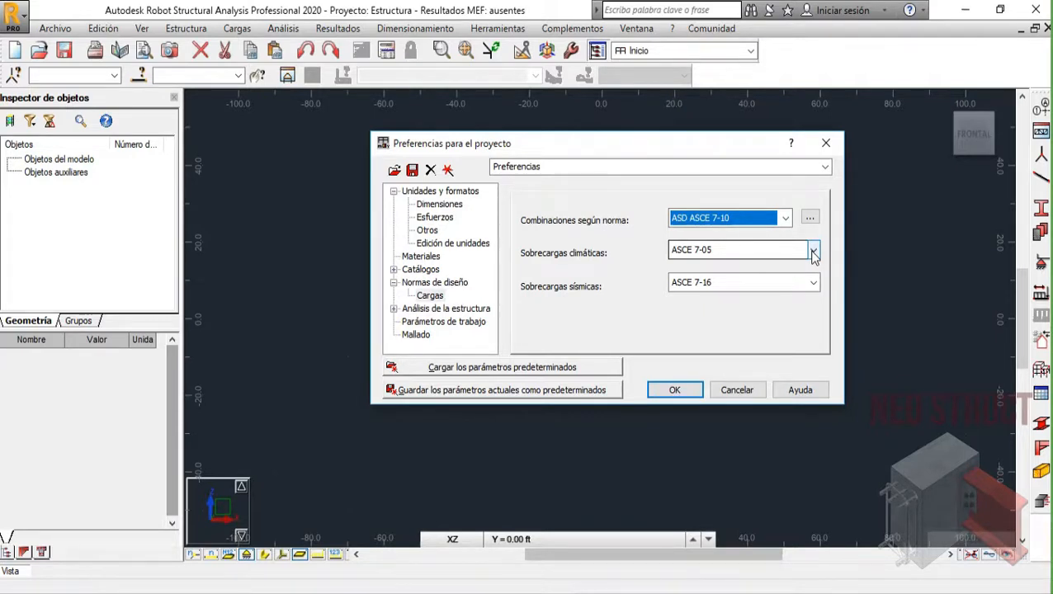
- Check the code options offered for snow and wind loads and for seismic loads
{"action": "left_click", "coordinate": [813, 252]}
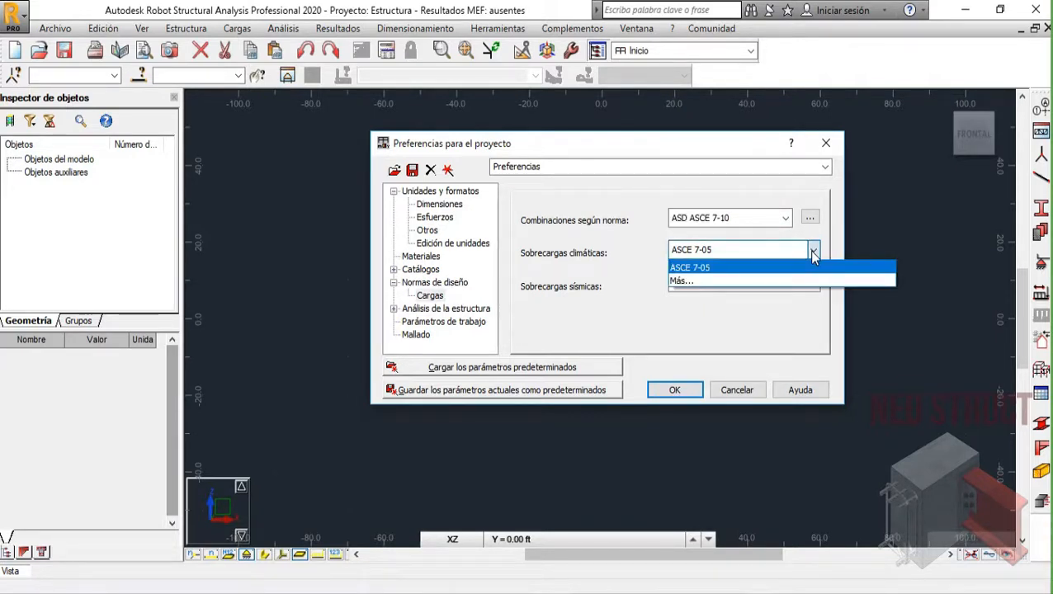
{"action": "left_click", "coordinate": [813, 254]}
{"action": "left_click", "coordinate": [813, 283]}
{"action": "left_click", "coordinate": [813, 283]}
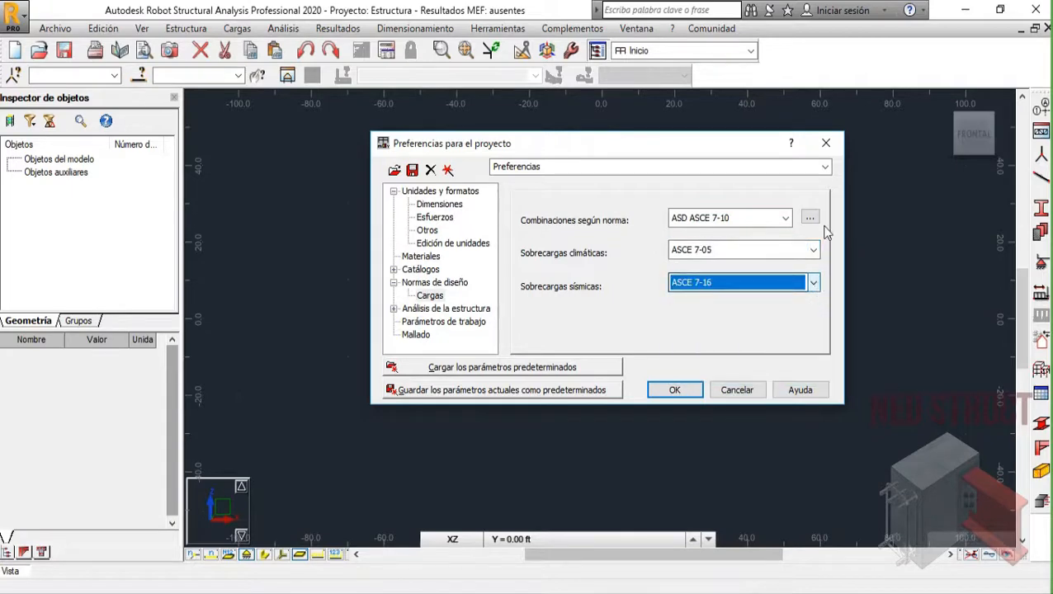
- Examine the load factors and the user-defined combinations in the ASD ASCE 7-10 combination regulations
{"action": "left_click", "coordinate": [805, 221]}
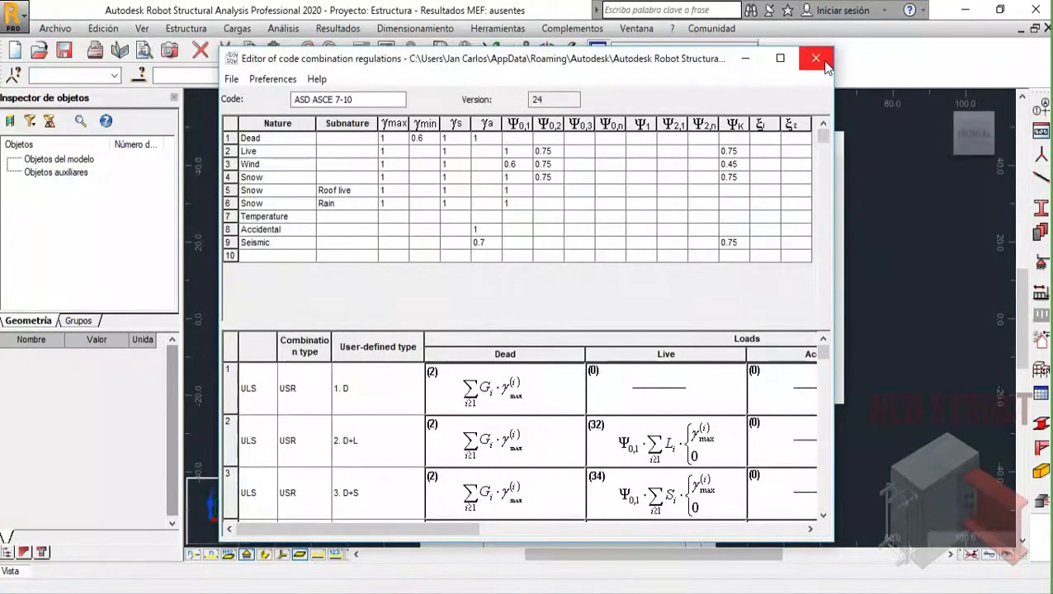
{"action": "left_click", "coordinate": [823, 61]}
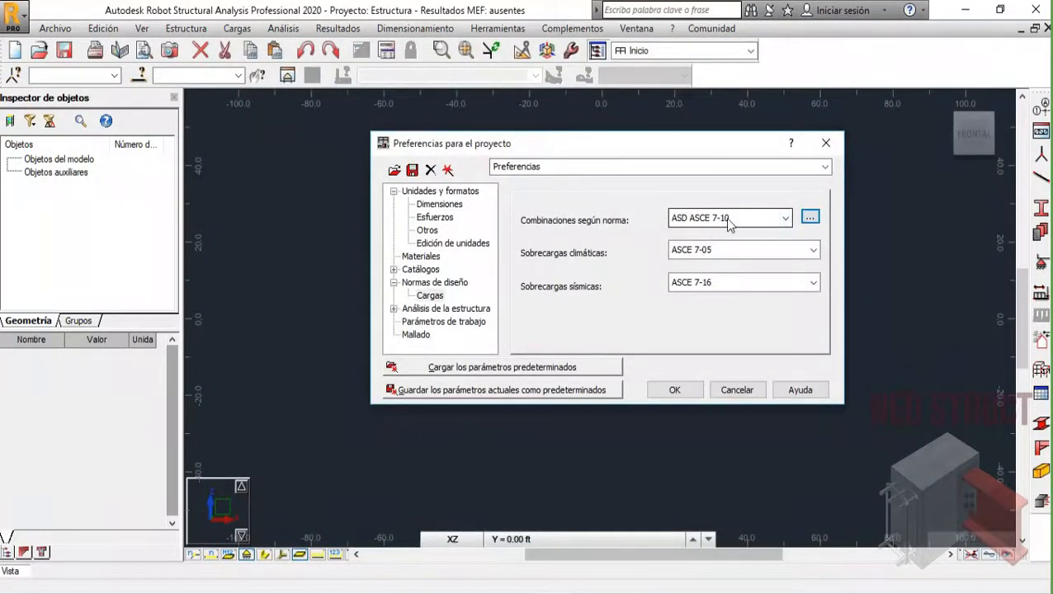
{"action": "left_click", "coordinate": [808, 218]}
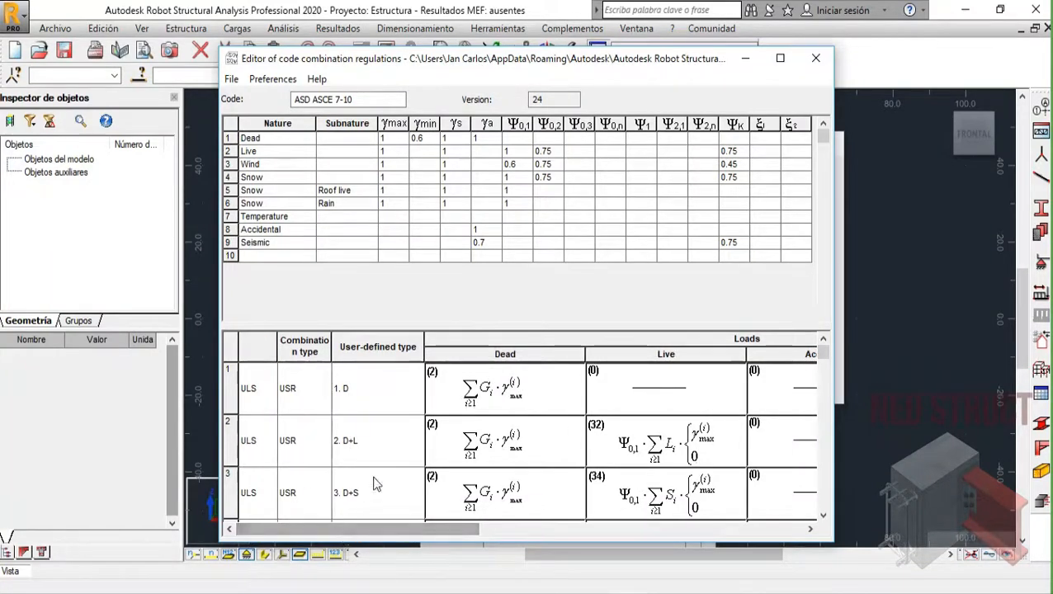
{"action": "scroll", "coordinate": [388, 446], "scroll_direction": "down", "scroll_amount": 3}
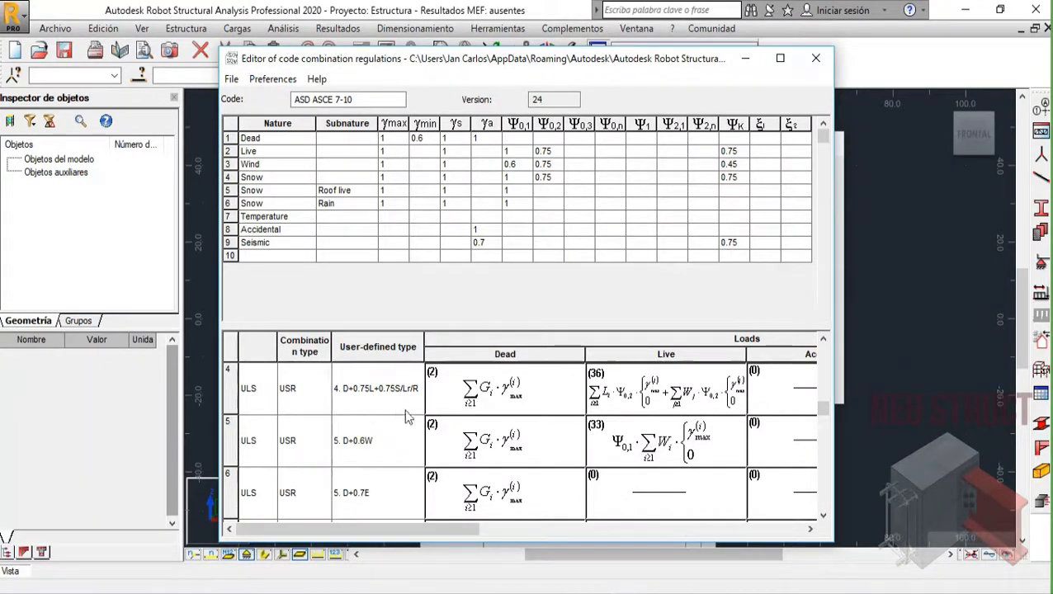
{"action": "scroll", "coordinate": [822, 512], "scroll_direction": "down", "scroll_amount": 5}
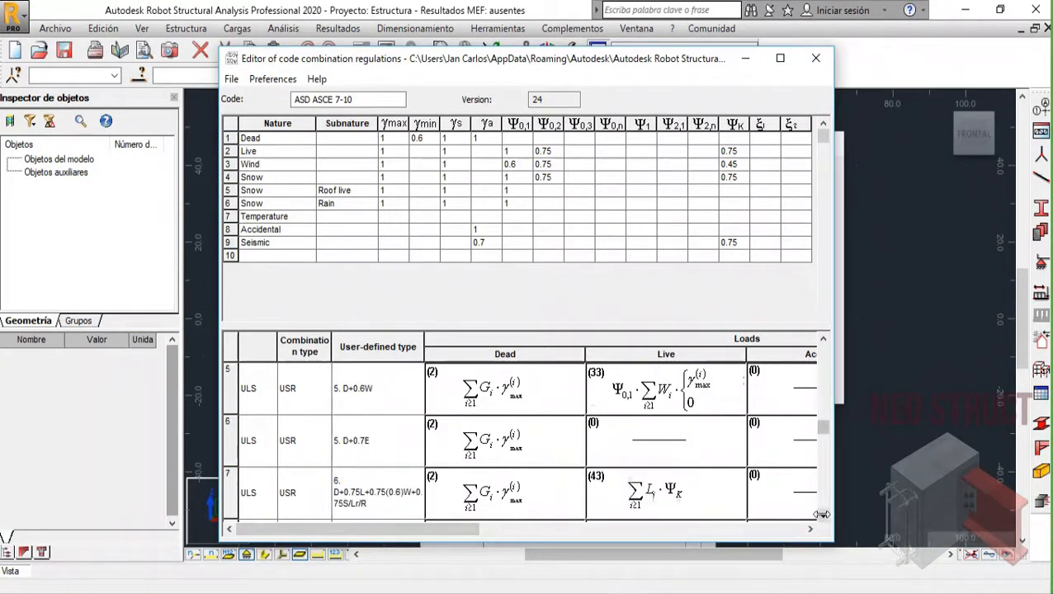
{"action": "left_click_drag", "start_coordinate": [824, 508], "coordinate": [824, 359]}
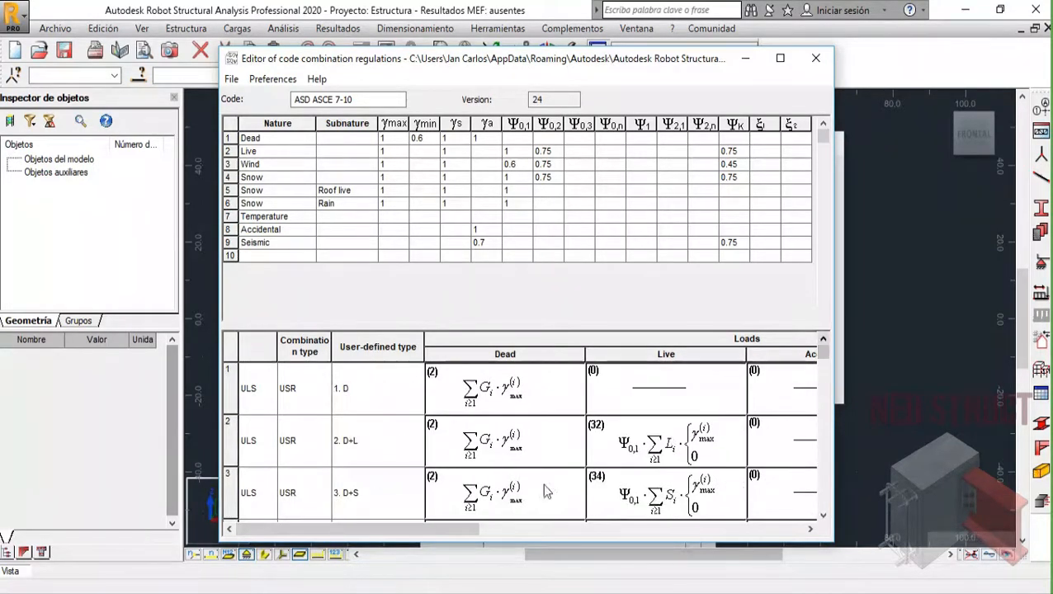
{"action": "left_click", "coordinate": [825, 505]}
{"action": "left_click_drag", "start_coordinate": [825, 505], "coordinate": [823, 359]}
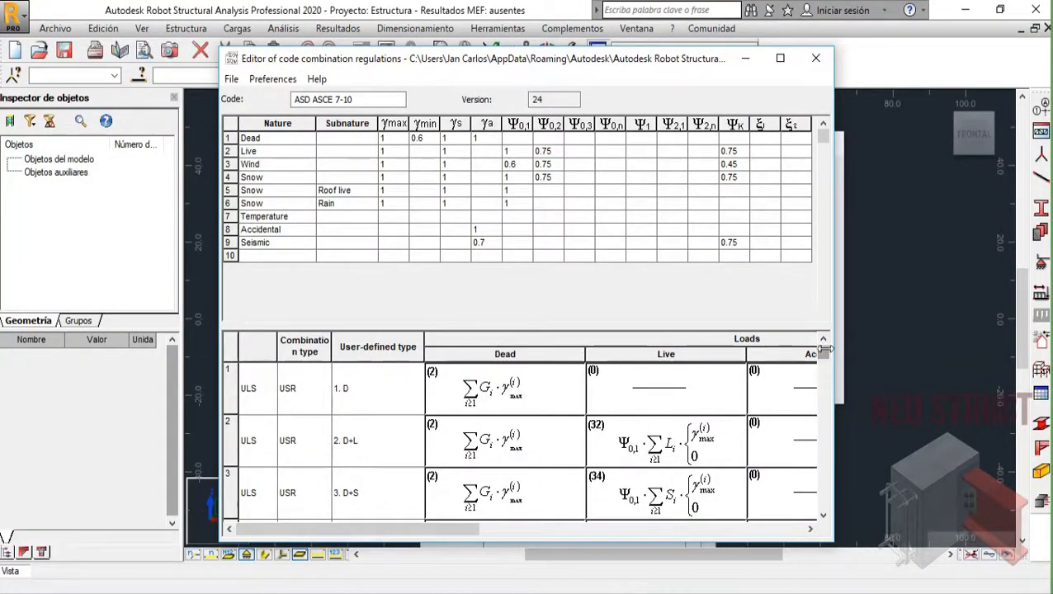
{"action": "left_click", "coordinate": [820, 66]}
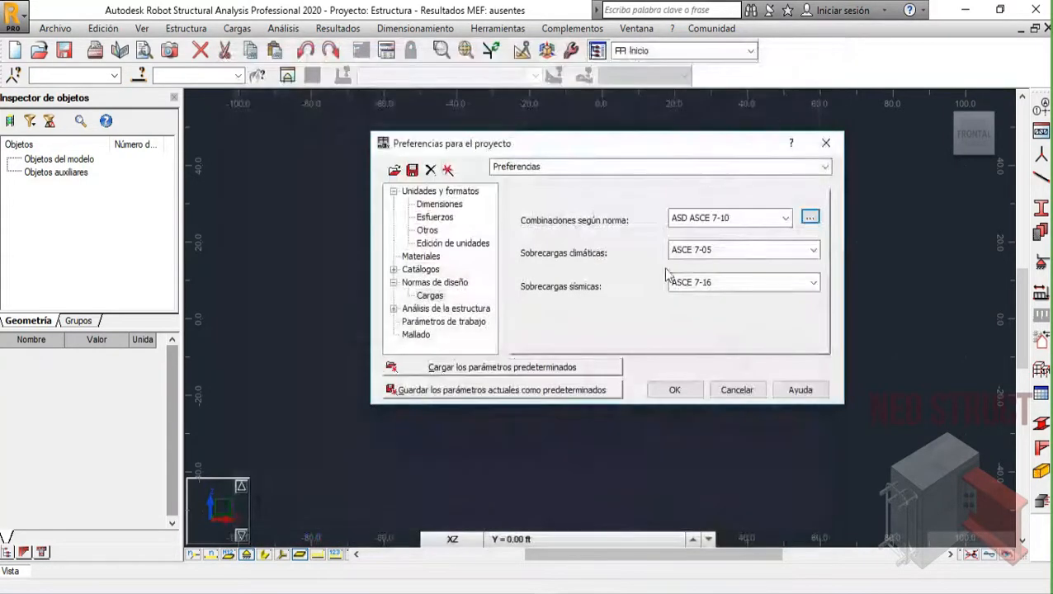
- Review the steel and aluminium design code options and the partial coefficients of the EN 1993-1-8:2005/AC:2009 steel connection code
{"action": "left_click", "coordinate": [394, 282]}
{"action": "left_click", "coordinate": [394, 296]}
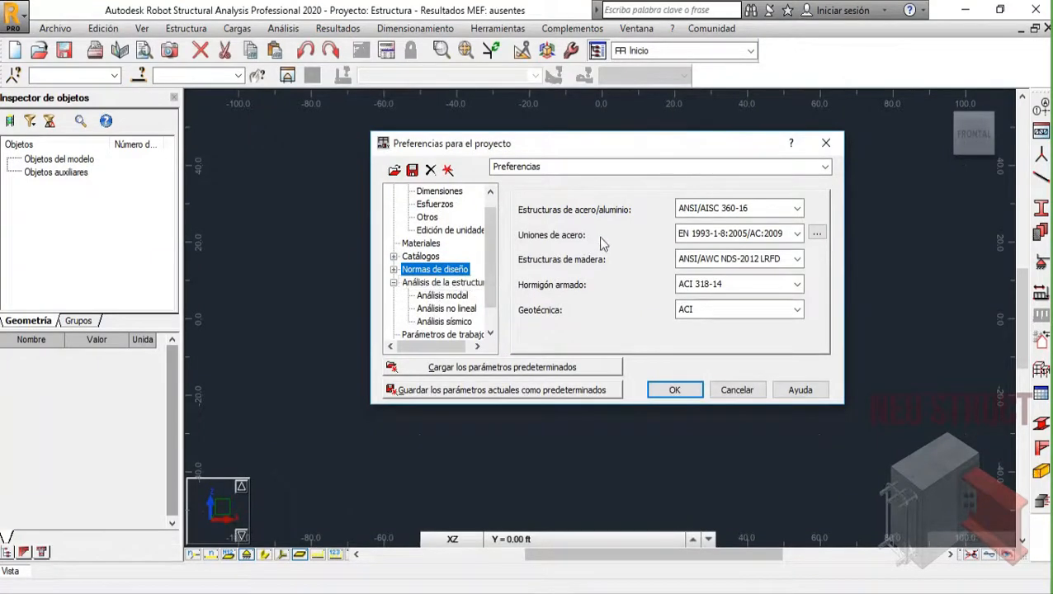
{"action": "left_click", "coordinate": [798, 209]}
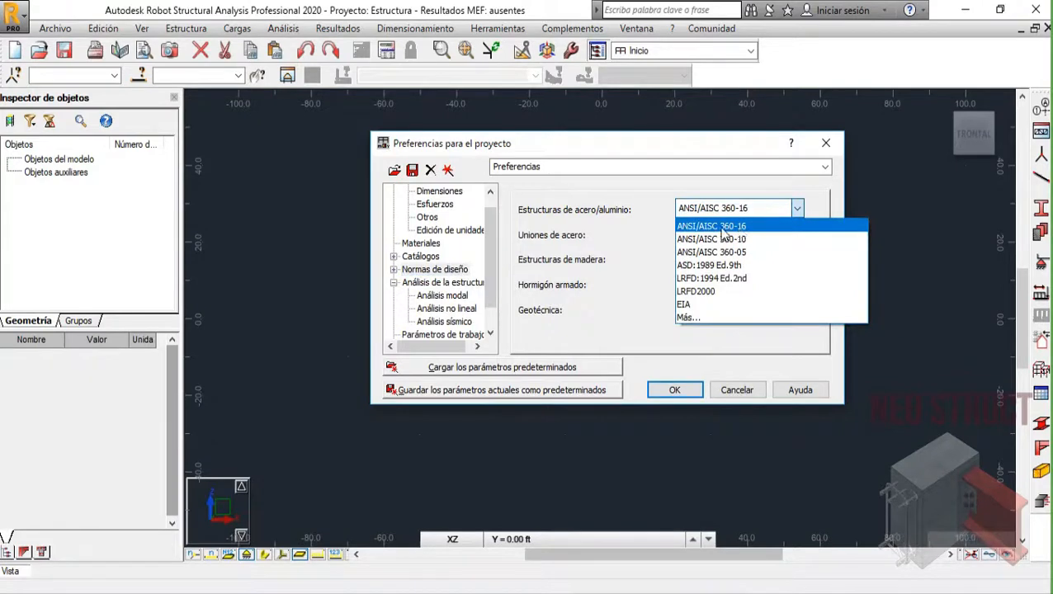
{"action": "left_click", "coordinate": [799, 209]}
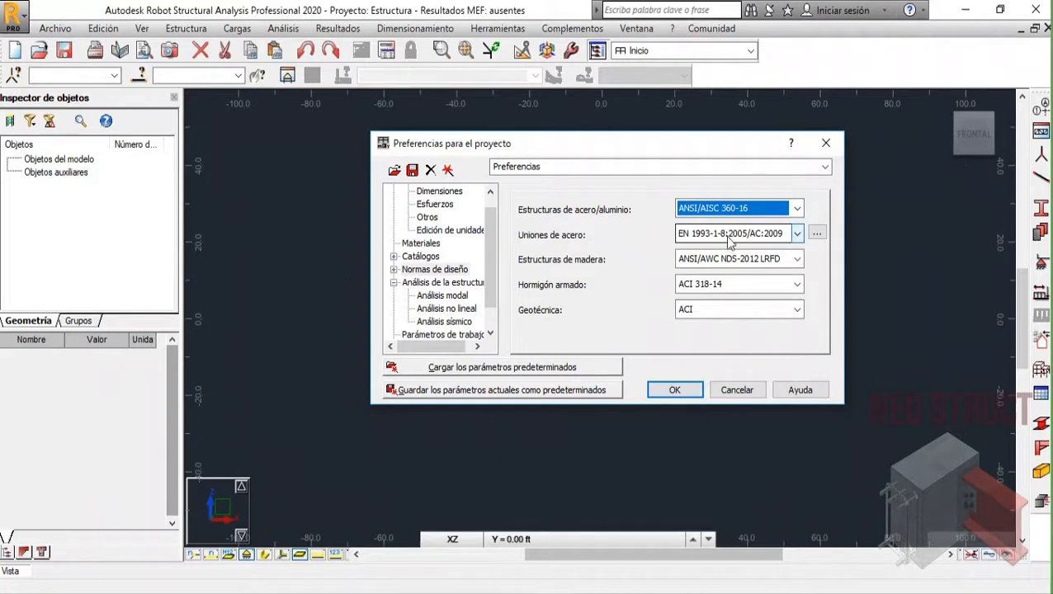
{"action": "left_click", "coordinate": [817, 235]}
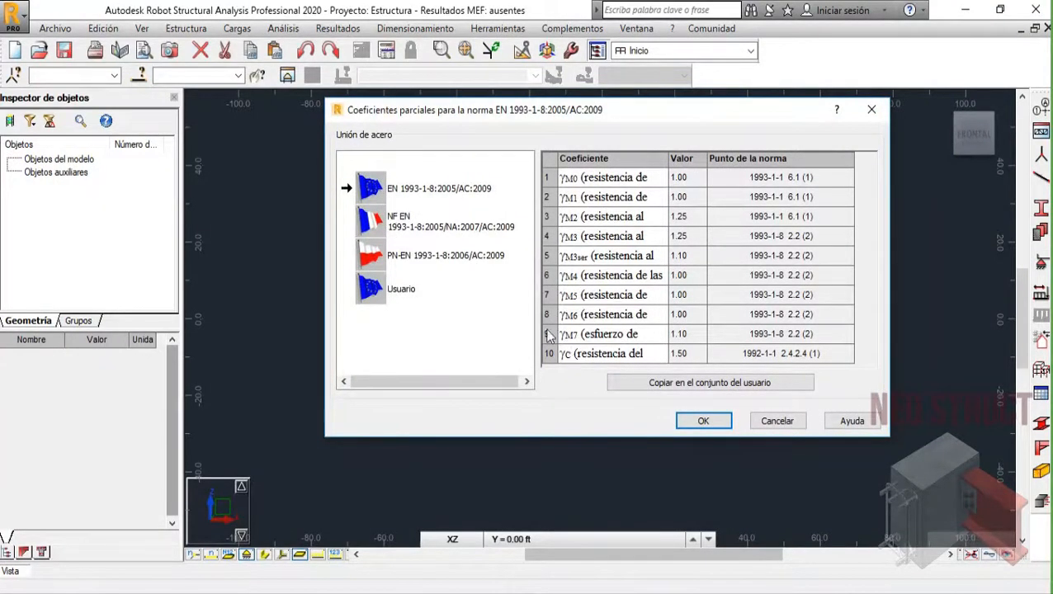
{"action": "left_click_drag", "start_coordinate": [465, 380], "coordinate": [496, 382]}
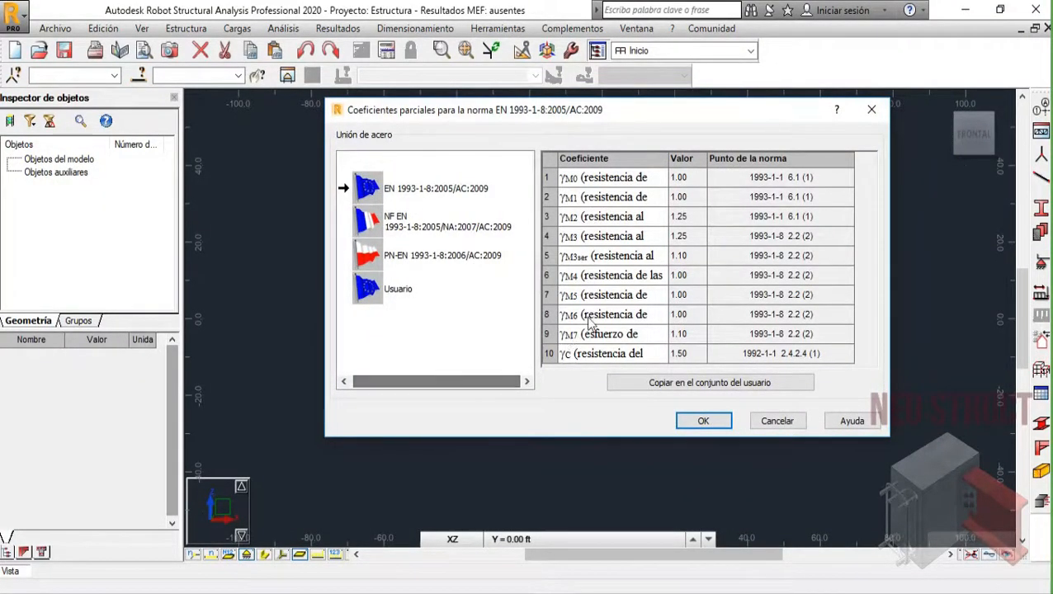
{"action": "left_click", "coordinate": [776, 421]}
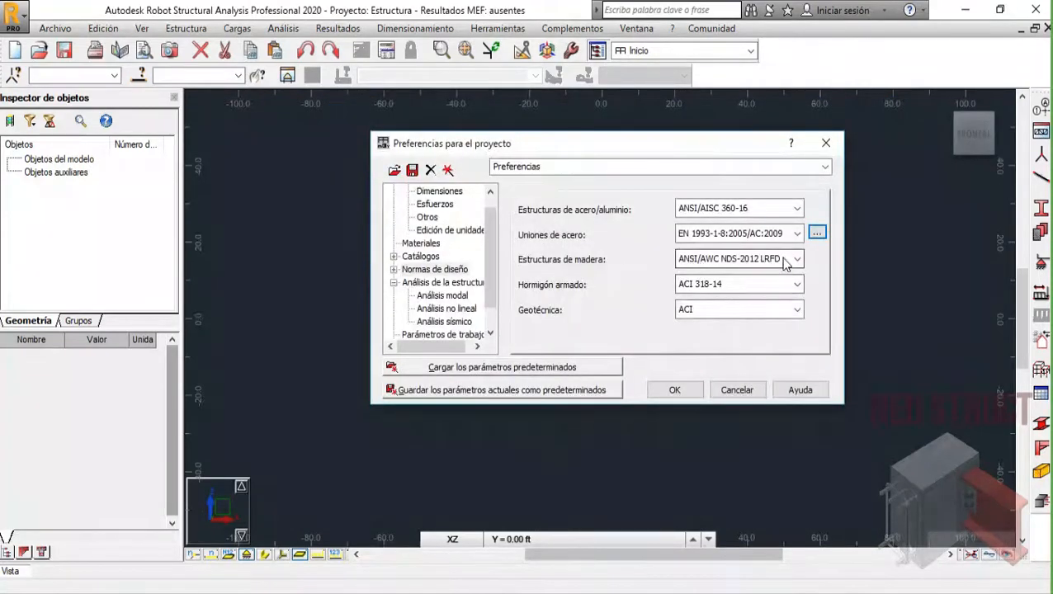
- Set the reinforced concrete design code to ACI 318-11
{"action": "left_click", "coordinate": [798, 286]}
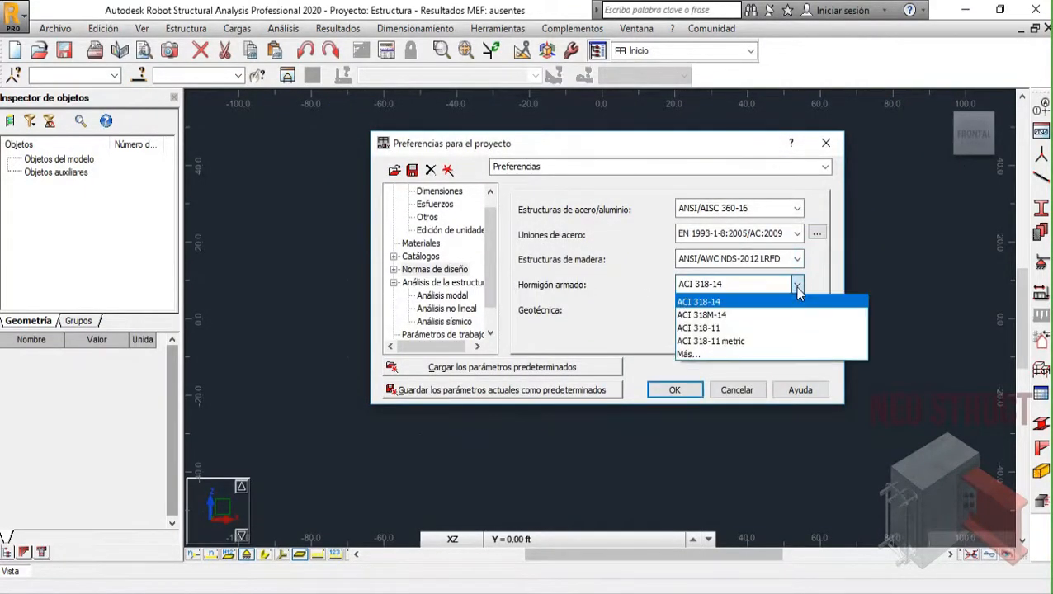
{"action": "left_click", "coordinate": [710, 327]}
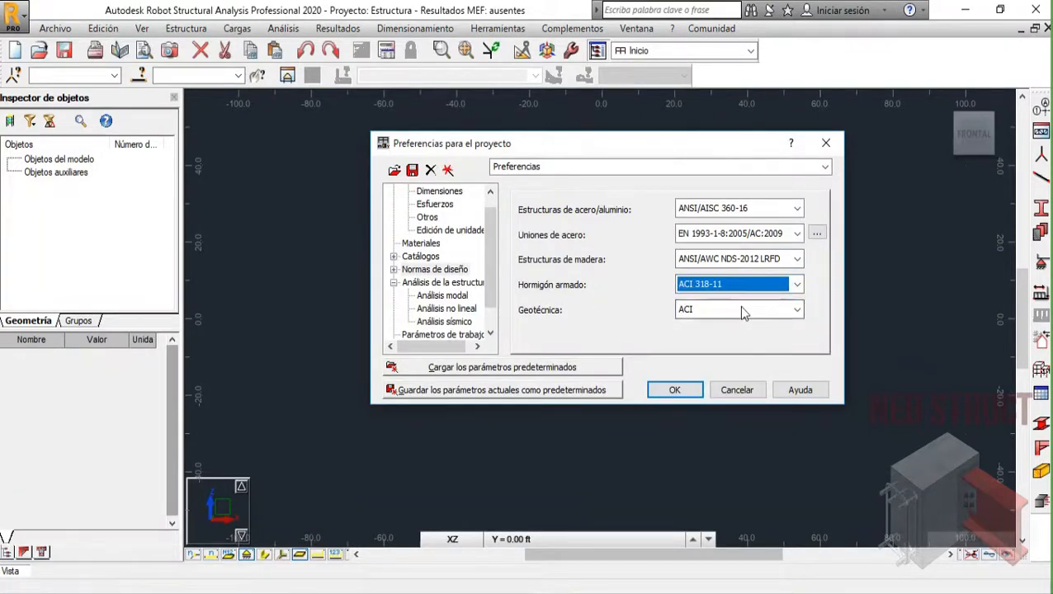
- Examine the full list of additional geotechnical codes and close it without adding any to the current codes
{"action": "left_click", "coordinate": [798, 310]}
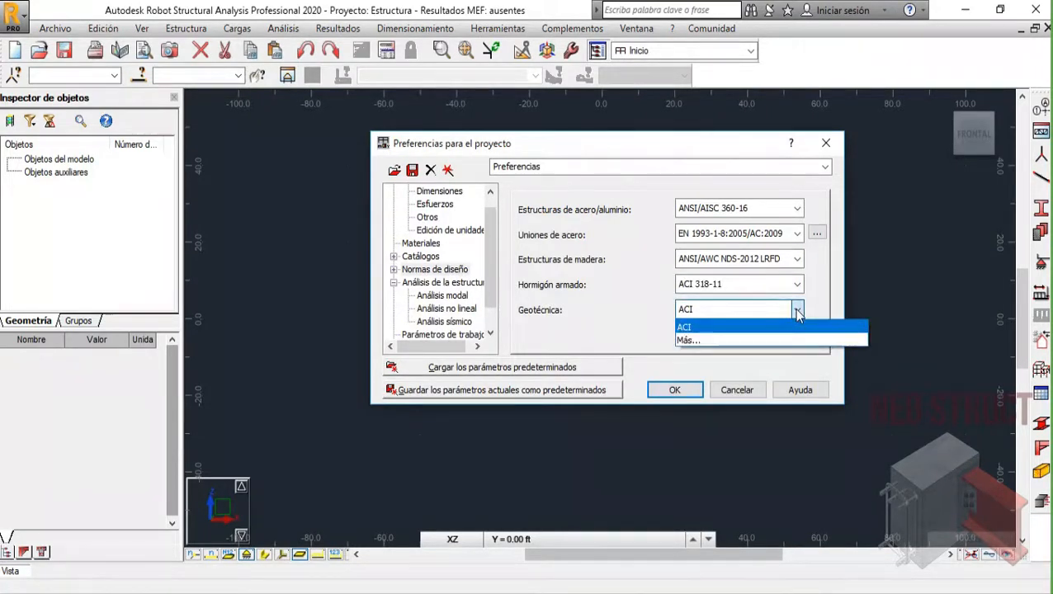
{"action": "left_click", "coordinate": [698, 338]}
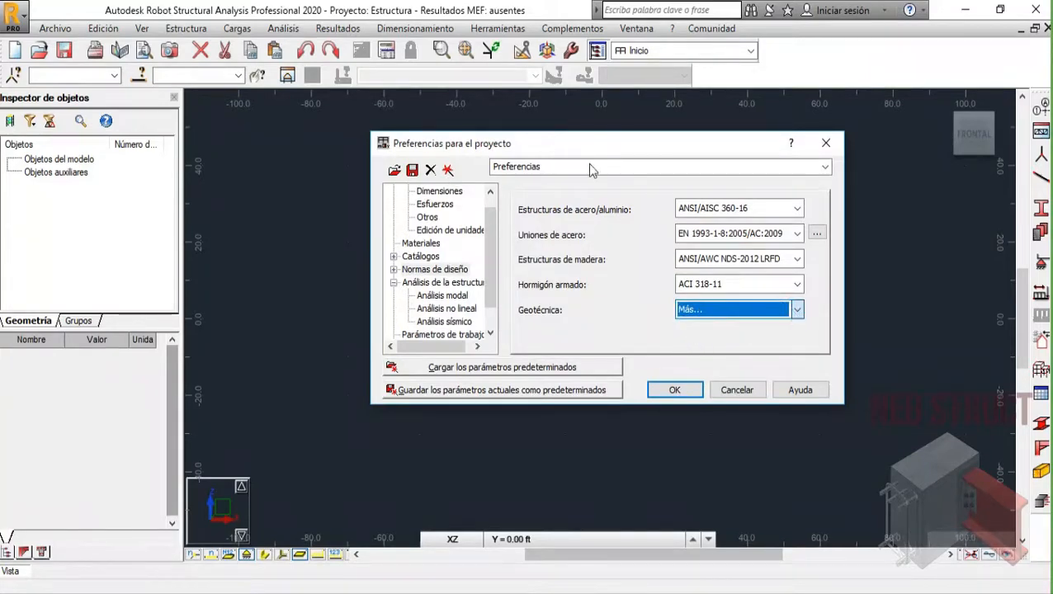
{"action": "left_click", "coordinate": [685, 385]}
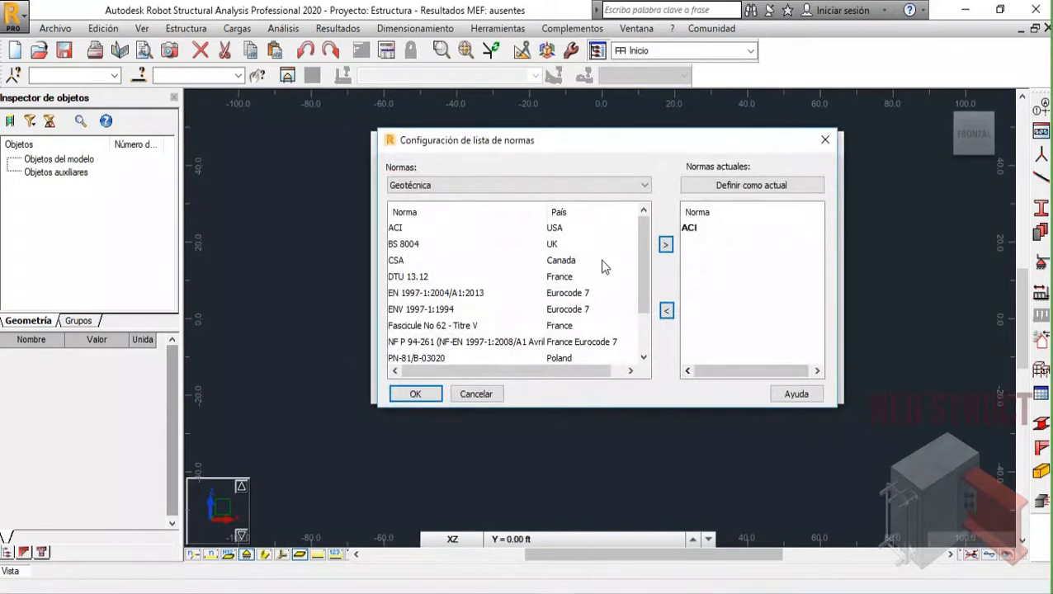
{"action": "mouse_move", "coordinate": [644, 242]}
{"action": "left_mouse_down"}
{"action": "mouse_move", "coordinate": [640, 306]}
{"action": "mouse_move", "coordinate": [644, 242]}
{"action": "left_mouse_up"}
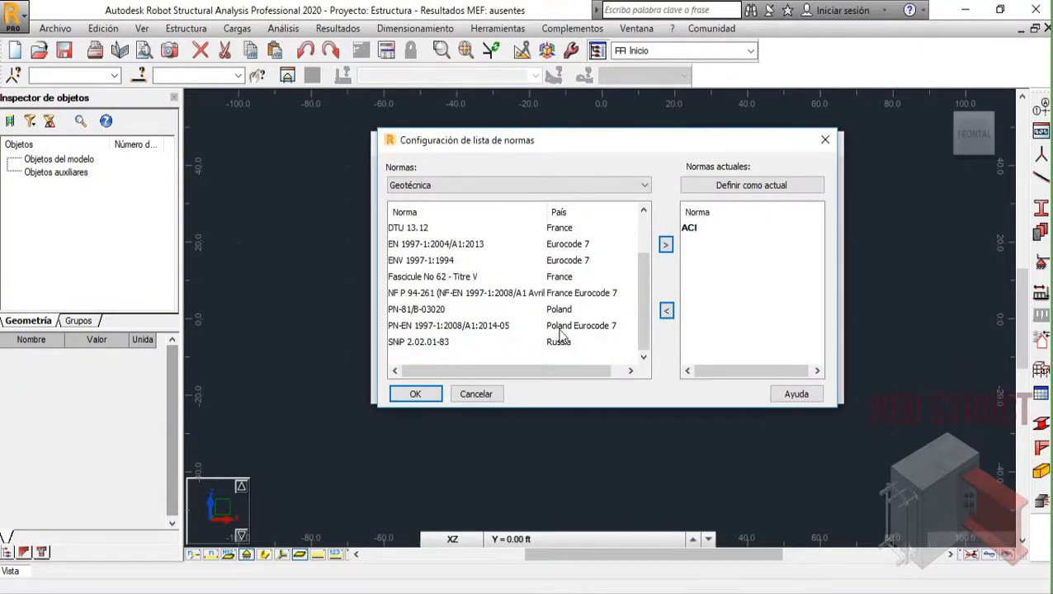
{"action": "scroll", "coordinate": [558, 342], "scroll_direction": "up", "scroll_amount": 1}
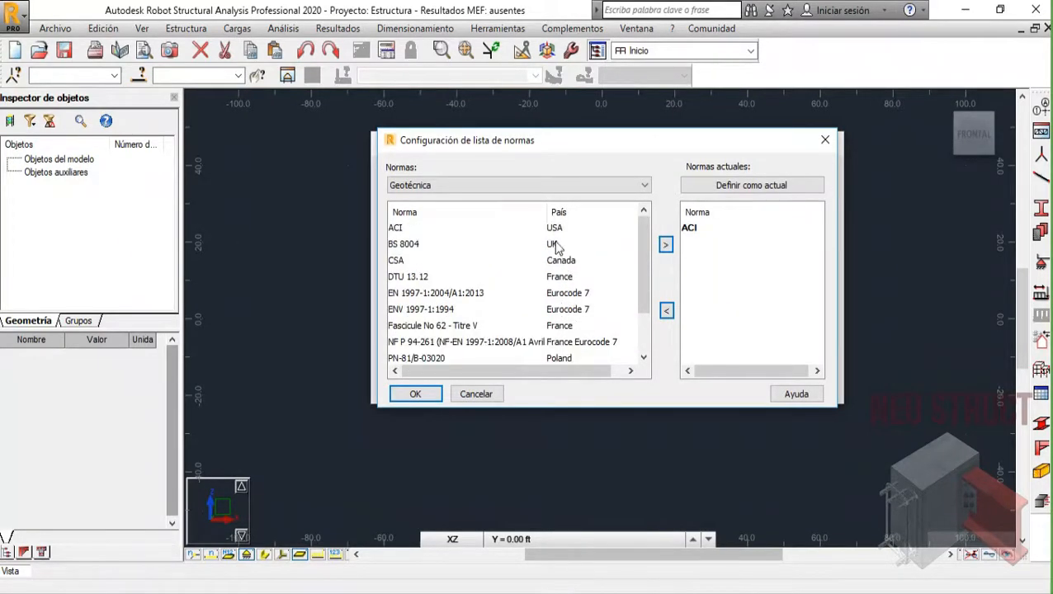
{"action": "scroll", "coordinate": [577, 305], "scroll_direction": "down", "scroll_amount": 1}
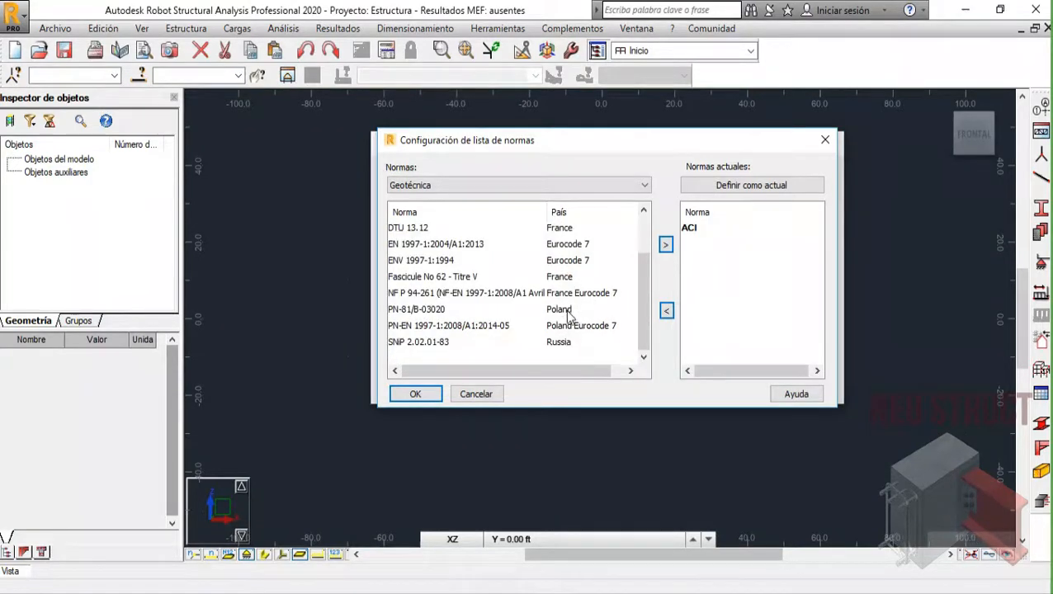
{"action": "scroll", "coordinate": [581, 326], "scroll_direction": "up", "scroll_amount": 1}
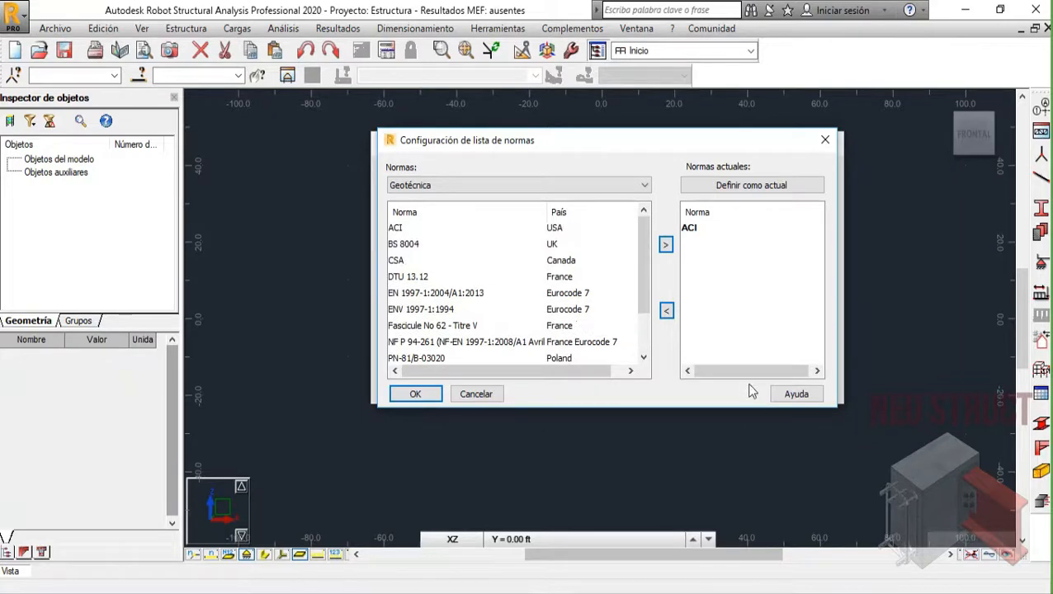
{"action": "left_click", "coordinate": [824, 140]}
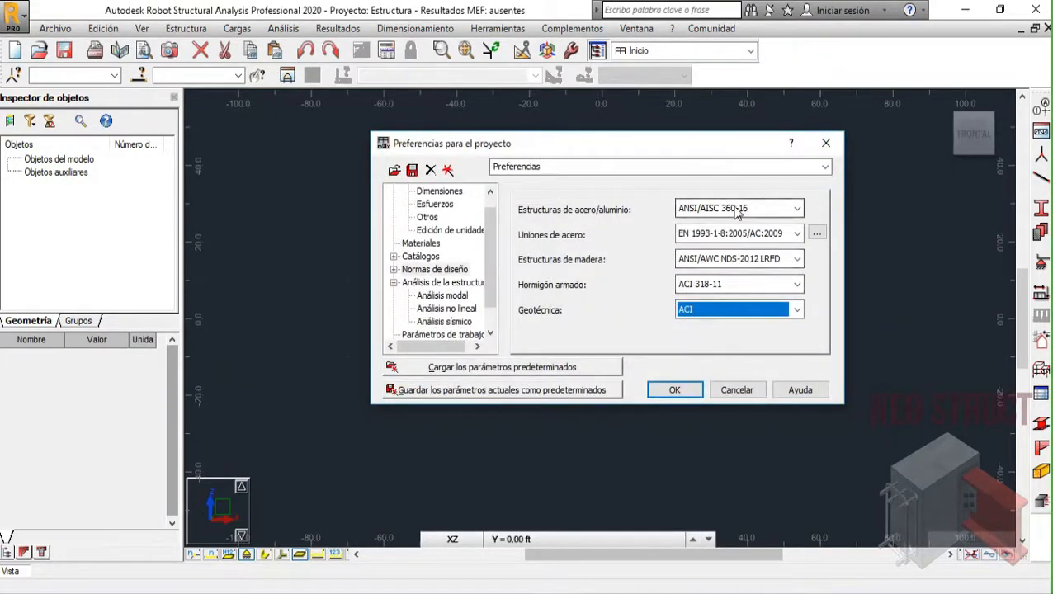
- Review the preference pages for structure analysis, modal, nonlinear and seismic analysis, work parameters and meshing
{"action": "left_click", "coordinate": [417, 284]}
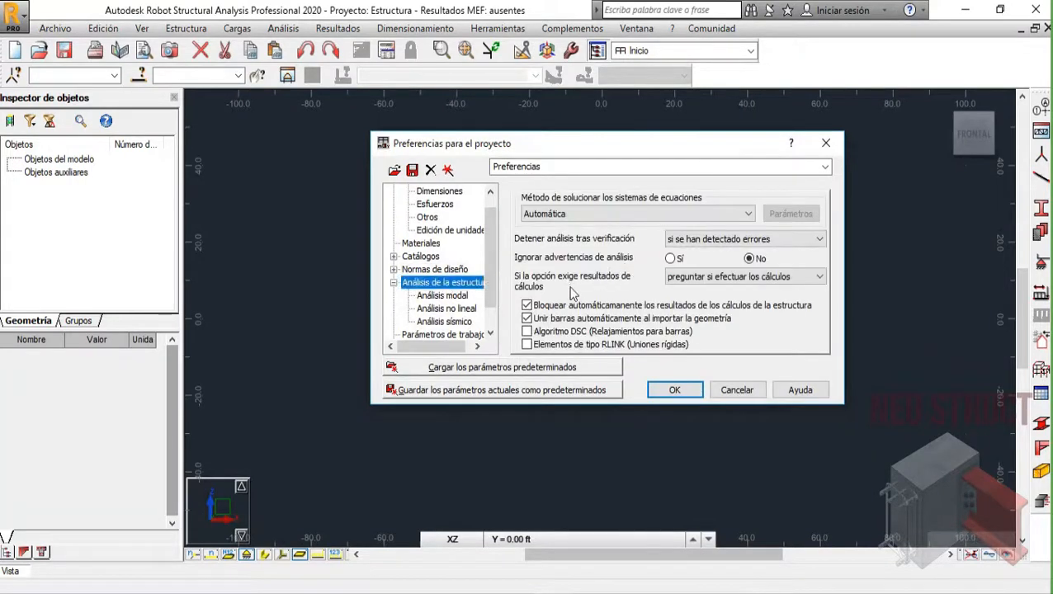
{"action": "left_click", "coordinate": [463, 299]}
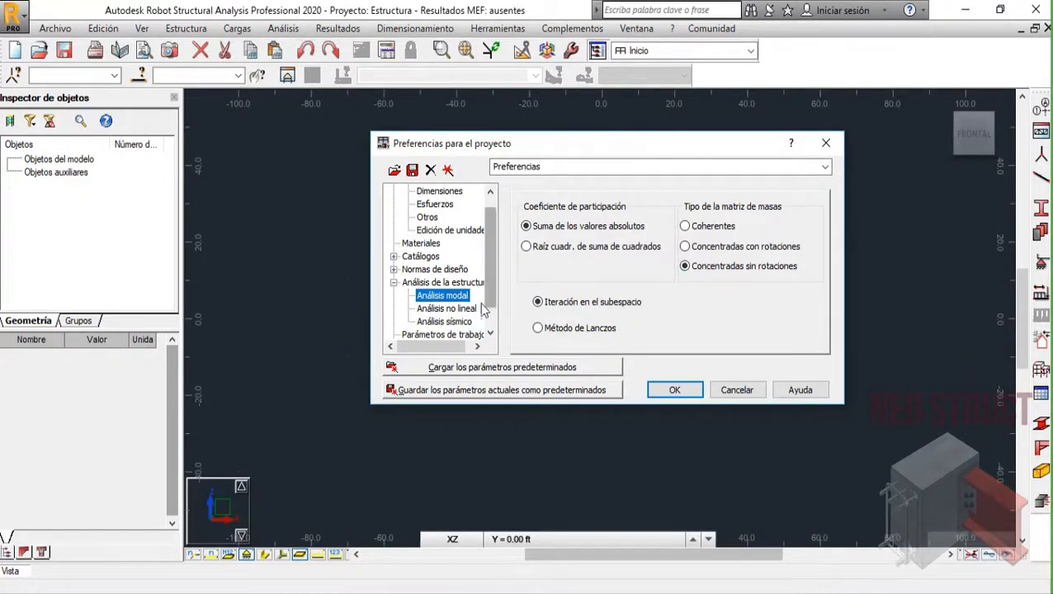
{"action": "left_click", "coordinate": [446, 309]}
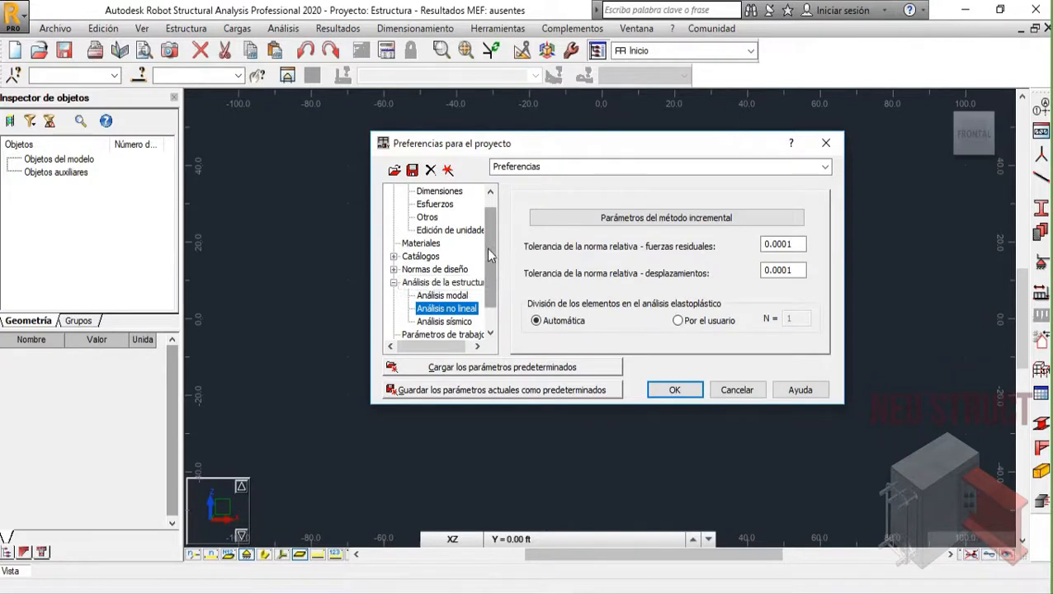
{"action": "scroll", "coordinate": [486, 248], "scroll_direction": "down", "scroll_amount": 1}
{"action": "left_click", "coordinate": [443, 295]}
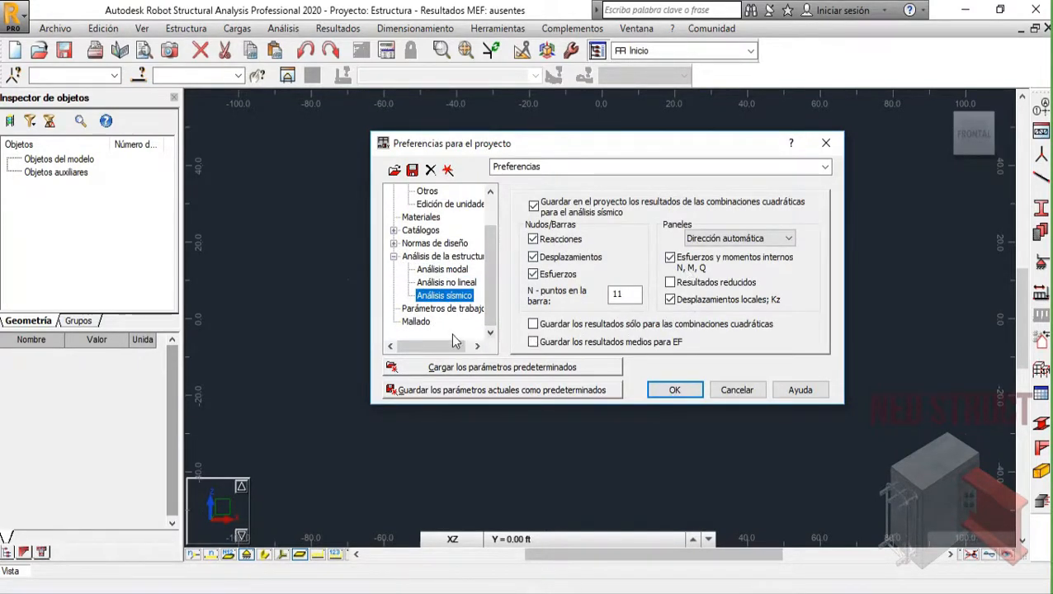
{"action": "left_click", "coordinate": [442, 309]}
{"action": "left_click", "coordinate": [416, 322]}
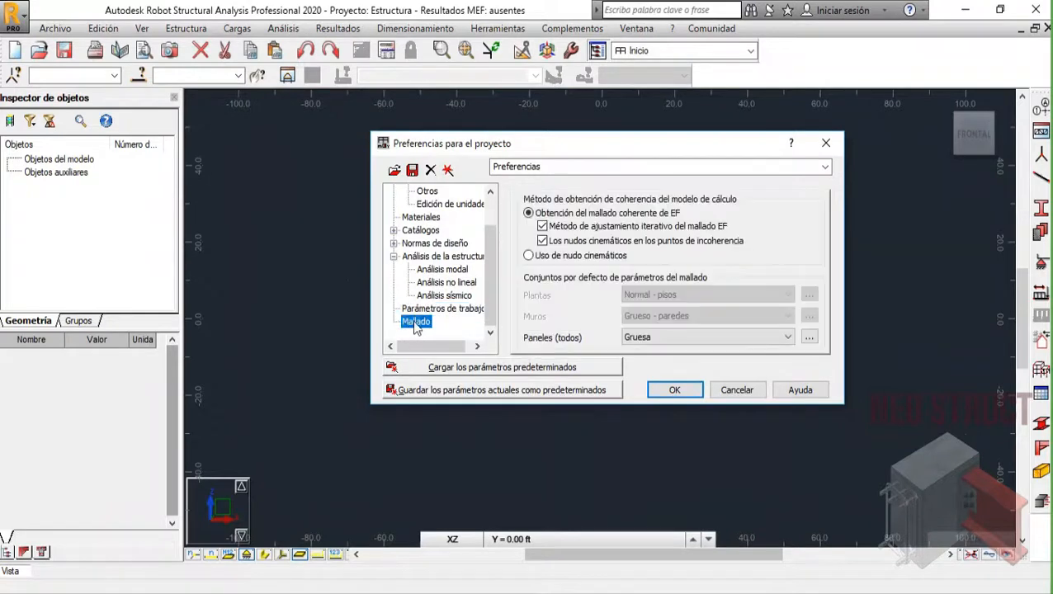
- Return to the dimension units and apply the project preferences
{"action": "scroll", "coordinate": [431, 248], "scroll_direction": "up", "scroll_amount": 1}
{"action": "left_click", "coordinate": [430, 206]}
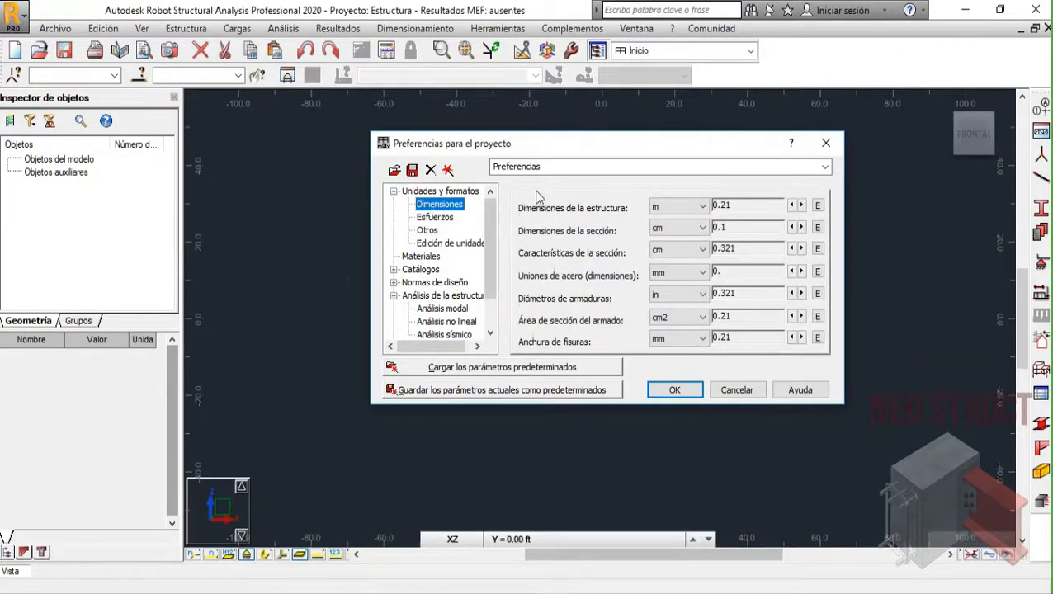
{"action": "left_click", "coordinate": [677, 388]}
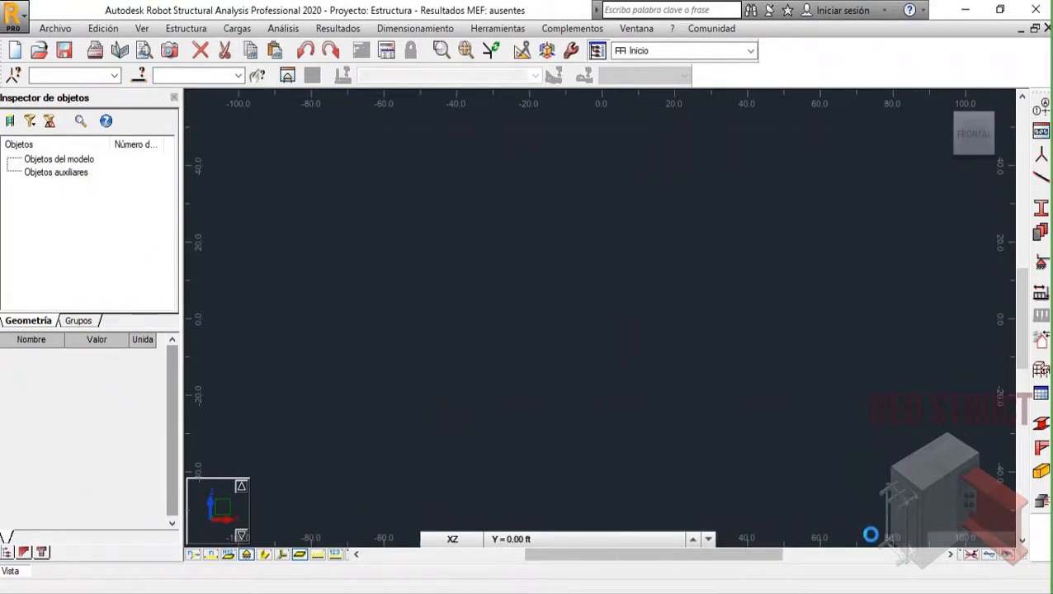
- Reopen the project preferences and check which saved preference sets are available
{"action": "left_click", "coordinate": [571, 51]}
{"action": "left_click", "coordinate": [684, 184]}
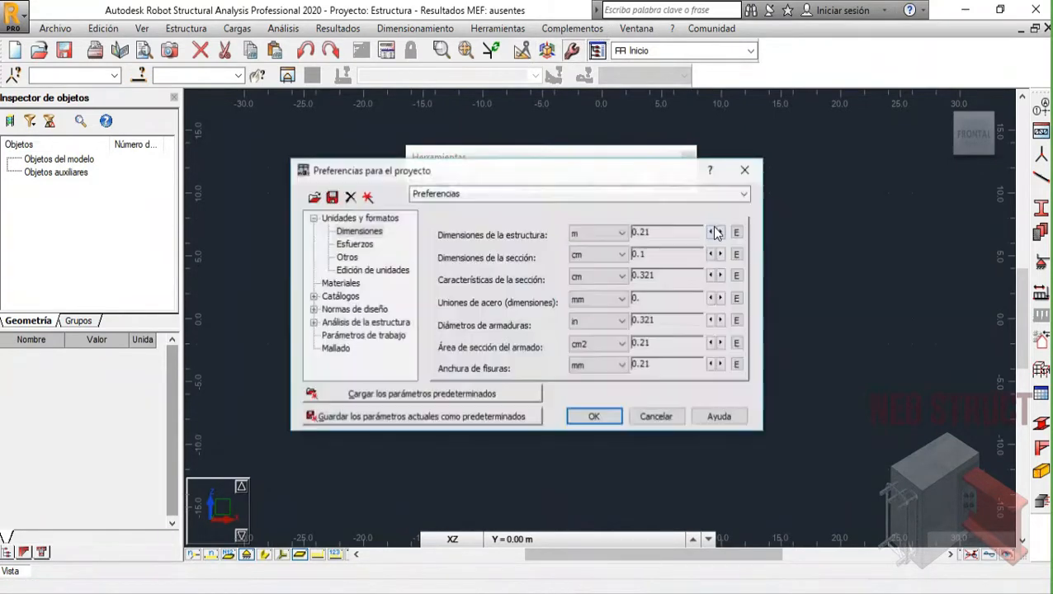
{"action": "left_click", "coordinate": [745, 196]}
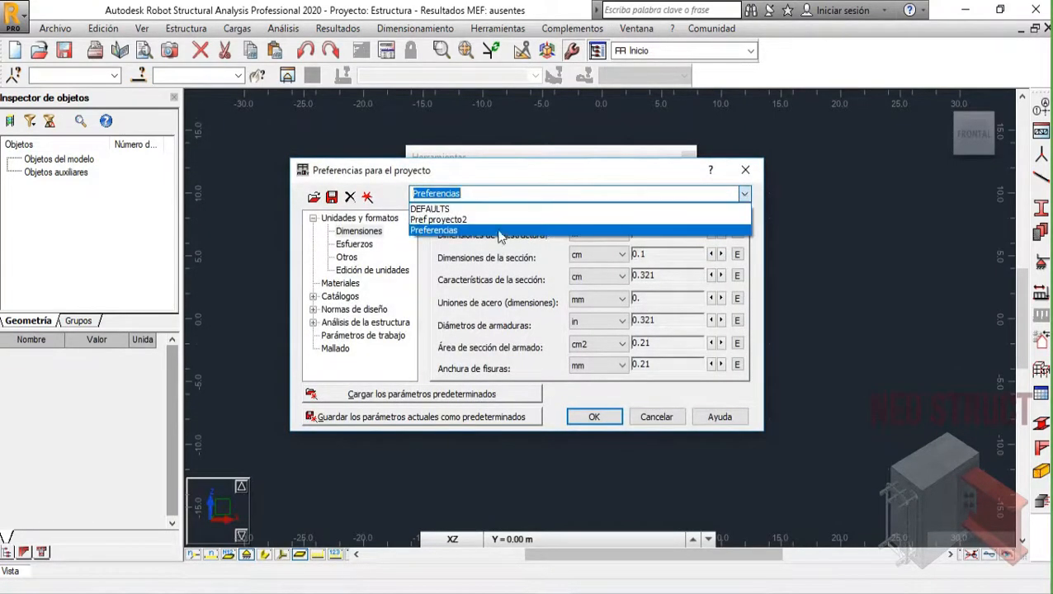
{"action": "left_click", "coordinate": [342, 292]}
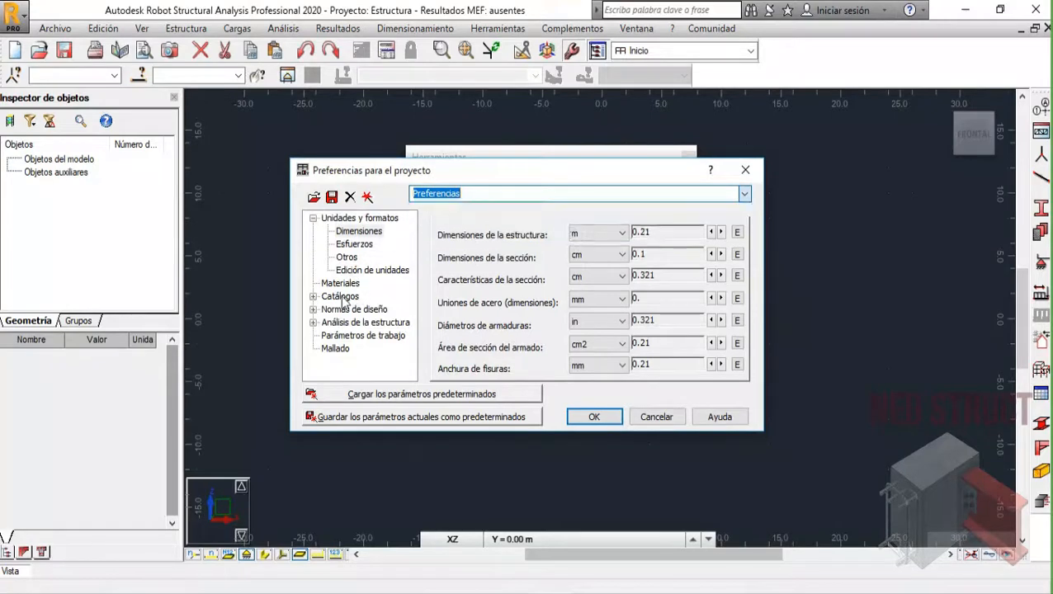
- Examine the steel and concrete options of the American base material set and close the project preferences and the tools palette
{"action": "left_click", "coordinate": [346, 283]}
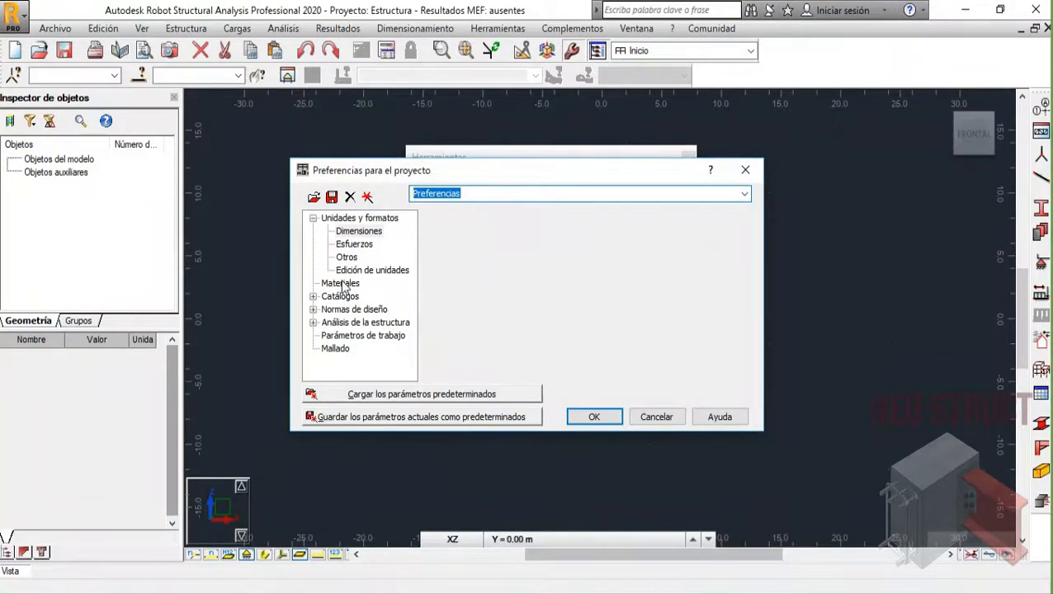
{"action": "left_click", "coordinate": [343, 284]}
{"action": "left_click", "coordinate": [501, 312]}
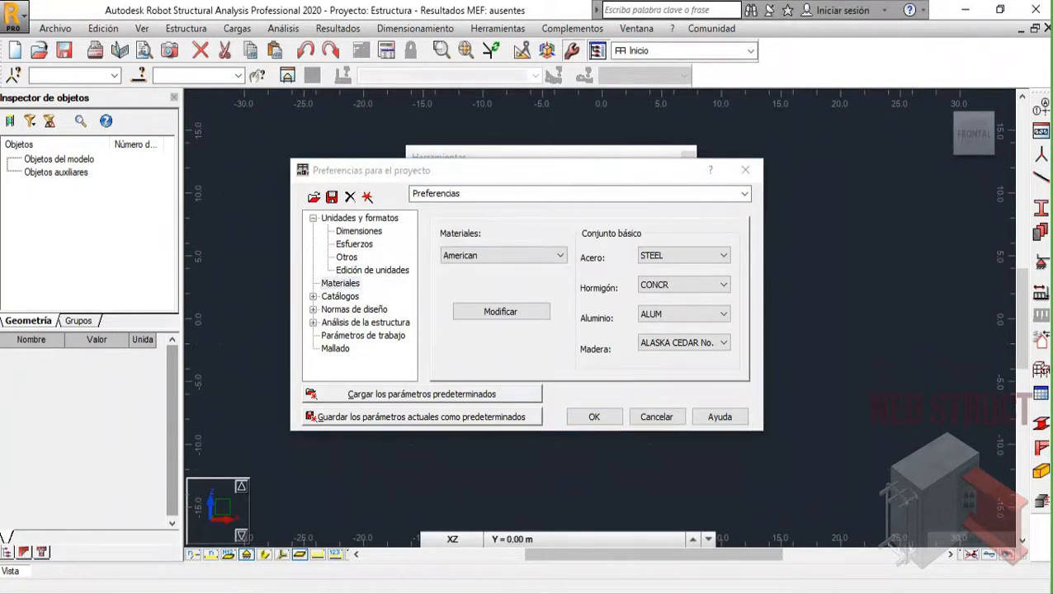
{"action": "left_click", "coordinate": [684, 256]}
{"action": "scroll", "coordinate": [689, 487], "scroll_direction": "down", "scroll_amount": 8}
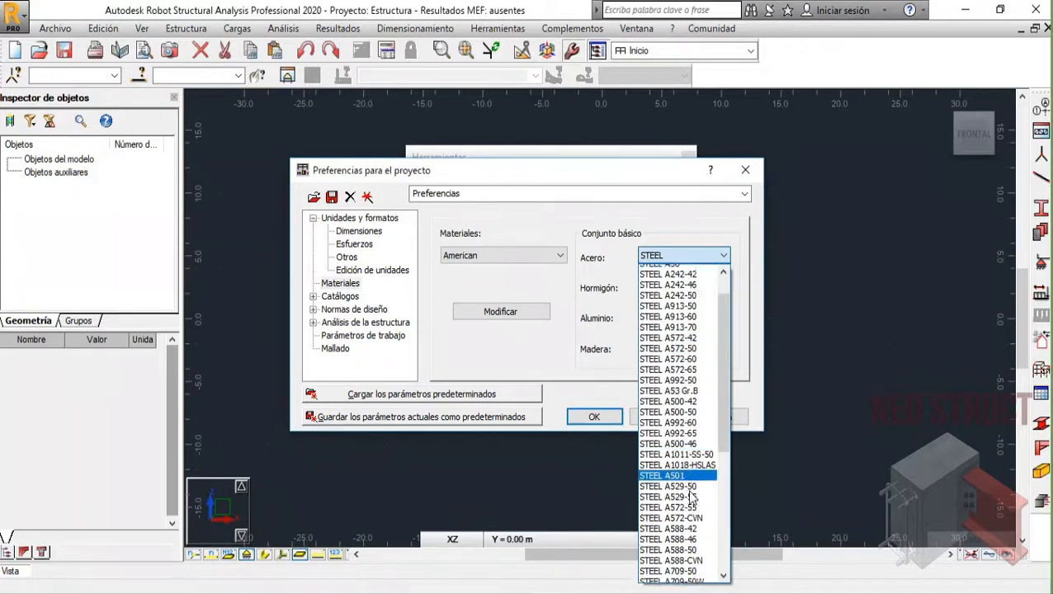
{"action": "scroll", "coordinate": [694, 498], "scroll_direction": "down", "scroll_amount": 2}
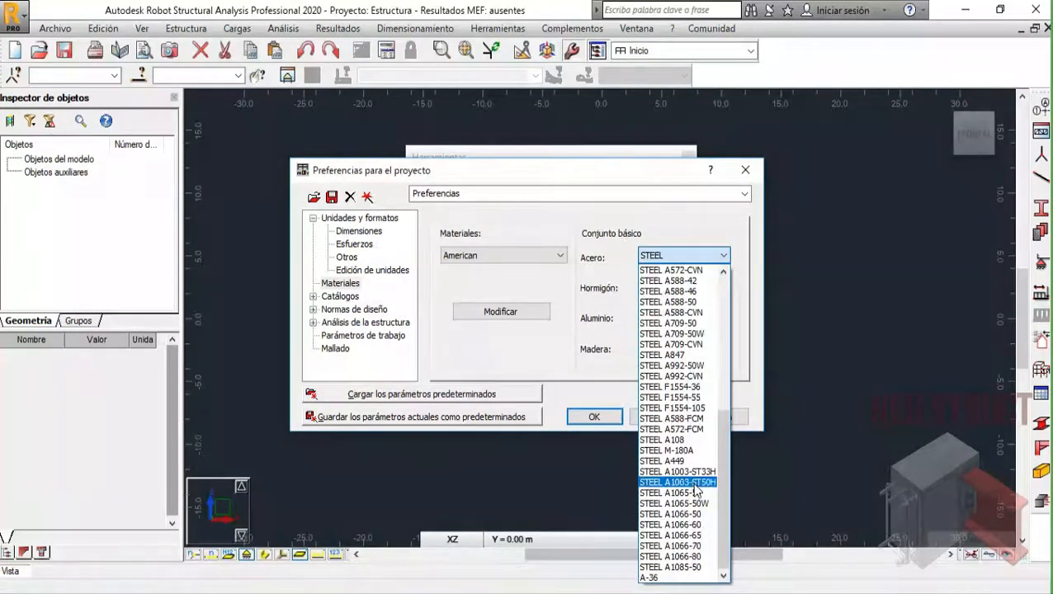
{"action": "left_click", "coordinate": [590, 307]}
{"action": "left_click", "coordinate": [681, 285]}
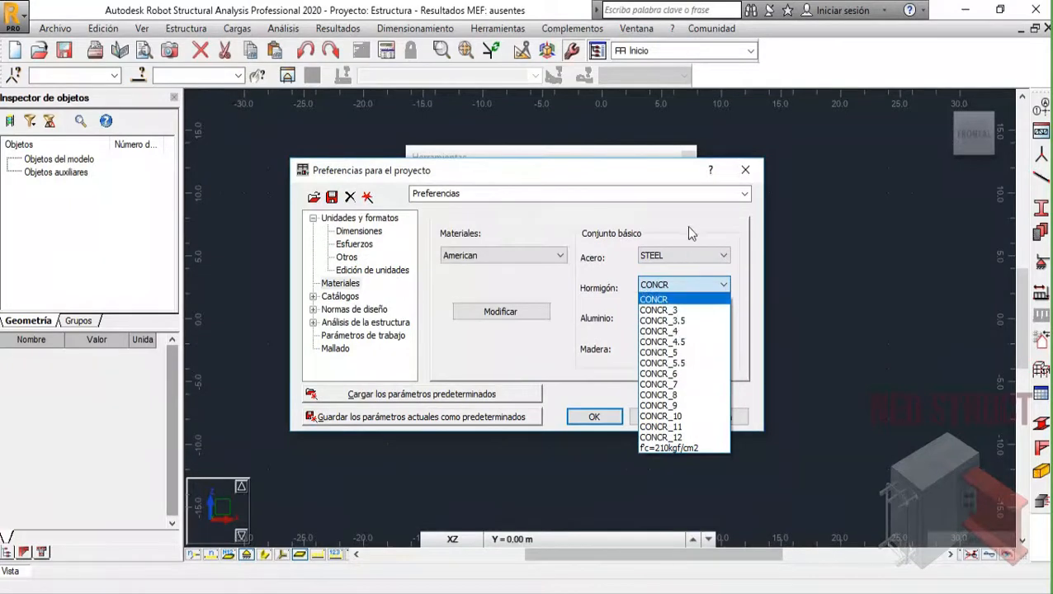
{"action": "left_click", "coordinate": [638, 223]}
{"action": "left_click", "coordinate": [745, 169]}
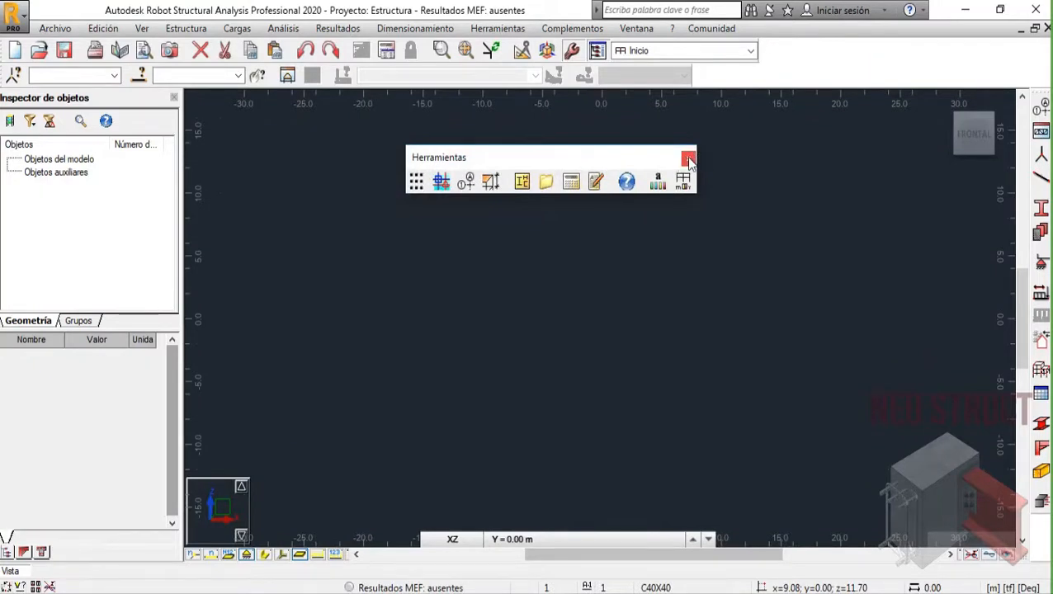
{"action": "left_click", "coordinate": [687, 159]}
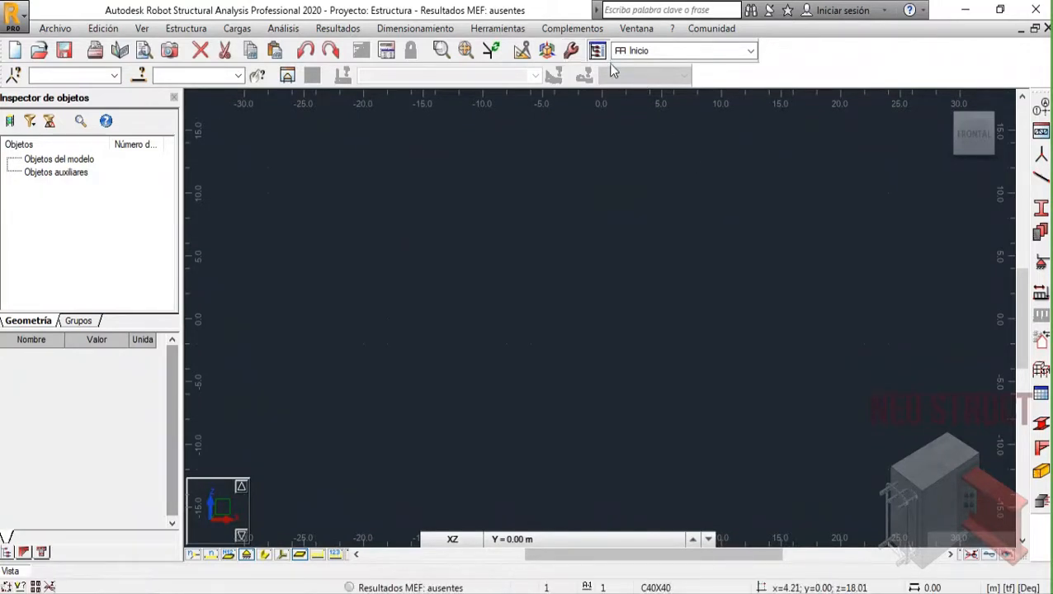
- Review the saved preference sets and the units and formats pages in the project preferences, leaving the settings as they are
{"action": "left_click", "coordinate": [572, 51]}
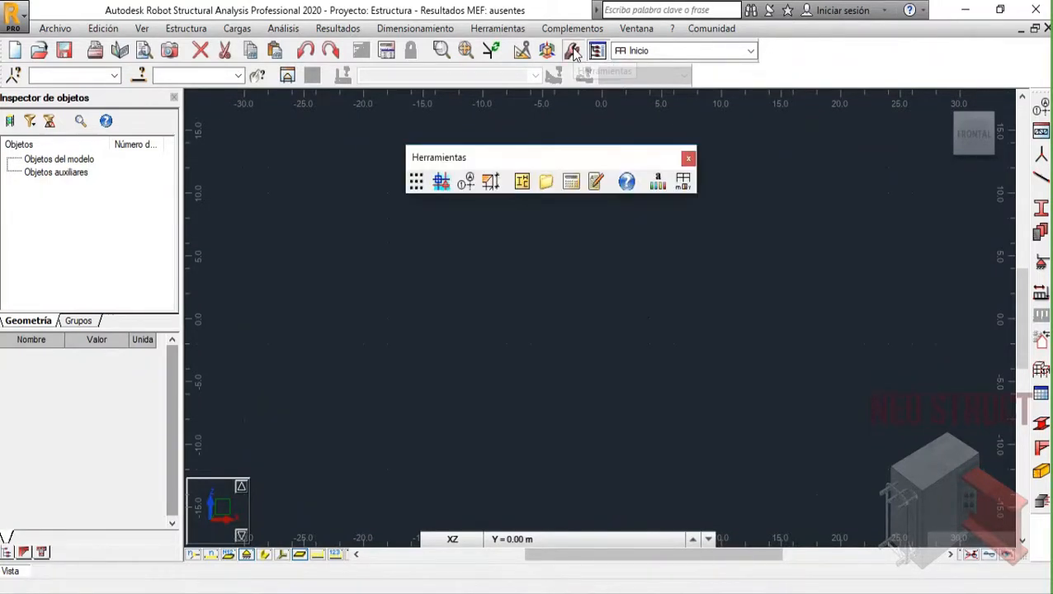
{"action": "left_click", "coordinate": [684, 186]}
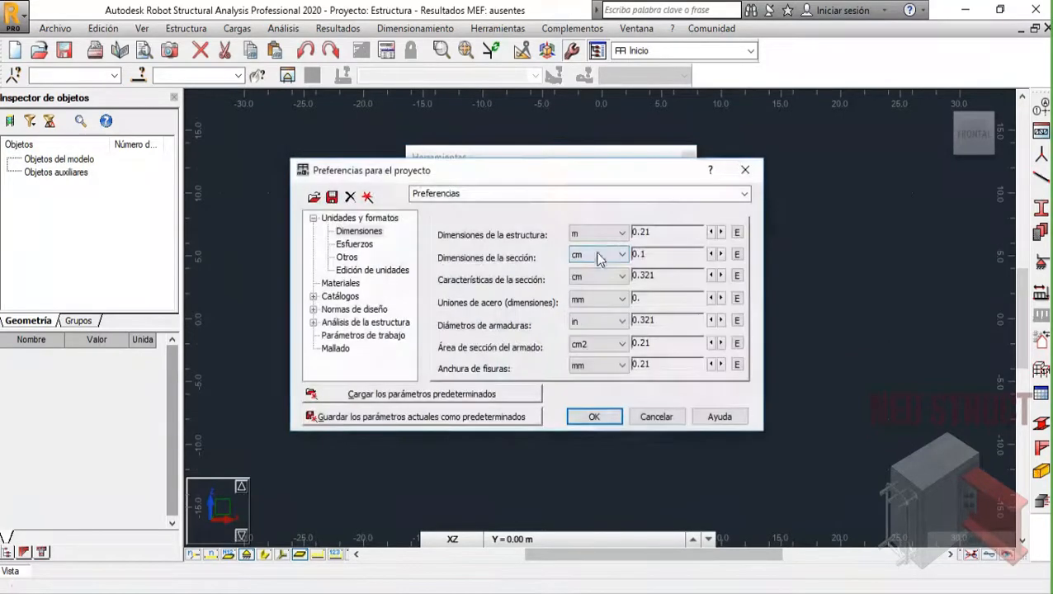
{"action": "left_click", "coordinate": [742, 193]}
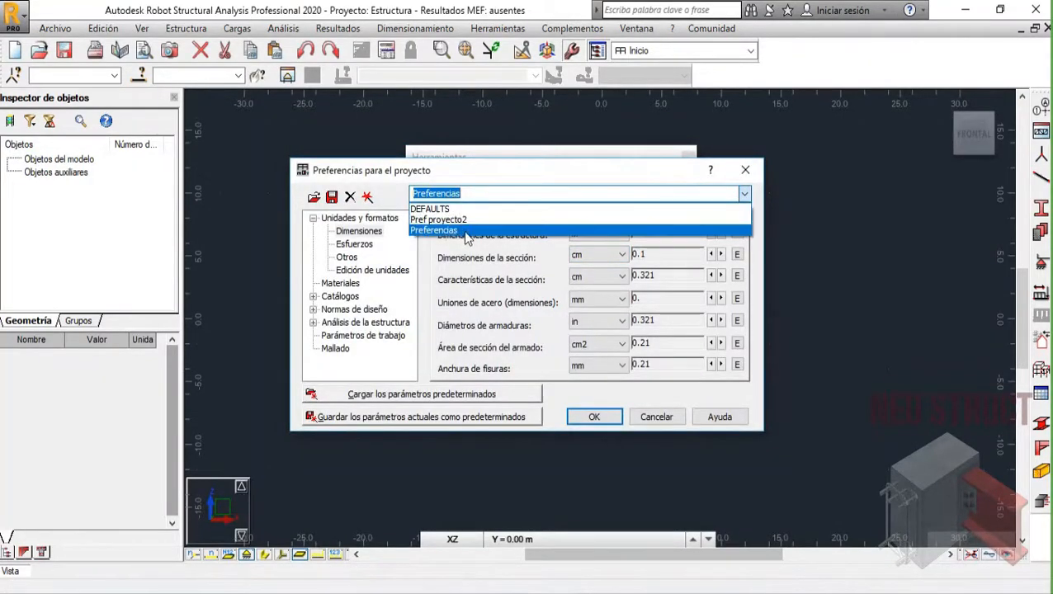
{"action": "left_click", "coordinate": [547, 266]}
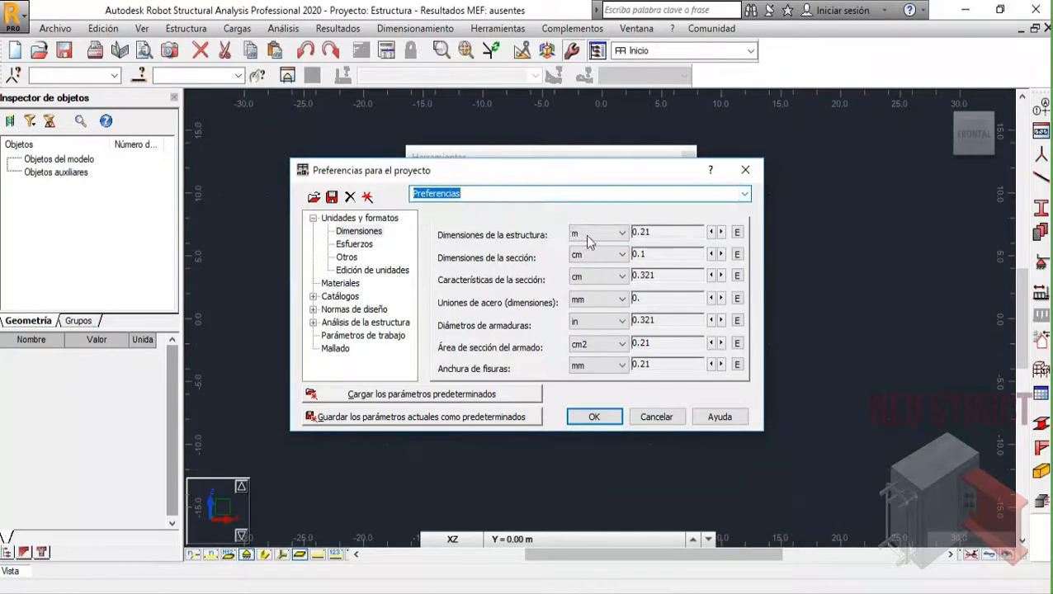
{"action": "left_click", "coordinate": [354, 245]}
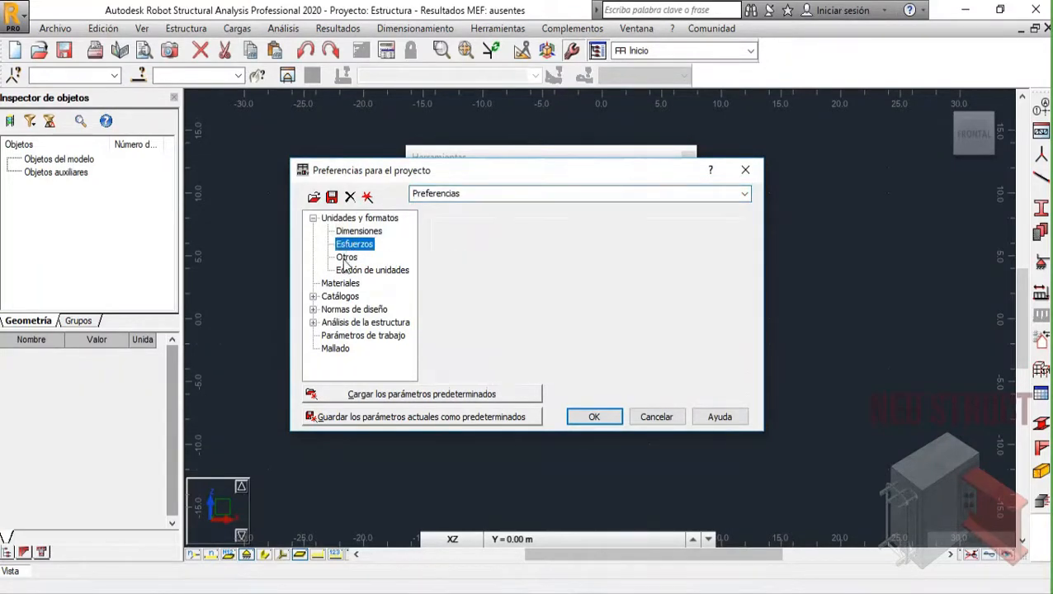
{"action": "left_click", "coordinate": [347, 257]}
{"action": "left_click", "coordinate": [362, 269]}
{"action": "left_click", "coordinate": [359, 232]}
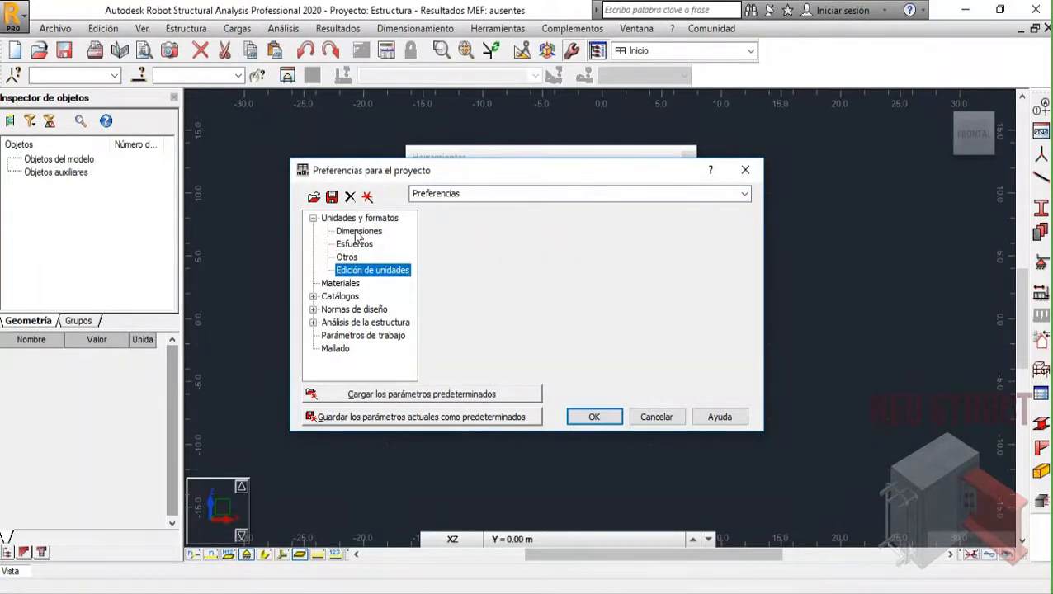
{"action": "left_click", "coordinate": [745, 170]}
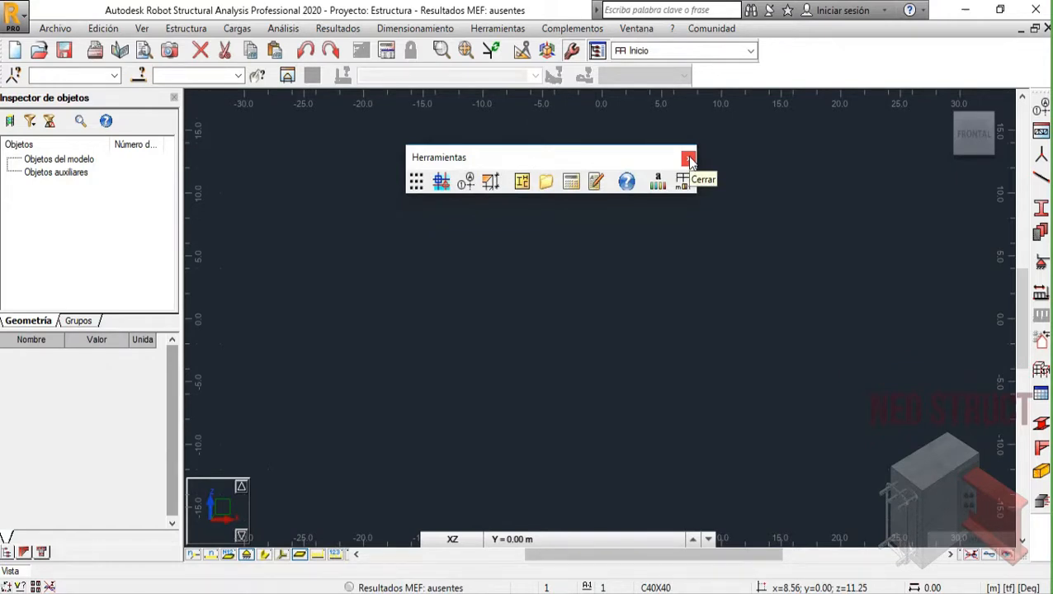
{"action": "left_click", "coordinate": [688, 158]}
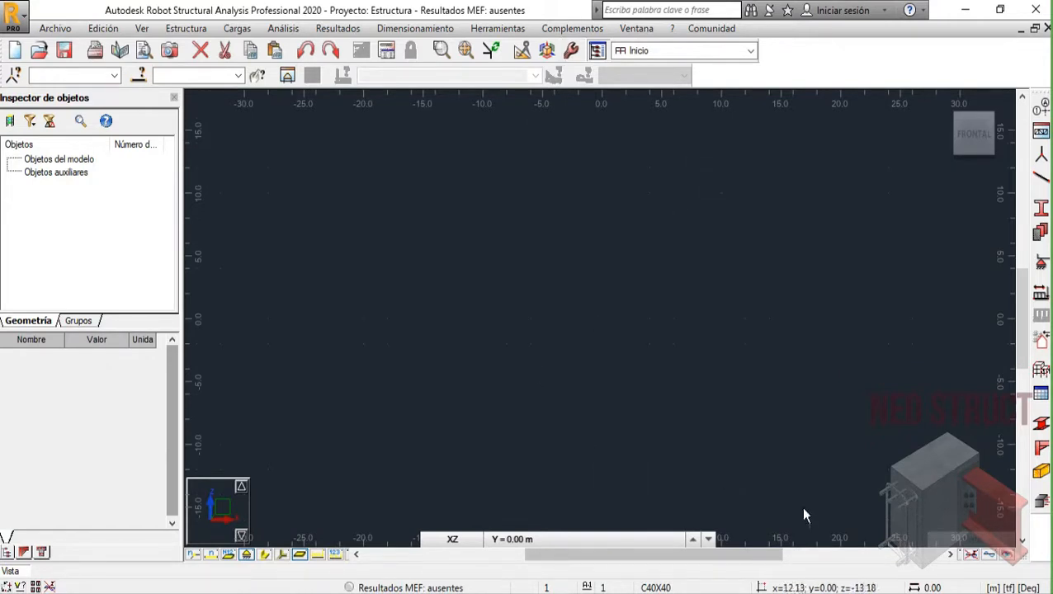
- Reopen the project preferences and compare the dimension units of the DEFAULTS set with those of the saved Preferencias set
{"action": "left_click", "coordinate": [1014, 588]}
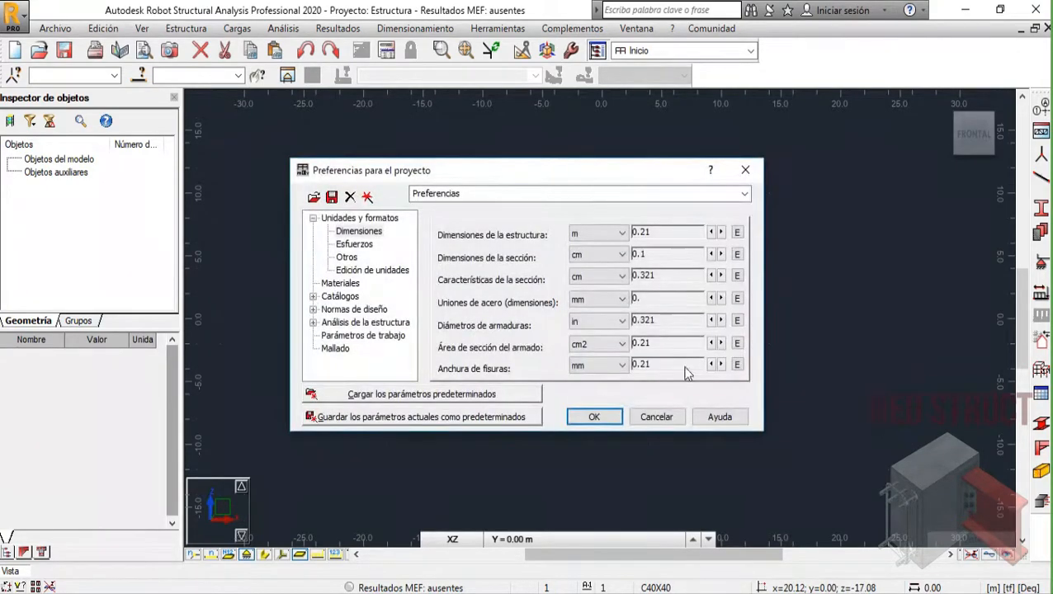
{"action": "left_click", "coordinate": [742, 170]}
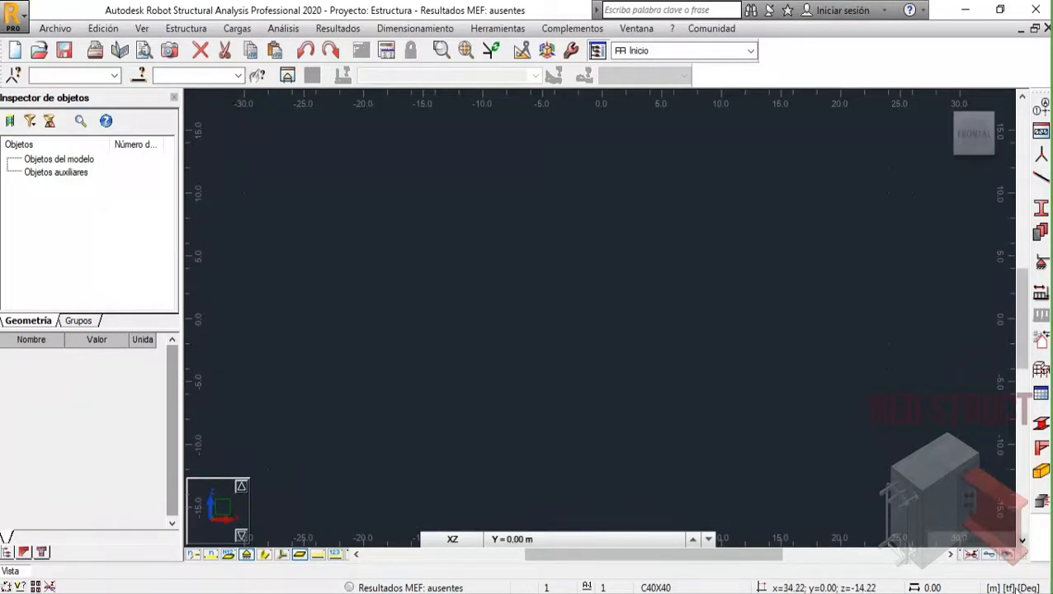
{"action": "left_click", "coordinate": [1010, 587]}
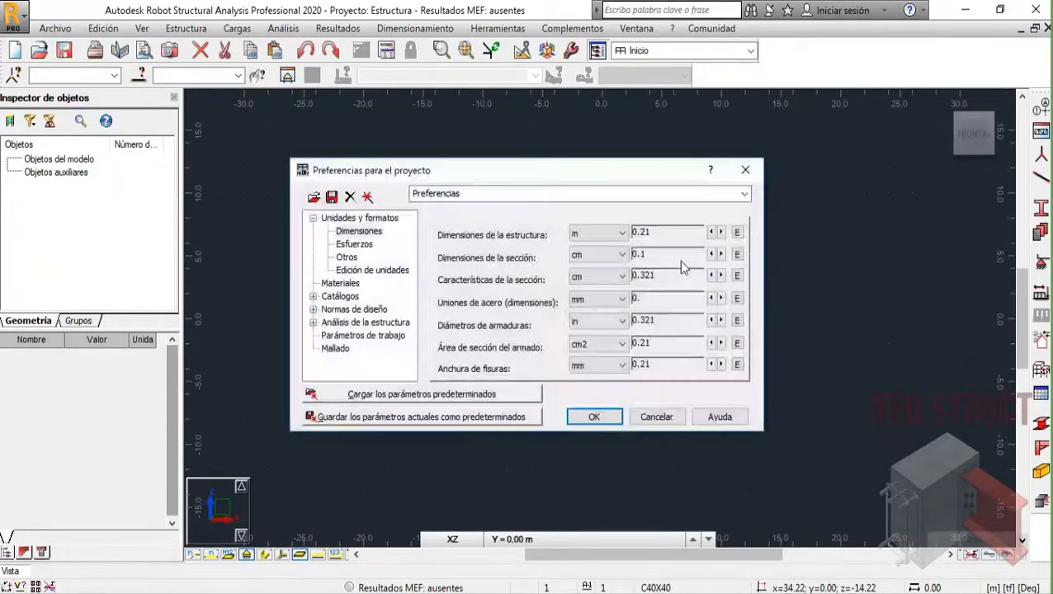
{"action": "left_click", "coordinate": [745, 196]}
{"action": "left_click", "coordinate": [429, 208]}
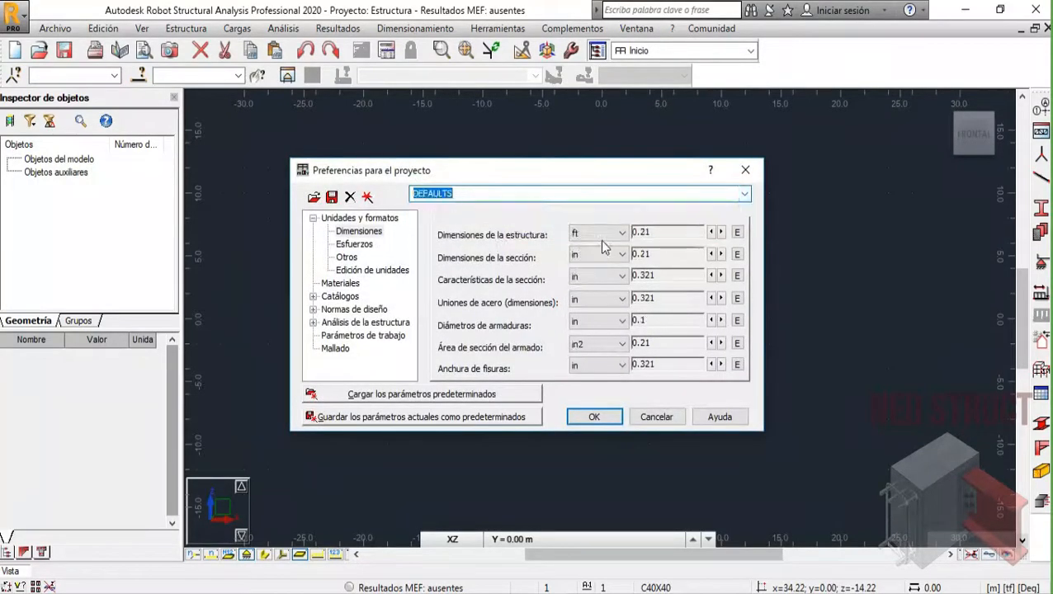
{"action": "left_click", "coordinate": [744, 196]}
{"action": "left_click", "coordinate": [459, 232]}
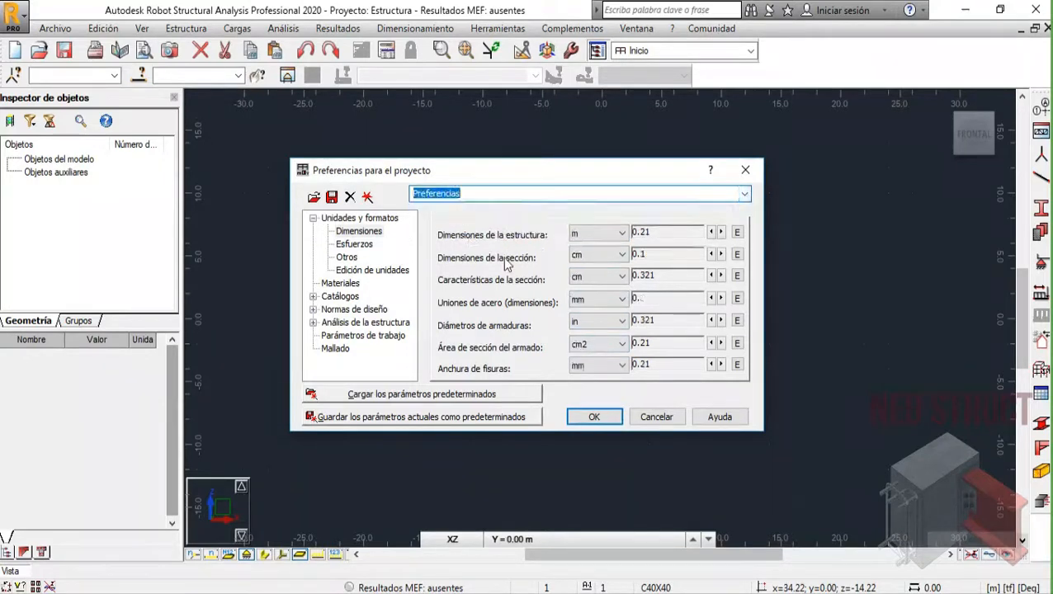
- Examine the steel and concrete choices of the American material set in the project preferences
{"action": "left_click", "coordinate": [342, 285]}
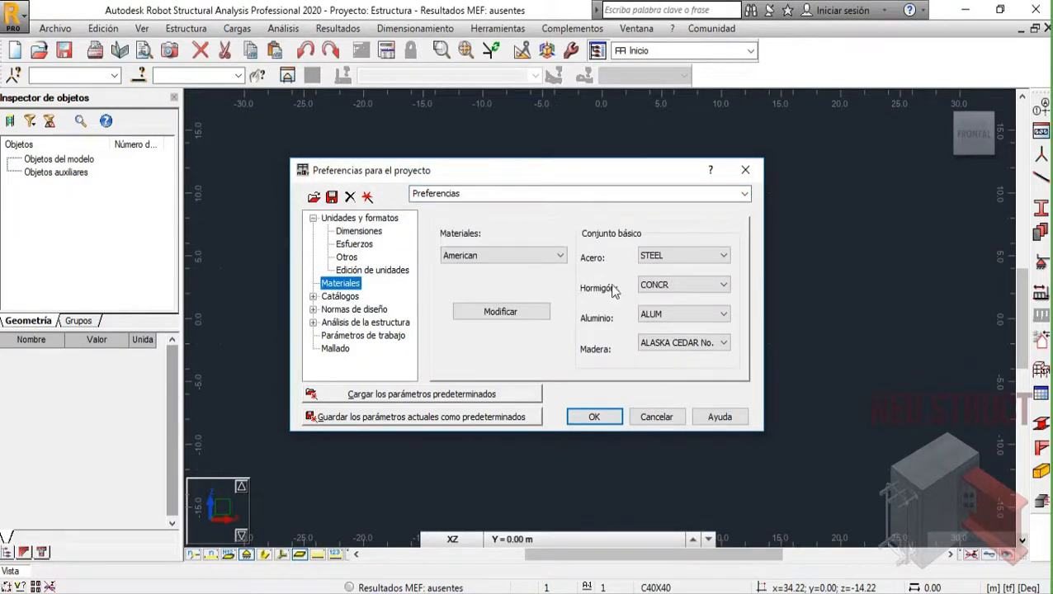
{"action": "left_click", "coordinate": [685, 255]}
{"action": "scroll", "coordinate": [697, 405], "scroll_direction": "down", "scroll_amount": 5}
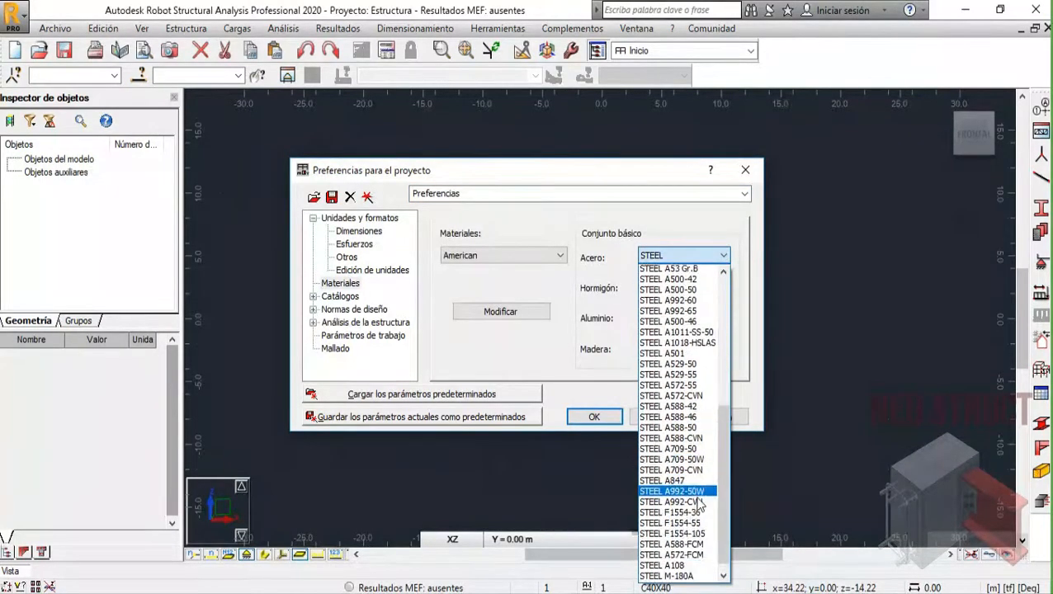
{"action": "scroll", "coordinate": [698, 501], "scroll_direction": "down", "scroll_amount": 4}
{"action": "left_click", "coordinate": [596, 329]}
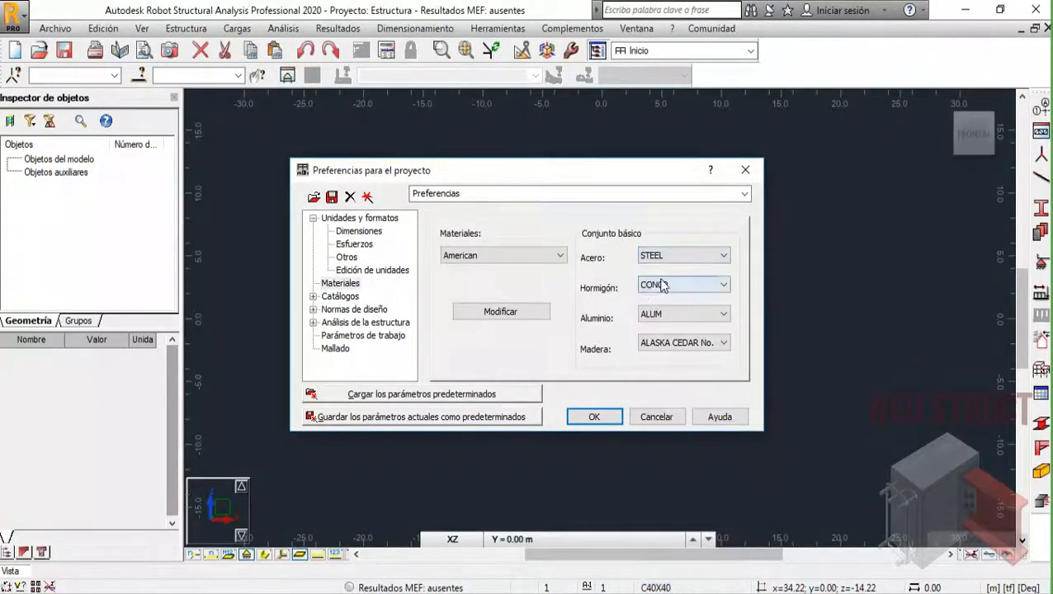
{"action": "left_click", "coordinate": [663, 285]}
{"action": "left_click", "coordinate": [606, 328]}
- Check the material definitions for steel and other materials, including Albañilería, and leave the project preferences without changes
{"action": "left_click", "coordinate": [502, 312]}
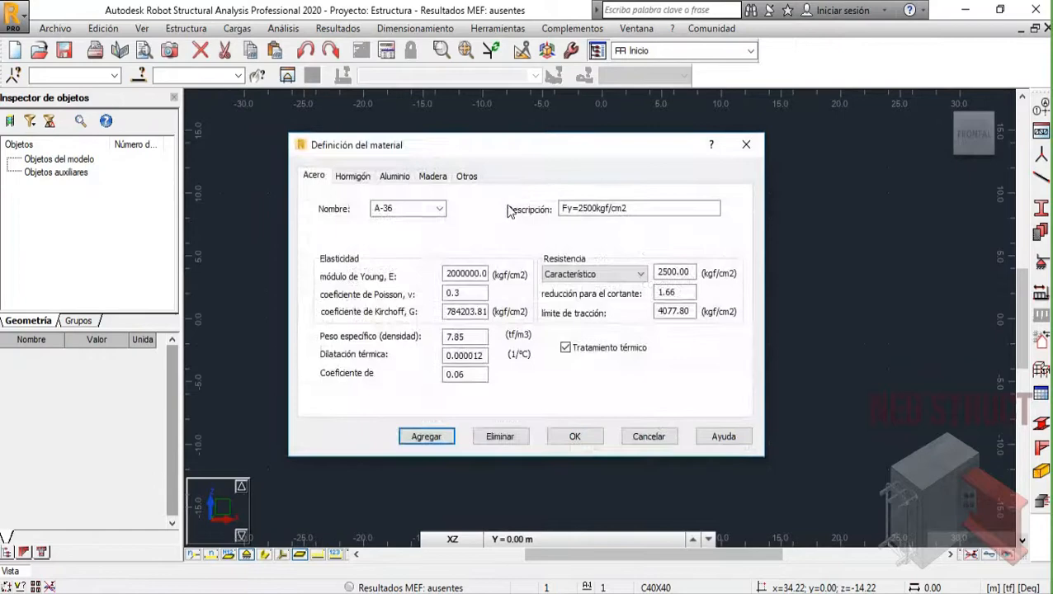
{"action": "left_click", "coordinate": [466, 176]}
{"action": "left_click", "coordinate": [440, 208]}
{"action": "left_click", "coordinate": [440, 208]}
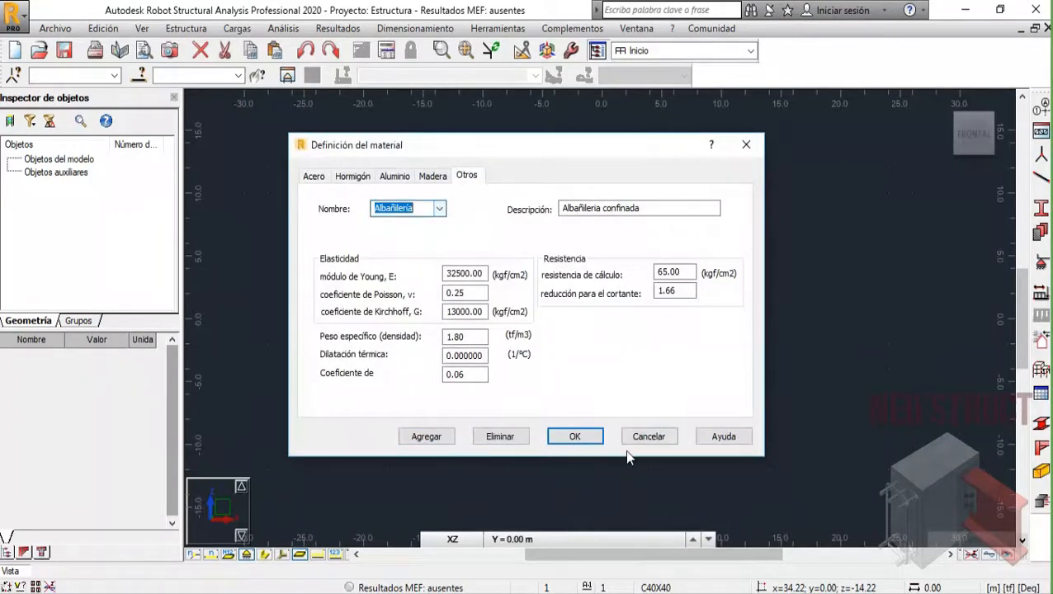
{"action": "left_click", "coordinate": [647, 438]}
{"action": "left_click", "coordinate": [656, 414]}
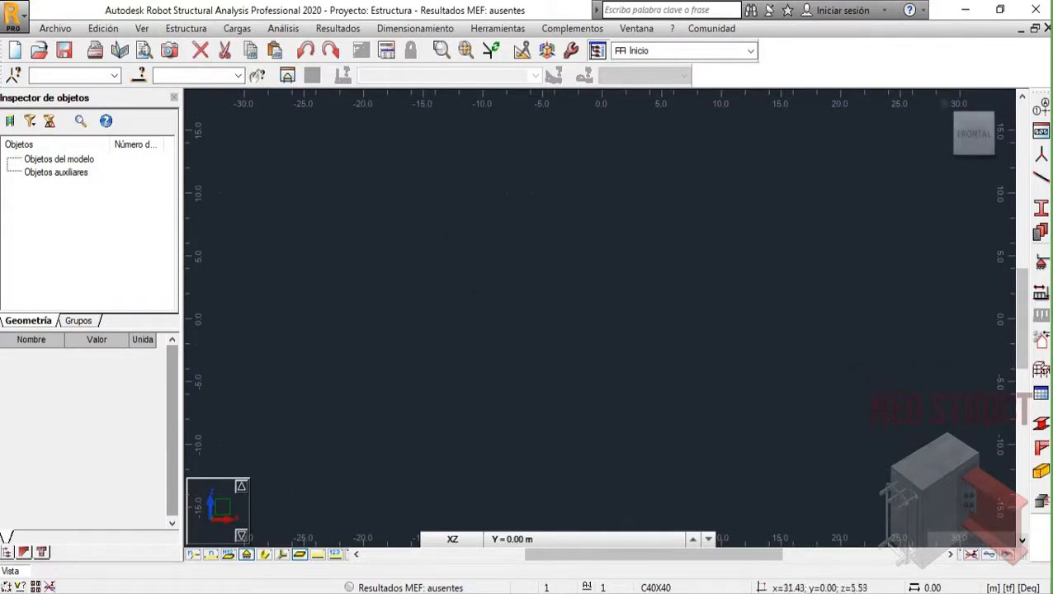
{"action": "left_click", "coordinate": [1040, 176]}
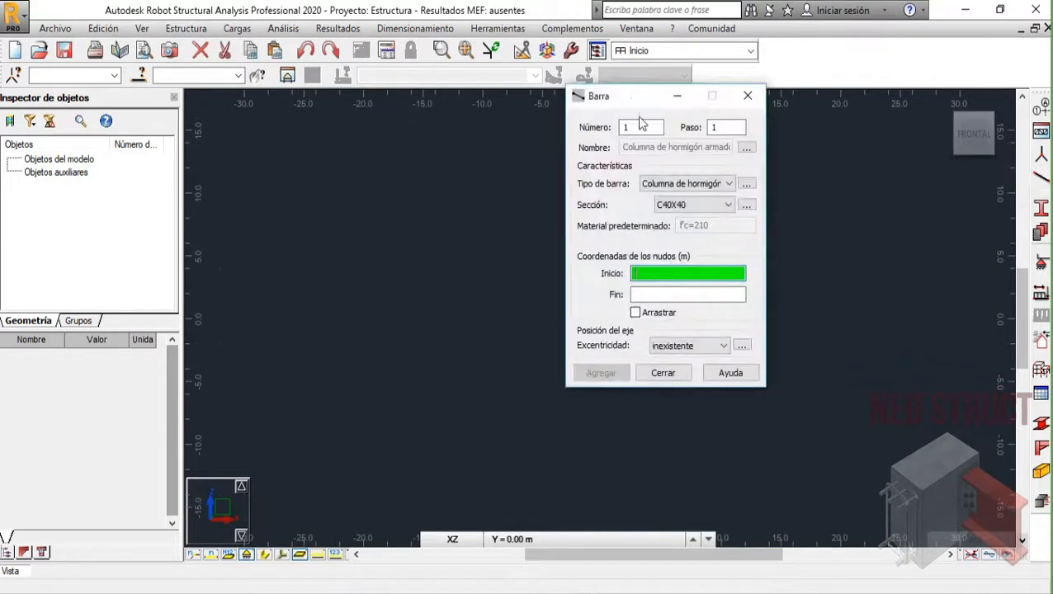
{"action": "left_click_drag", "start_coordinate": [643, 96], "coordinate": [799, 82]}
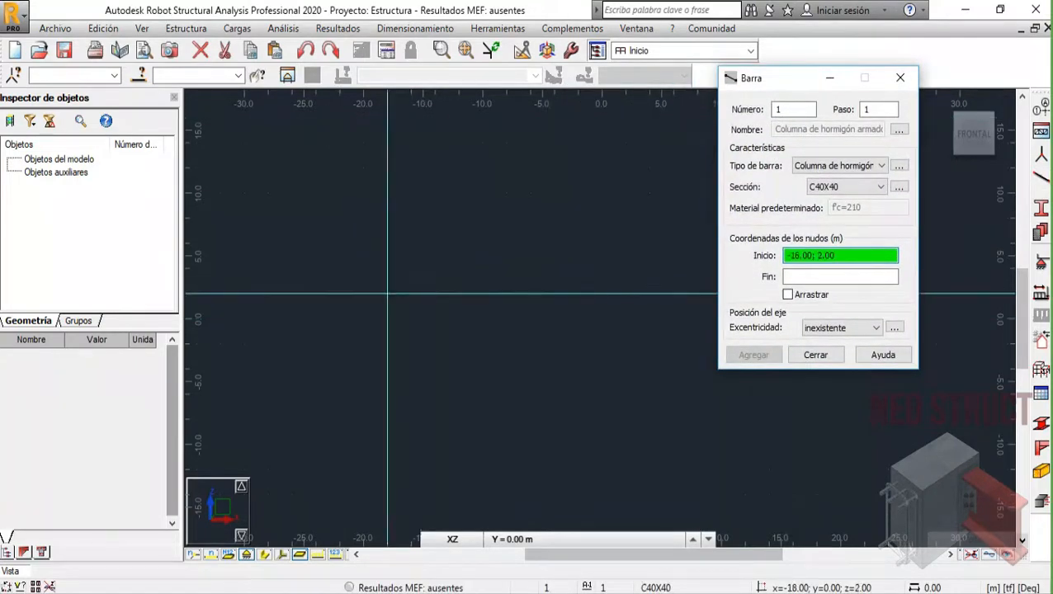
{"action": "left_click", "coordinate": [387, 318]}
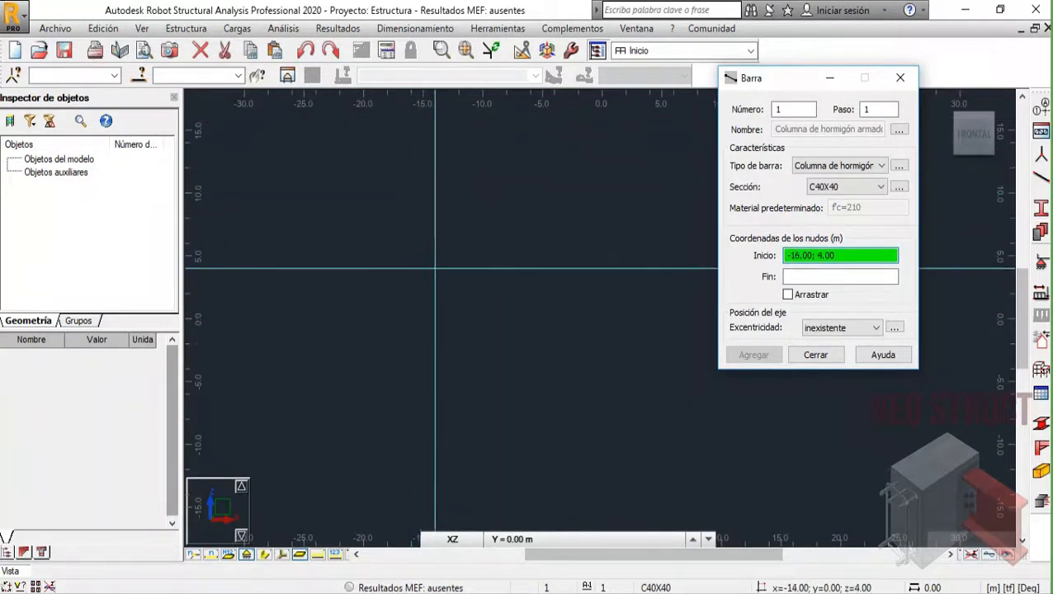
{"action": "left_click", "coordinate": [815, 355]}
- Turn off the grid display in the grid step definition, keeping the 2.00 m steps, and apply it
{"action": "left_click", "coordinate": [237, 28]}
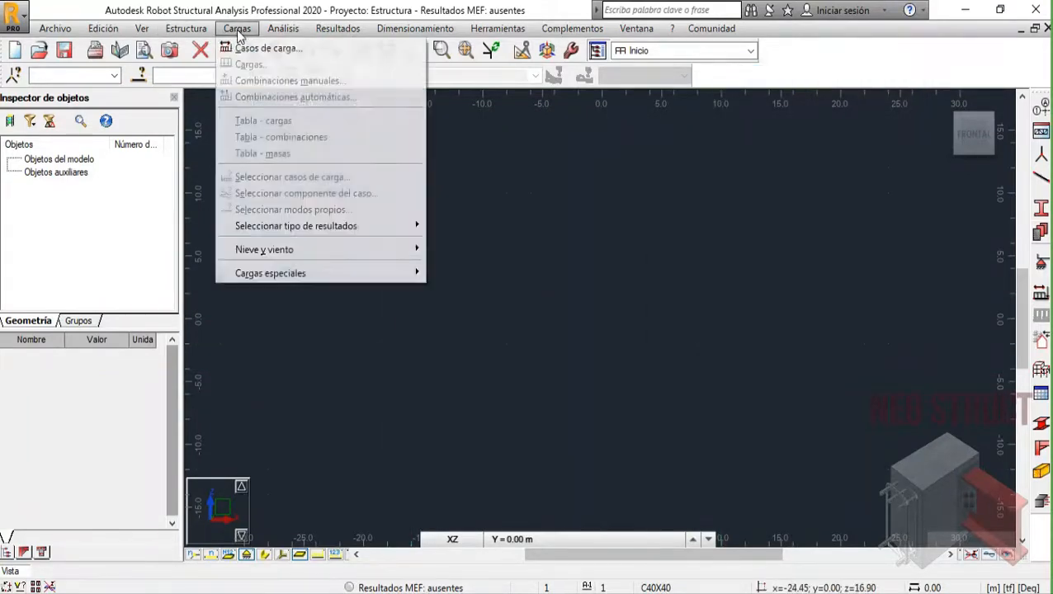
{"action": "mouse_move", "coordinate": [142, 28]}
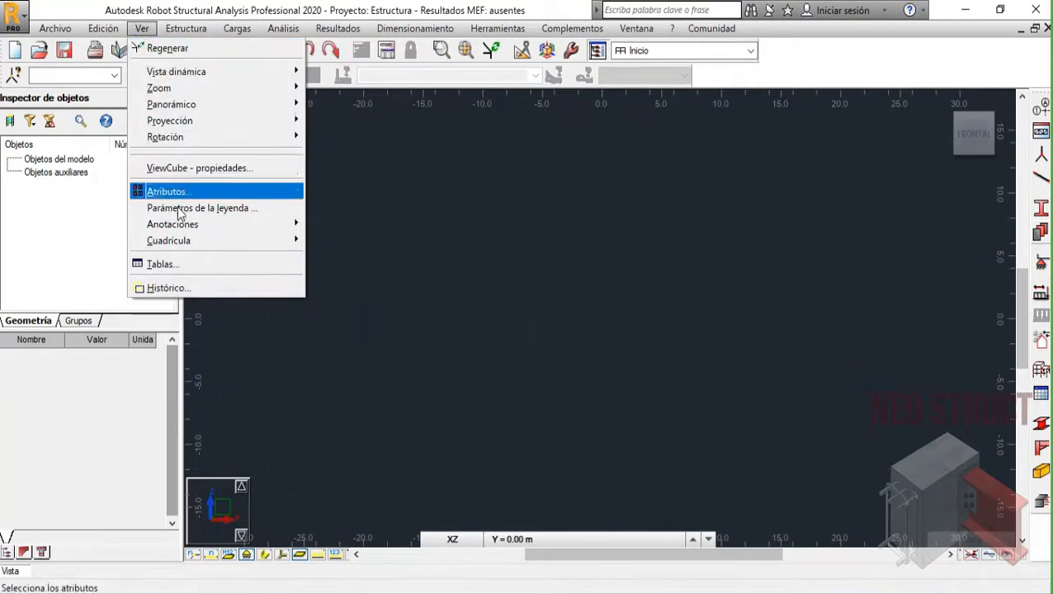
{"action": "mouse_move", "coordinate": [212, 240]}
{"action": "left_click", "coordinate": [397, 243]}
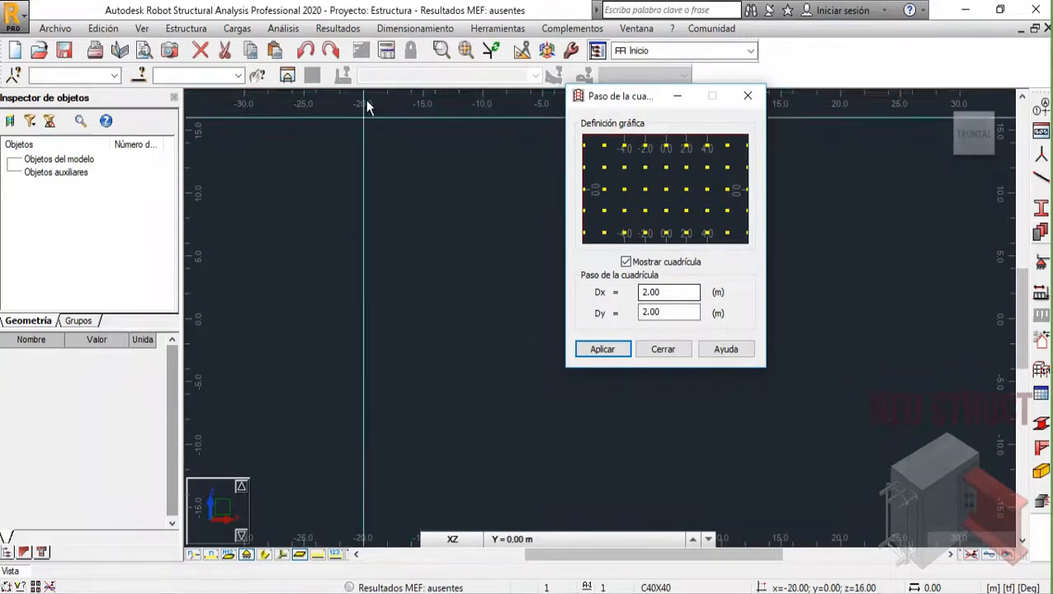
{"action": "scroll", "coordinate": [368, 111], "scroll_direction": "up", "scroll_amount": 2}
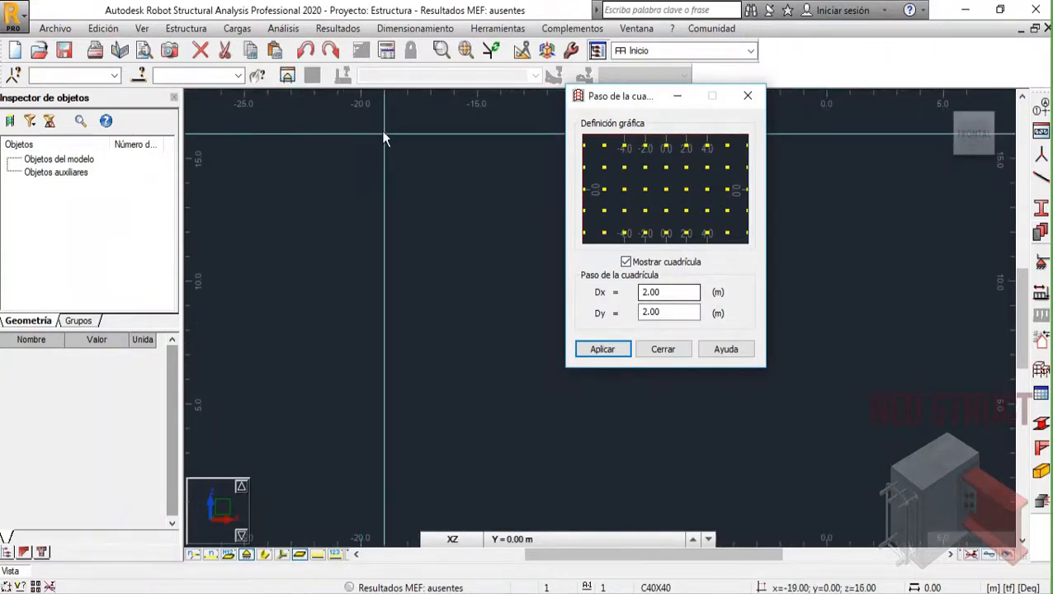
{"action": "middle_click_drag", "start_coordinate": [400, 157], "coordinate": [409, 239]}
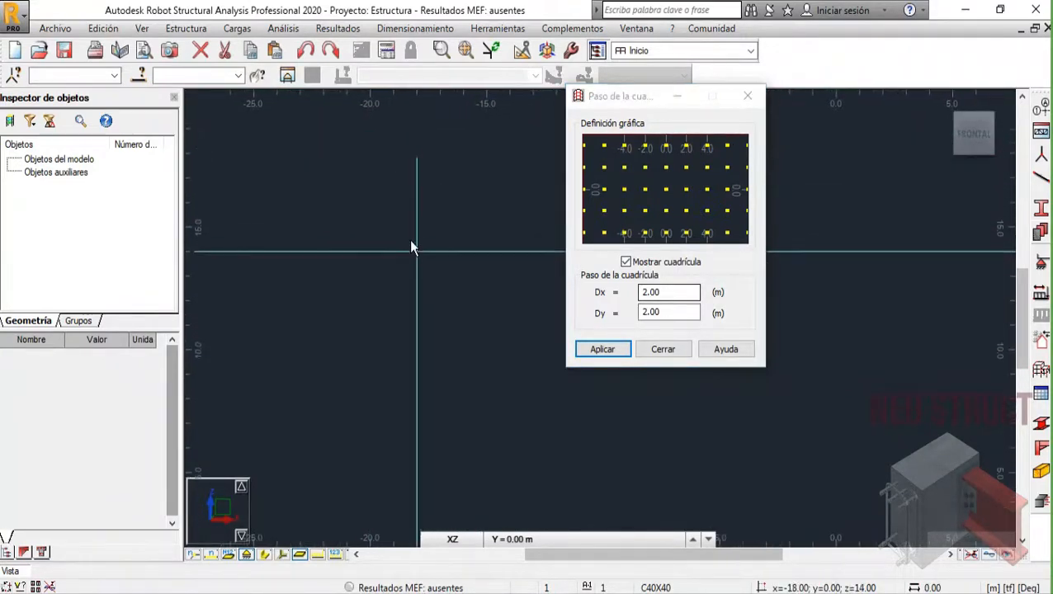
{"action": "left_click", "coordinate": [645, 263]}
{"action": "left_click", "coordinate": [597, 349]}
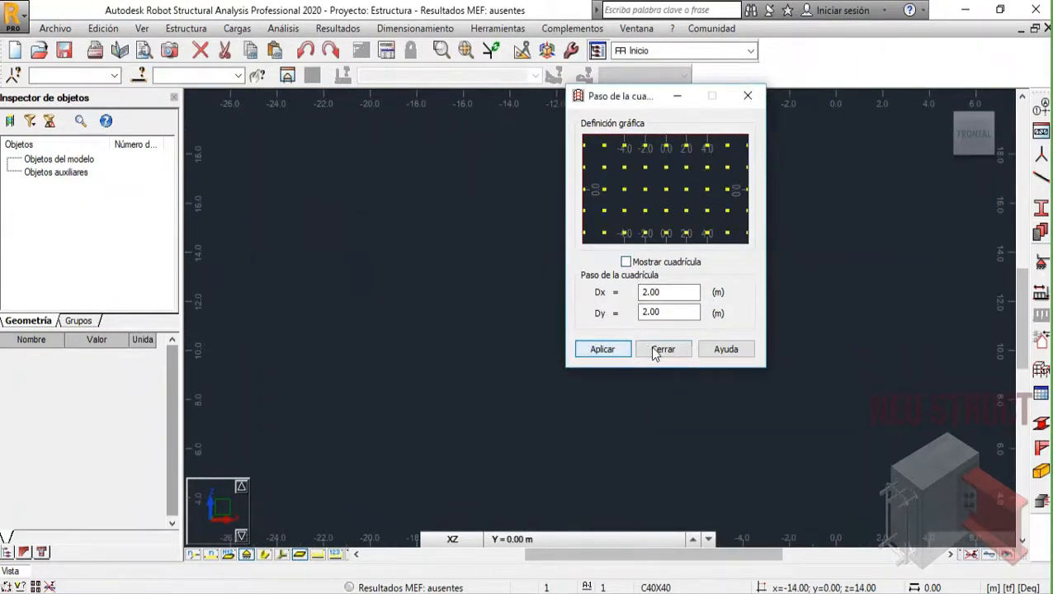
{"action": "left_click", "coordinate": [662, 349]}
- Switch the view's grid to automatic step
{"action": "scroll", "coordinate": [418, 300], "scroll_direction": "down", "scroll_amount": 5}
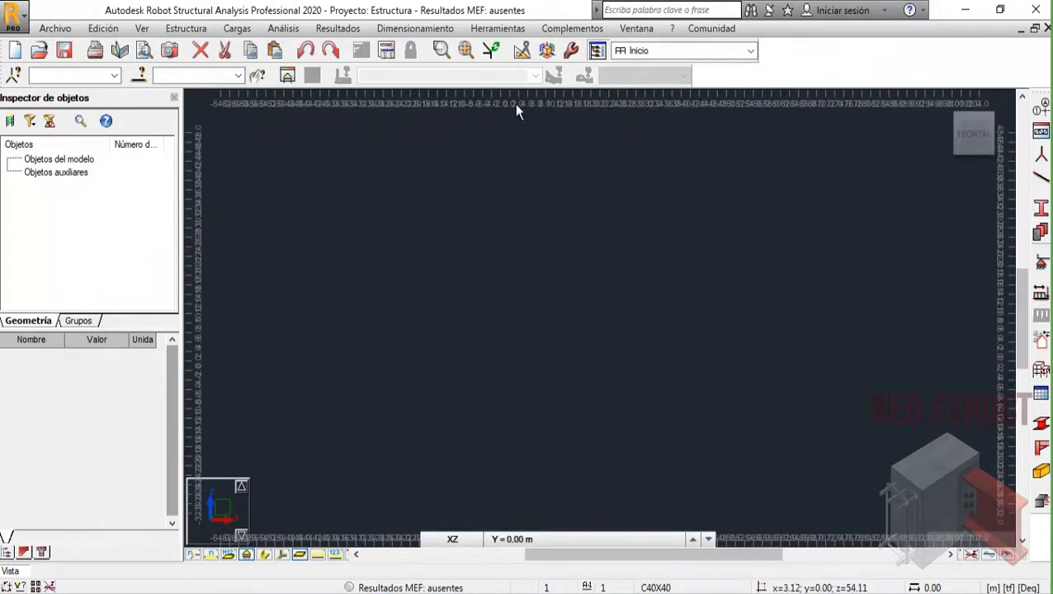
{"action": "left_click", "coordinate": [142, 28]}
{"action": "mouse_move", "coordinate": [251, 241]}
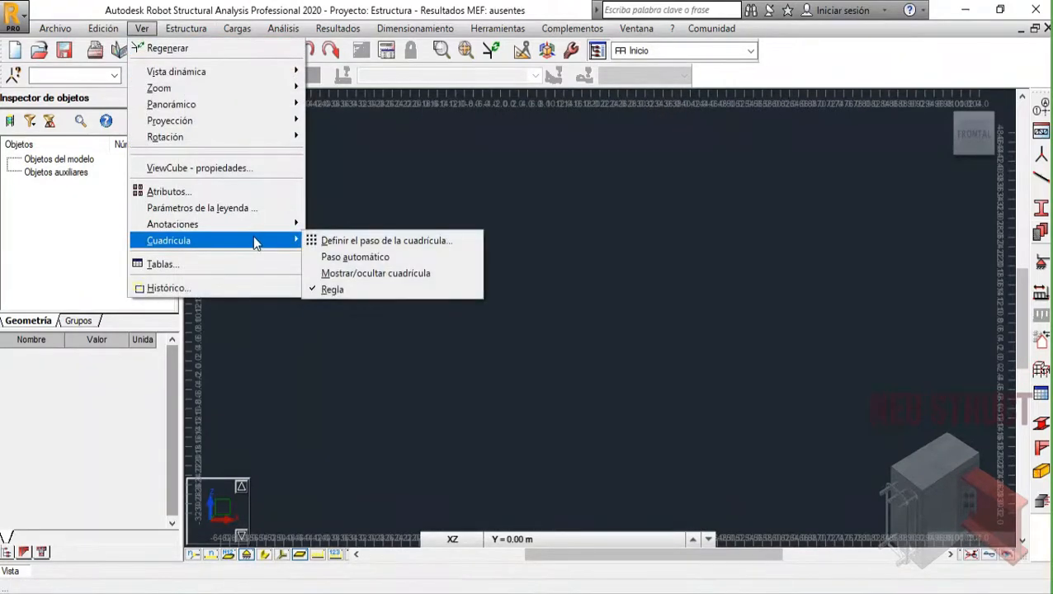
{"action": "left_click", "coordinate": [348, 261]}
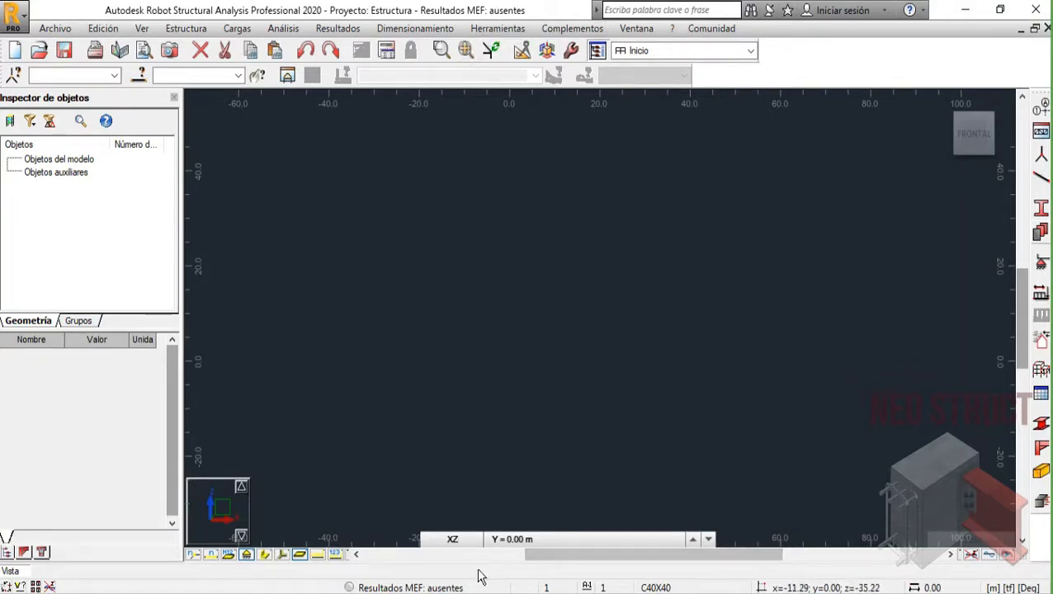
{"action": "left_click", "coordinate": [452, 539]}
{"action": "left_click", "coordinate": [452, 521]}
- Switch to the PowerPoint presentation and review slides 16 and 17 on the program and project preferences
{"action": "key", "text": "alt+Tab"}
{"action": "left_click", "coordinate": [68, 354]}
{"action": "scroll", "coordinate": [70, 352], "scroll_direction": "down", "scroll_amount": 2}
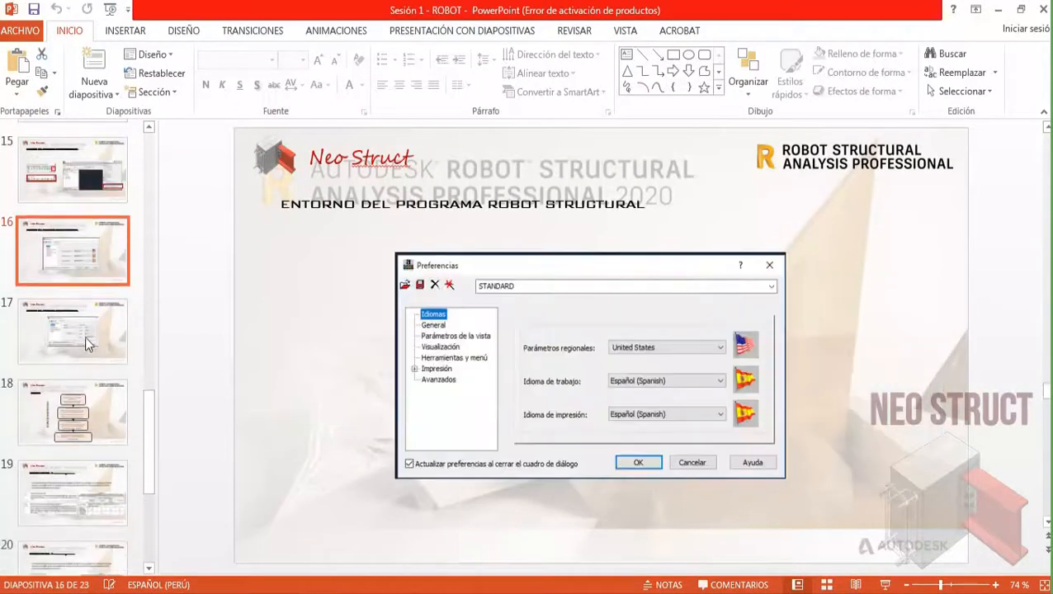
{"action": "left_click", "coordinate": [86, 338]}
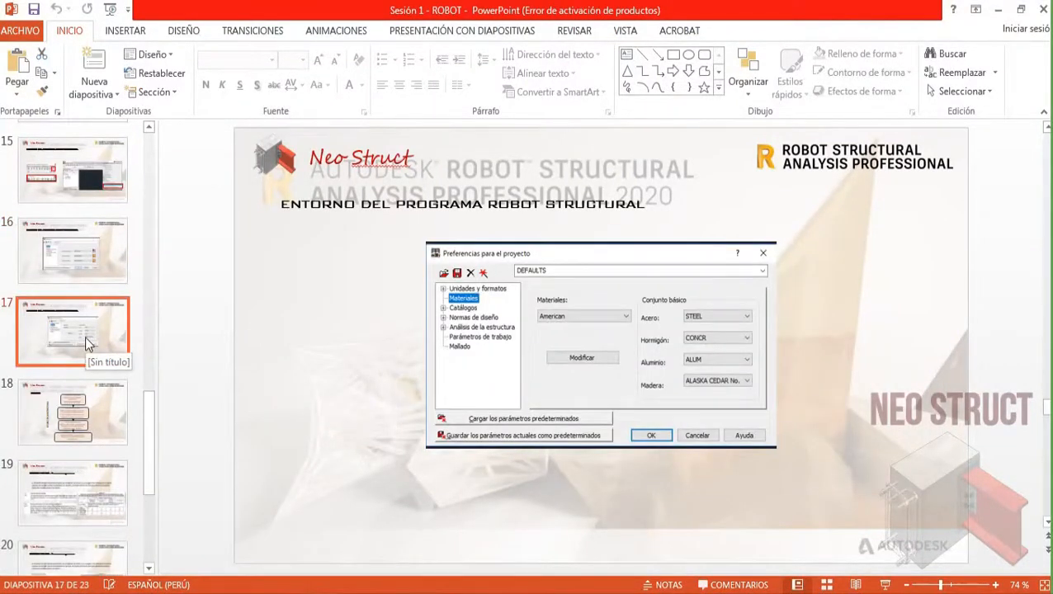
{"action": "scroll", "coordinate": [85, 338], "scroll_direction": "down", "scroll_amount": 5}
{"action": "scroll", "coordinate": [85, 342], "scroll_direction": "up", "scroll_amount": 3}
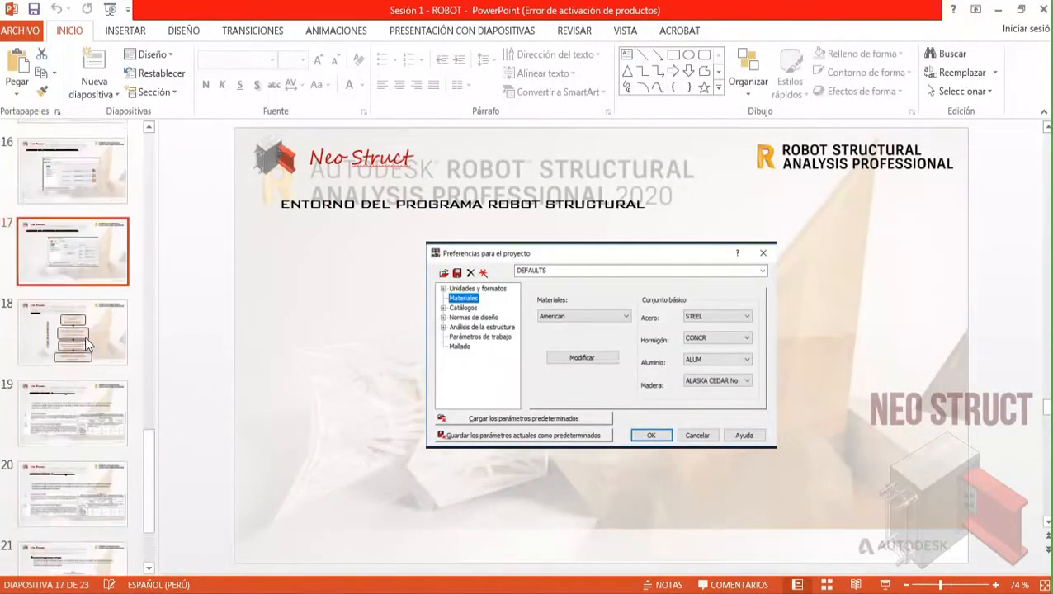